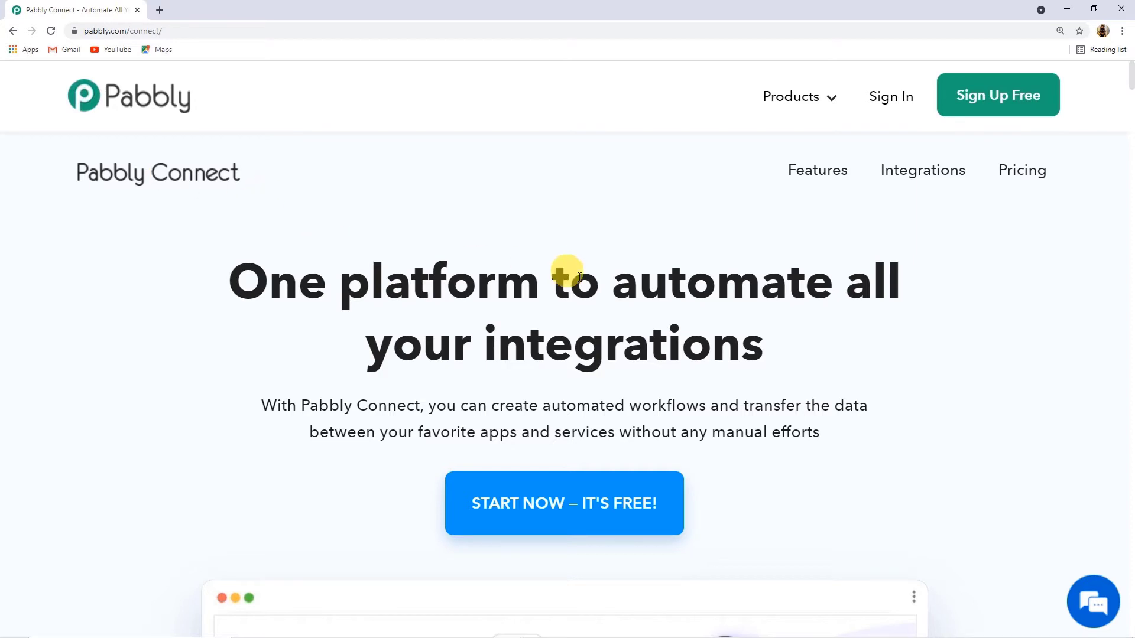
Step: Launch Pabbly Connect in a new tab from the Connect card on the All Apps page
{"action": "scroll", "coordinate": [591, 284], "scroll_direction": "down", "scroll_amount": 7}
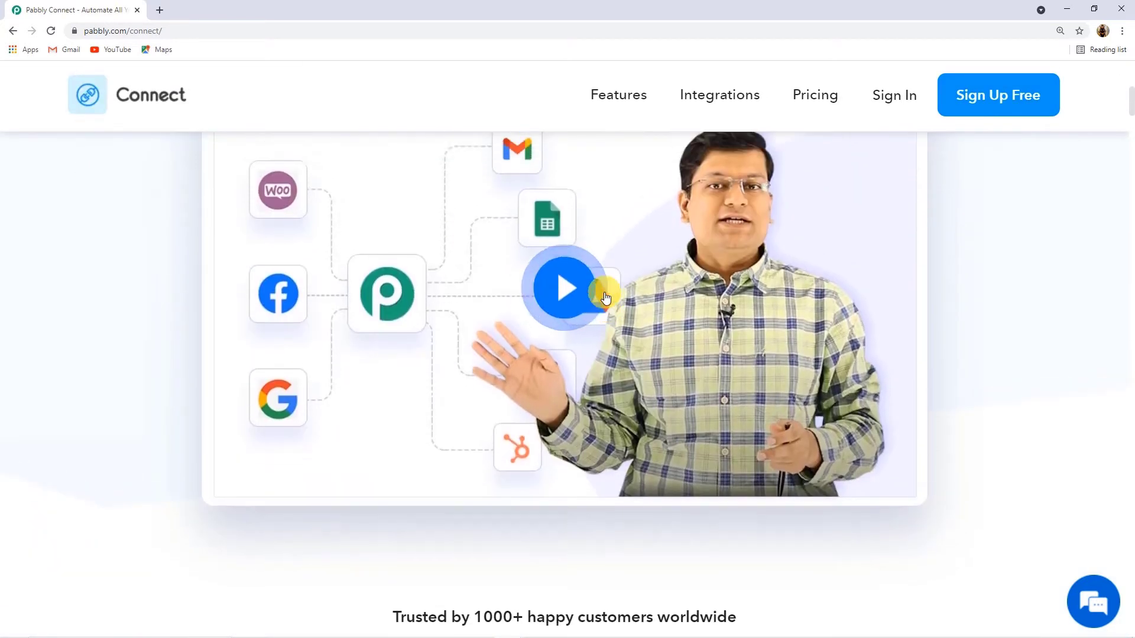
{"action": "scroll", "coordinate": [605, 296], "scroll_direction": "up", "scroll_amount": 7}
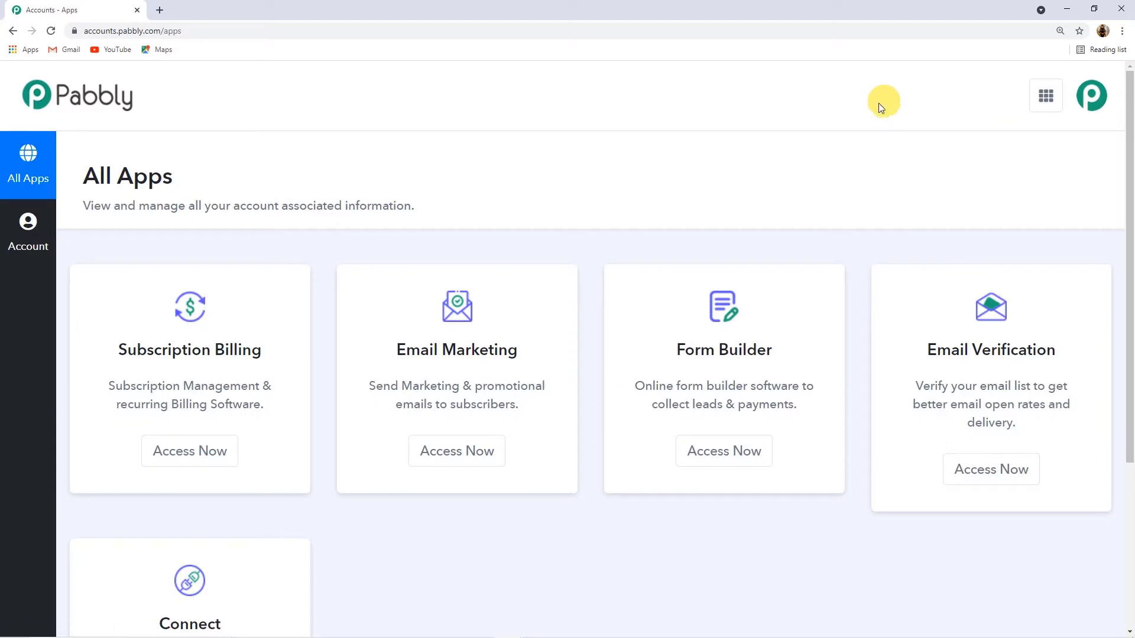
{"action": "scroll", "coordinate": [516, 224], "scroll_direction": "down", "scroll_amount": 4}
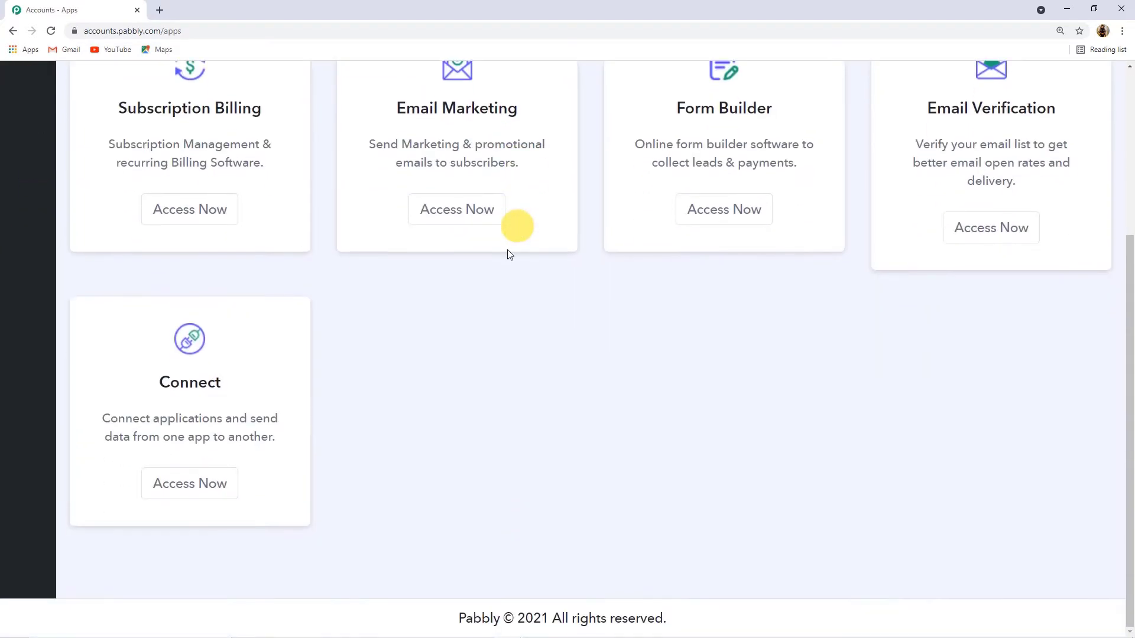
{"action": "left_click", "coordinate": [206, 493]}
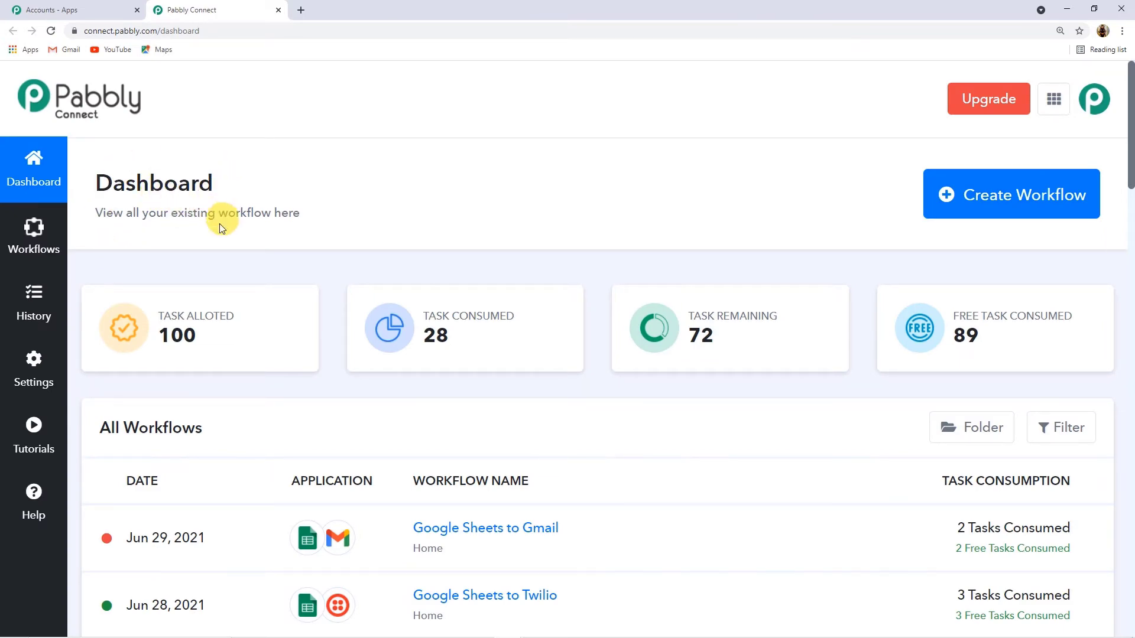
Step: Create a new workflow named 'Razorpay to Gmail'
{"action": "left_click", "coordinate": [1024, 200]}
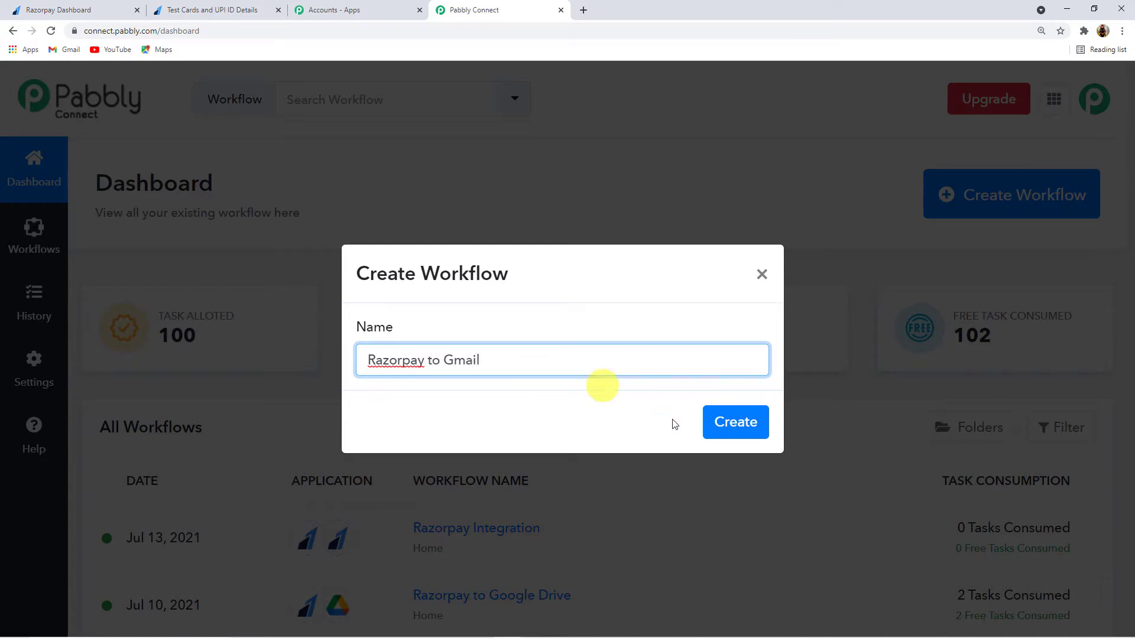
{"action": "left_click", "coordinate": [734, 423]}
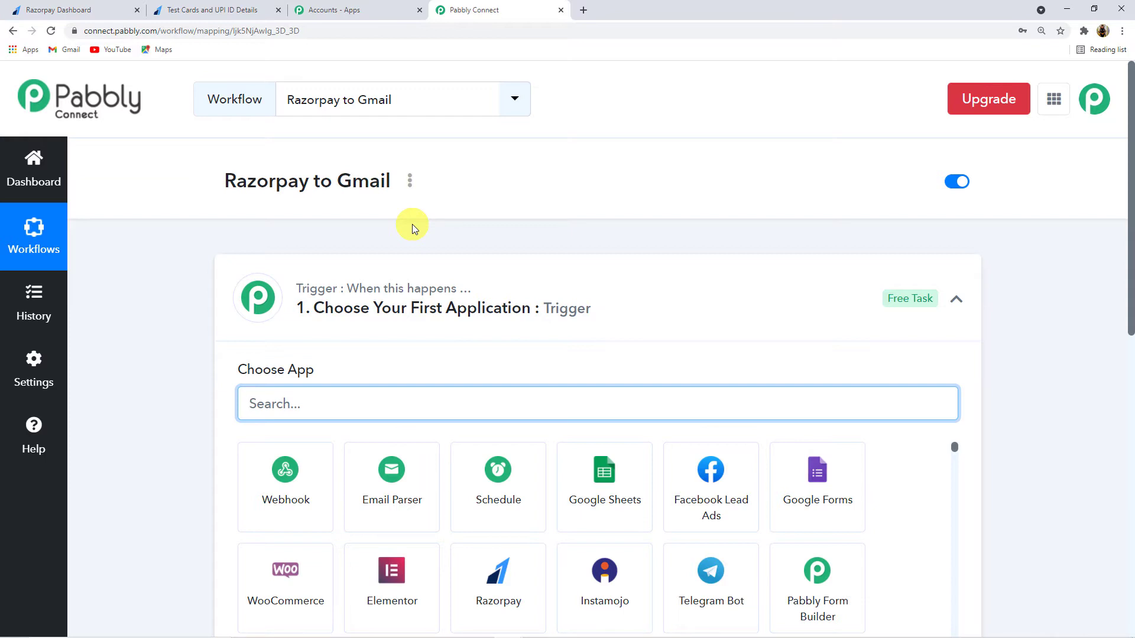
Step: Choose Razorpay as the workflow's trigger app
{"action": "scroll", "coordinate": [413, 225], "scroll_direction": "down", "scroll_amount": 1}
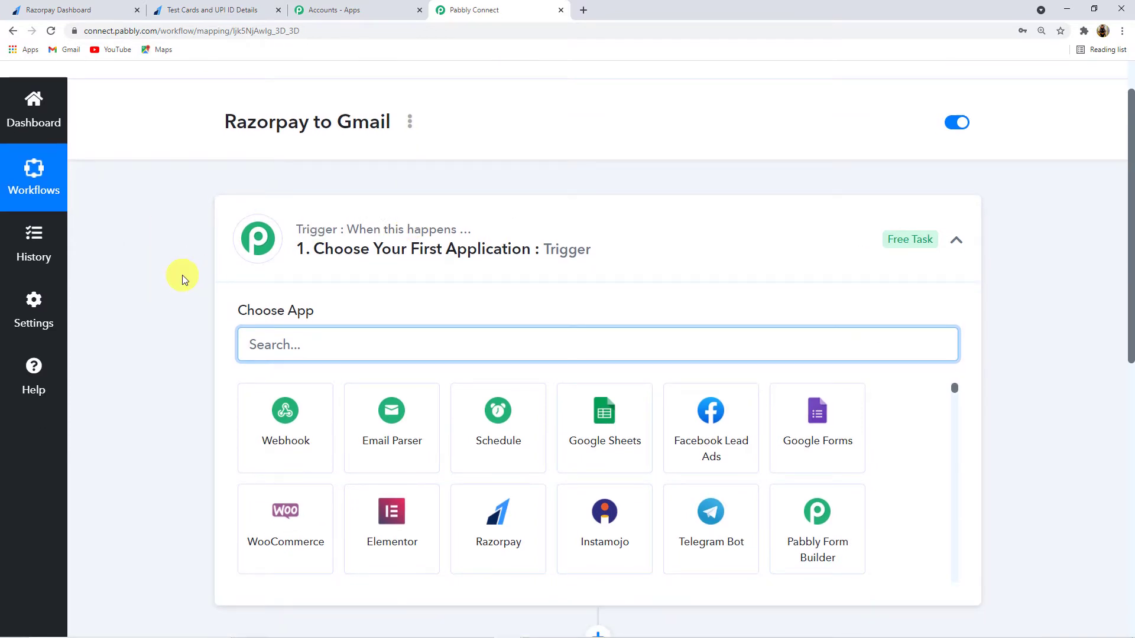
{"action": "left_click", "coordinate": [509, 238]}
{"action": "scroll", "coordinate": [182, 292], "scroll_direction": "down", "scroll_amount": 2}
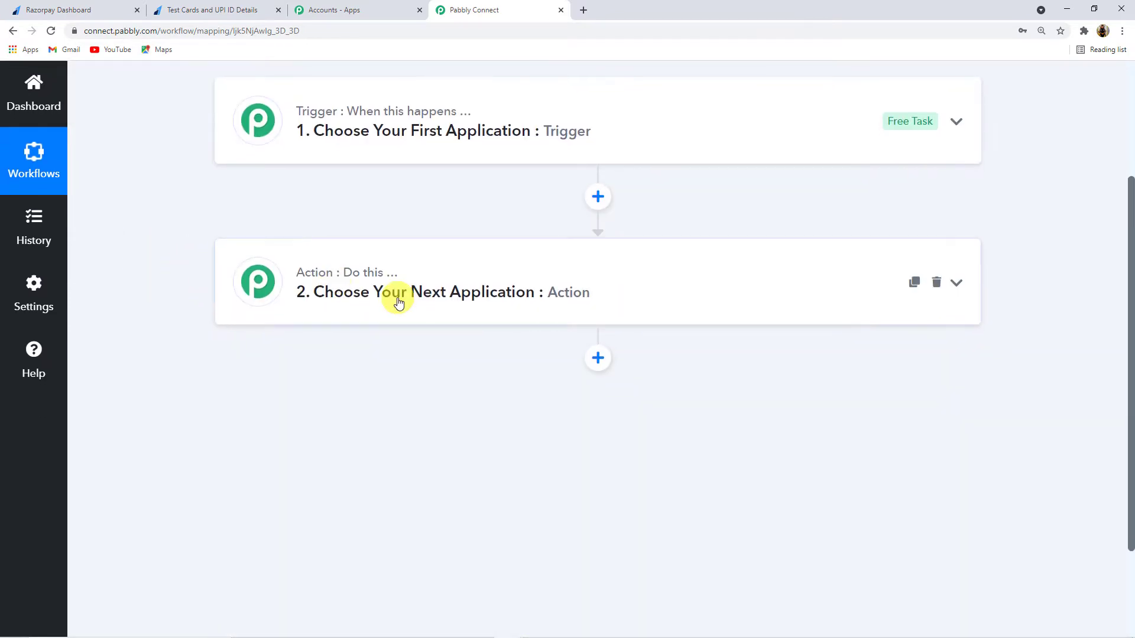
{"action": "scroll", "coordinate": [398, 300], "scroll_direction": "up", "scroll_amount": 3}
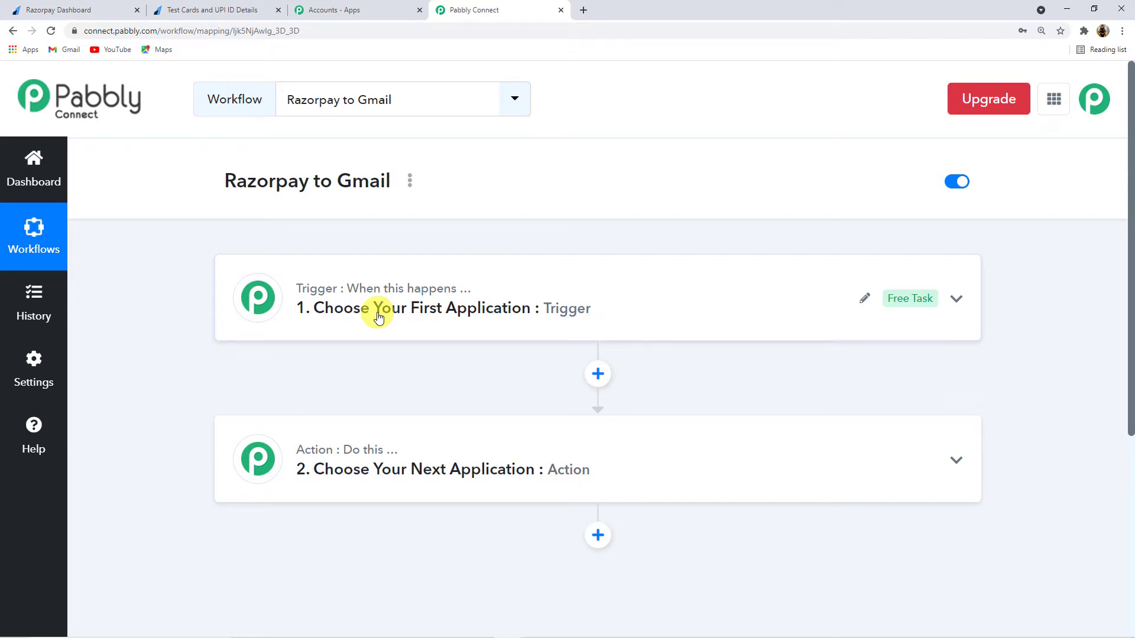
{"action": "left_click", "coordinate": [379, 317]}
{"action": "left_click", "coordinate": [300, 395]}
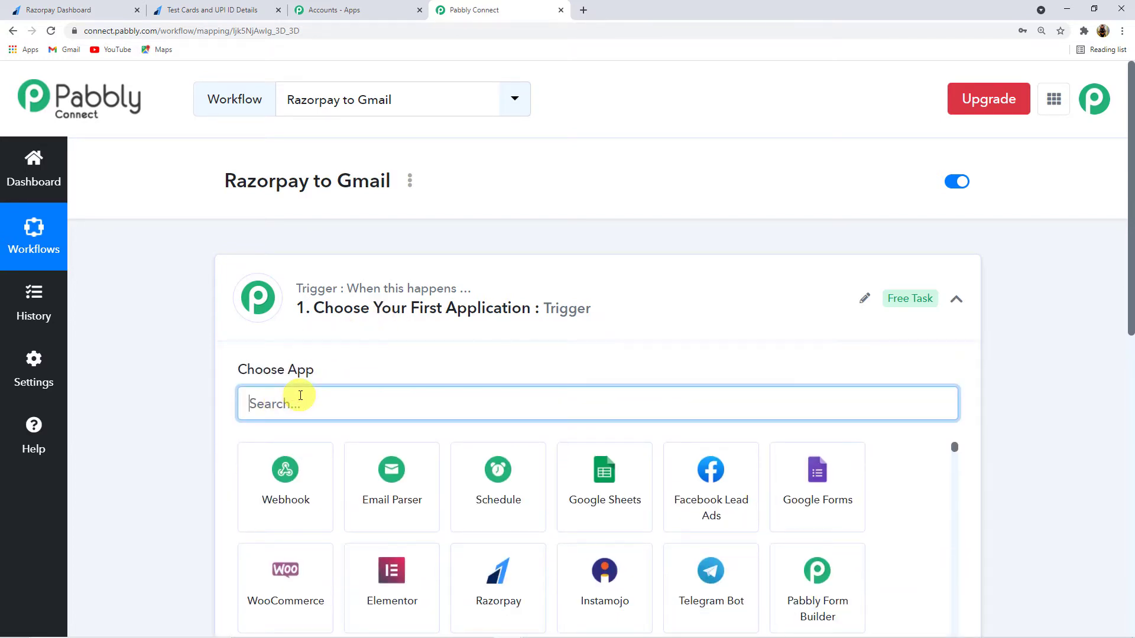
{"action": "type", "text": "Razor"}
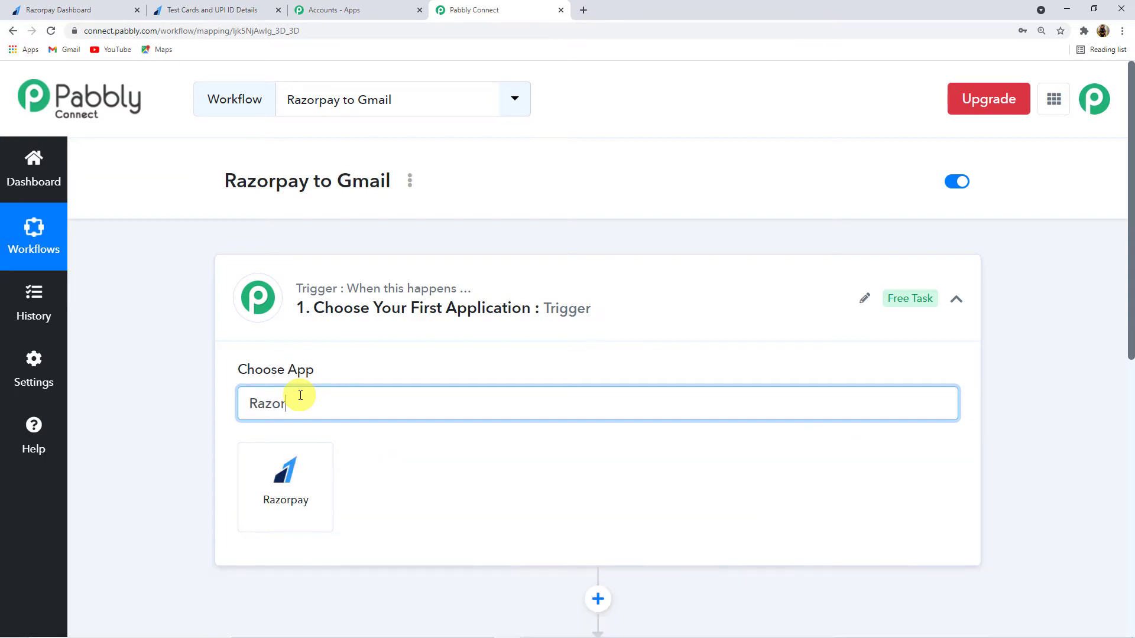
{"action": "left_click", "coordinate": [298, 479]}
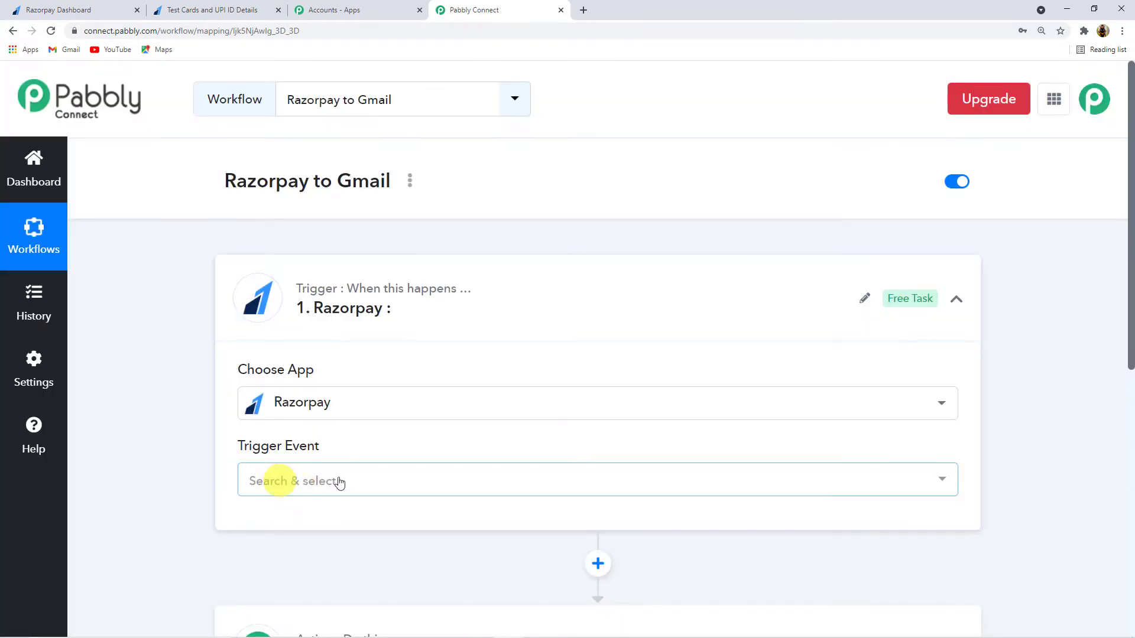
Step: Set the Razorpay trigger event to Invoice Paid
{"action": "left_click", "coordinate": [338, 481]}
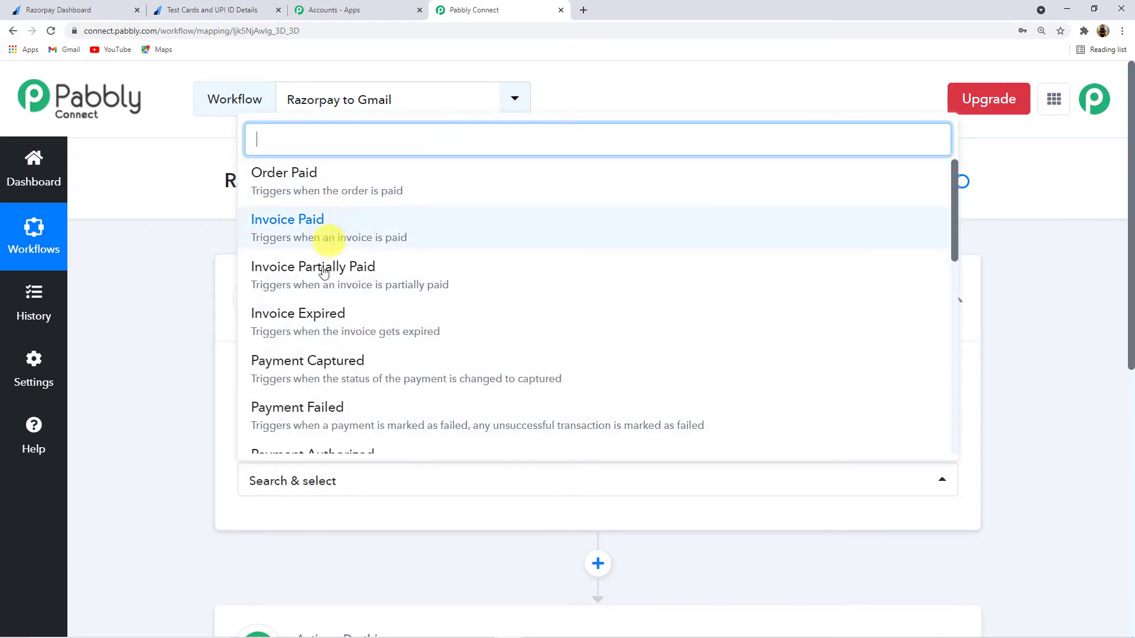
{"action": "scroll", "coordinate": [343, 360], "scroll_direction": "down", "scroll_amount": 3}
{"action": "scroll", "coordinate": [347, 356], "scroll_direction": "down", "scroll_amount": 5}
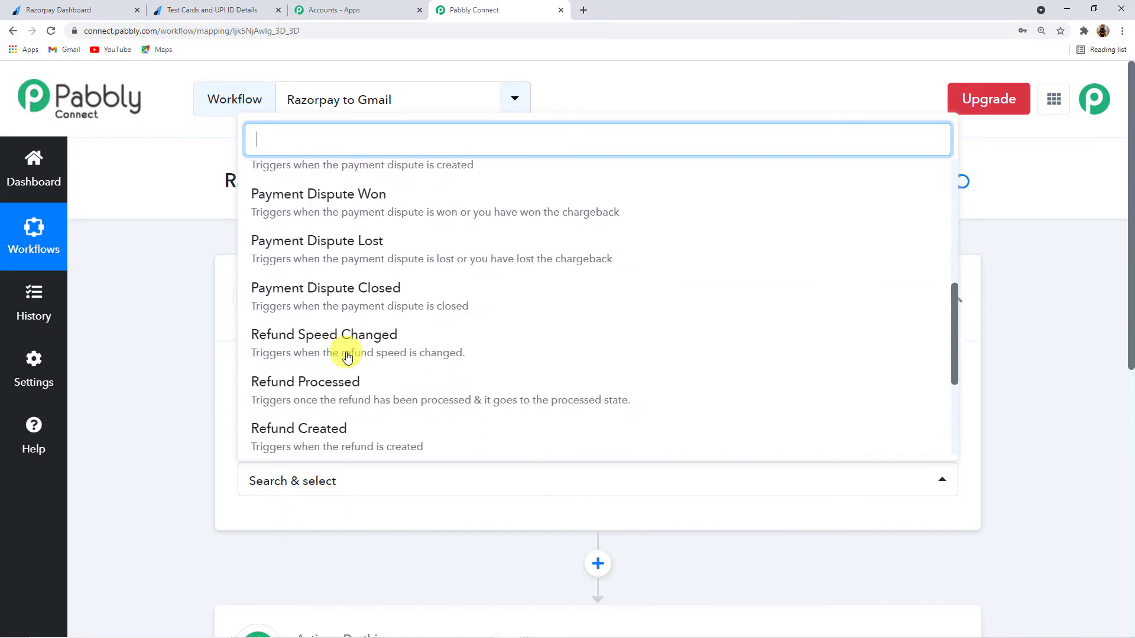
{"action": "scroll", "coordinate": [347, 356], "scroll_direction": "up", "scroll_amount": 5}
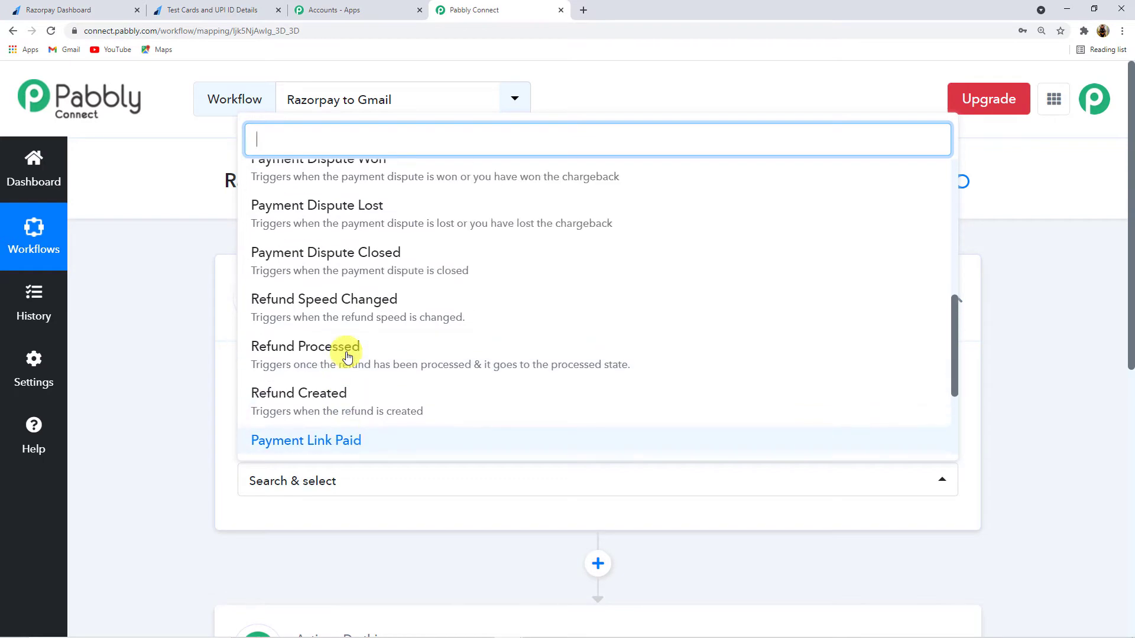
{"action": "scroll", "coordinate": [347, 356], "scroll_direction": "up", "scroll_amount": 4}
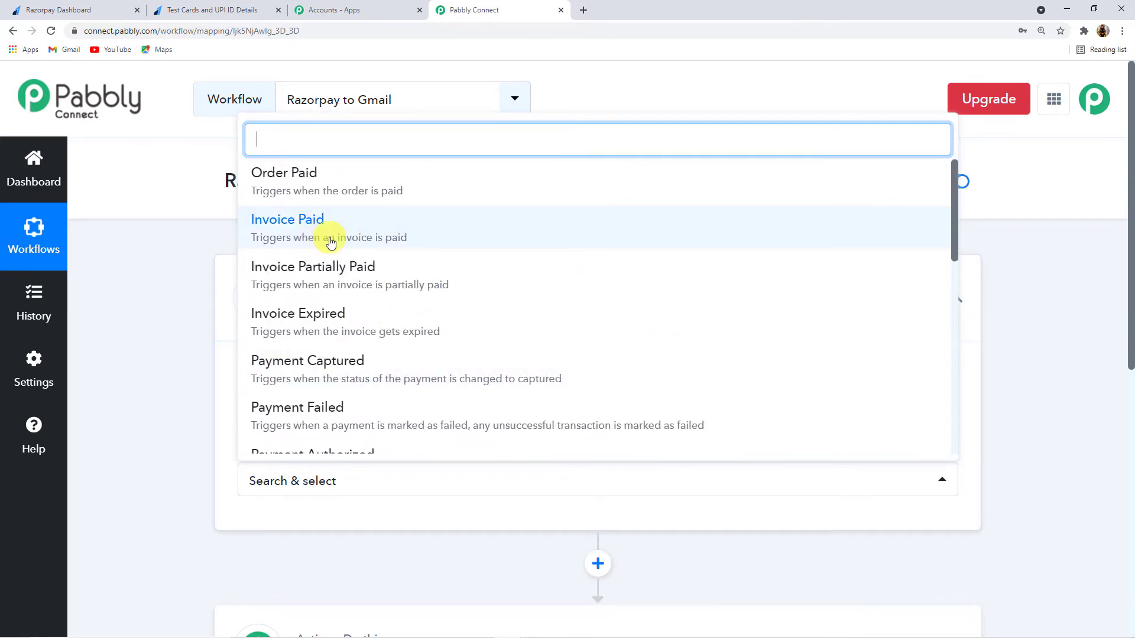
{"action": "left_click", "coordinate": [330, 242]}
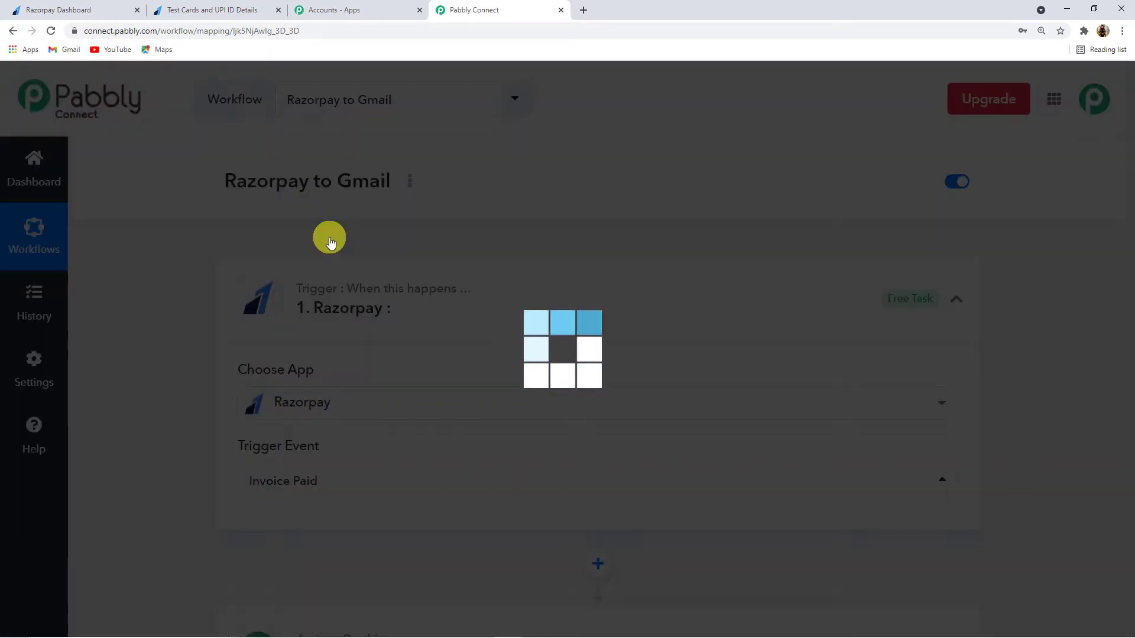
{"action": "scroll", "coordinate": [186, 372], "scroll_direction": "down", "scroll_amount": 10}
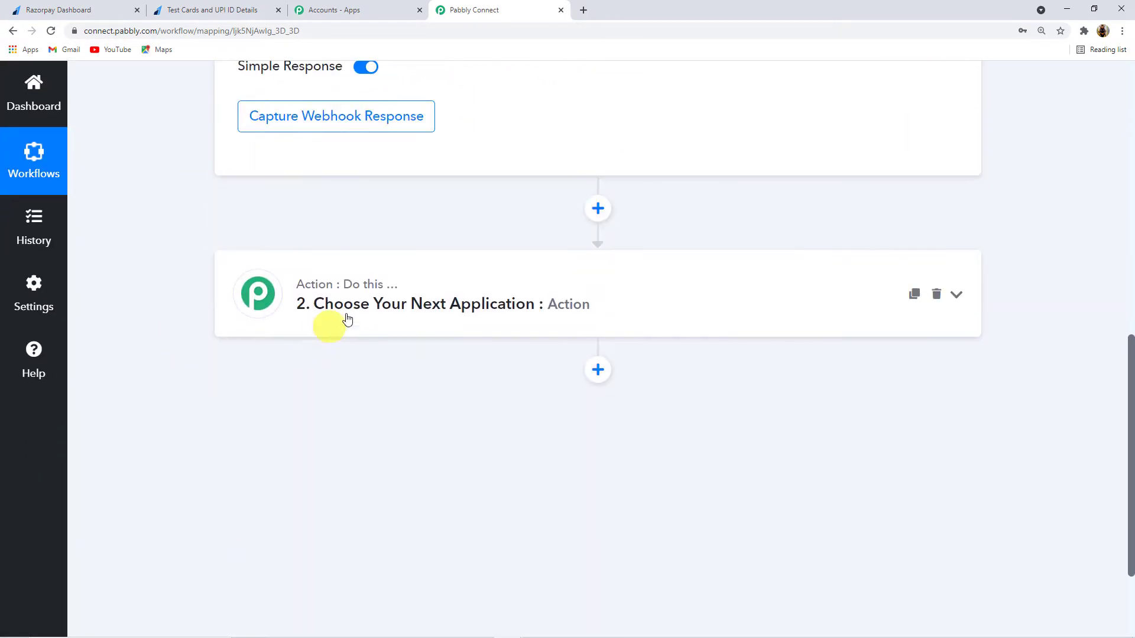
Step: Make step 2 a Gmail action with the Send an Email event
{"action": "left_click", "coordinate": [364, 303]}
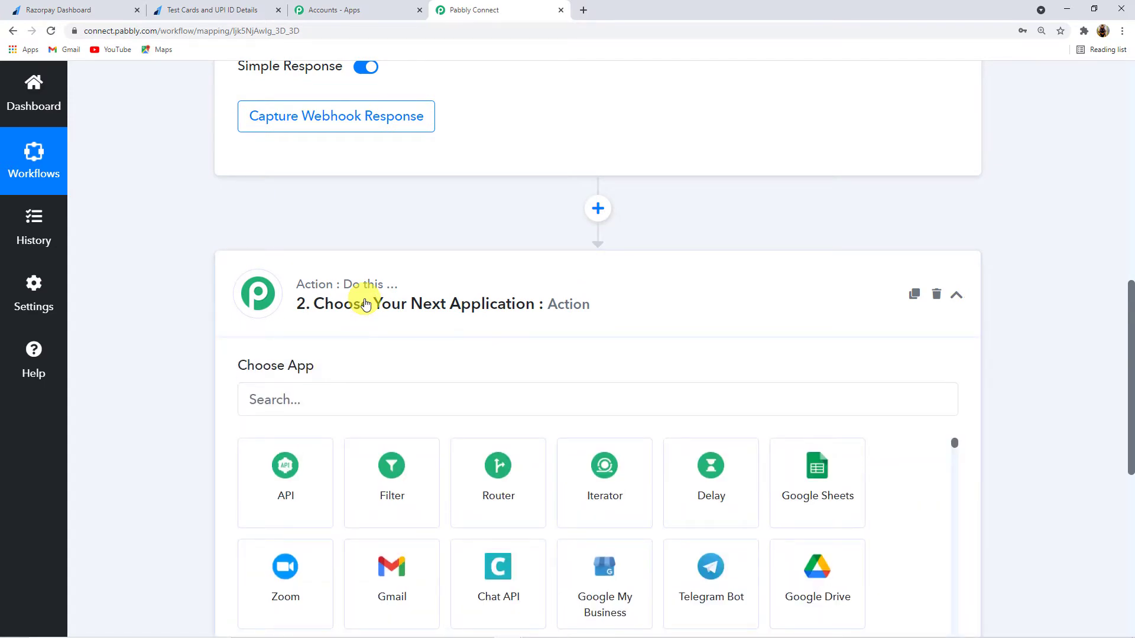
{"action": "left_click", "coordinate": [305, 391]}
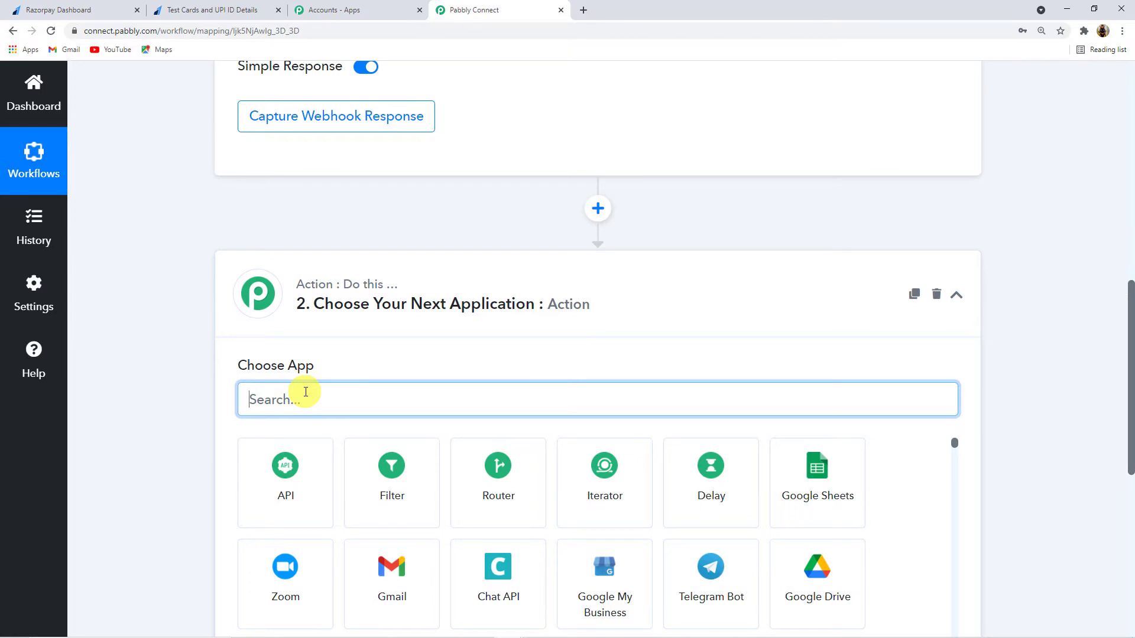
{"action": "type", "text": "Gmail"}
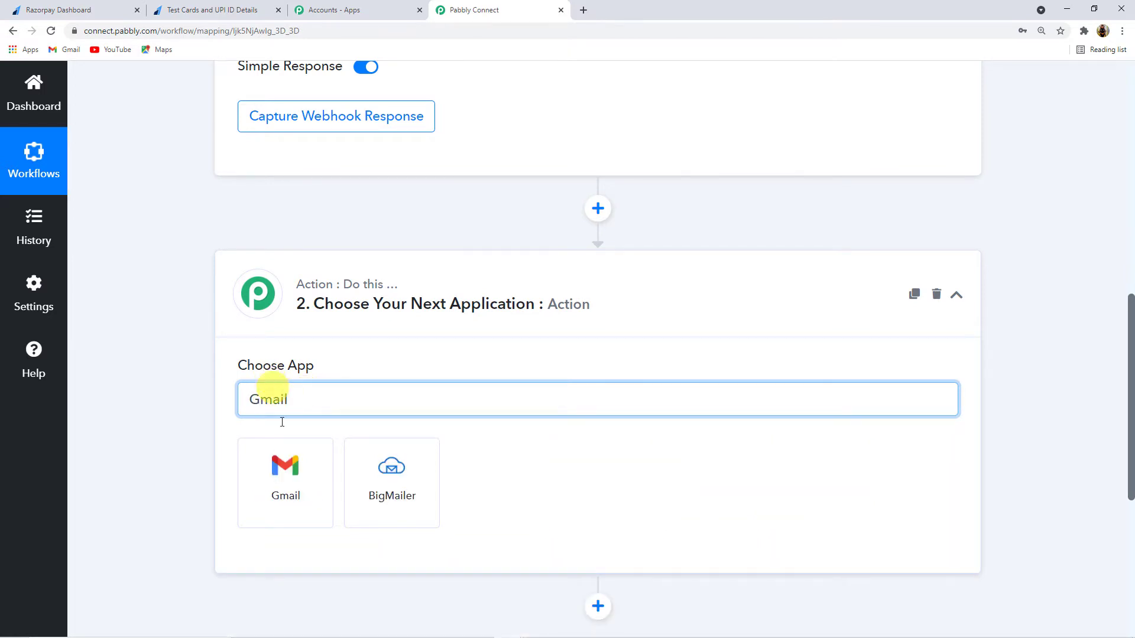
{"action": "left_click", "coordinate": [281, 462]}
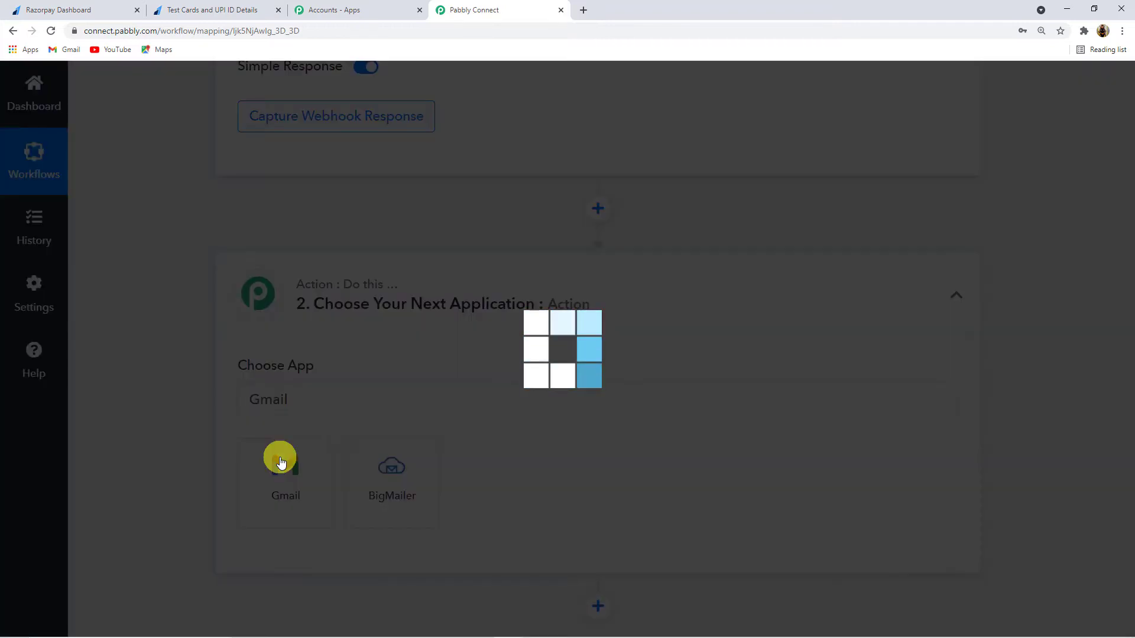
{"action": "scroll", "coordinate": [200, 428], "scroll_direction": "down", "scroll_amount": 1}
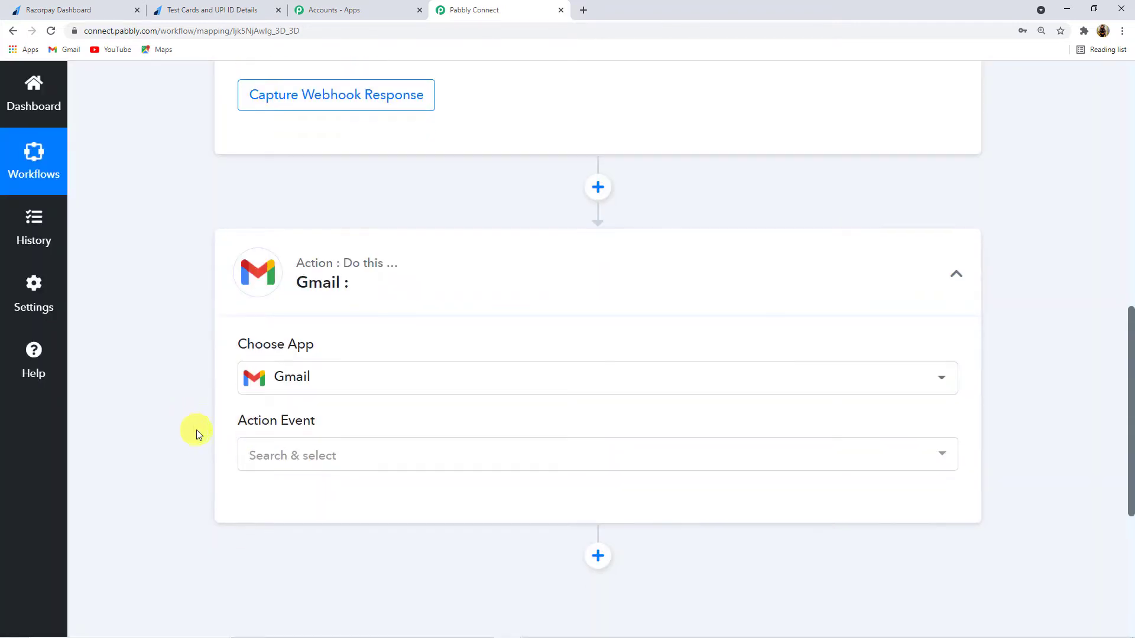
{"action": "left_click", "coordinate": [314, 420]}
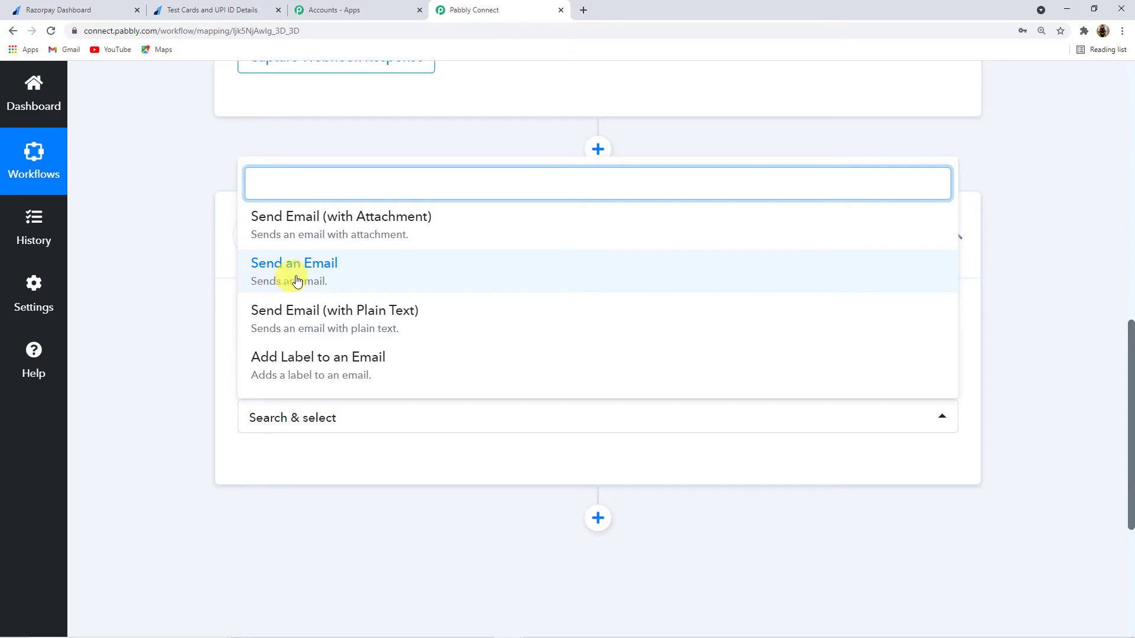
{"action": "left_click", "coordinate": [326, 279]}
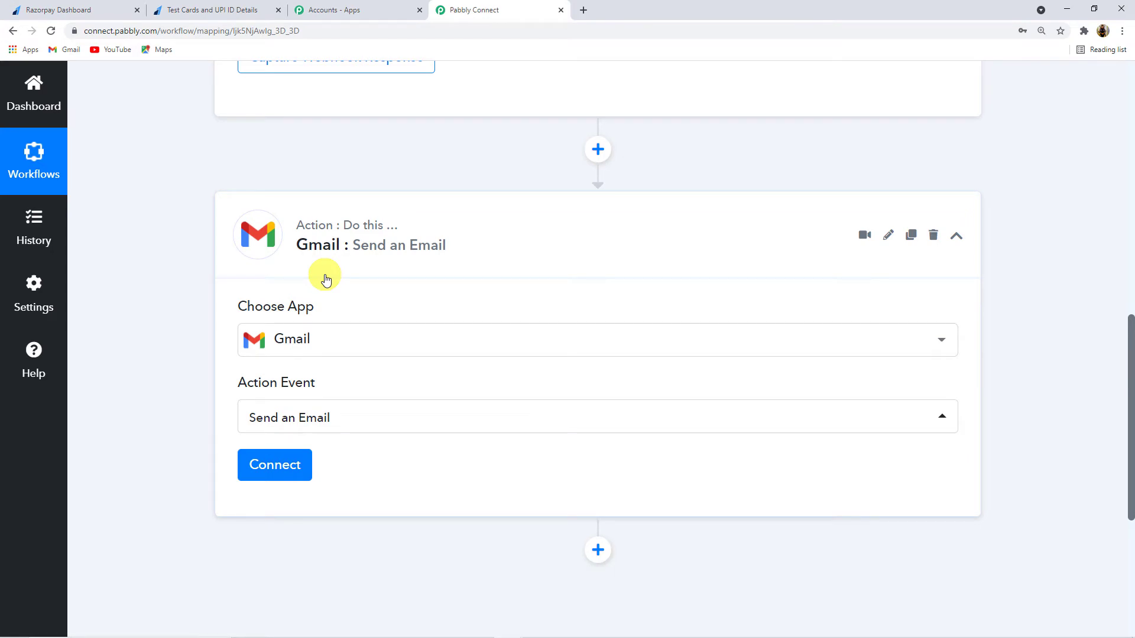
{"action": "scroll", "coordinate": [326, 279], "scroll_direction": "up", "scroll_amount": 10}
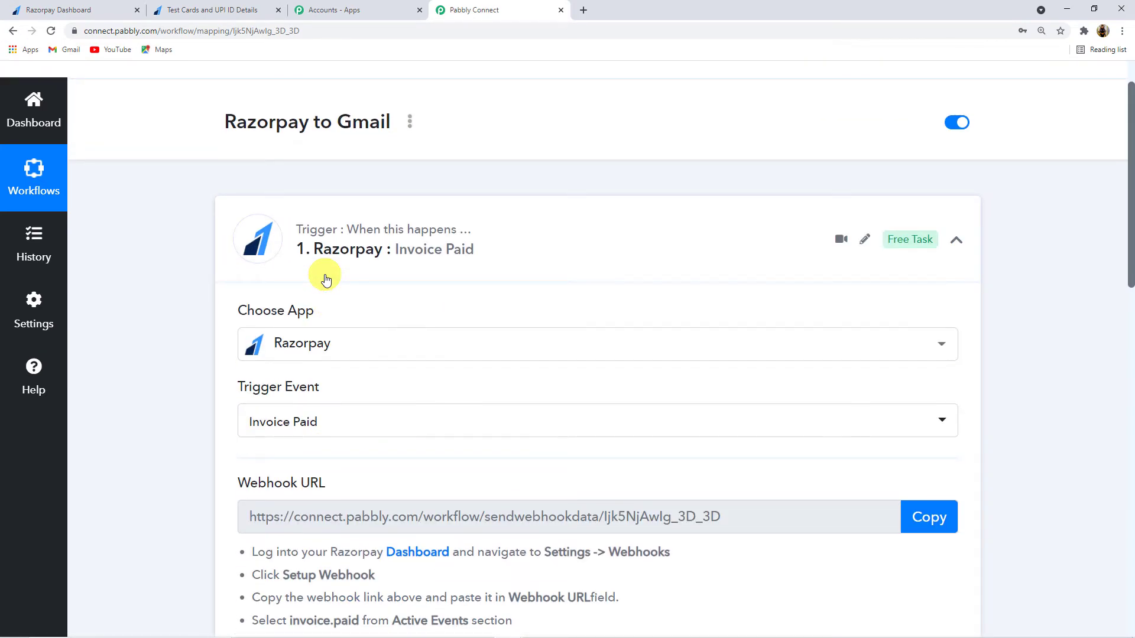
Step: Copy the Razorpay trigger's webhook URL and start waiting for a webhook response
{"action": "scroll", "coordinate": [326, 280], "scroll_direction": "down", "scroll_amount": 2}
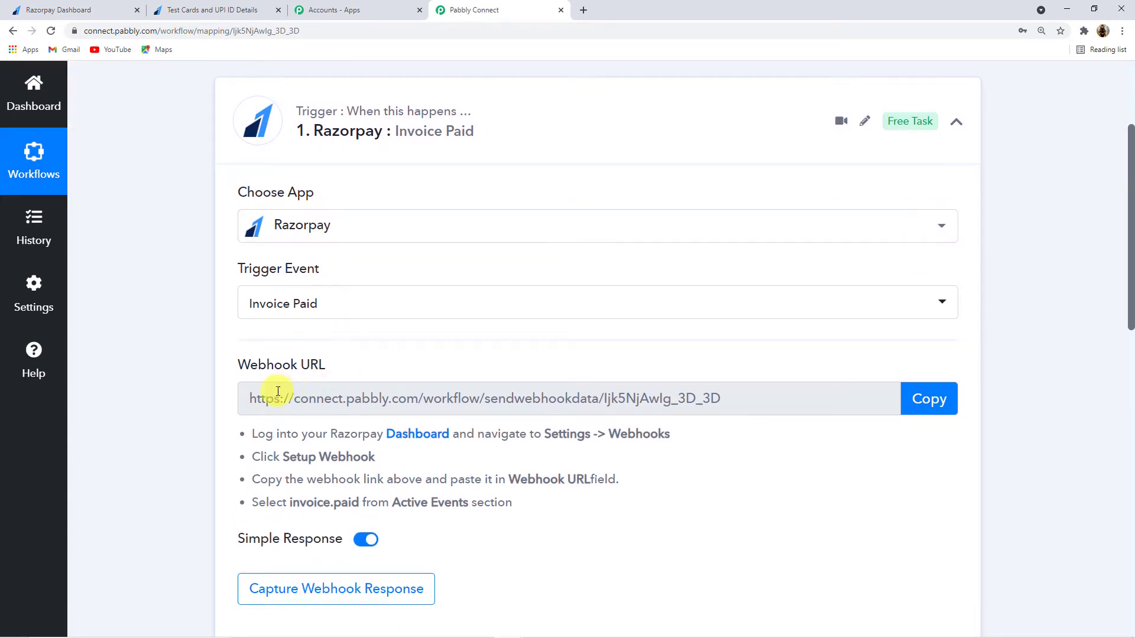
{"action": "scroll", "coordinate": [603, 423], "scroll_direction": "down", "scroll_amount": 1}
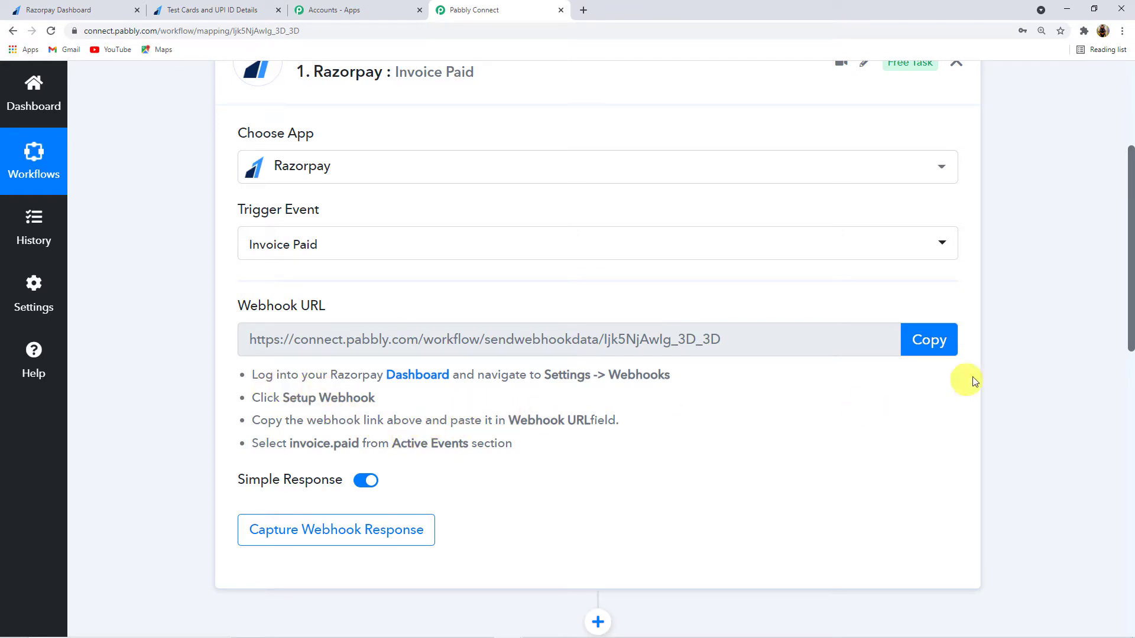
{"action": "left_click", "coordinate": [933, 347]}
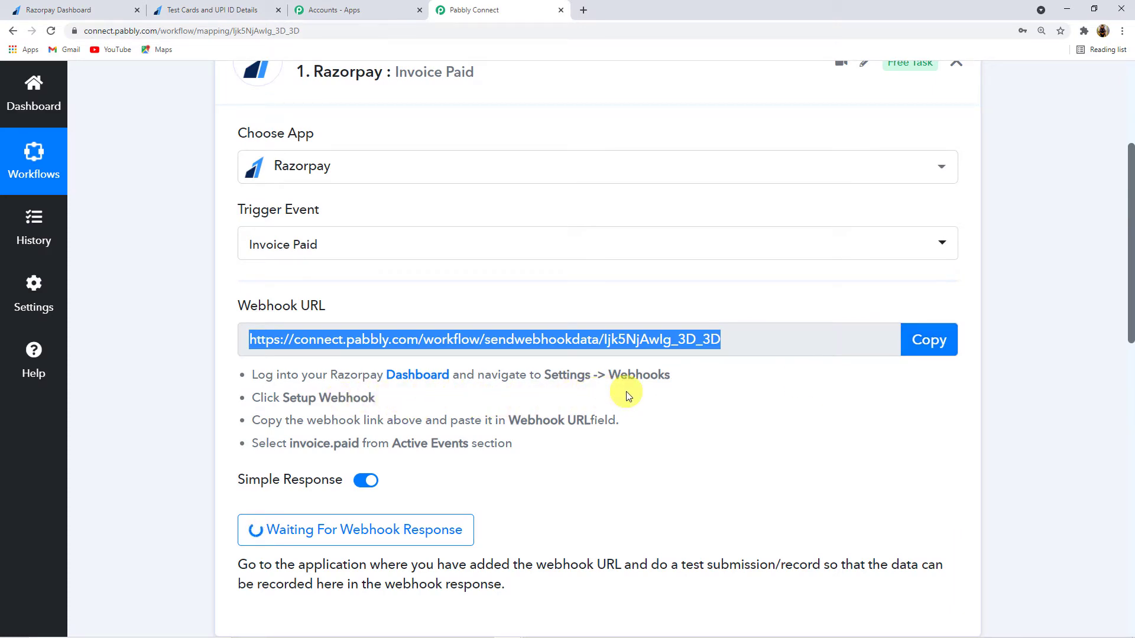
Step: Go to Razorpay's Settings > Webhooks and start adding a new webhook
{"action": "left_click", "coordinate": [73, 15]}
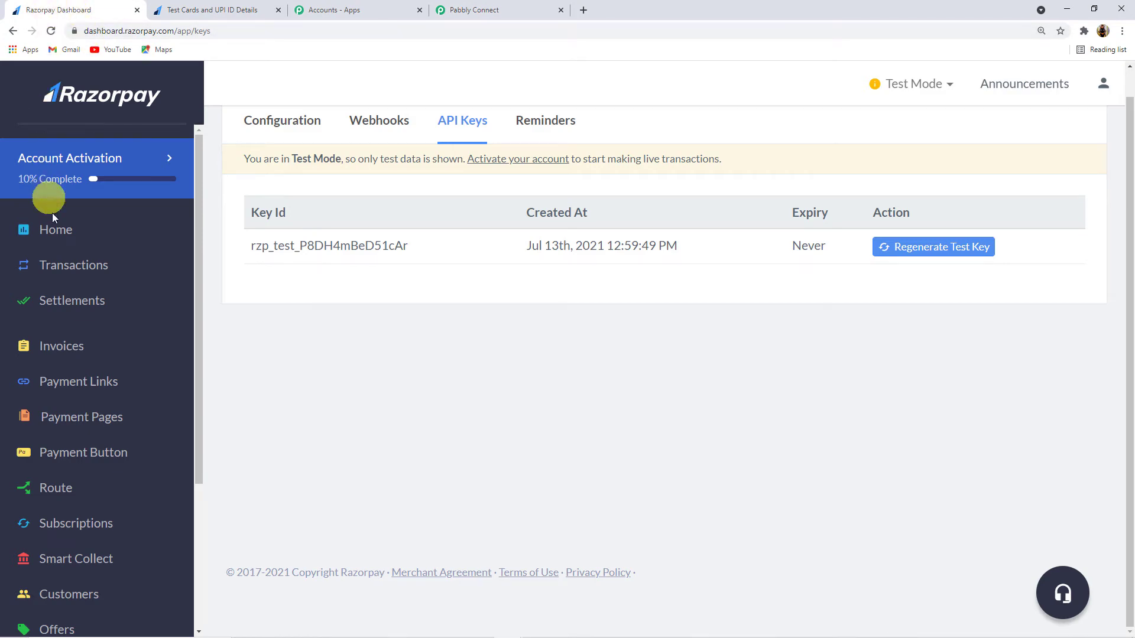
{"action": "left_click", "coordinate": [52, 226]}
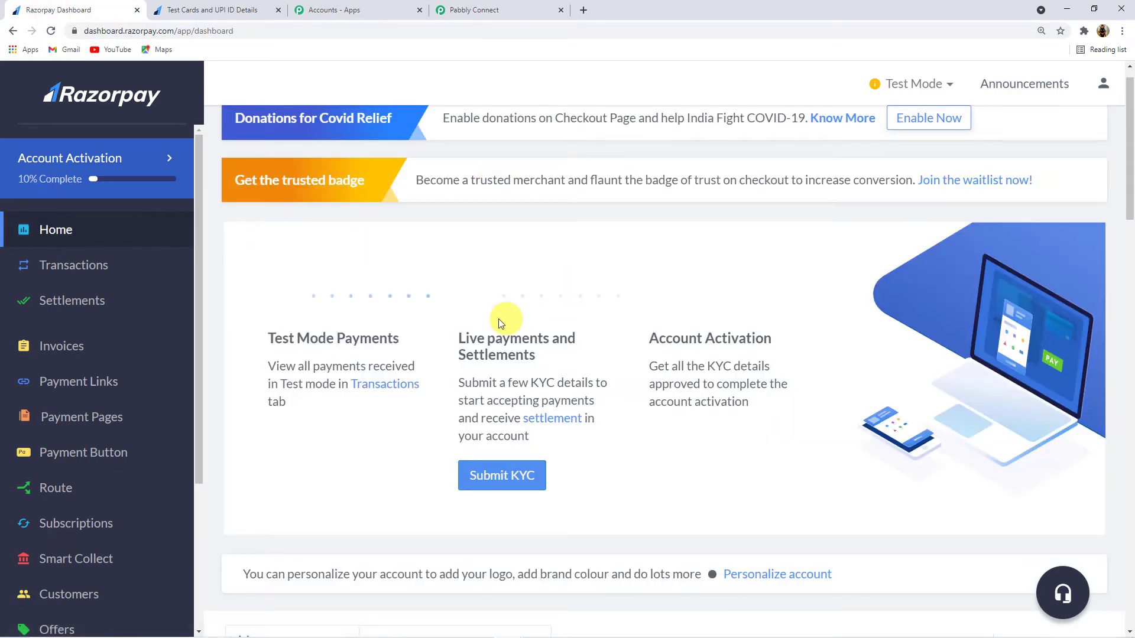
{"action": "scroll", "coordinate": [80, 295], "scroll_direction": "down", "scroll_amount": 4}
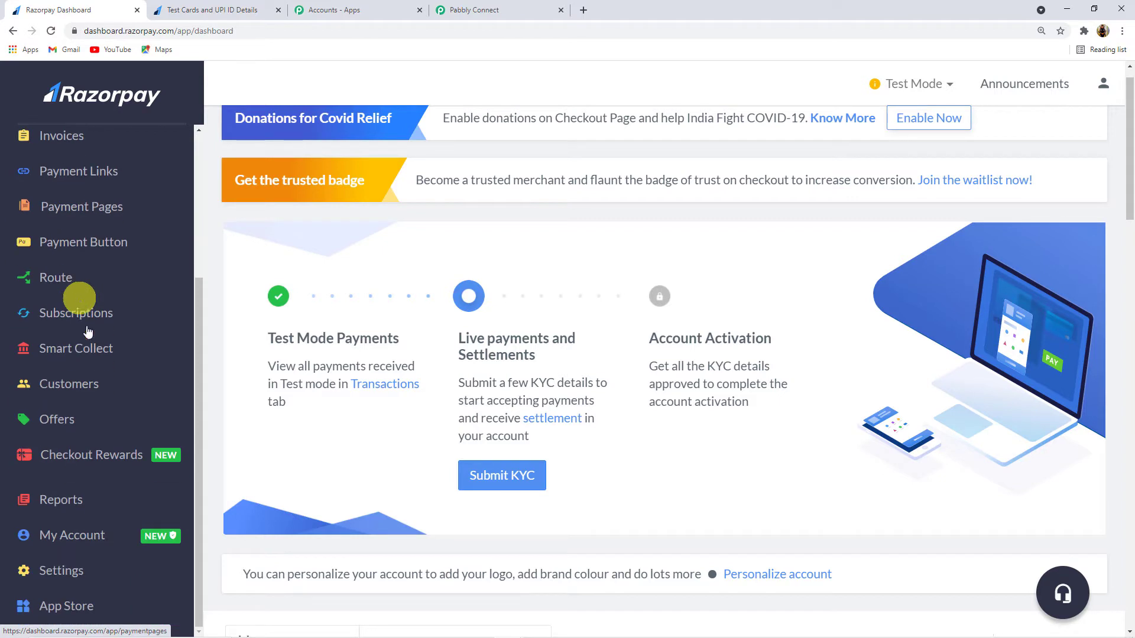
{"action": "left_click", "coordinate": [62, 571]}
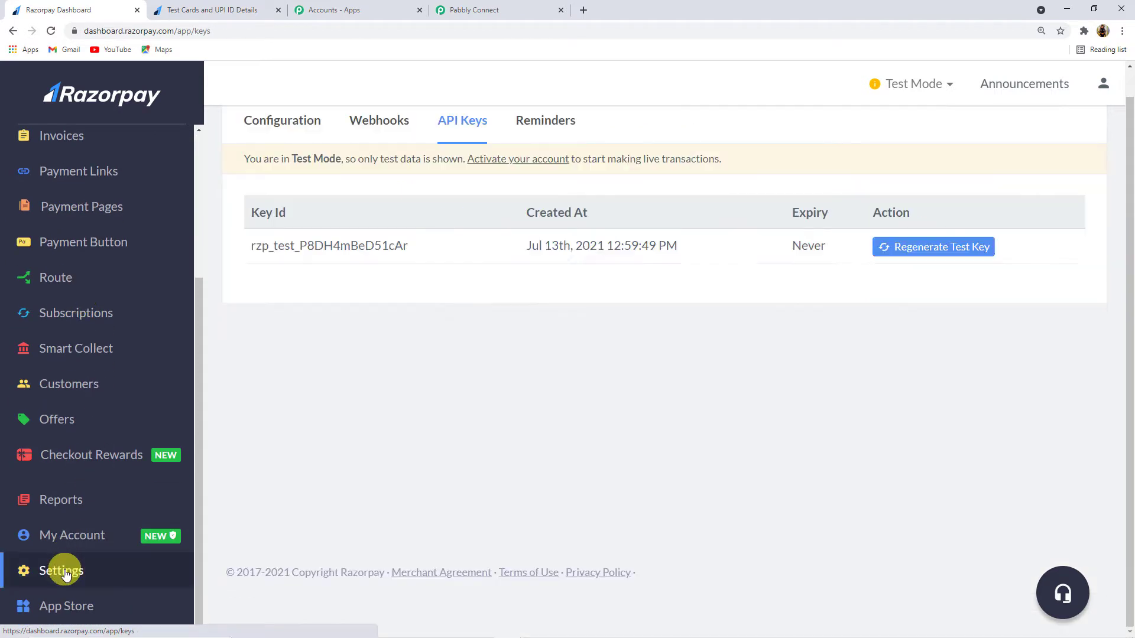
{"action": "left_click", "coordinate": [395, 126]}
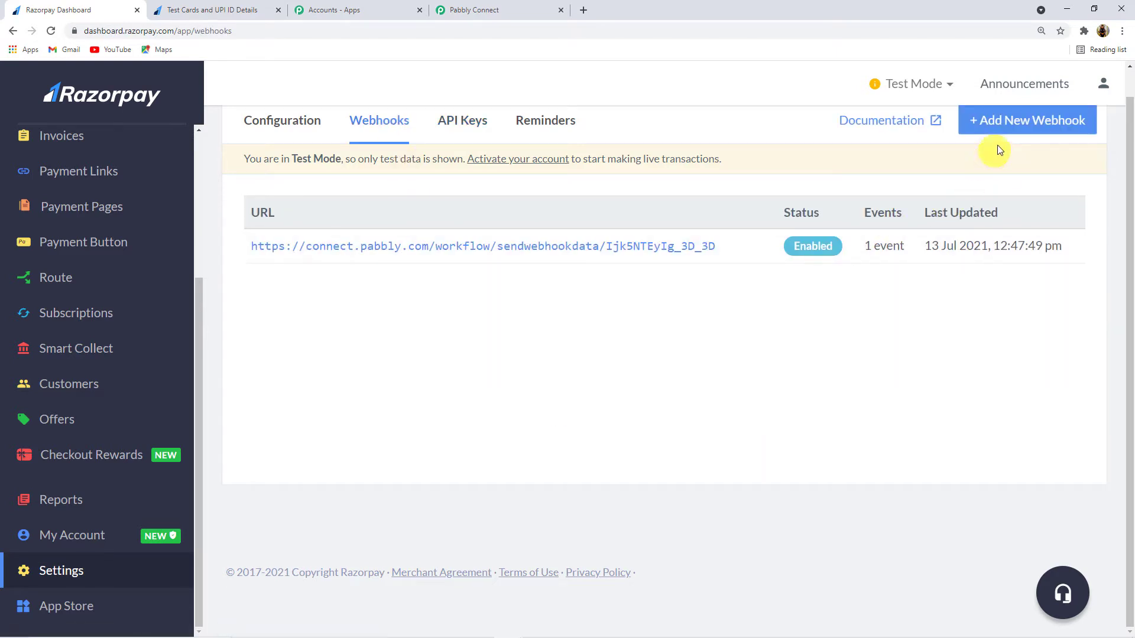
{"action": "left_click", "coordinate": [1019, 130]}
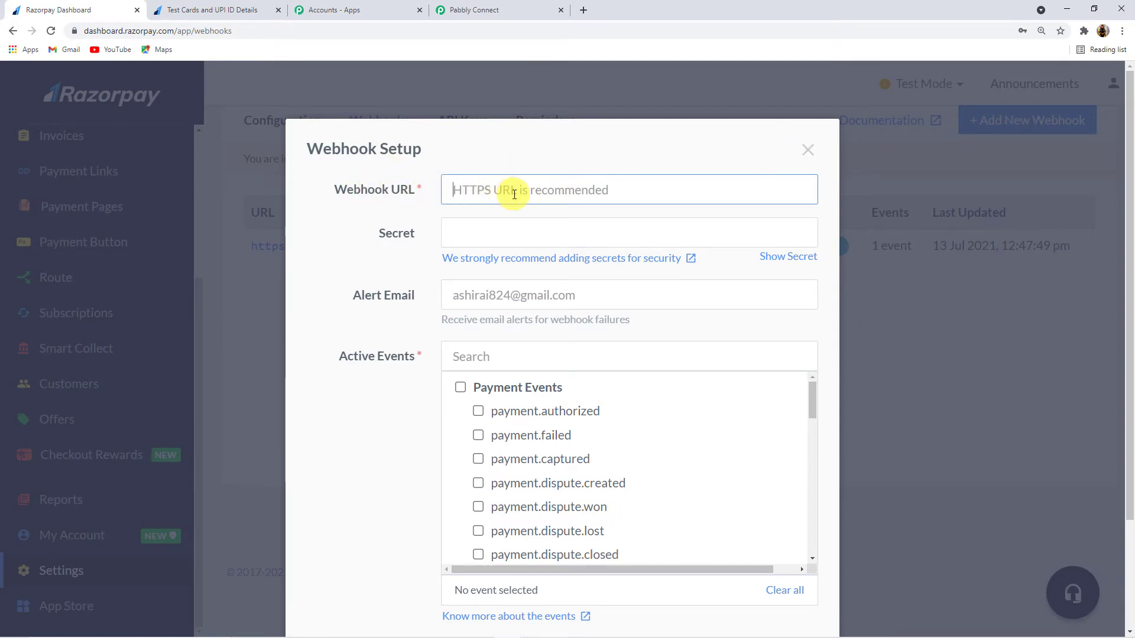
Step: Paste the Pabbly Connect webhook URL into the new Razorpay webhook's URL field
{"action": "left_click", "coordinate": [505, 12]}
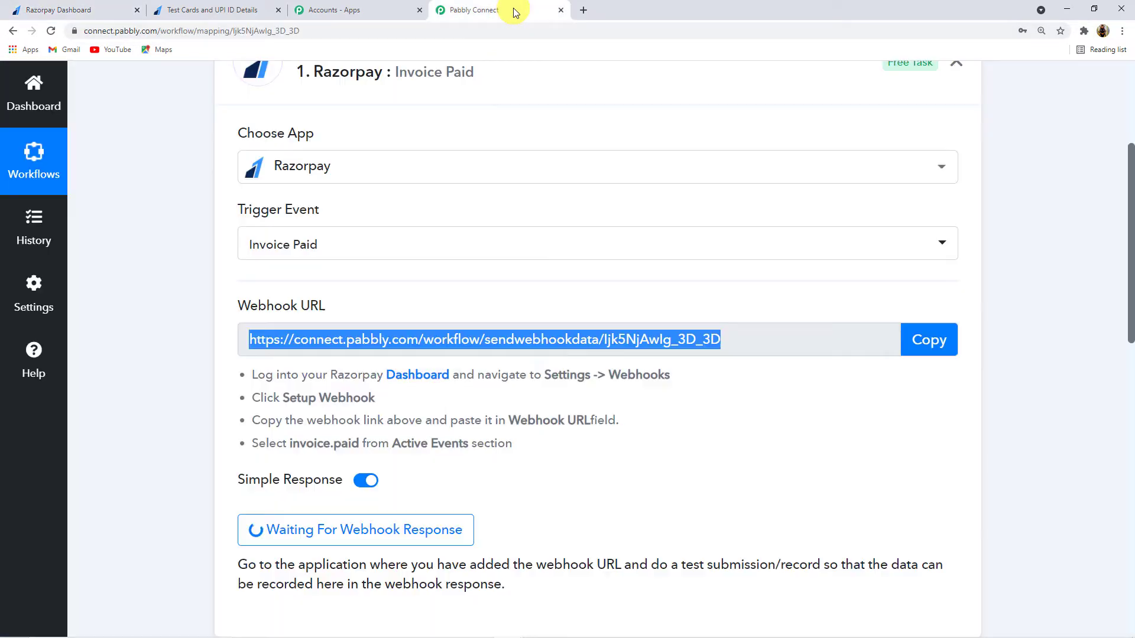
{"action": "left_click", "coordinate": [927, 353]}
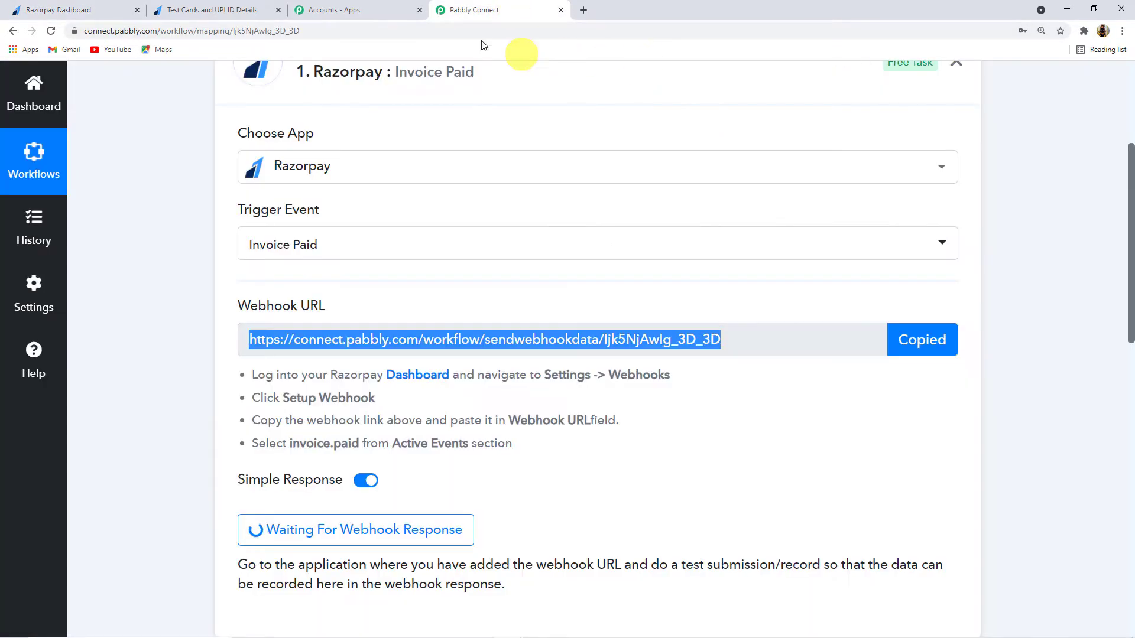
{"action": "left_click", "coordinate": [38, 11]}
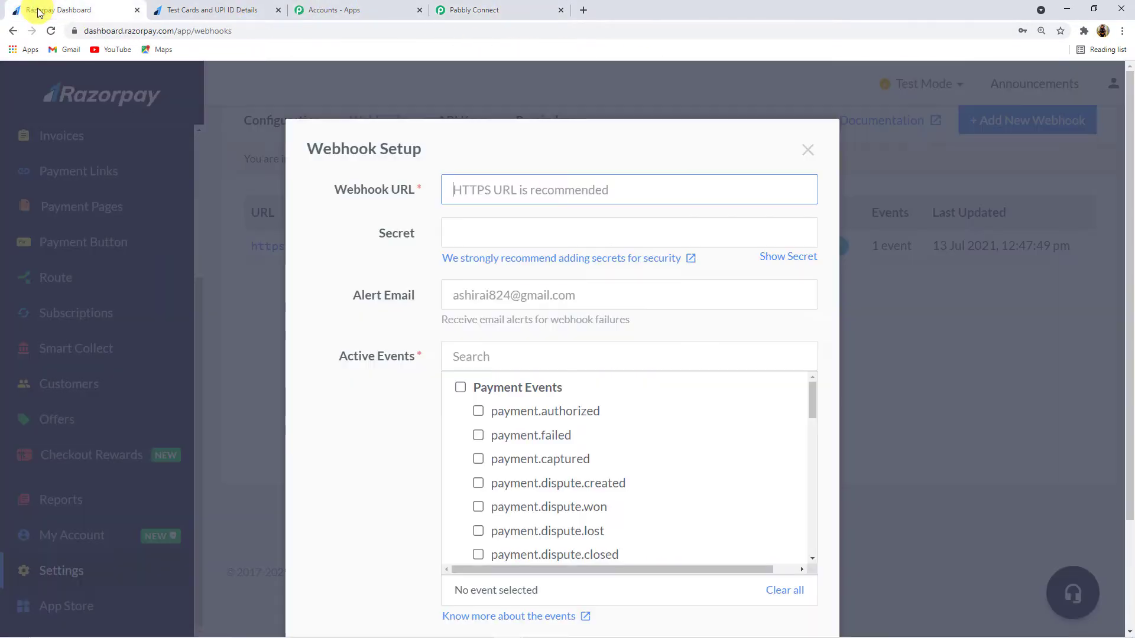
{"action": "left_click", "coordinate": [522, 189]}
{"action": "key", "text": "ctrl+v"}
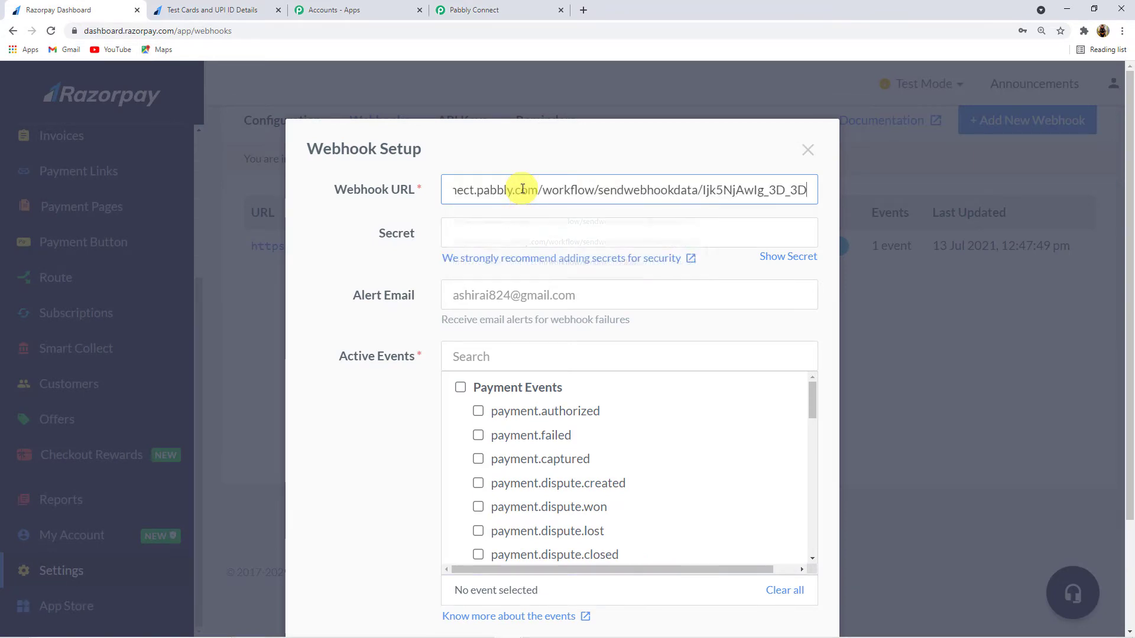
{"action": "scroll", "coordinate": [413, 241], "scroll_direction": "down", "scroll_amount": 2}
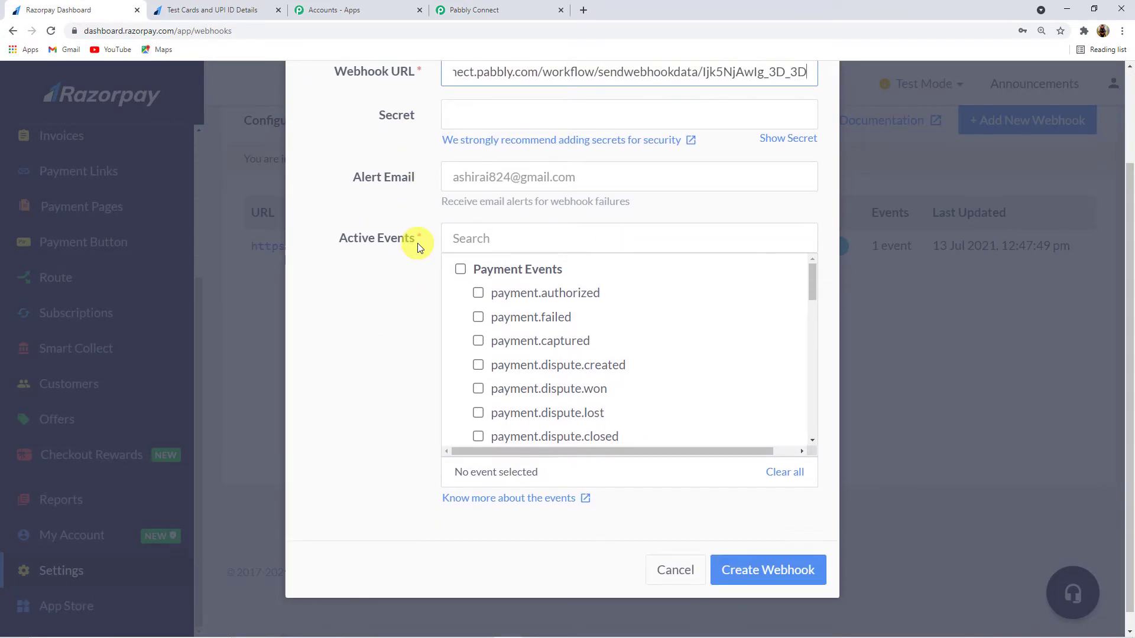
Step: Subscribe the webhook to the invoice.paid event and create it
{"action": "left_click", "coordinate": [503, 10]}
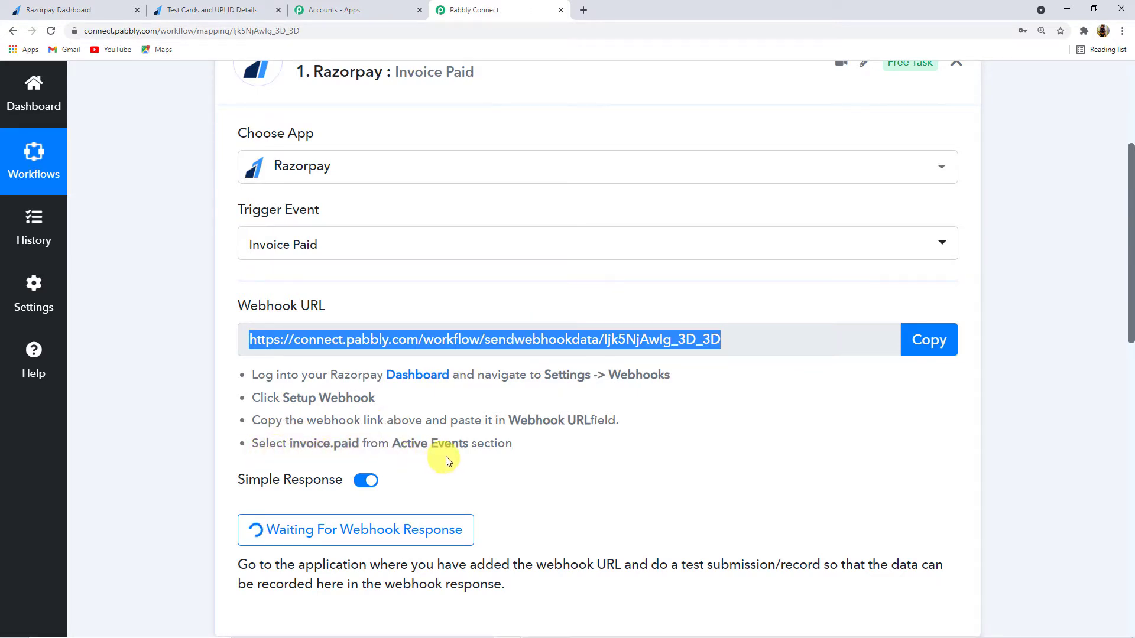
{"action": "left_click", "coordinate": [68, 11]}
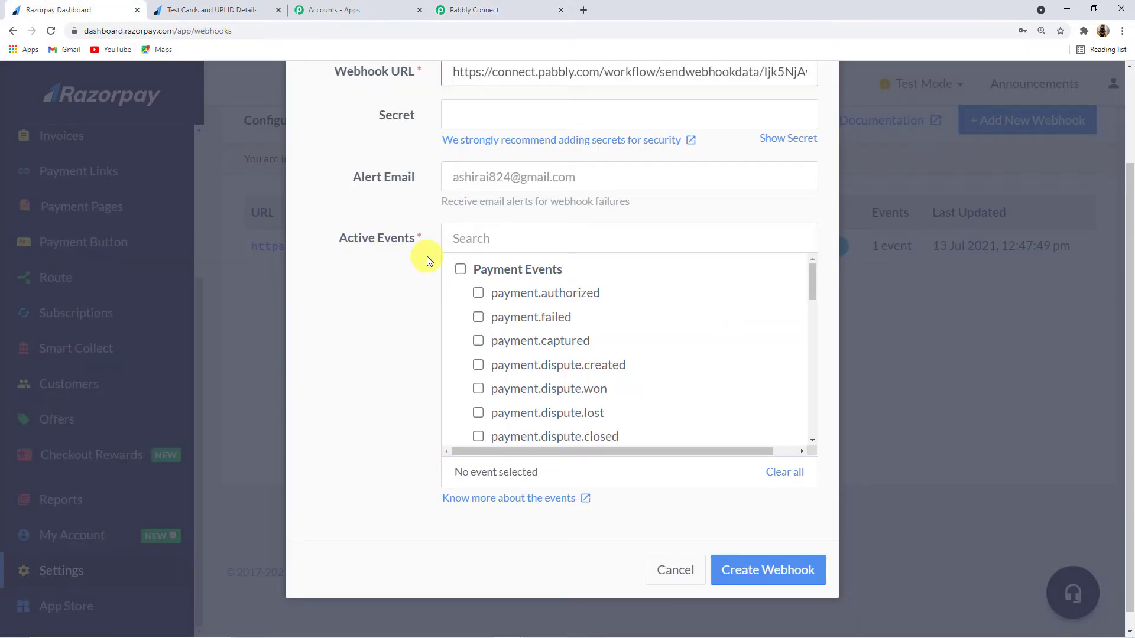
{"action": "scroll", "coordinate": [520, 336], "scroll_direction": "down", "scroll_amount": 3}
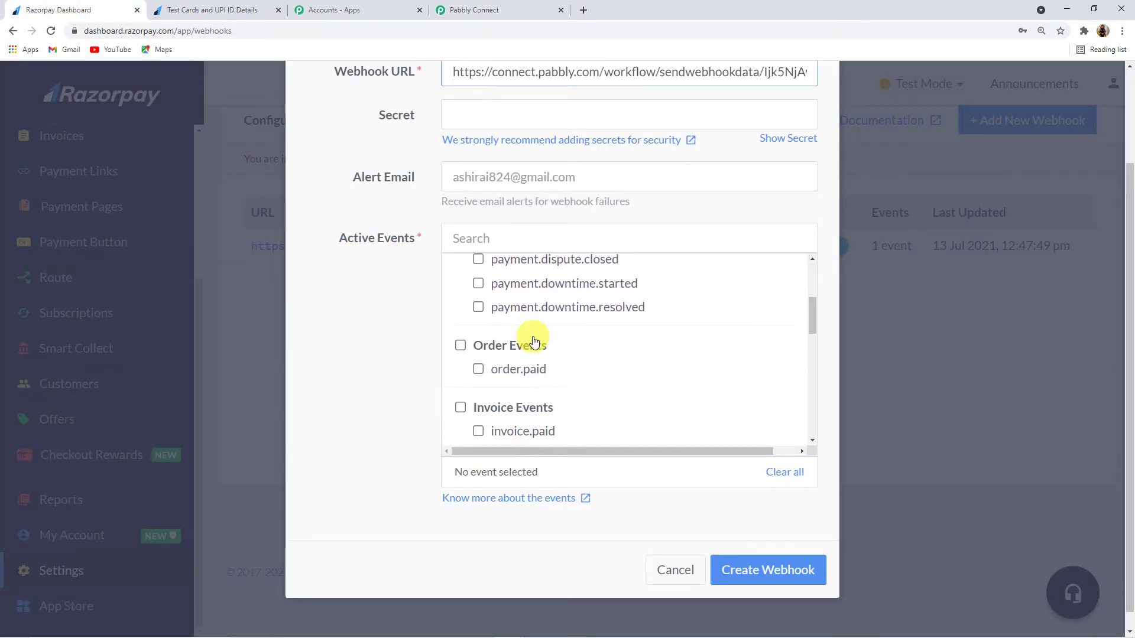
{"action": "scroll", "coordinate": [532, 340], "scroll_direction": "down", "scroll_amount": 2}
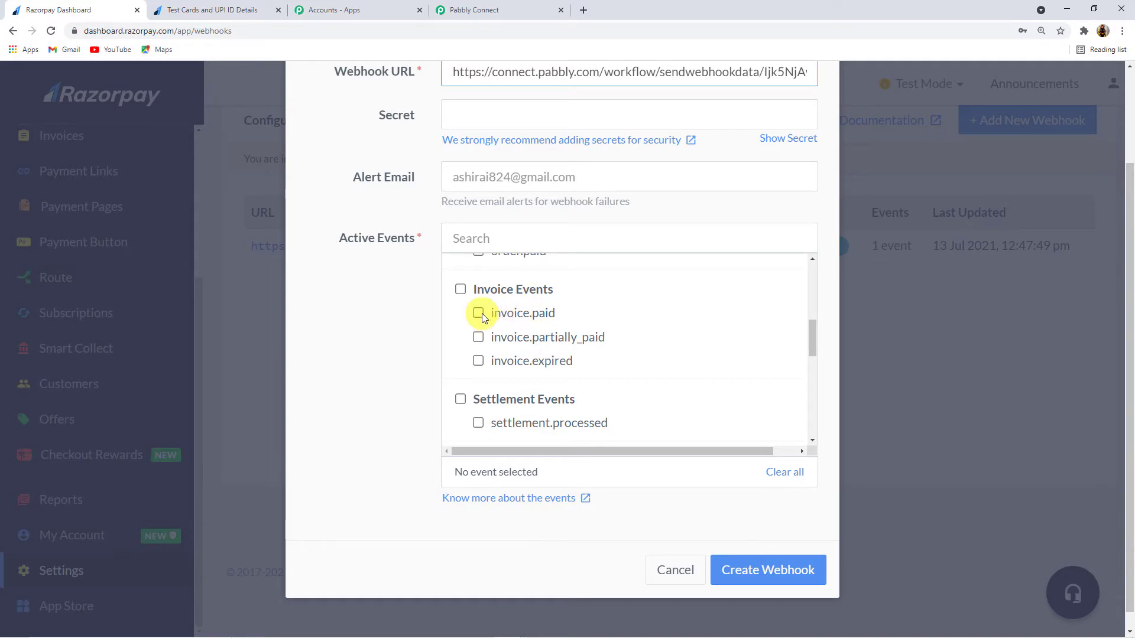
{"action": "left_click", "coordinate": [479, 314]}
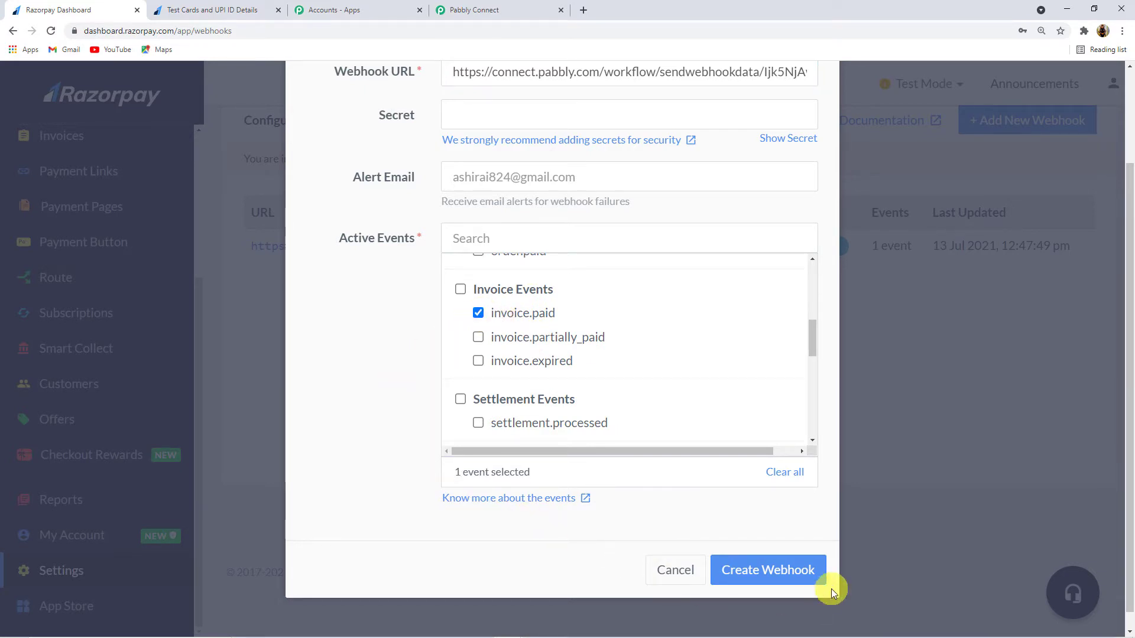
{"action": "left_click", "coordinate": [792, 582]}
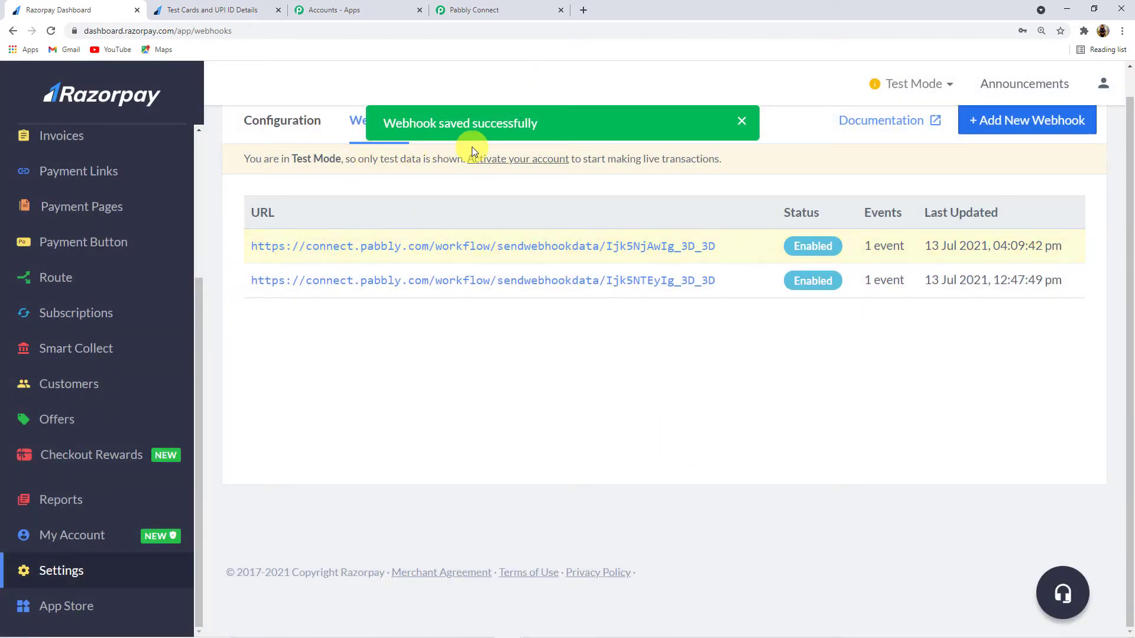
{"action": "left_click", "coordinate": [743, 123]}
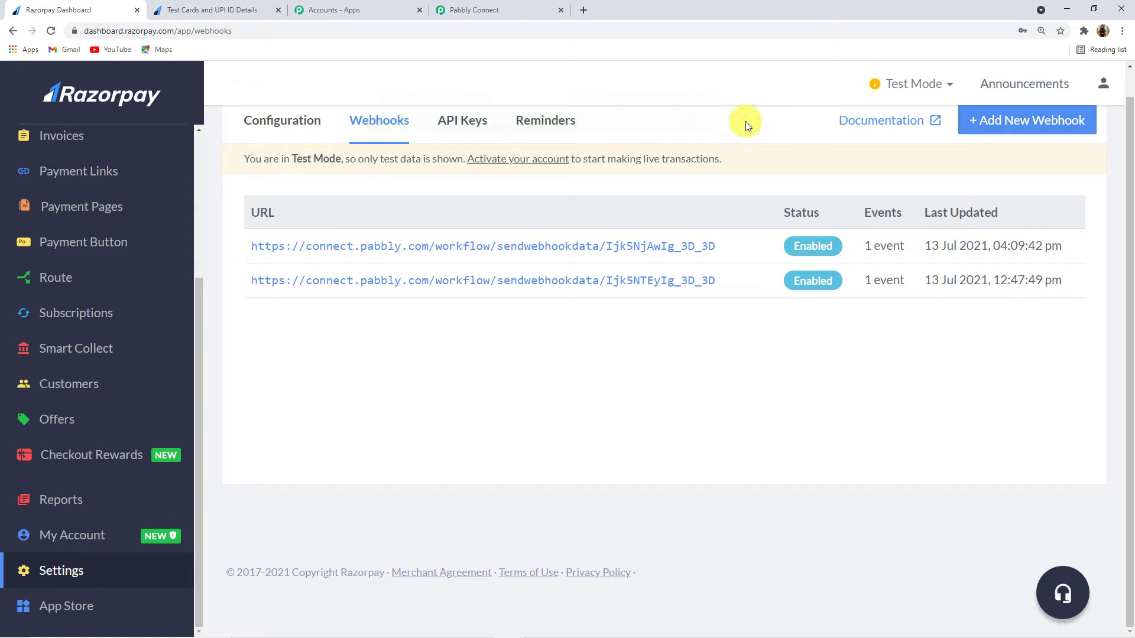
Step: Review the Pabbly workflow, then return to the Razorpay webhooks list
{"action": "left_click", "coordinate": [499, 8]}
{"action": "scroll", "coordinate": [538, 322], "scroll_direction": "down", "scroll_amount": 3}
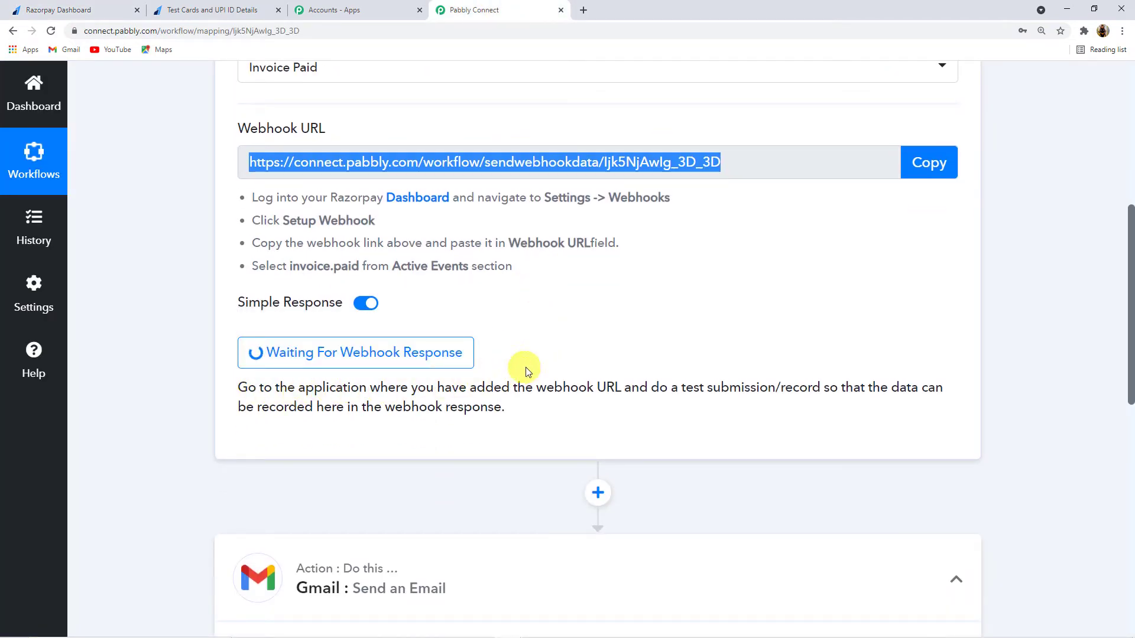
{"action": "scroll", "coordinate": [523, 367], "scroll_direction": "up", "scroll_amount": 2}
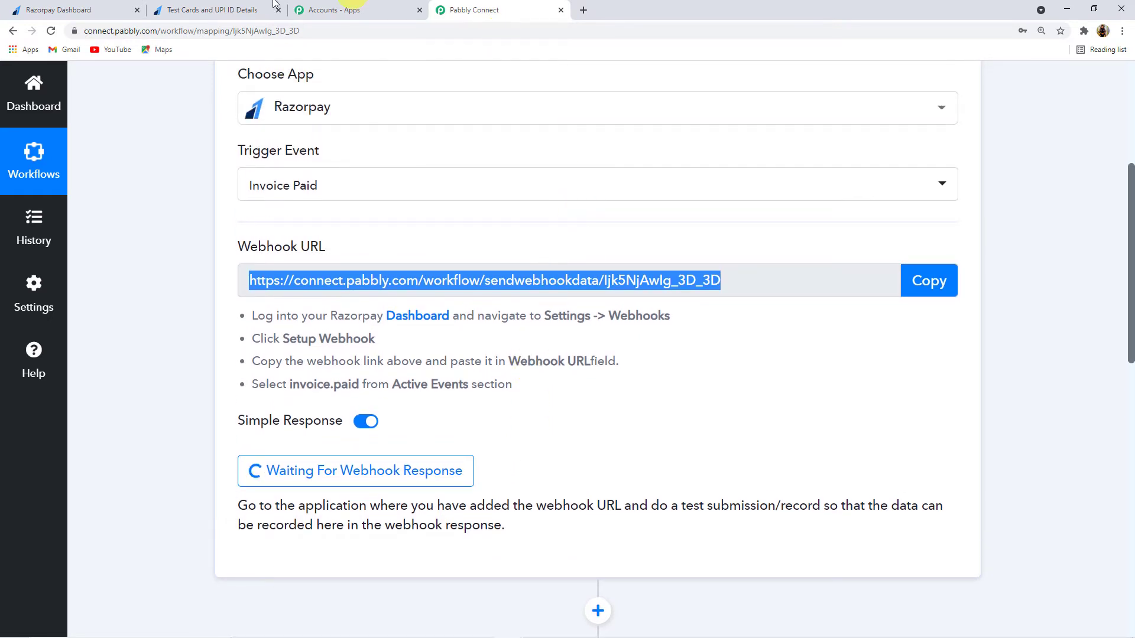
{"action": "left_click", "coordinate": [82, 10]}
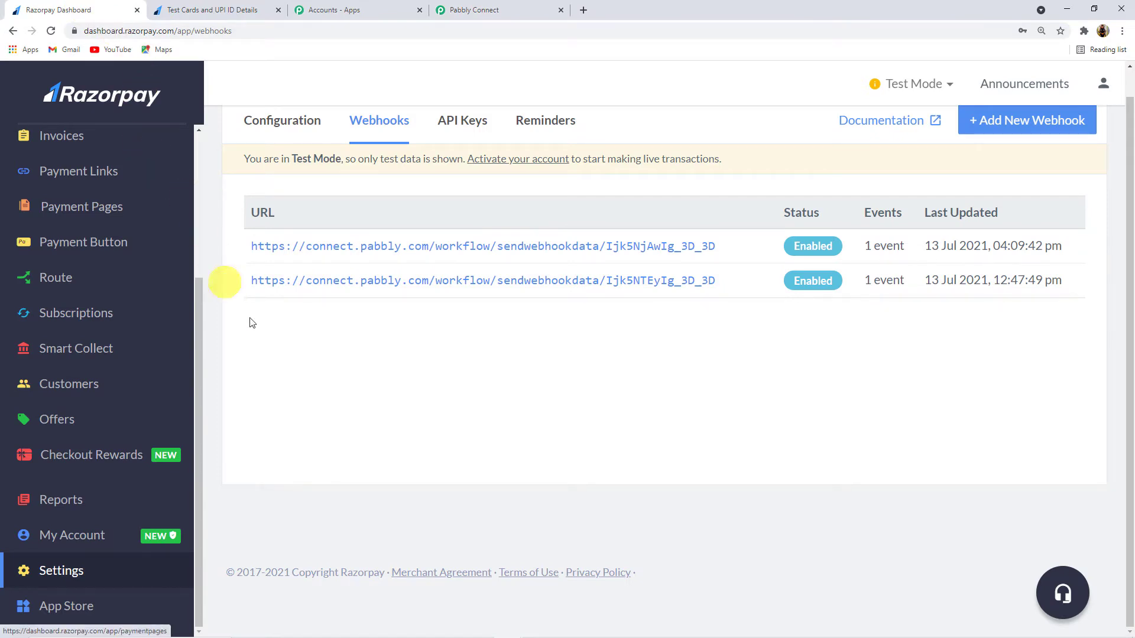
{"action": "scroll", "coordinate": [64, 322], "scroll_direction": "up", "scroll_amount": 2}
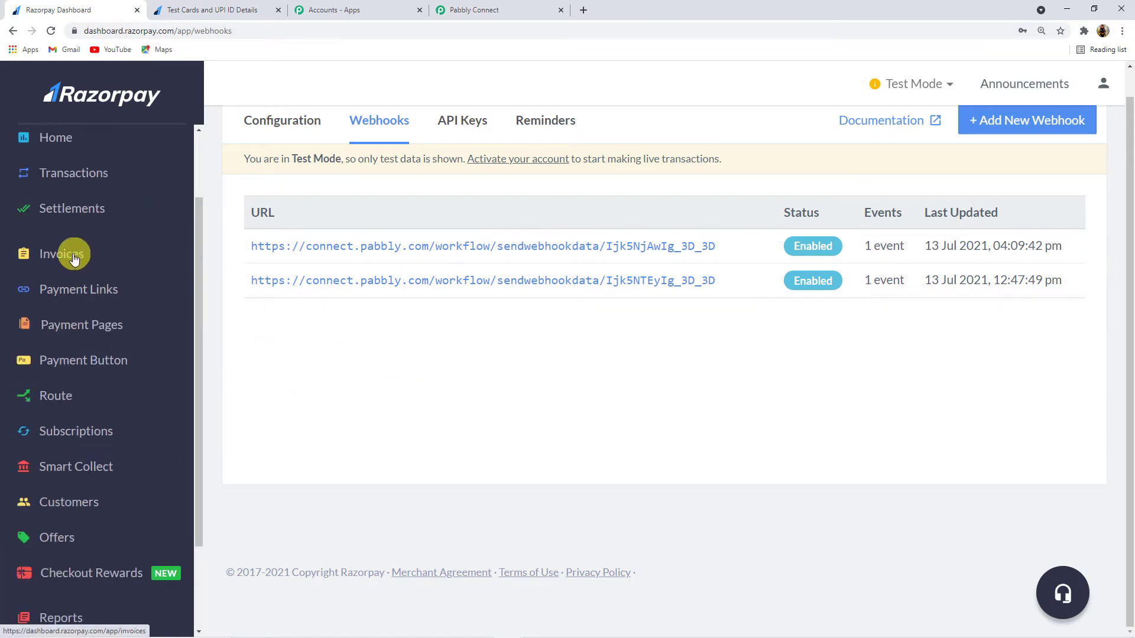
Step: Start a new invoice numbered 'Invoice No. 142' with description 'Razorpay to Gmail'
{"action": "left_click", "coordinate": [74, 258]}
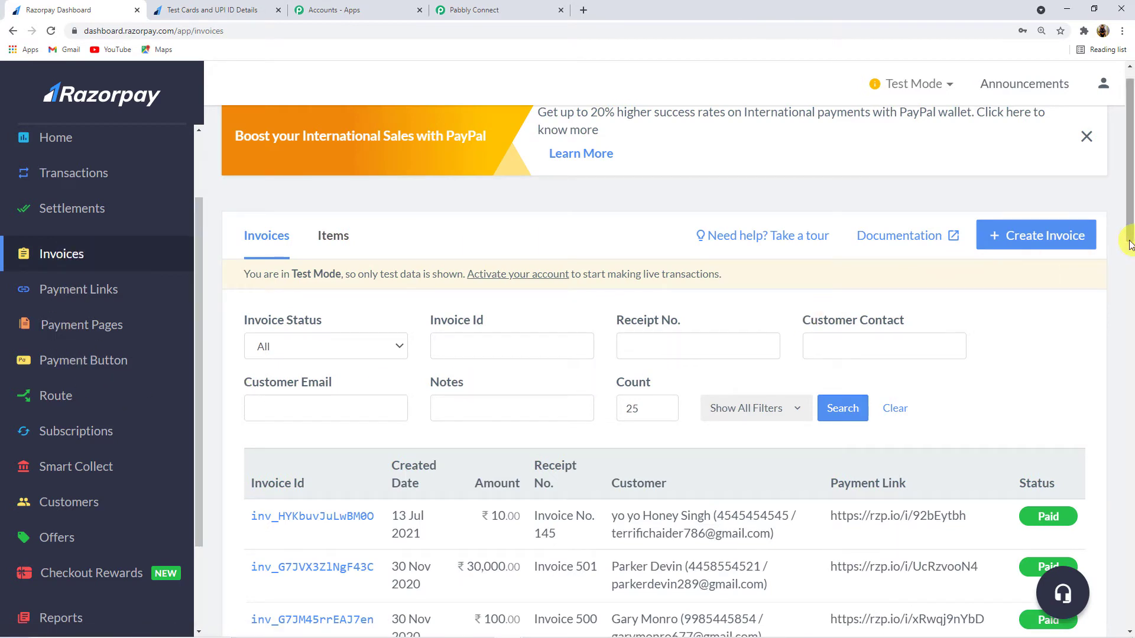
{"action": "left_click", "coordinate": [1026, 237]}
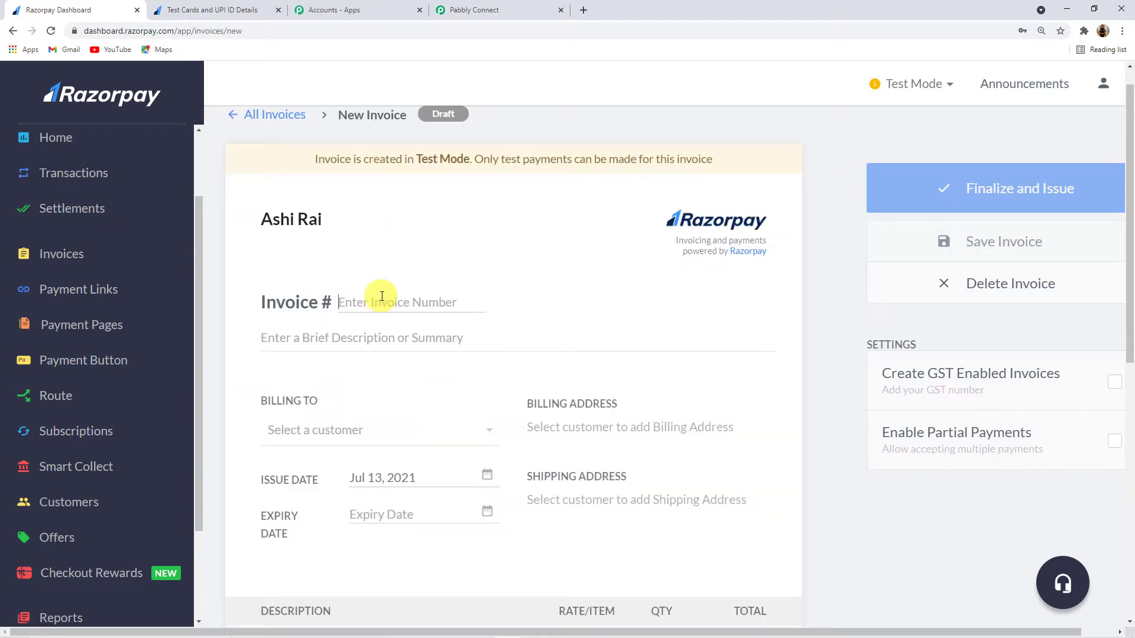
{"action": "type", "text": "Invoice No. 142"}
{"action": "left_click", "coordinate": [398, 296]}
{"action": "left_click", "coordinate": [345, 342]}
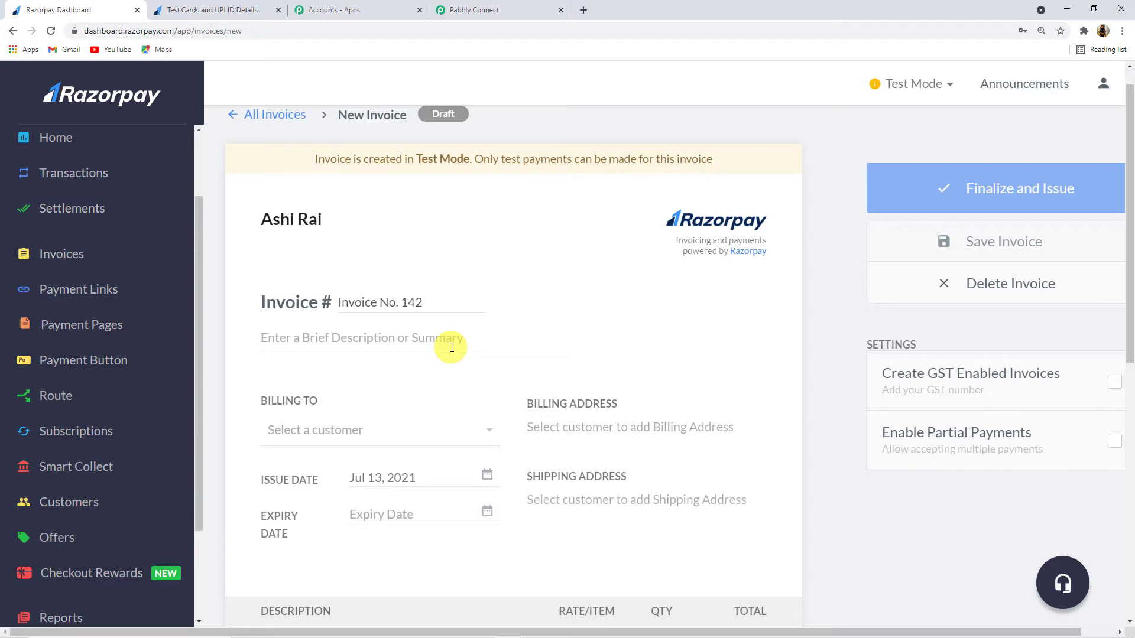
{"action": "type", "text": "Razorpa"}
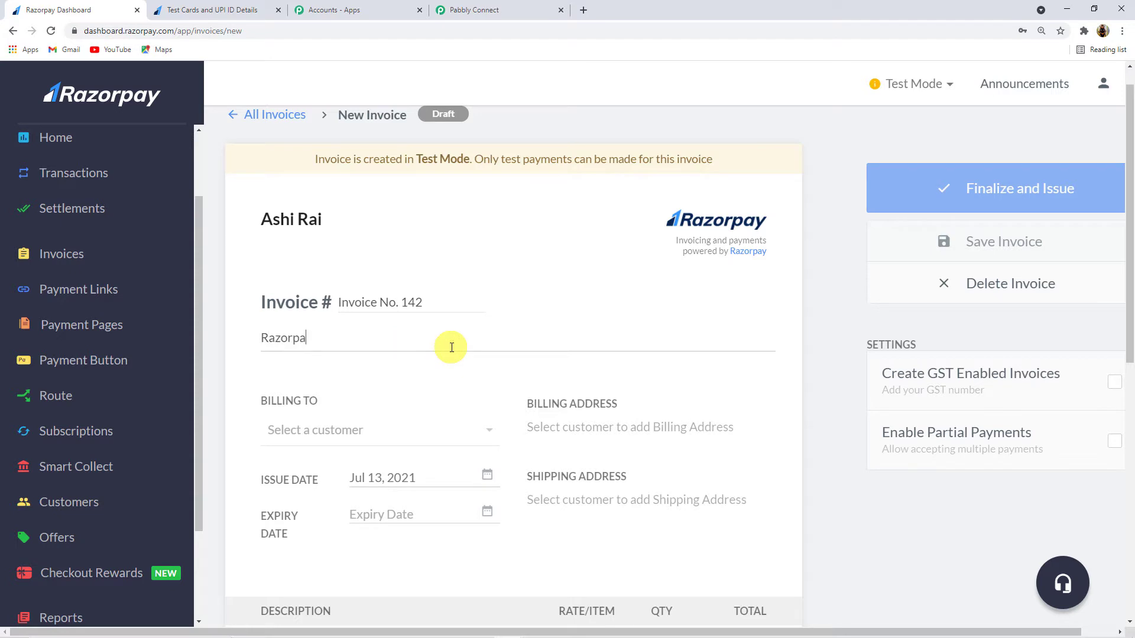
{"action": "type", "text": "y to Gmail"}
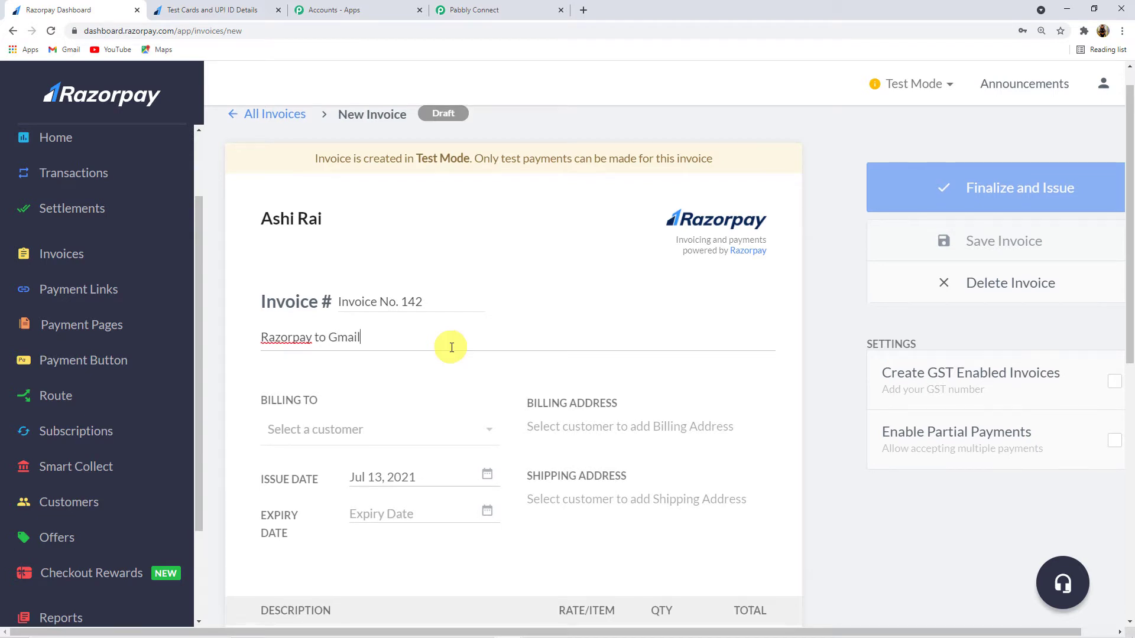
{"action": "scroll", "coordinate": [452, 348], "scroll_direction": "down", "scroll_amount": 1}
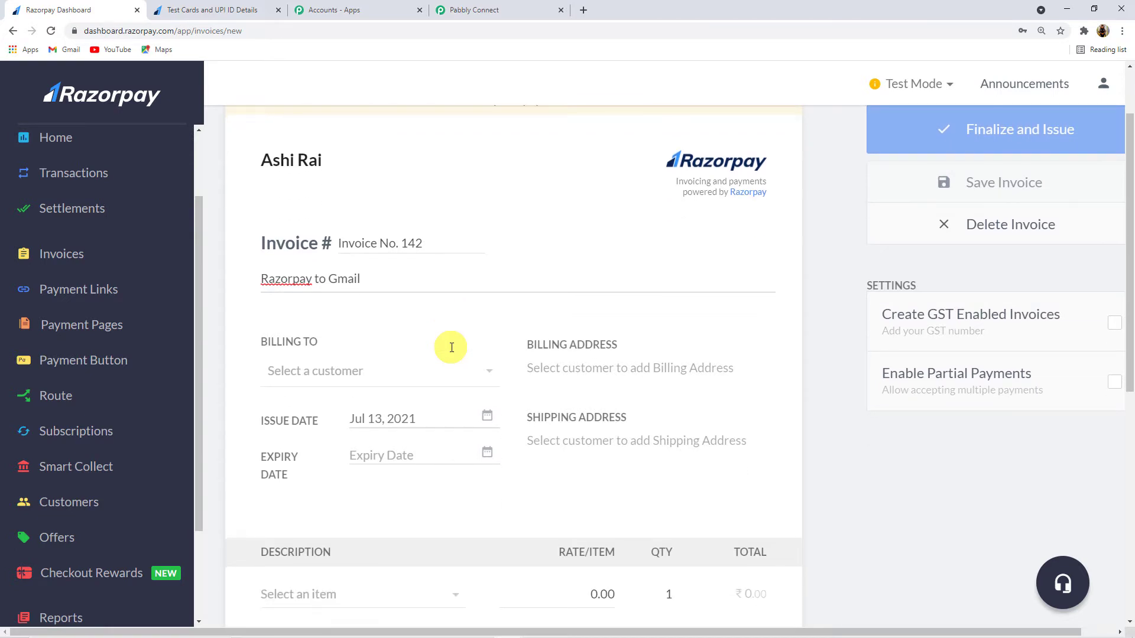
Step: Add a new customer with full name, e-mail and contact number as the invoice's billing recipient
{"action": "left_click", "coordinate": [323, 373]}
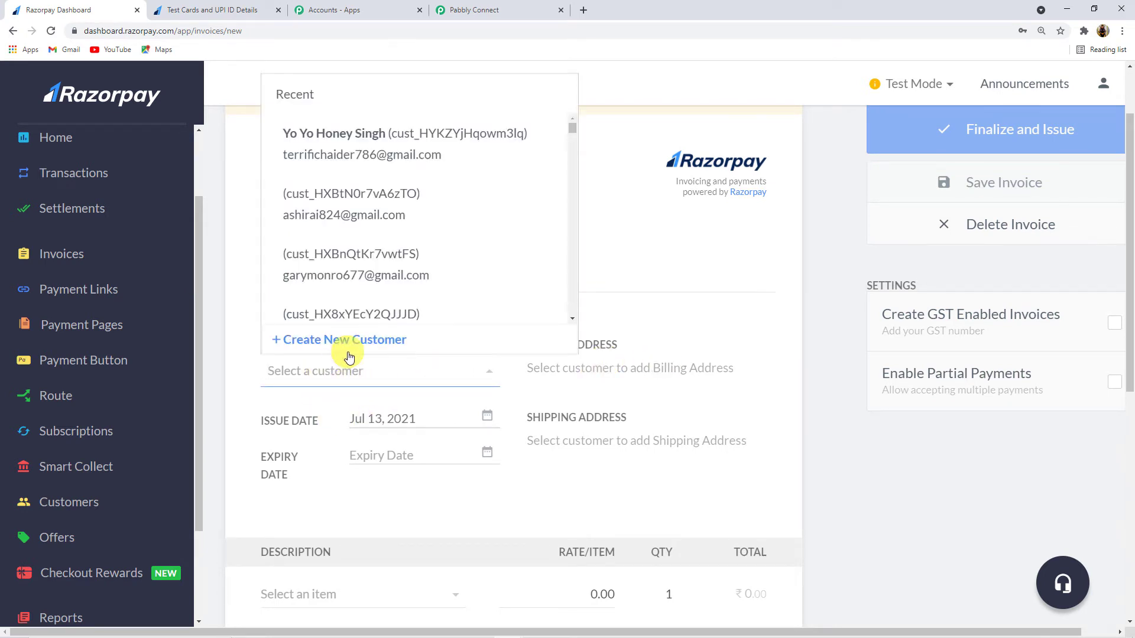
{"action": "left_click", "coordinate": [351, 352]}
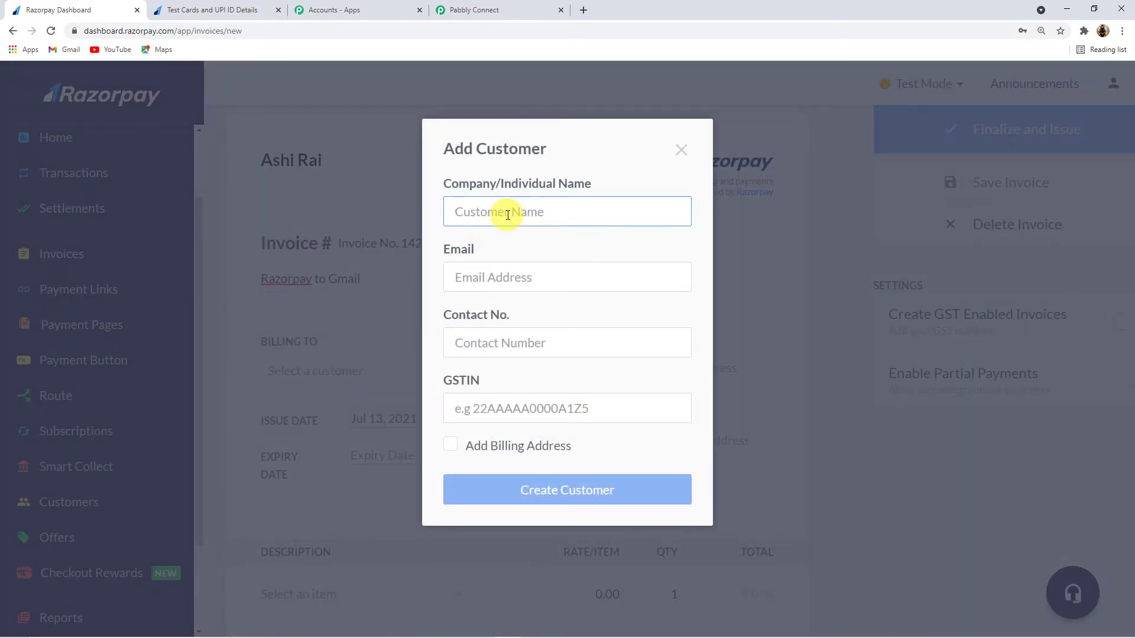
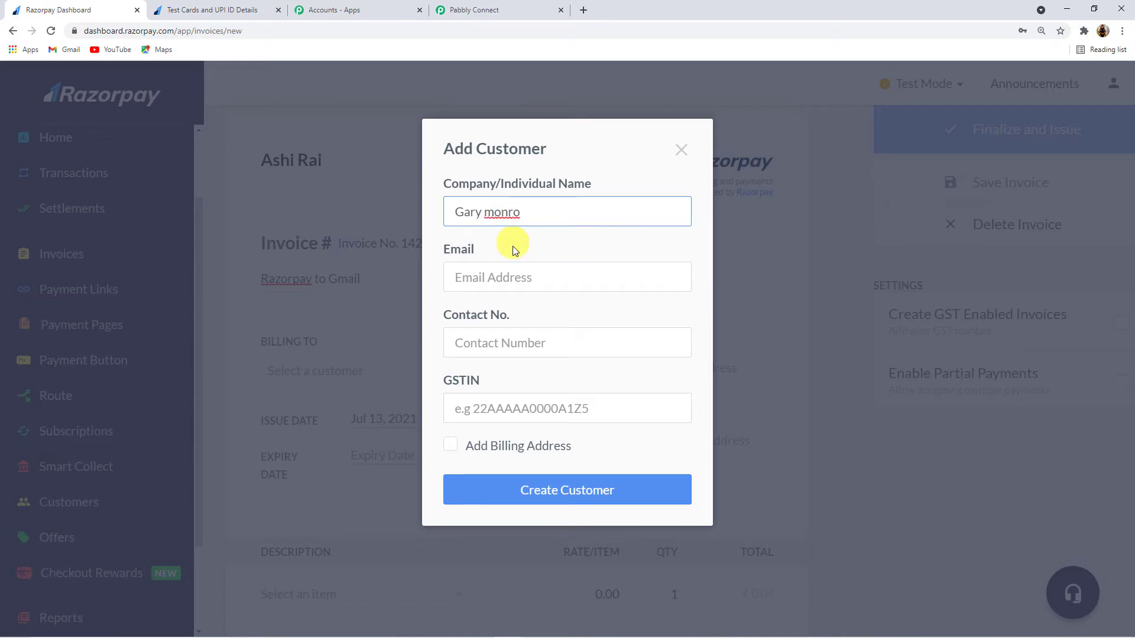
{"action": "left_click_drag", "start_coordinate": [483, 211], "coordinate": [488, 210]}
{"action": "type", "text": "M"}
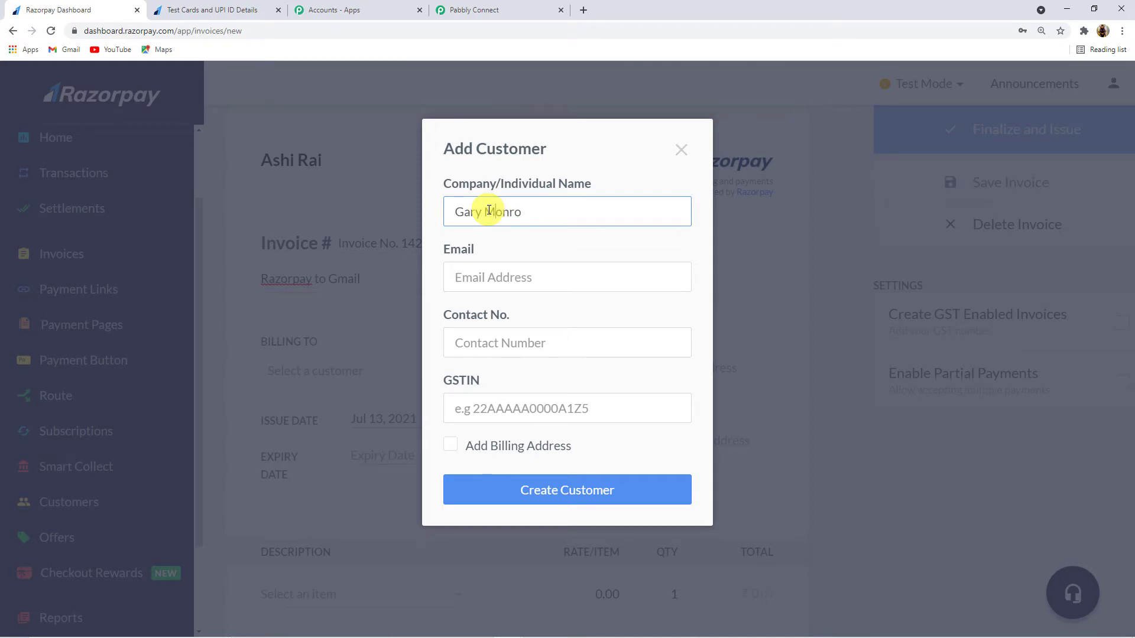
{"action": "left_click", "coordinate": [495, 278]}
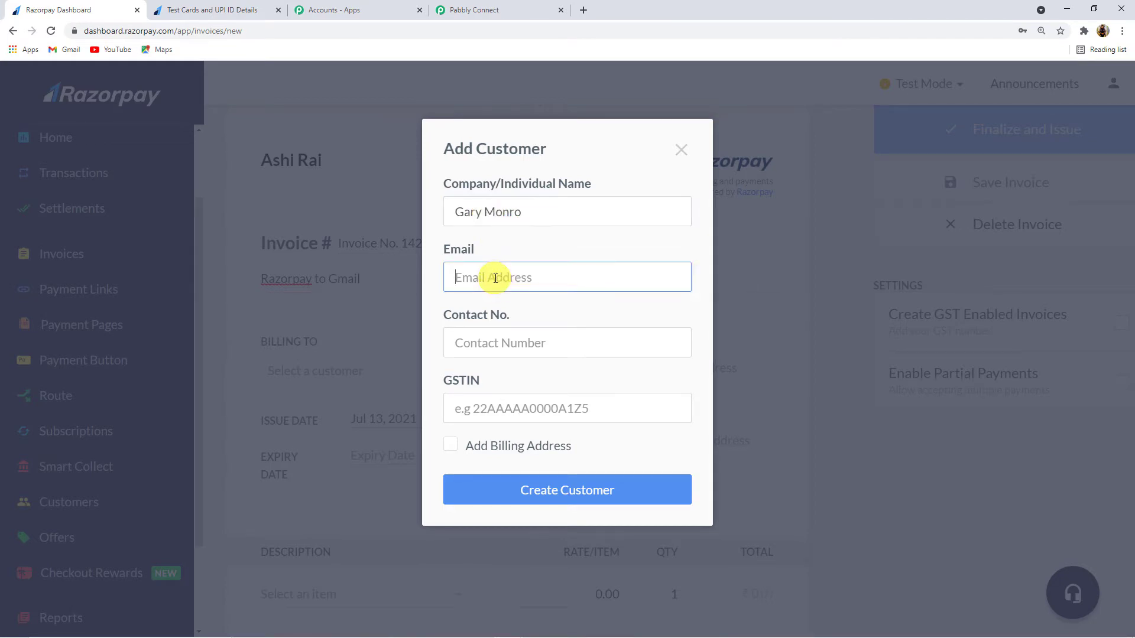
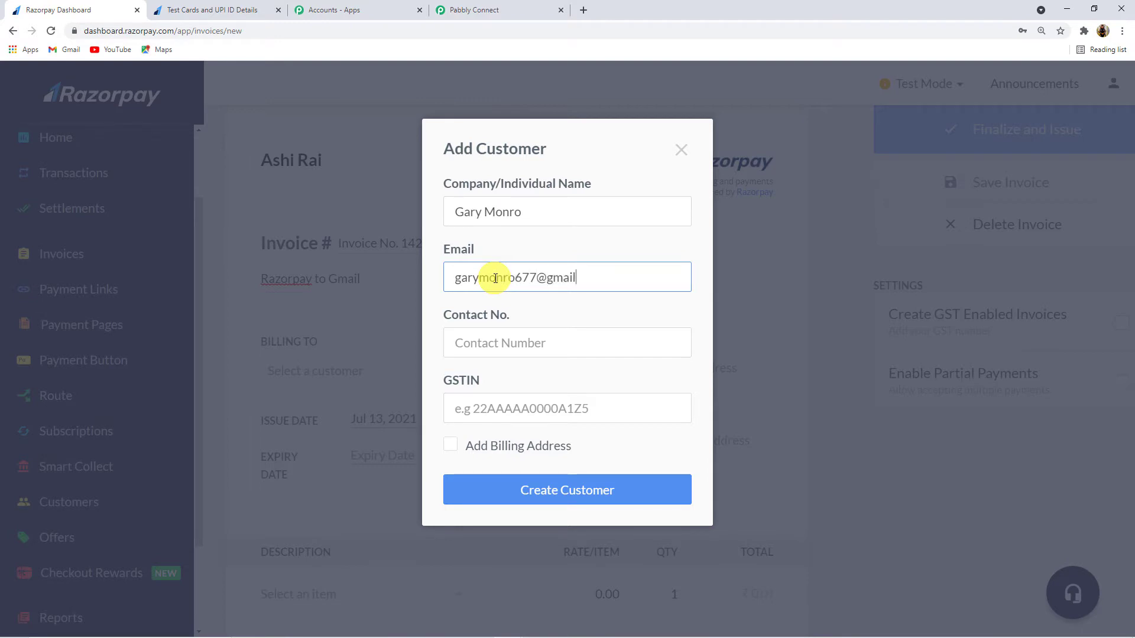
{"action": "left_click", "coordinate": [516, 341]}
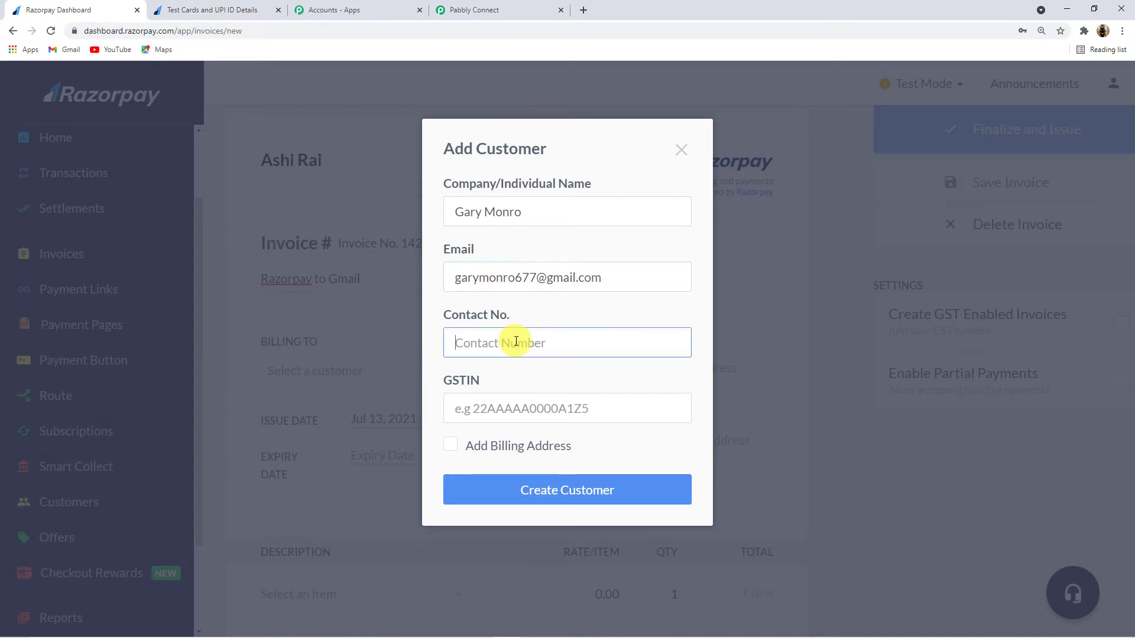
{"action": "type", "text": "7878787878"}
{"action": "left_click", "coordinate": [582, 501]}
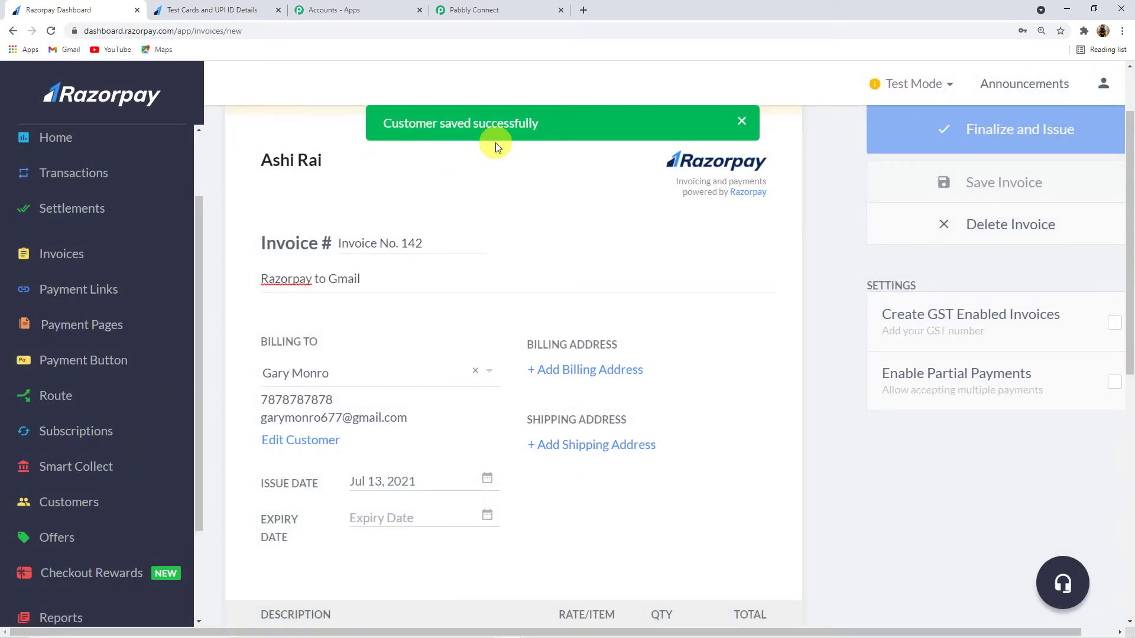
Step: Set the invoice expiry date to Aug 03, 2021
{"action": "scroll", "coordinate": [456, 266], "scroll_direction": "down", "scroll_amount": 2}
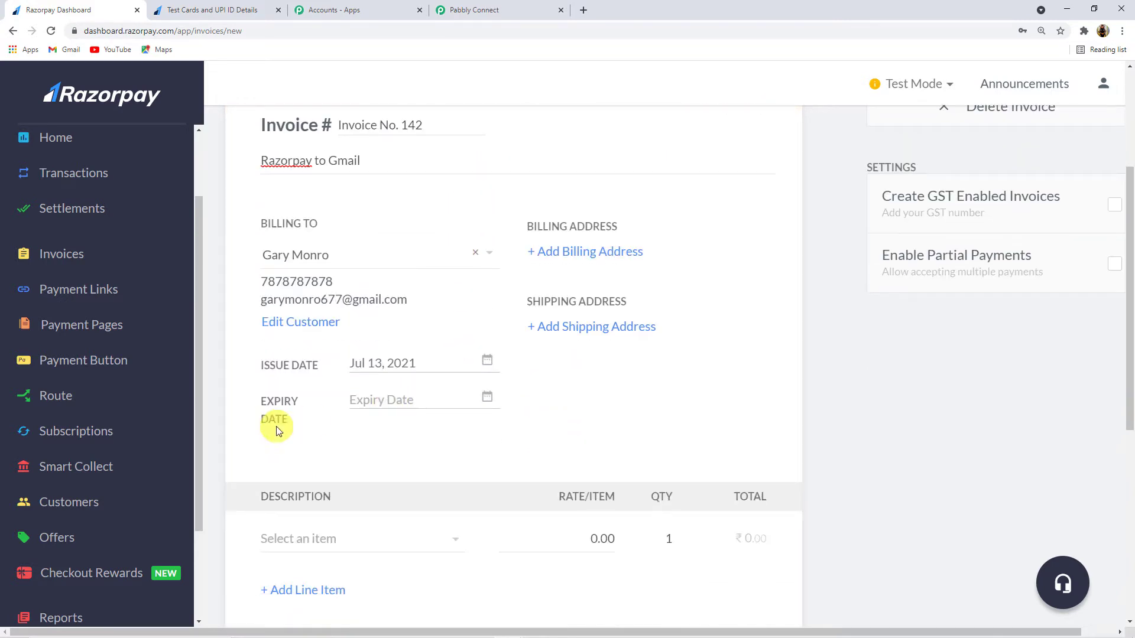
{"action": "left_click", "coordinate": [417, 401]}
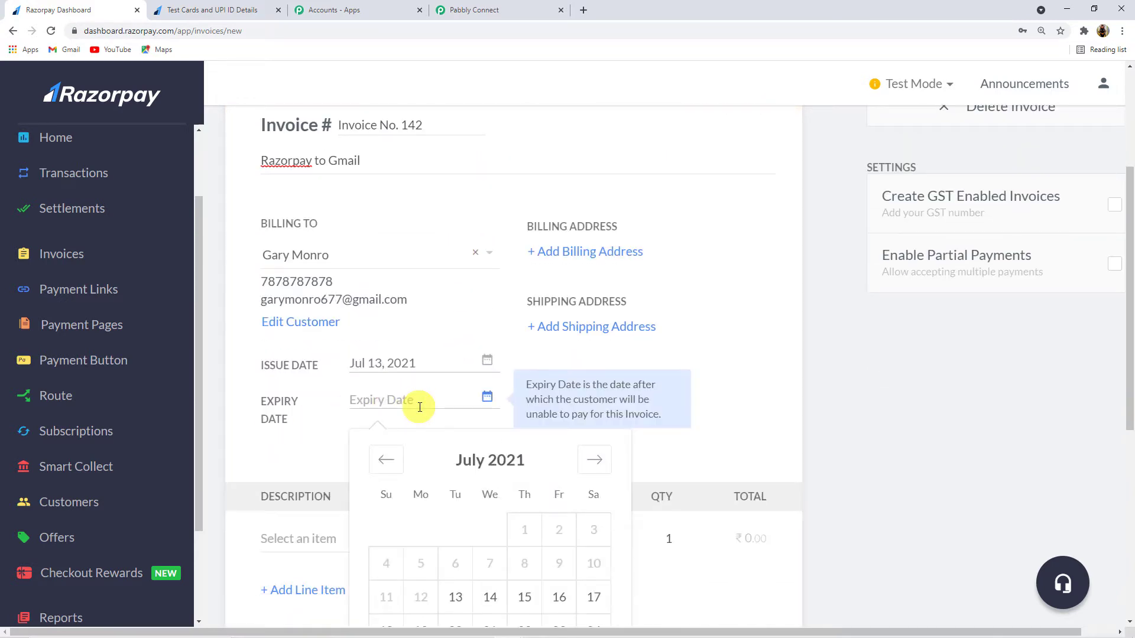
{"action": "left_click", "coordinate": [597, 461]}
{"action": "left_click", "coordinate": [452, 530]}
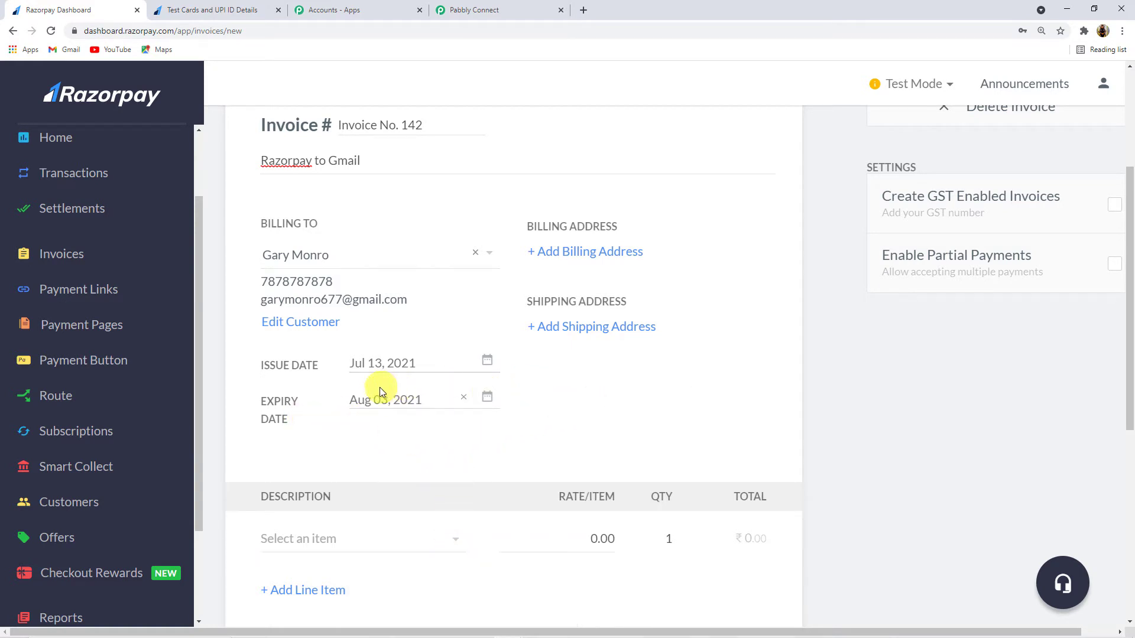
Step: Add one Rolex Watch line item at 80000.00, totalling ₹80,000
{"action": "scroll", "coordinate": [515, 388], "scroll_direction": "down", "scroll_amount": 2}
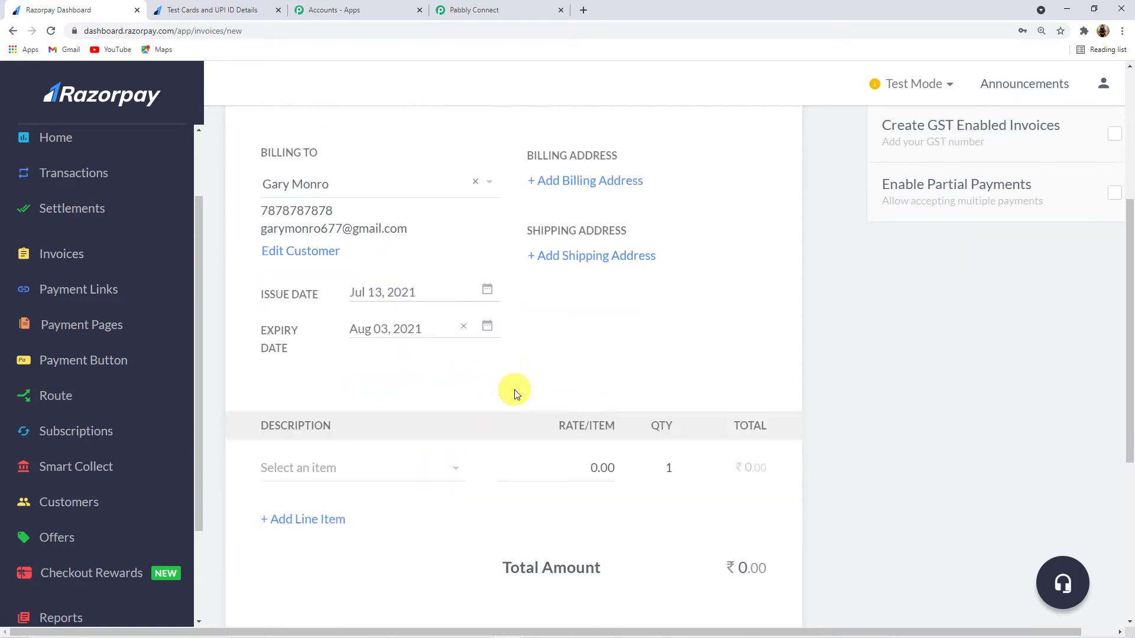
{"action": "scroll", "coordinate": [515, 389], "scroll_direction": "down", "scroll_amount": 1}
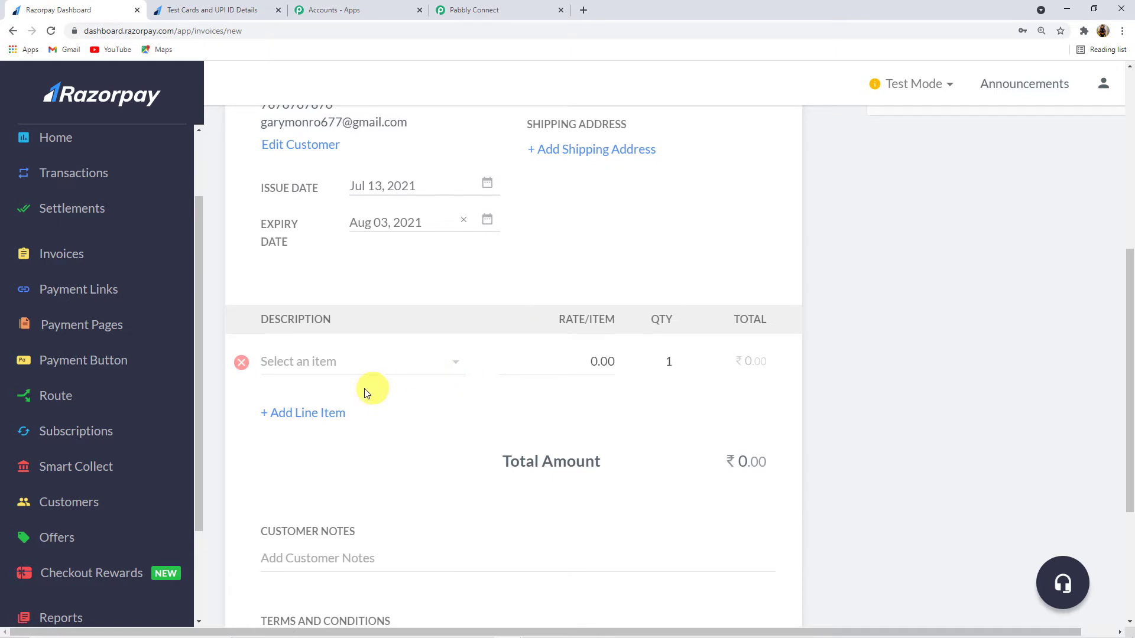
{"action": "left_click", "coordinate": [322, 367]}
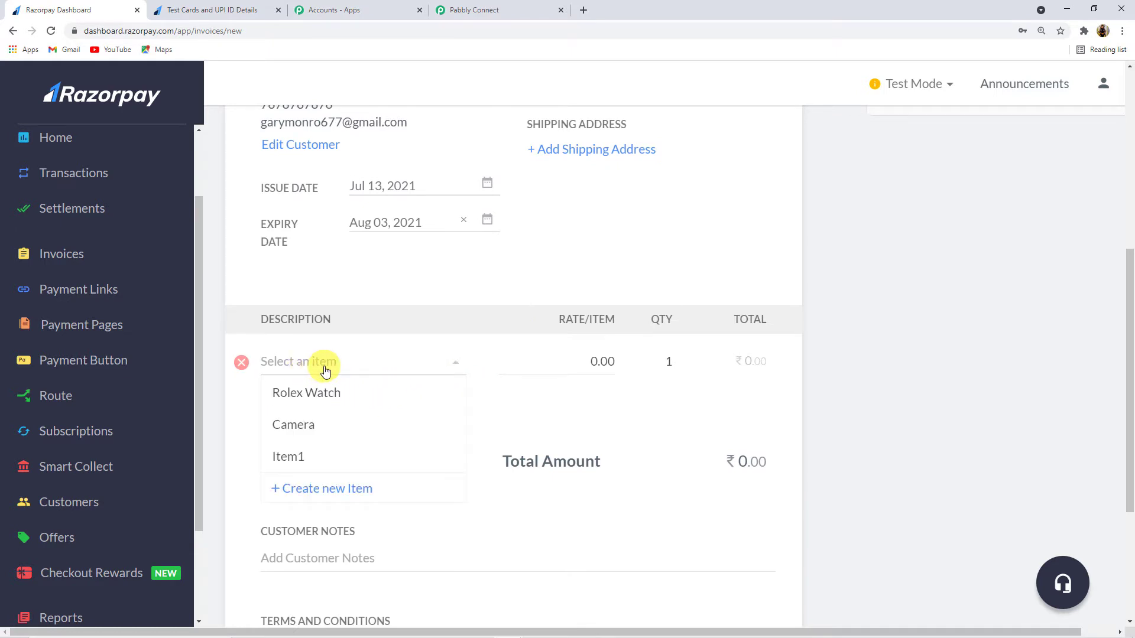
{"action": "left_click", "coordinate": [313, 402]}
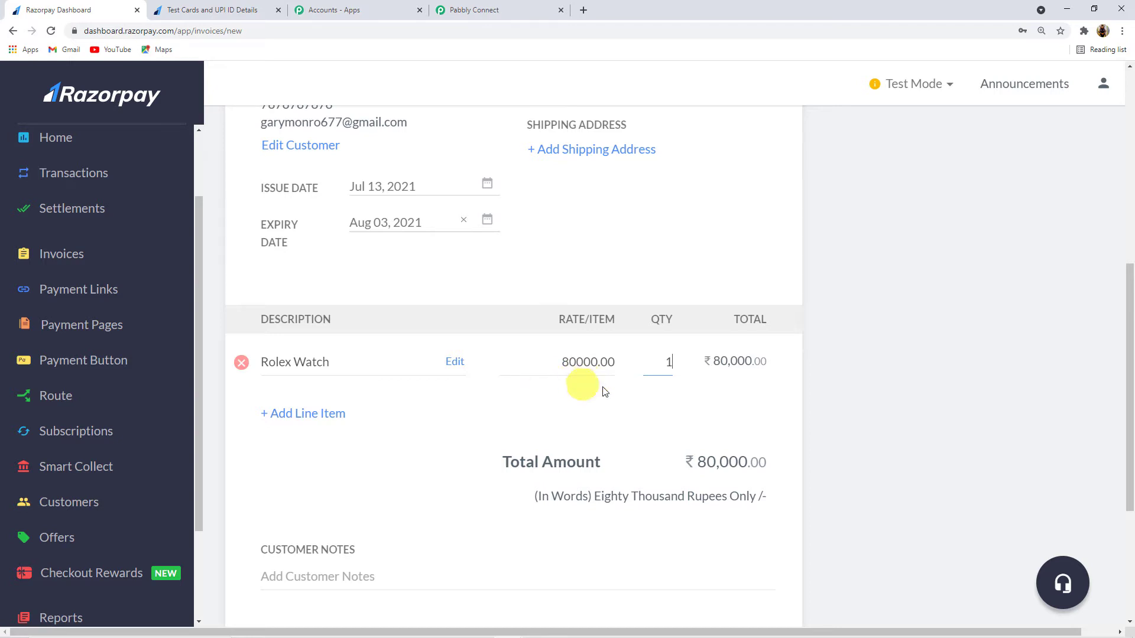
{"action": "scroll", "coordinate": [473, 429], "scroll_direction": "down", "scroll_amount": 3}
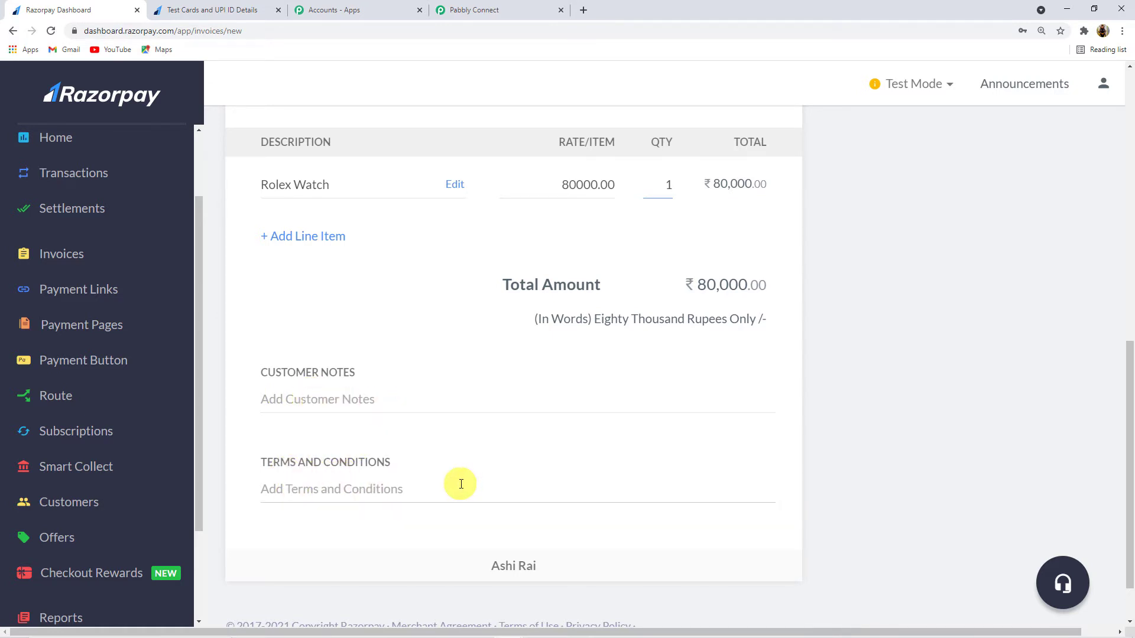
{"action": "scroll", "coordinate": [460, 483], "scroll_direction": "up", "scroll_amount": 7}
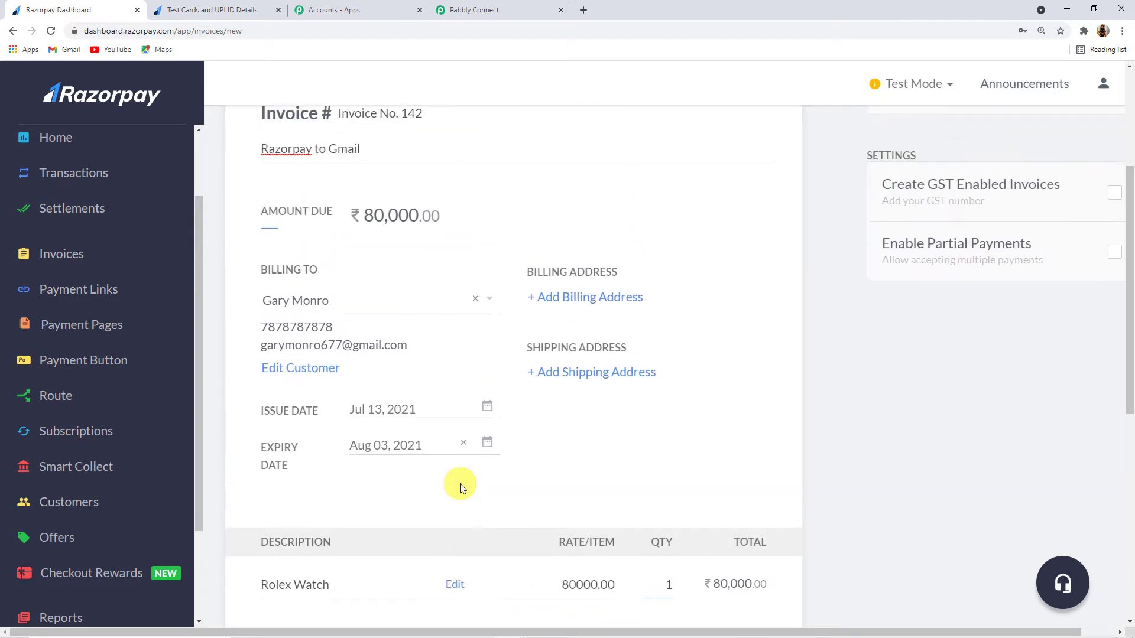
{"action": "scroll", "coordinate": [459, 484], "scroll_direction": "up", "scroll_amount": 4}
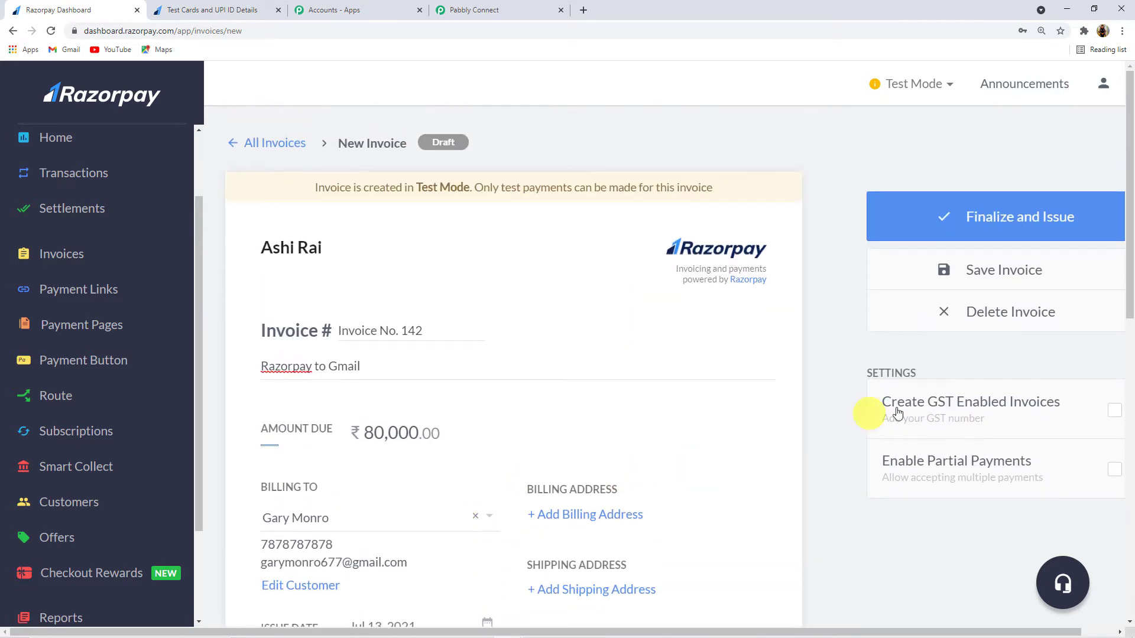
Step: Issue the ₹80,000 invoice, copy its payment link and open a blank browser tab
{"action": "left_click", "coordinate": [979, 225]}
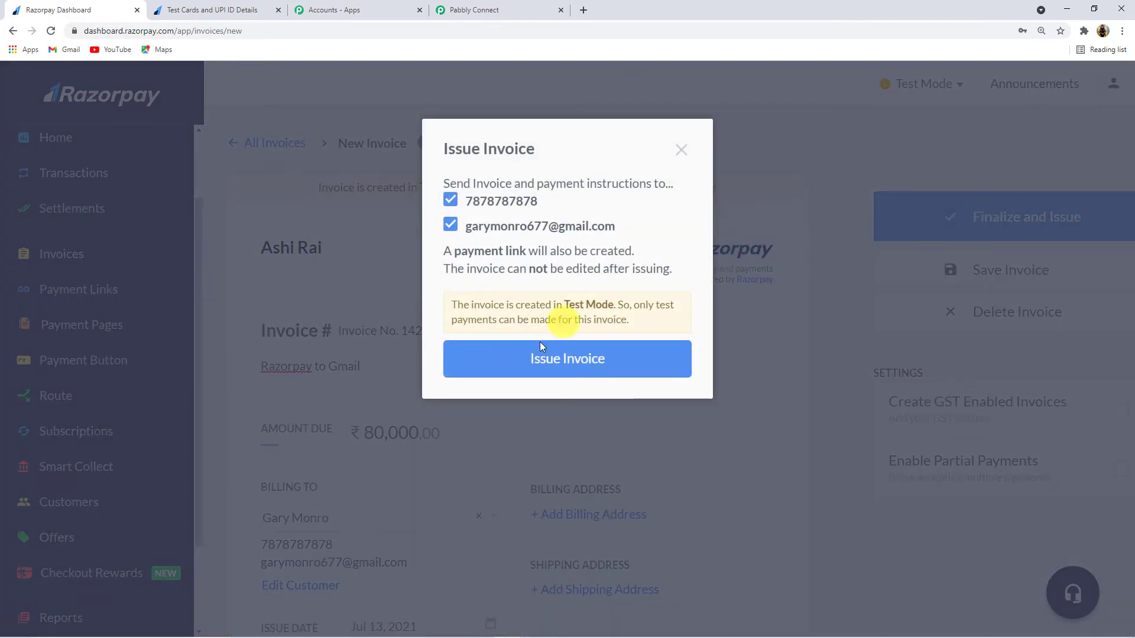
{"action": "left_click", "coordinate": [596, 363]}
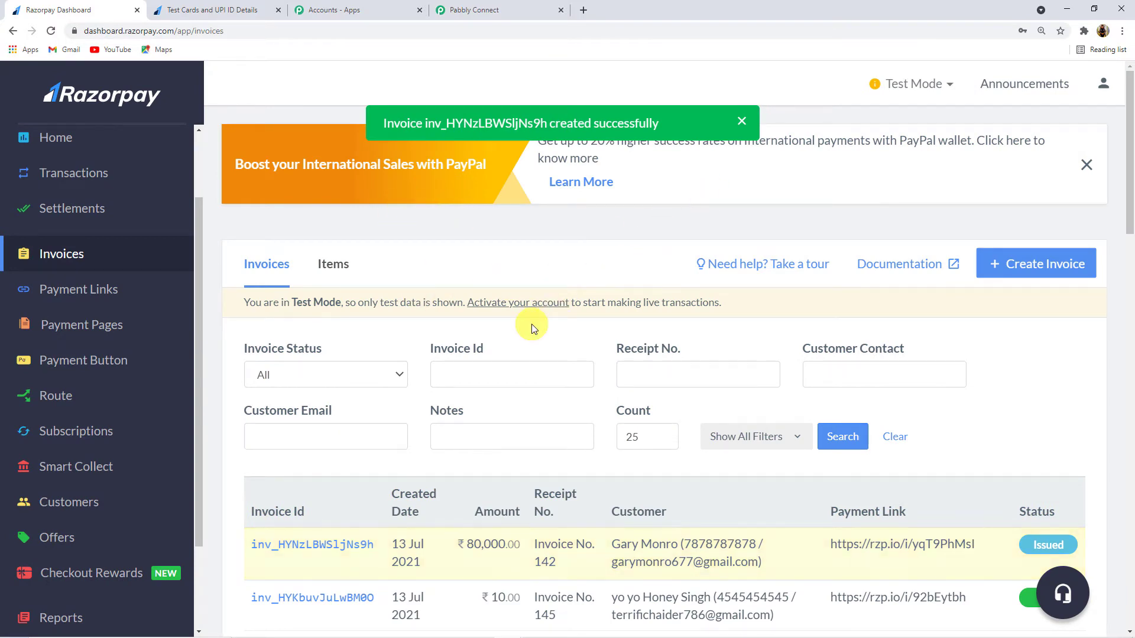
{"action": "scroll", "coordinate": [531, 324], "scroll_direction": "down", "scroll_amount": 2}
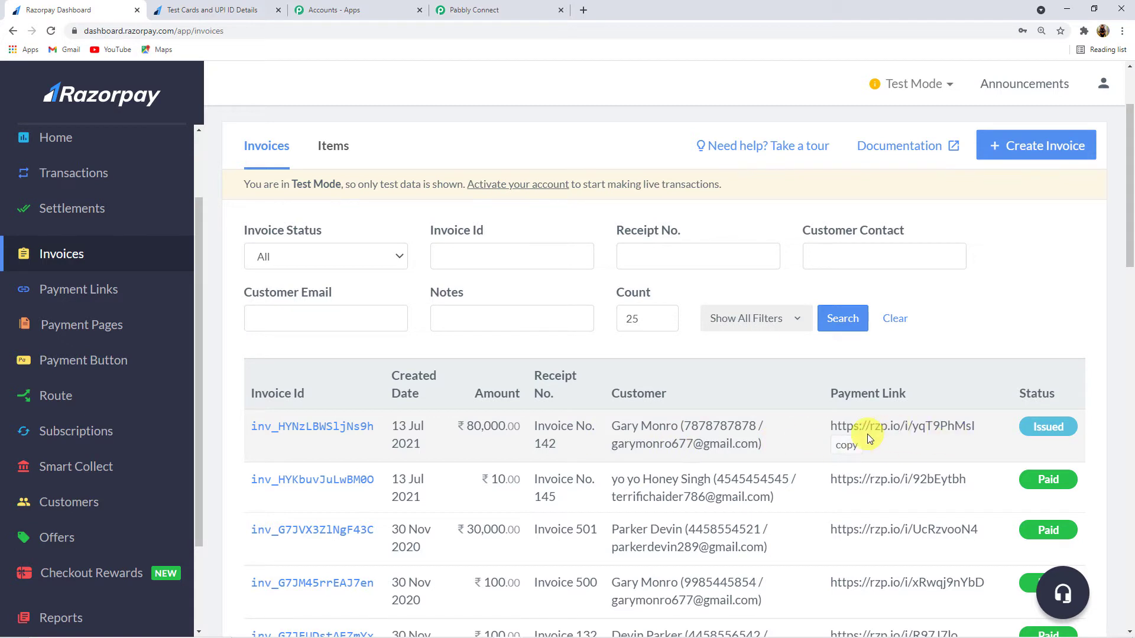
{"action": "scroll", "coordinate": [869, 438], "scroll_direction": "up", "scroll_amount": 1}
{"action": "left_click", "coordinate": [847, 506]}
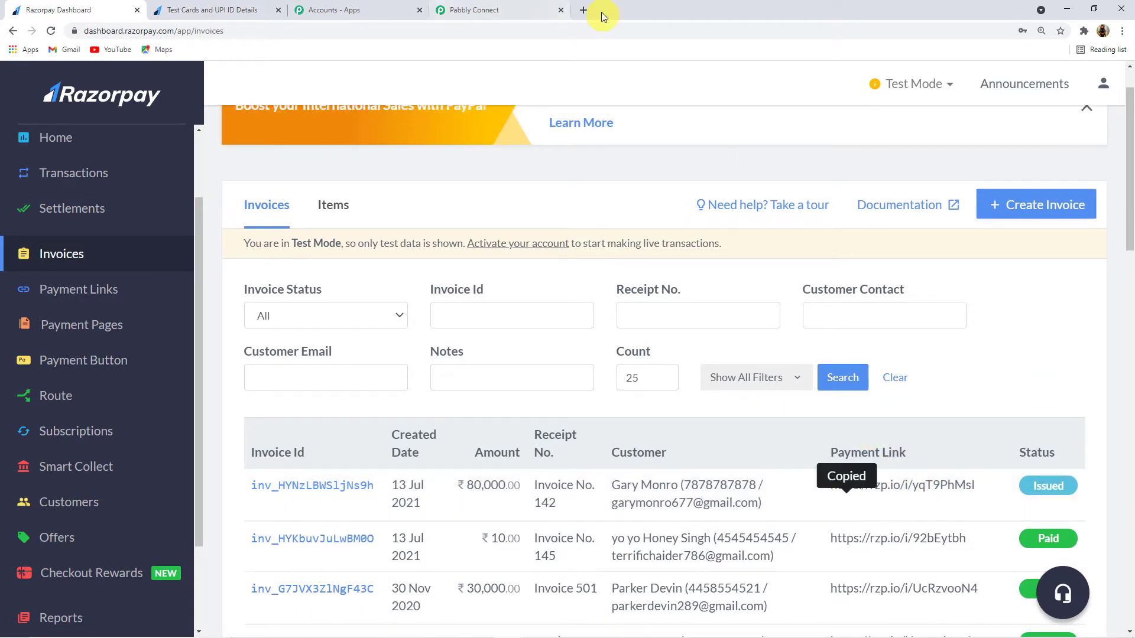
{"action": "left_click", "coordinate": [583, 10]}
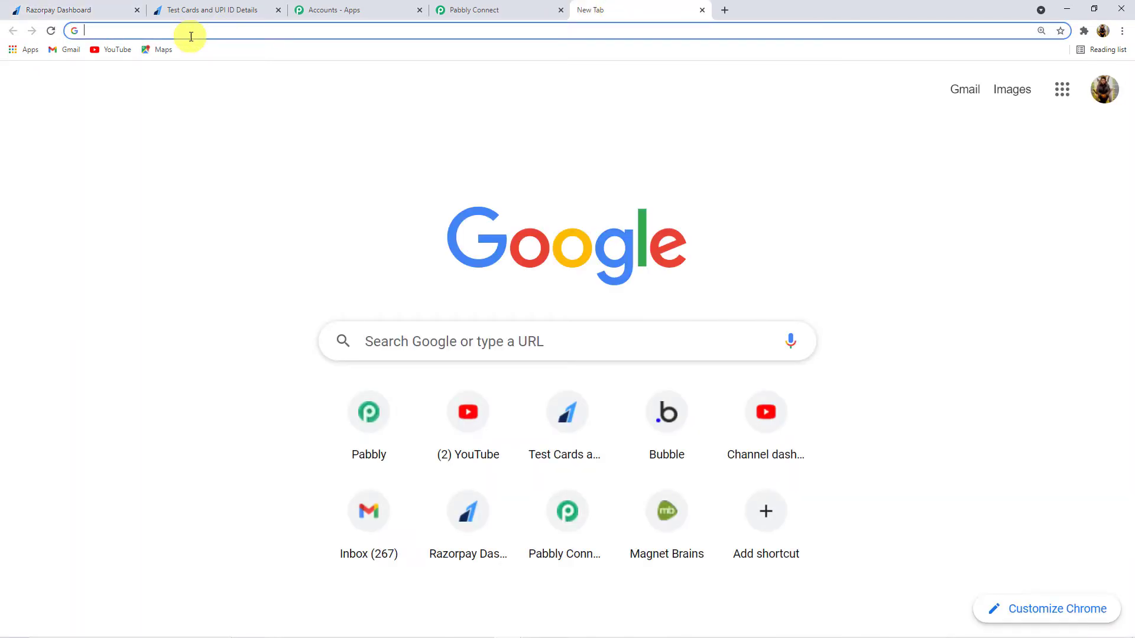
Step: Open the invoice payment link and choose to pay the ₹80,000 invoice with a new card
{"action": "key", "text": "ctrl+v"}
{"action": "key", "text": "Return"}
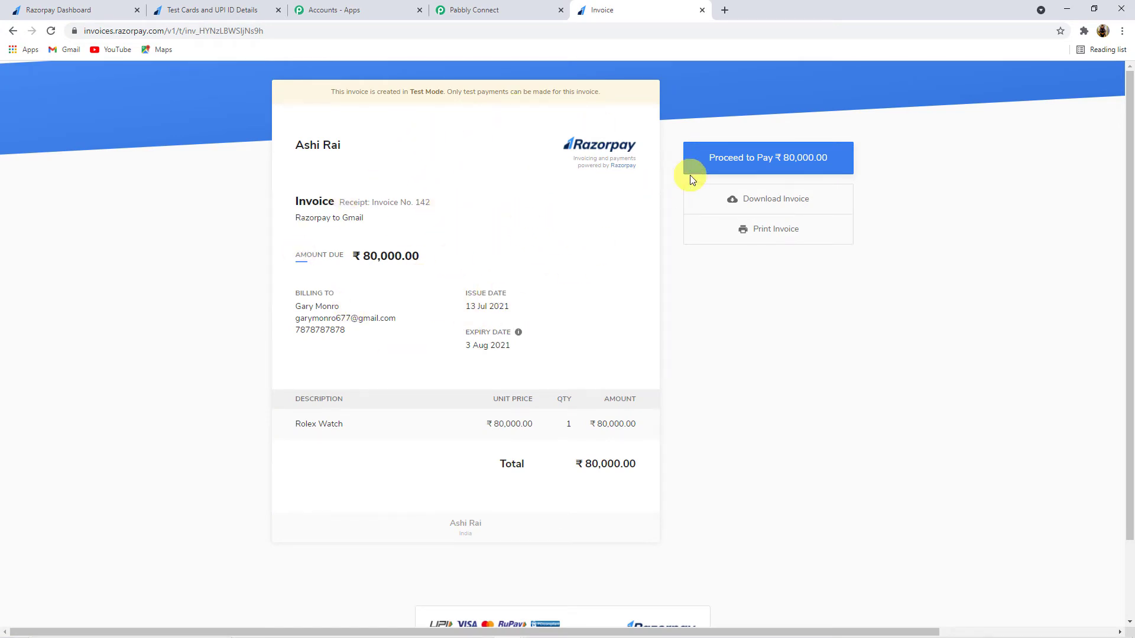
{"action": "left_click", "coordinate": [794, 164]}
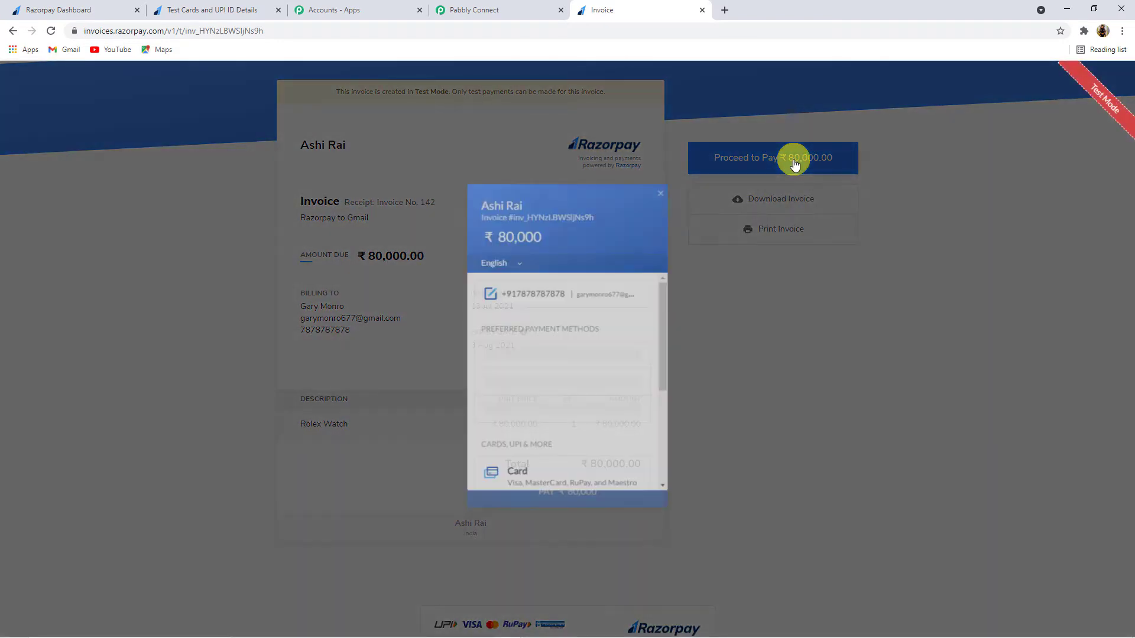
{"action": "scroll", "coordinate": [552, 358], "scroll_direction": "down", "scroll_amount": 2}
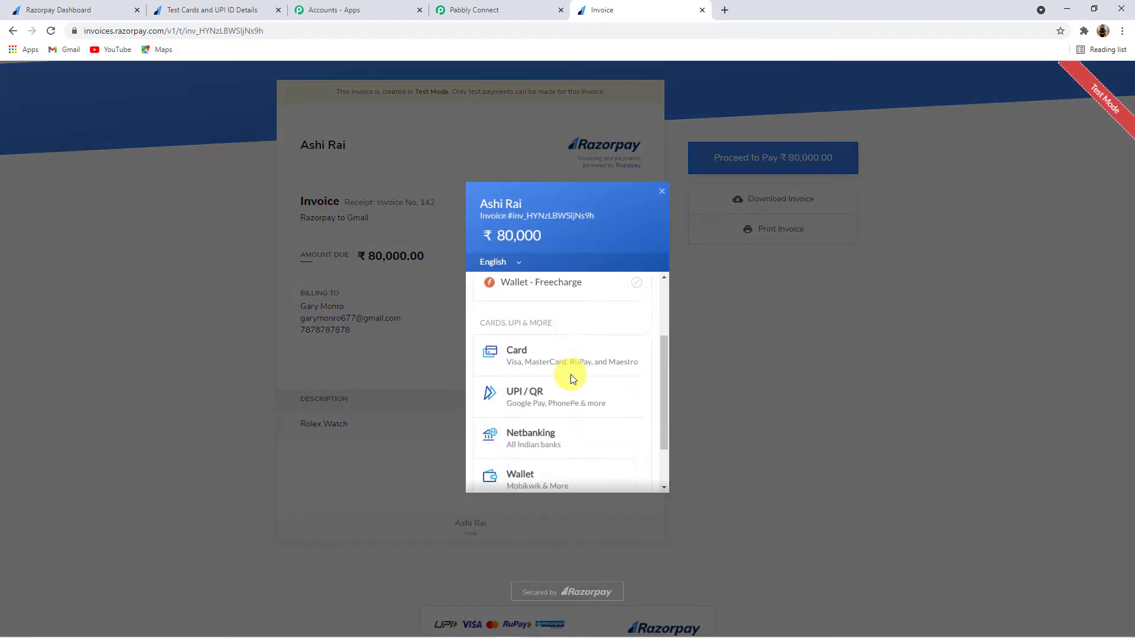
{"action": "left_click", "coordinate": [552, 350]}
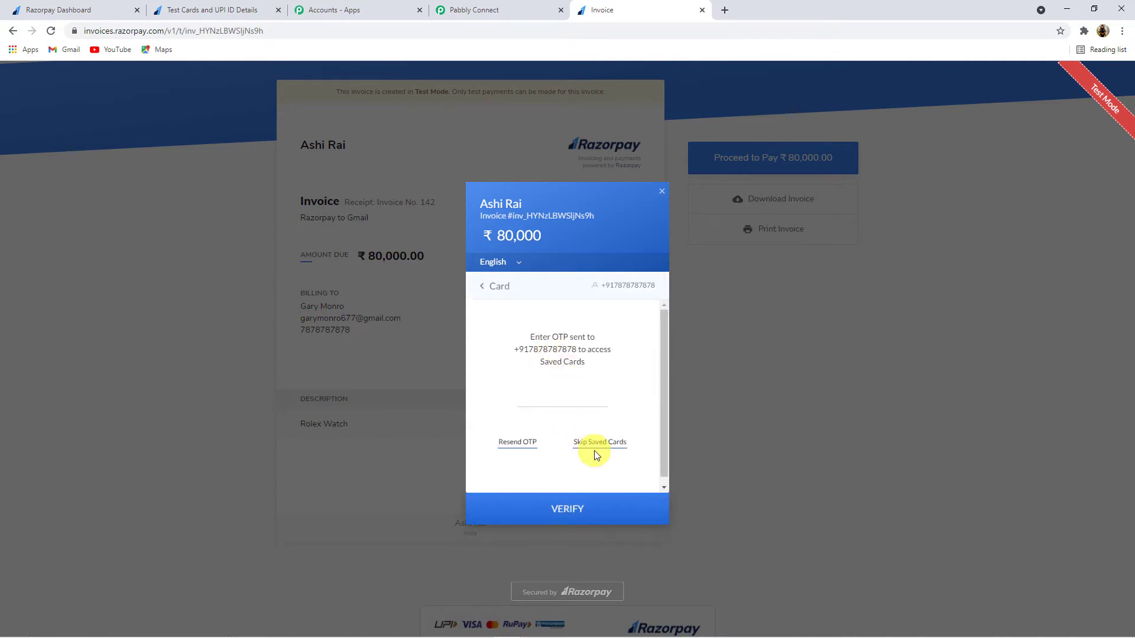
{"action": "left_click", "coordinate": [602, 451]}
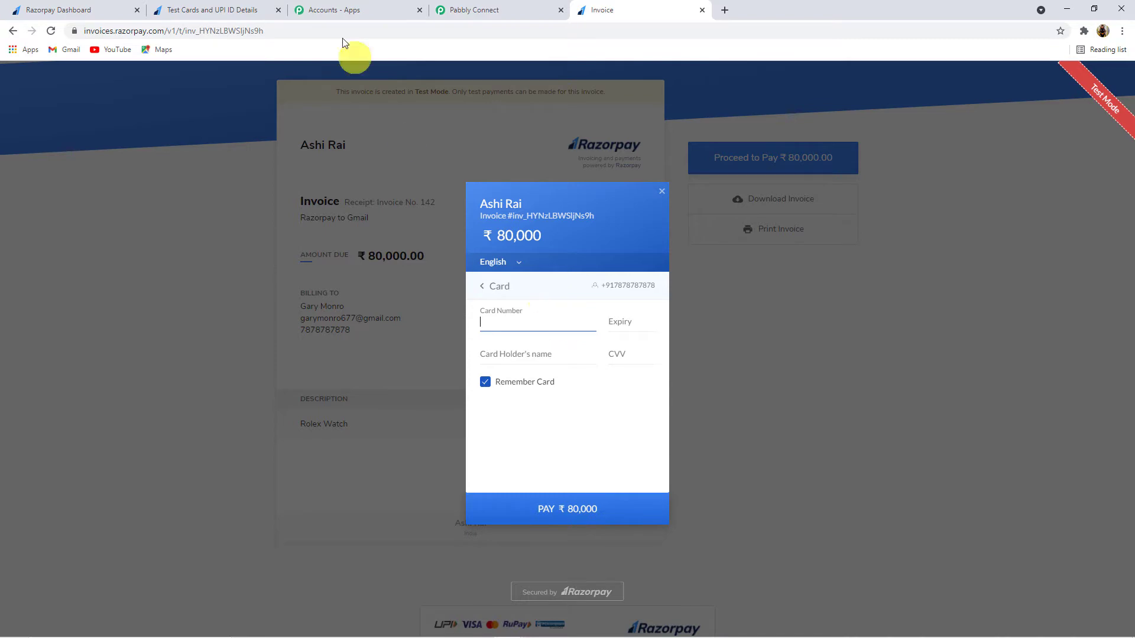
Step: Copy the Visa test card number into the payment form, then add the expiry and card holder name
{"action": "left_click", "coordinate": [216, 15]}
{"action": "scroll", "coordinate": [481, 302], "scroll_direction": "down", "scroll_amount": 5}
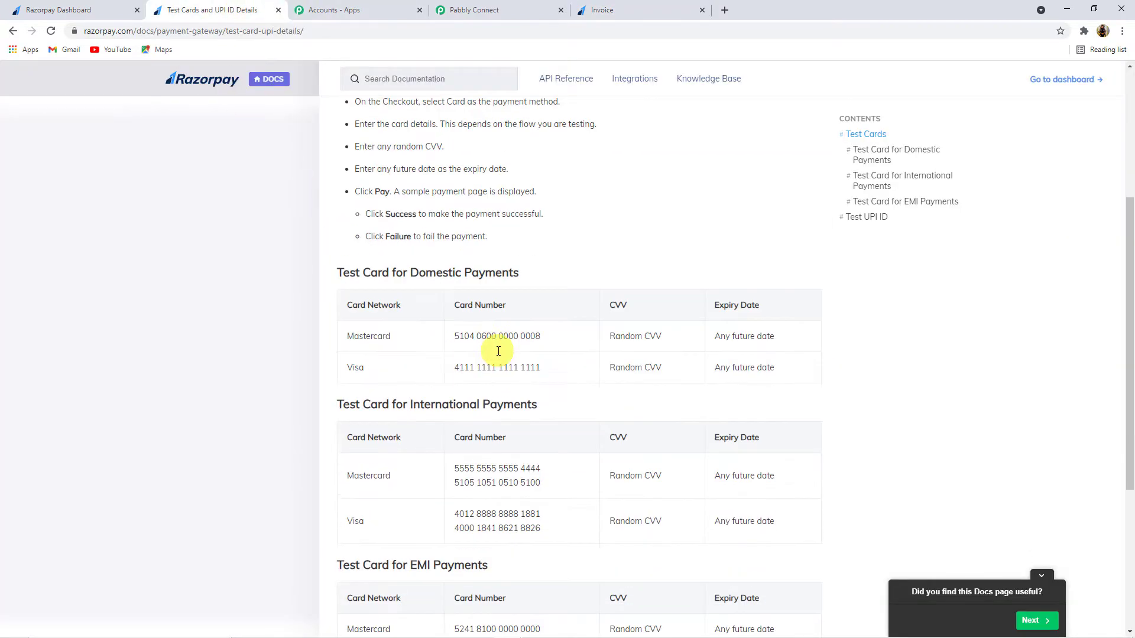
{"action": "triple_click", "coordinate": [465, 319]}
{"action": "key", "text": "ctrl+c"}
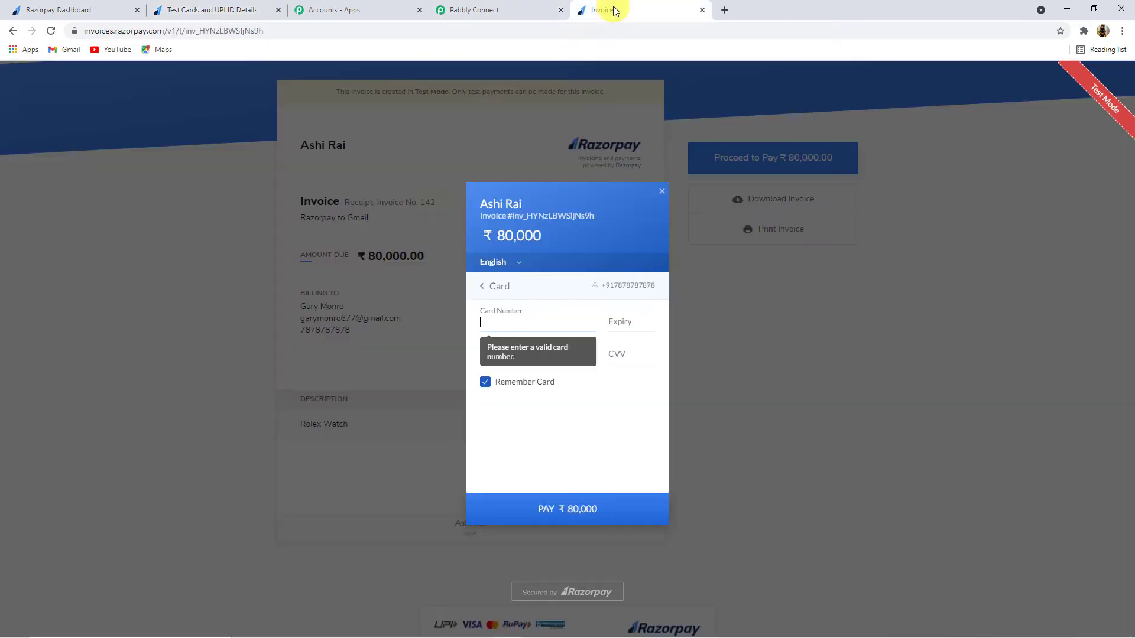
{"action": "left_click", "coordinate": [612, 10]}
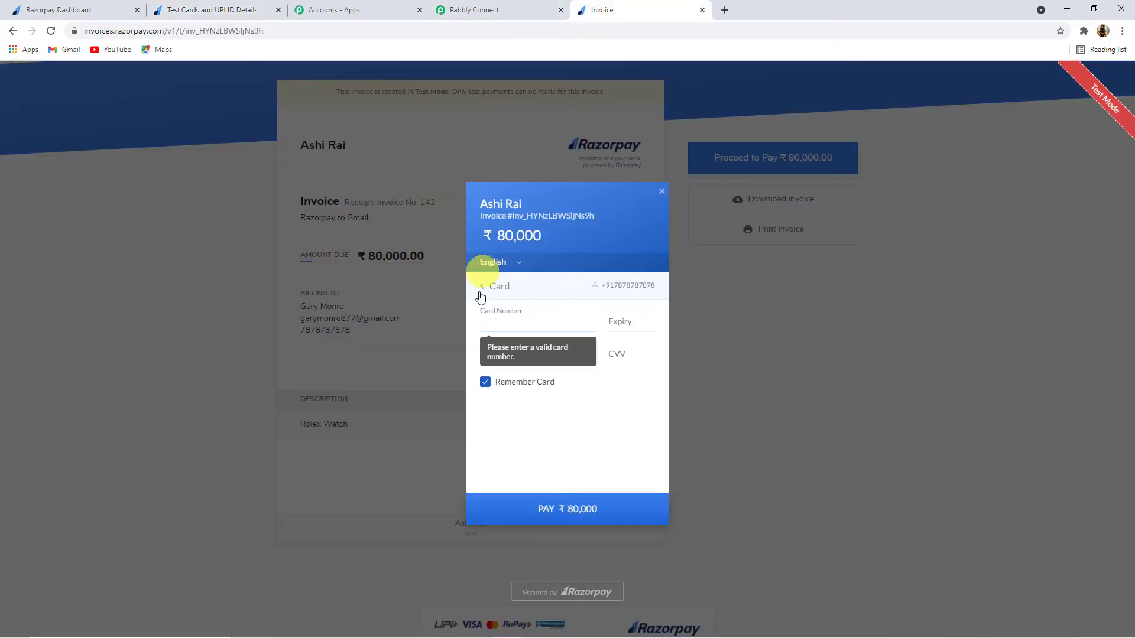
{"action": "key", "text": "ctrl+v"}
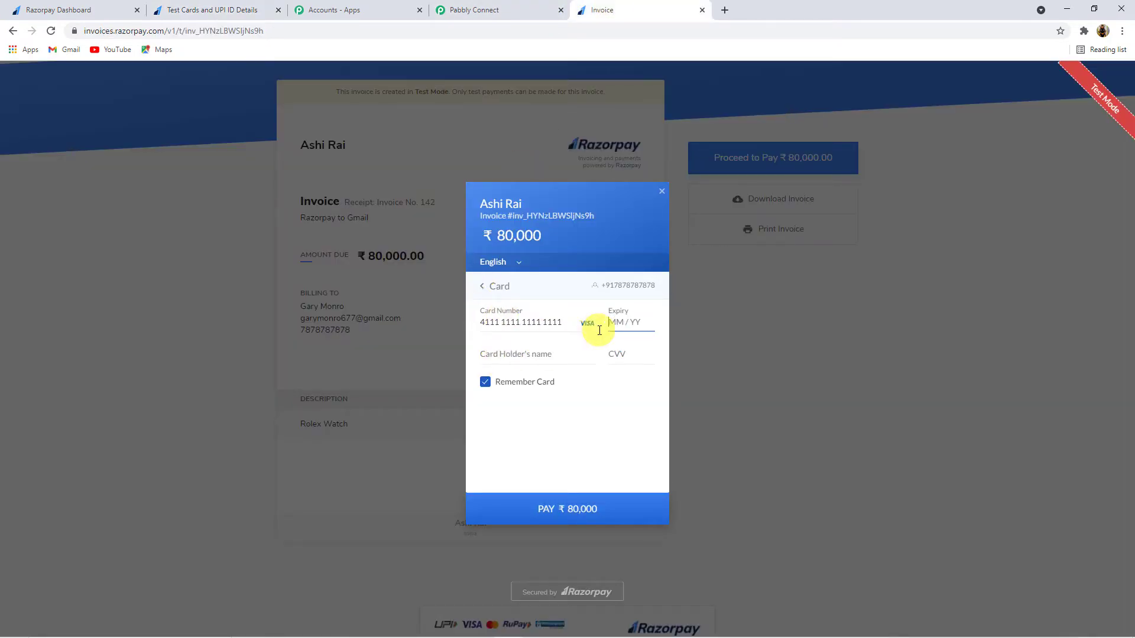
{"action": "type", "text": "5 / 65"}
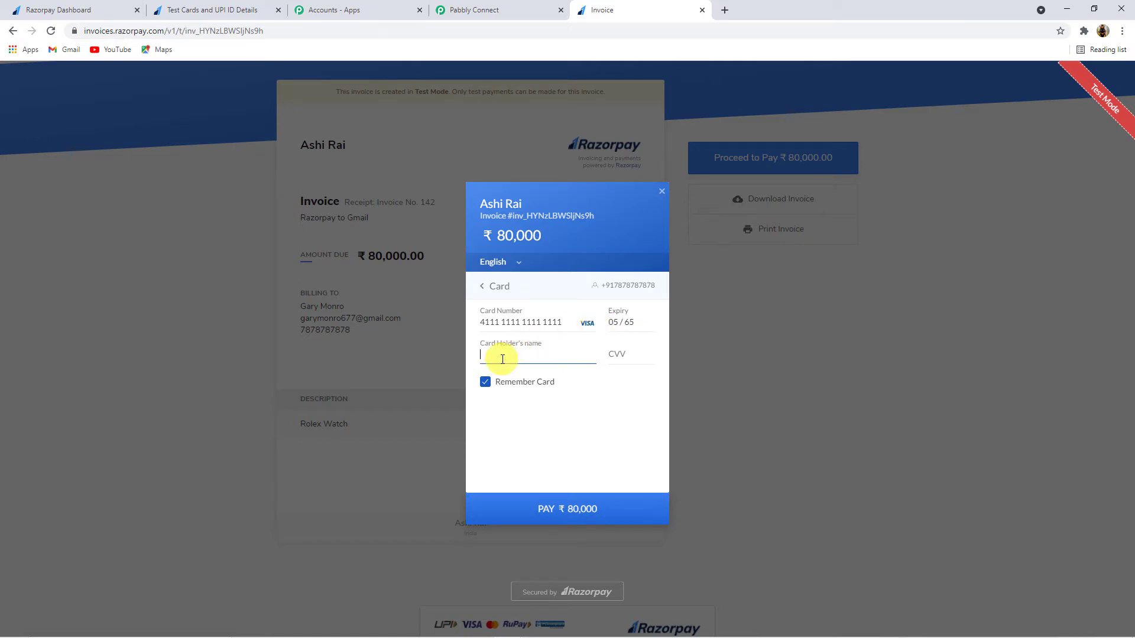
{"action": "type", "text": "Gar"}
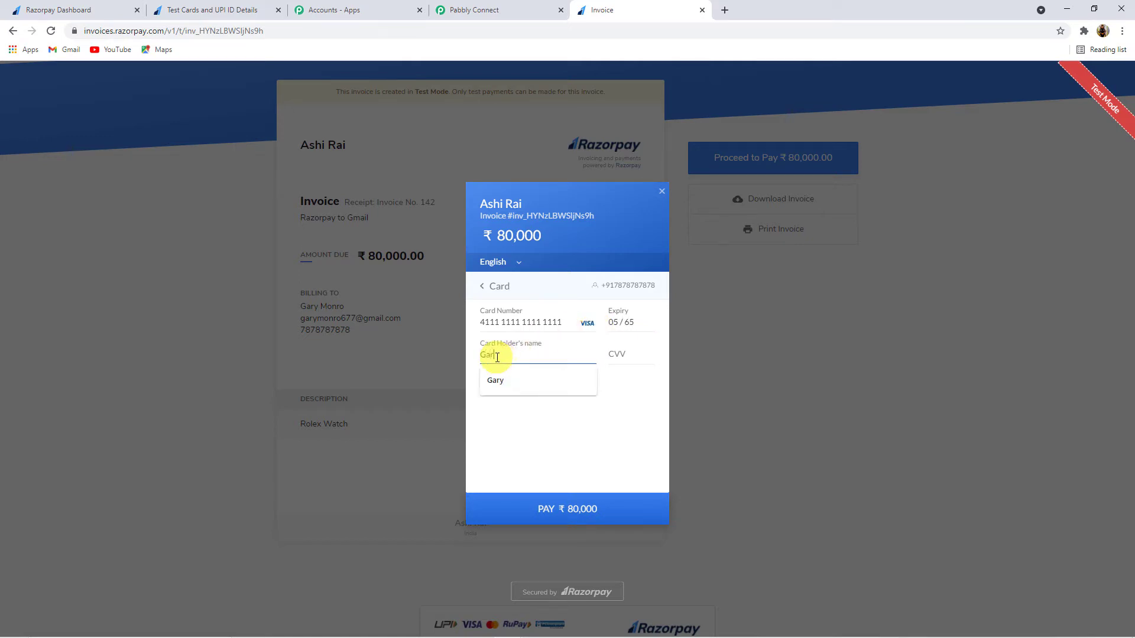
{"action": "type", "text": "y"}
{"action": "left_click", "coordinate": [626, 357]}
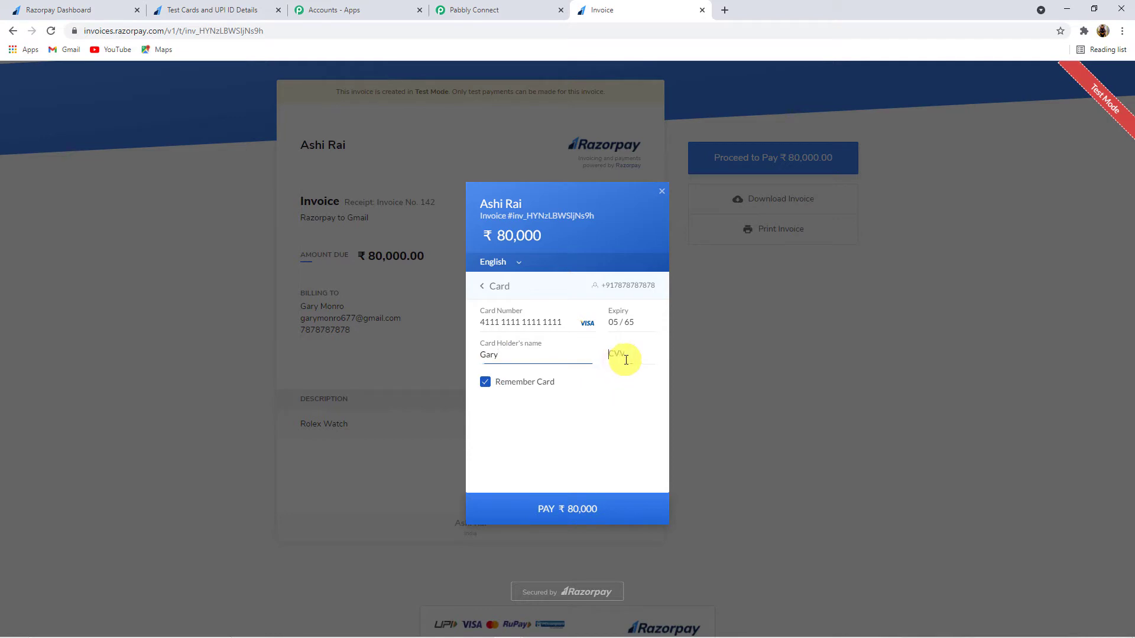
{"action": "type", "text": "123"}
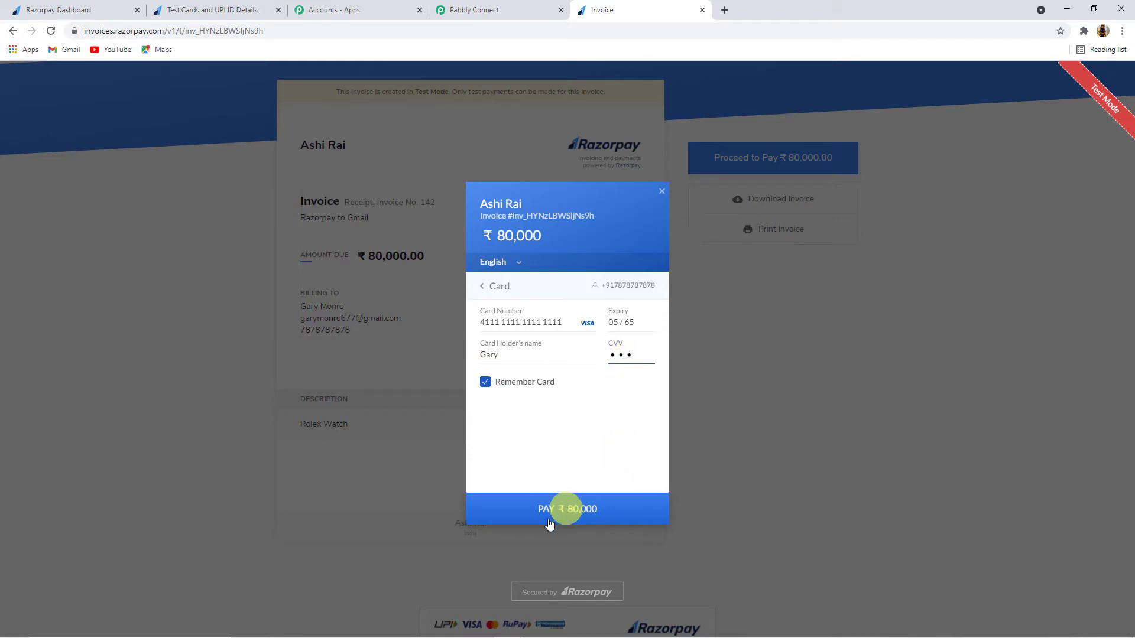
{"action": "left_click", "coordinate": [568, 520]}
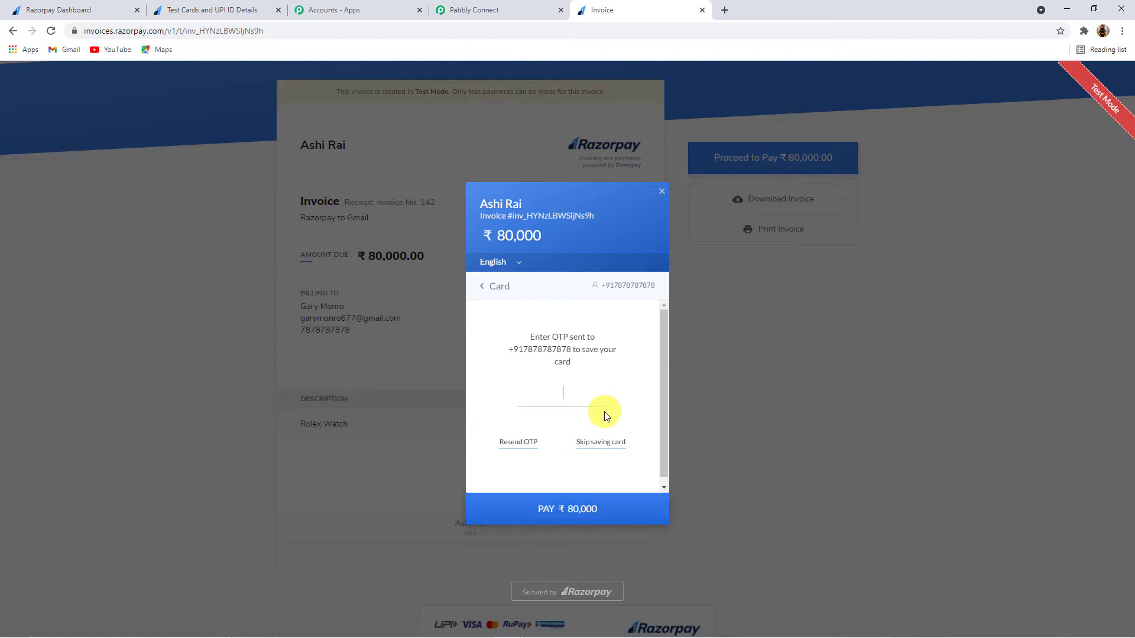
{"action": "left_click", "coordinate": [609, 447]}
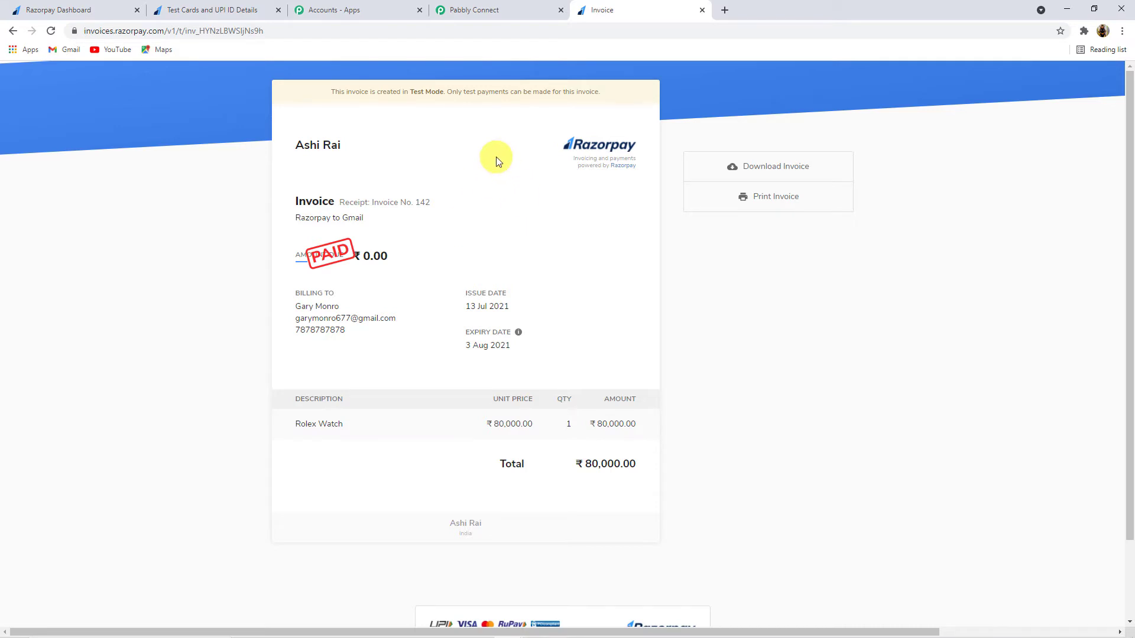
Step: Return to Pabbly Connect and inspect the webhook response's captured payment amount 8000000
{"action": "left_click", "coordinate": [489, 9]}
{"action": "scroll", "coordinate": [591, 355], "scroll_direction": "down", "scroll_amount": 3}
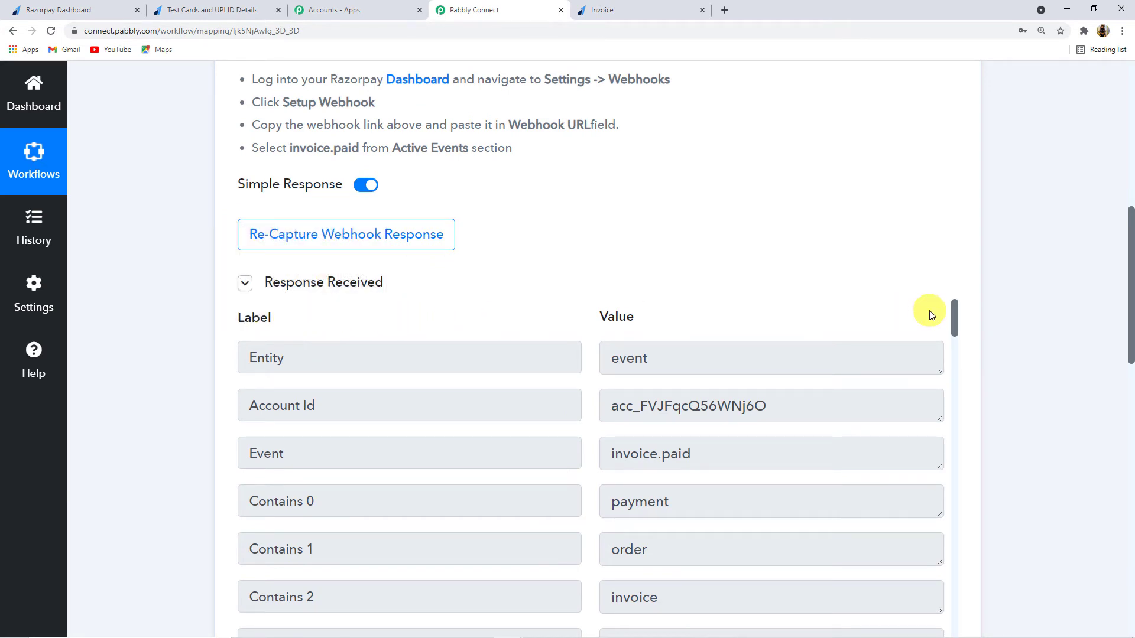
{"action": "scroll", "coordinate": [968, 337], "scroll_direction": "down", "scroll_amount": 4}
{"action": "scroll", "coordinate": [629, 328], "scroll_direction": "down", "scroll_amount": 3}
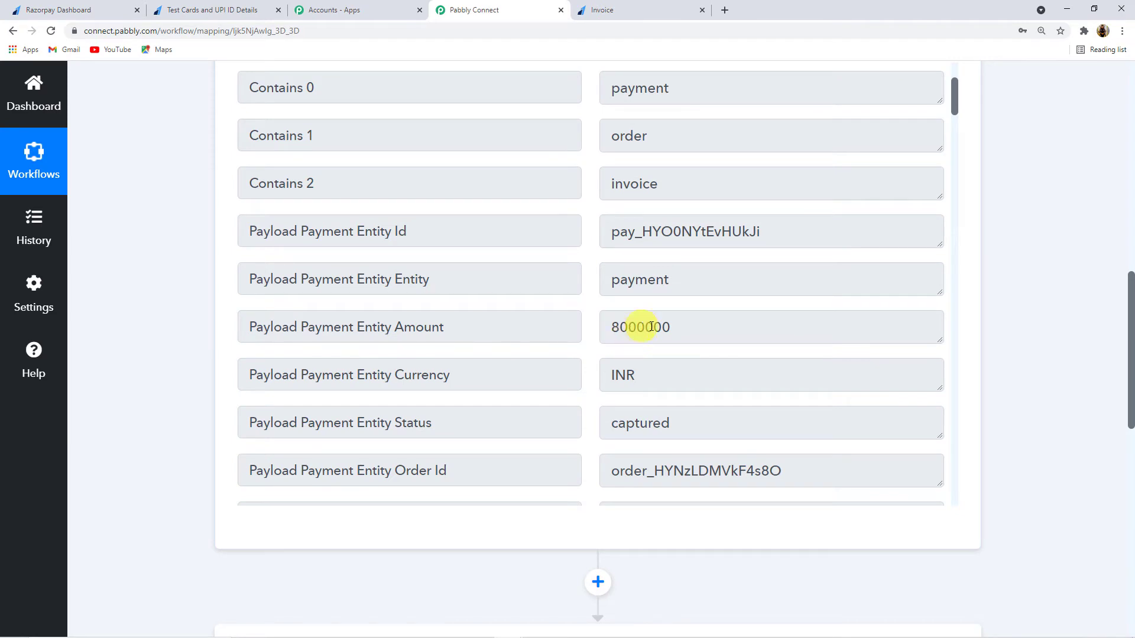
{"action": "left_click_drag", "start_coordinate": [672, 328], "coordinate": [612, 326]}
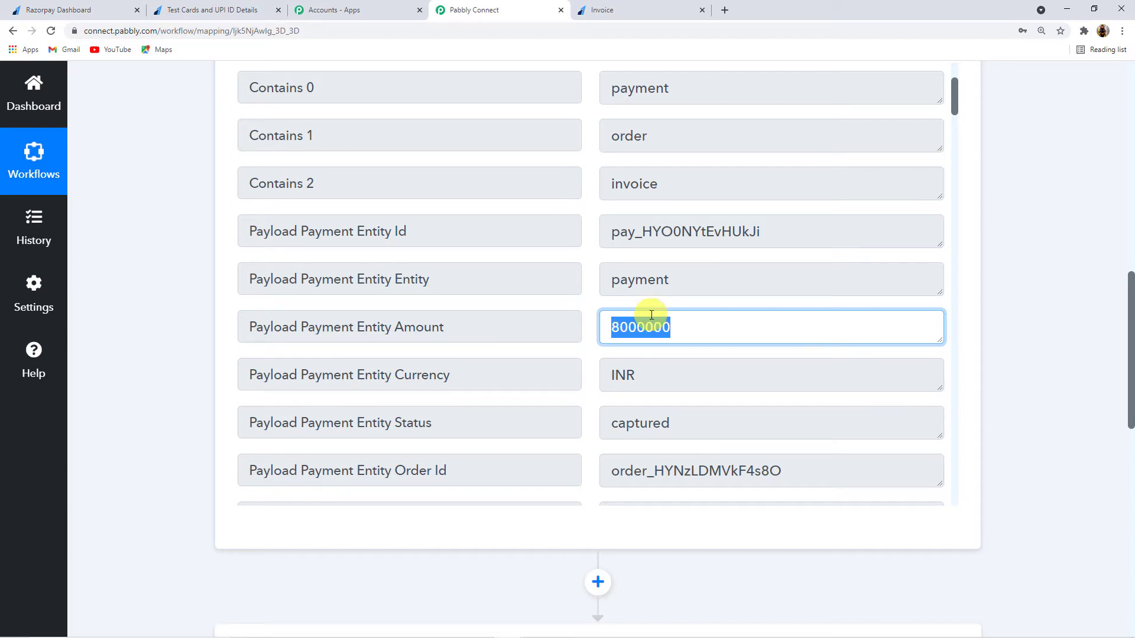
{"action": "scroll", "coordinate": [179, 265], "scroll_direction": "down", "scroll_amount": 2}
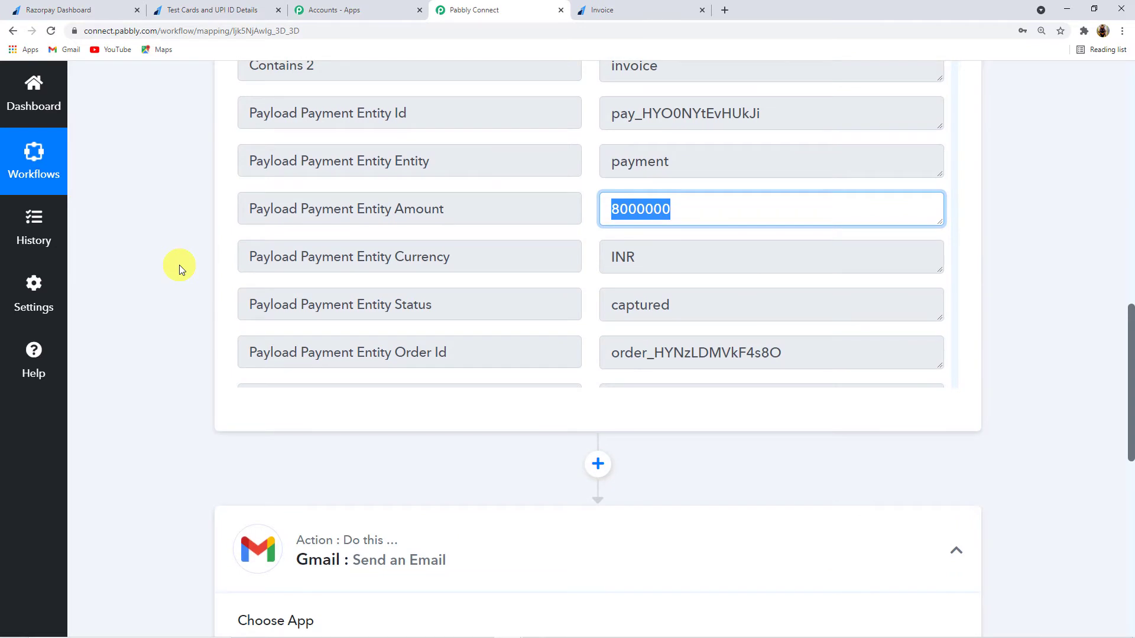
{"action": "scroll", "coordinate": [179, 265], "scroll_direction": "down", "scroll_amount": 1}
Step: Insert a Razorpay step with action event Get Invoice by ID after the webhook trigger
{"action": "left_click", "coordinate": [599, 405]}
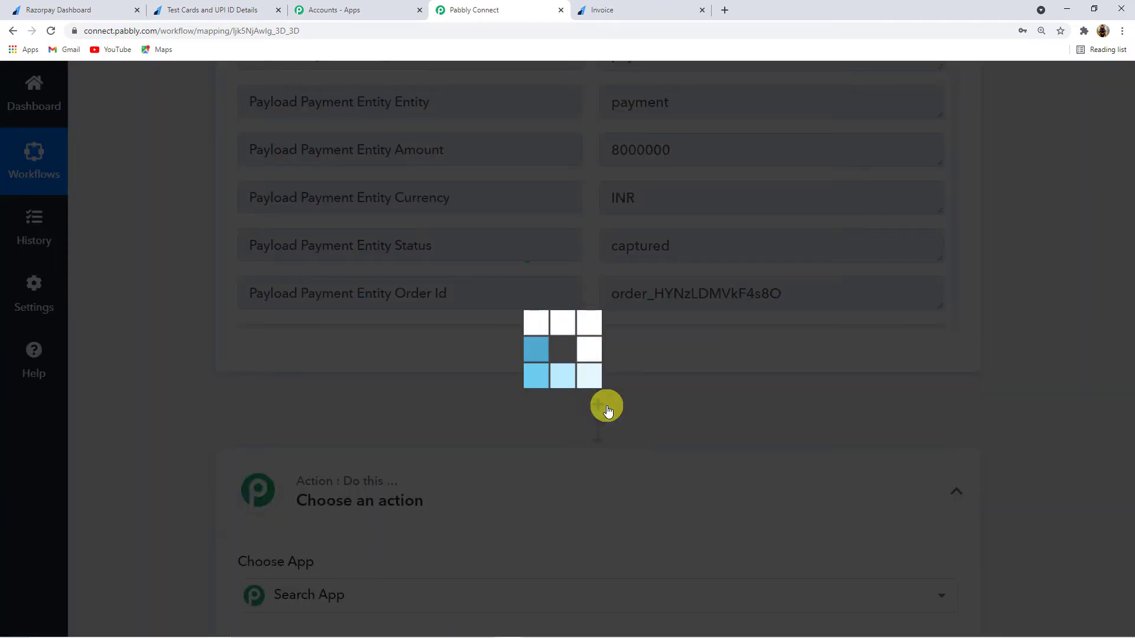
{"action": "scroll", "coordinate": [607, 409], "scroll_direction": "down", "scroll_amount": 4}
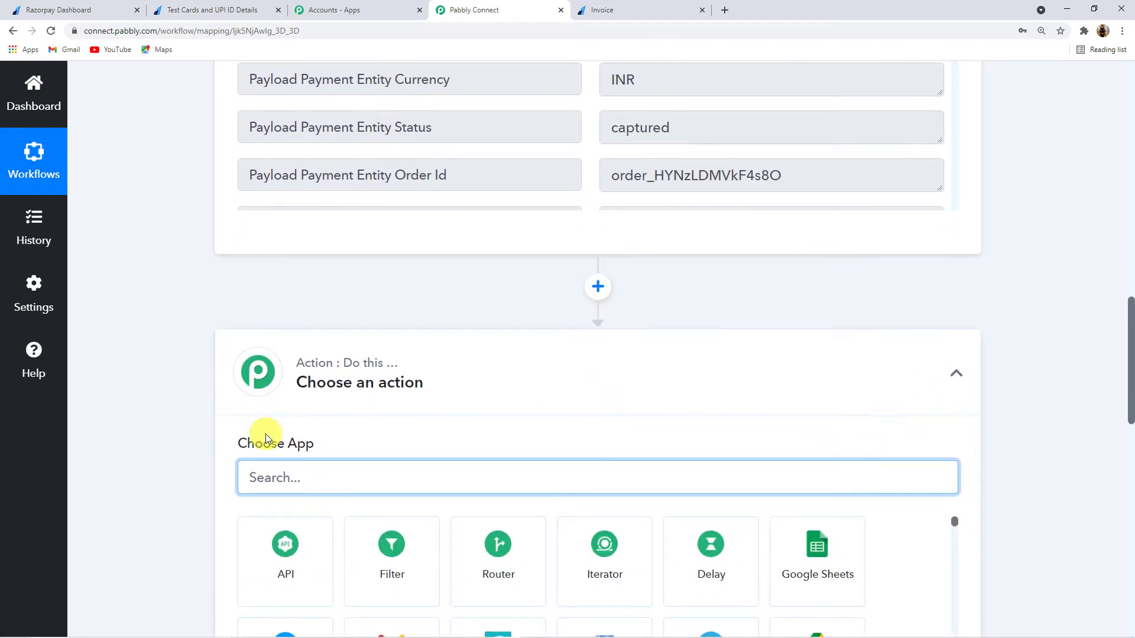
{"action": "type", "text": "Razo"}
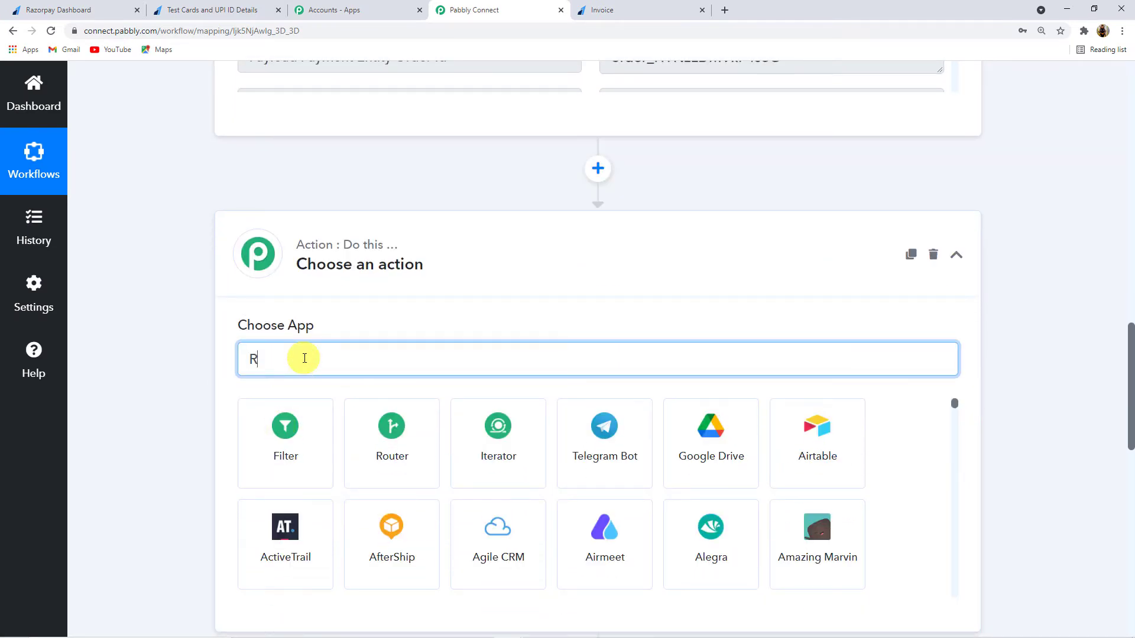
{"action": "left_click", "coordinate": [281, 454]}
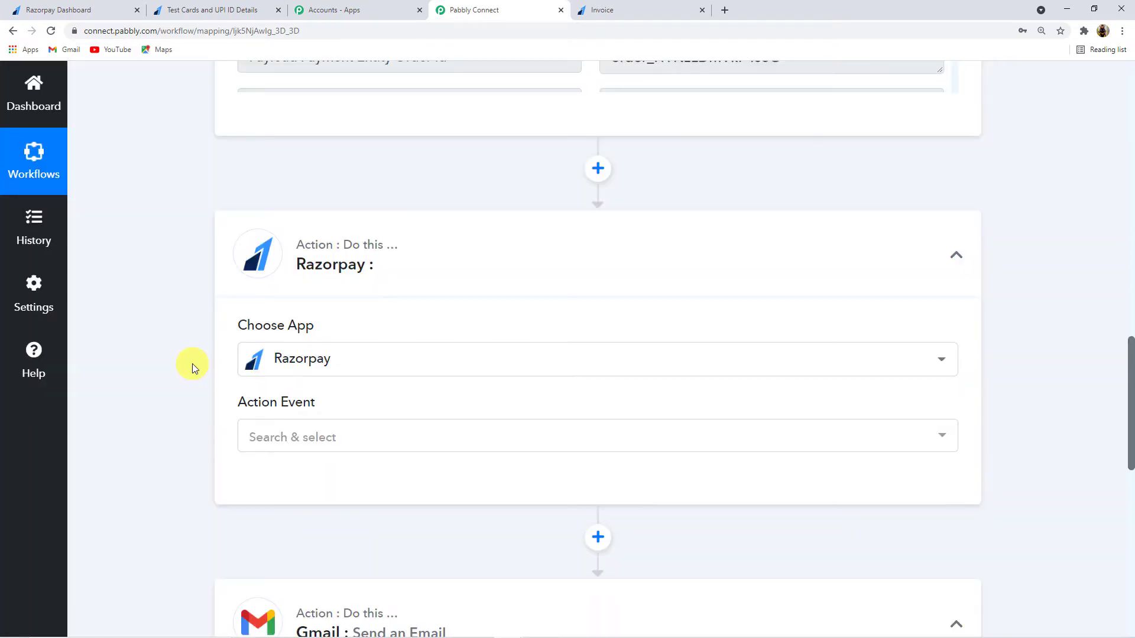
{"action": "scroll", "coordinate": [193, 363], "scroll_direction": "down", "scroll_amount": 1}
{"action": "left_click", "coordinate": [354, 385]}
{"action": "scroll", "coordinate": [362, 253], "scroll_direction": "down", "scroll_amount": 6}
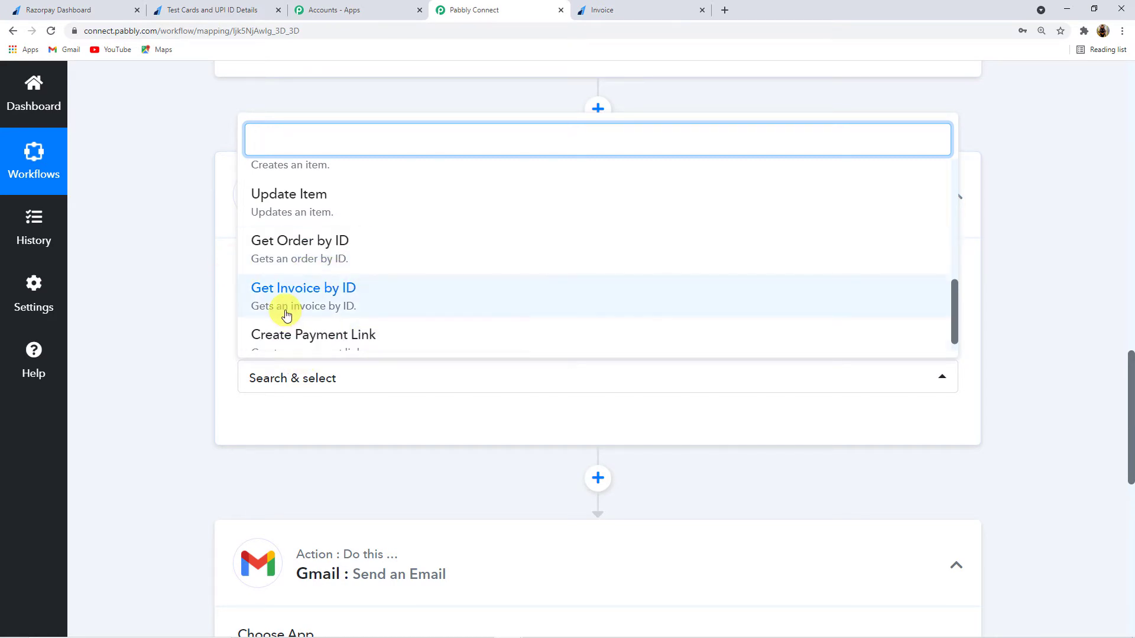
{"action": "left_click", "coordinate": [339, 299]}
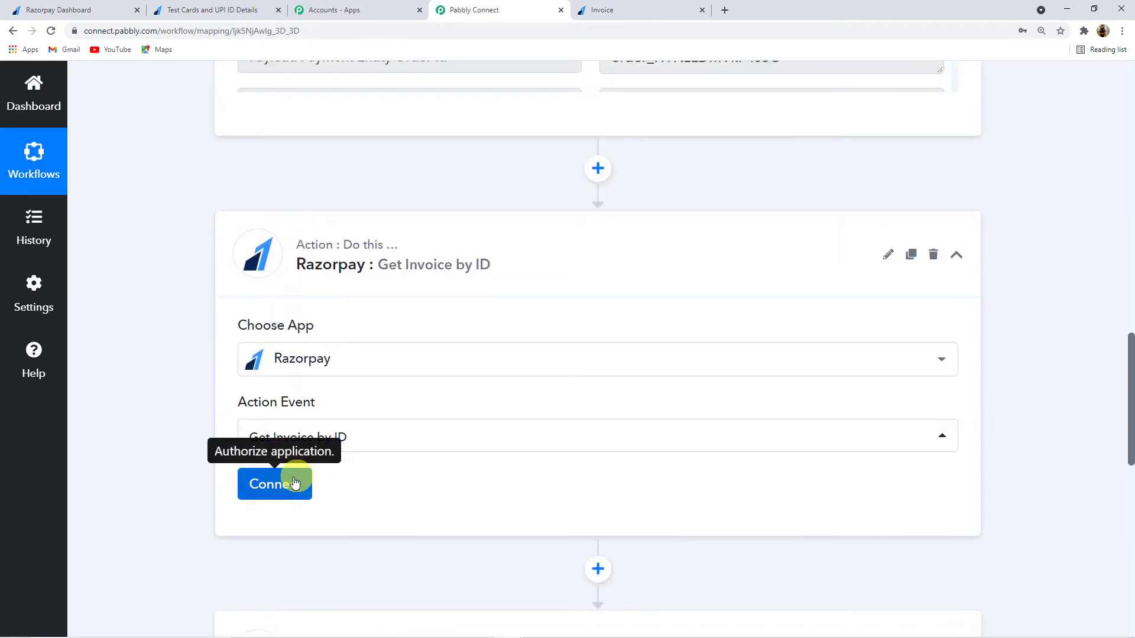
{"action": "left_click", "coordinate": [295, 482]}
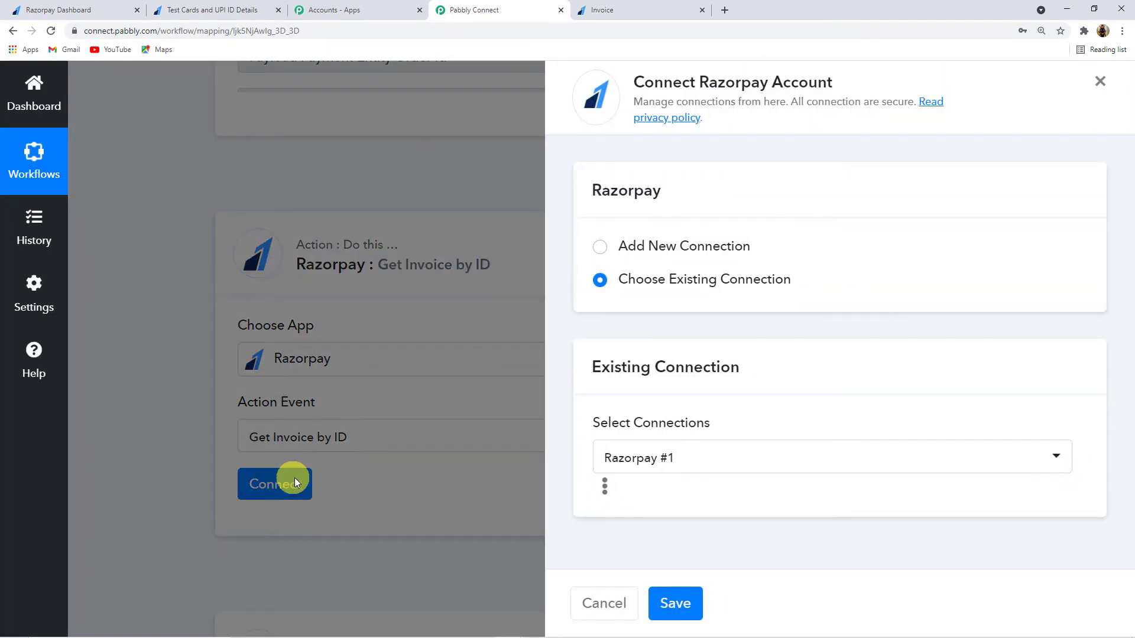
Step: Choose Add New Connection for Razorpay, named Razorpay #2, with empty Key Id and Key Secret
{"action": "left_click", "coordinate": [601, 247]}
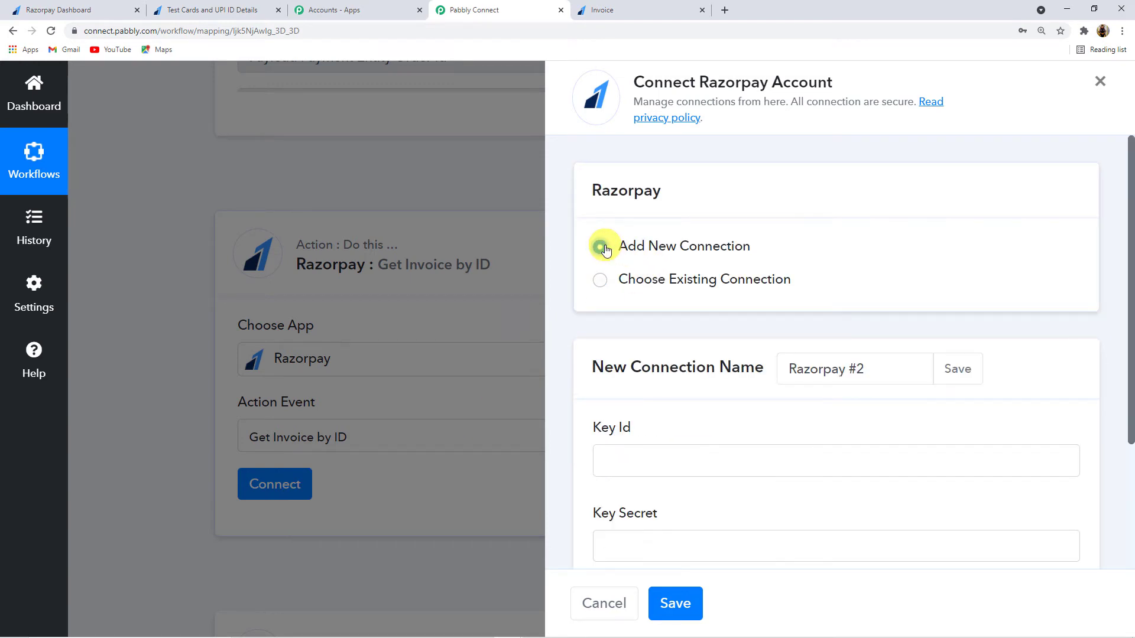
{"action": "scroll", "coordinate": [625, 400], "scroll_direction": "down", "scroll_amount": 1}
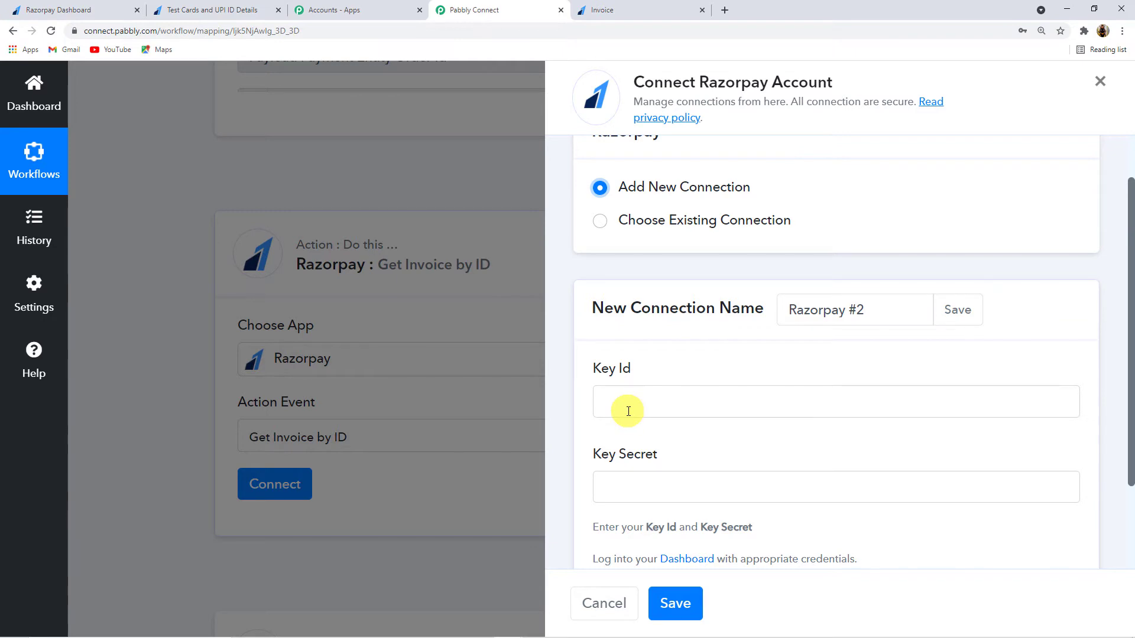
{"action": "scroll", "coordinate": [611, 412], "scroll_direction": "down", "scroll_amount": 1}
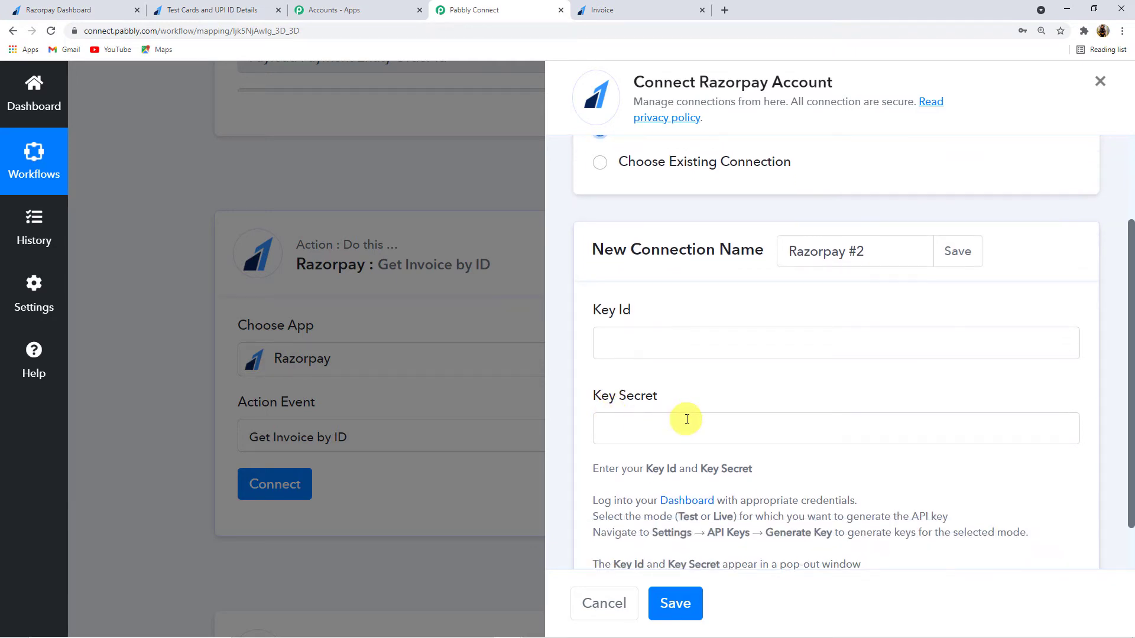
{"action": "scroll", "coordinate": [683, 417], "scroll_direction": "up", "scroll_amount": 1}
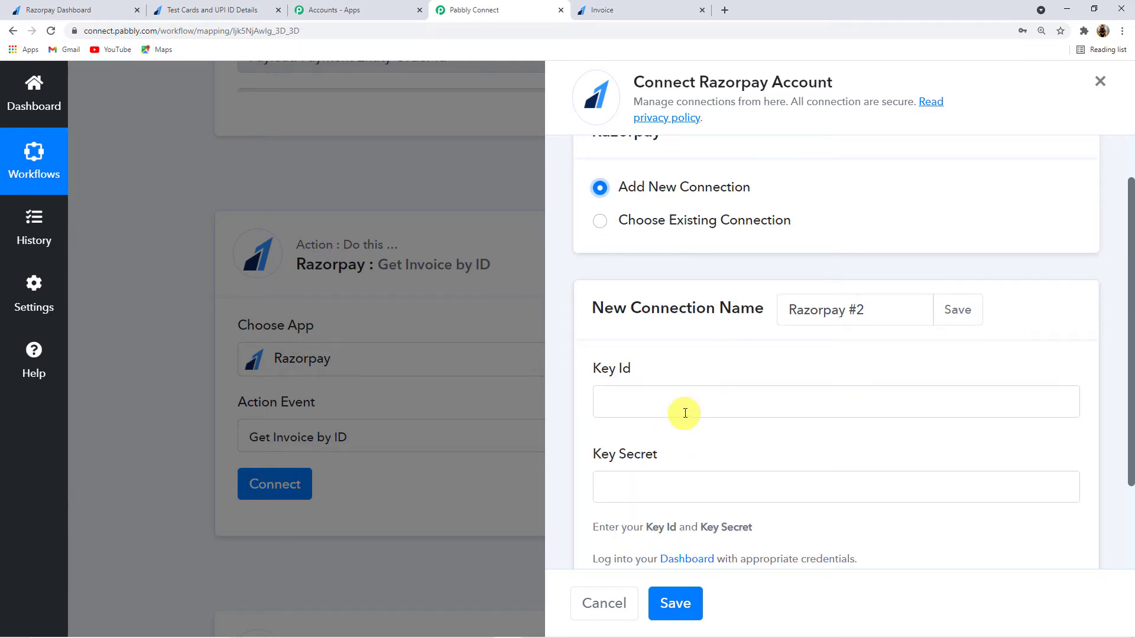
{"action": "scroll", "coordinate": [684, 413], "scroll_direction": "down", "scroll_amount": 2}
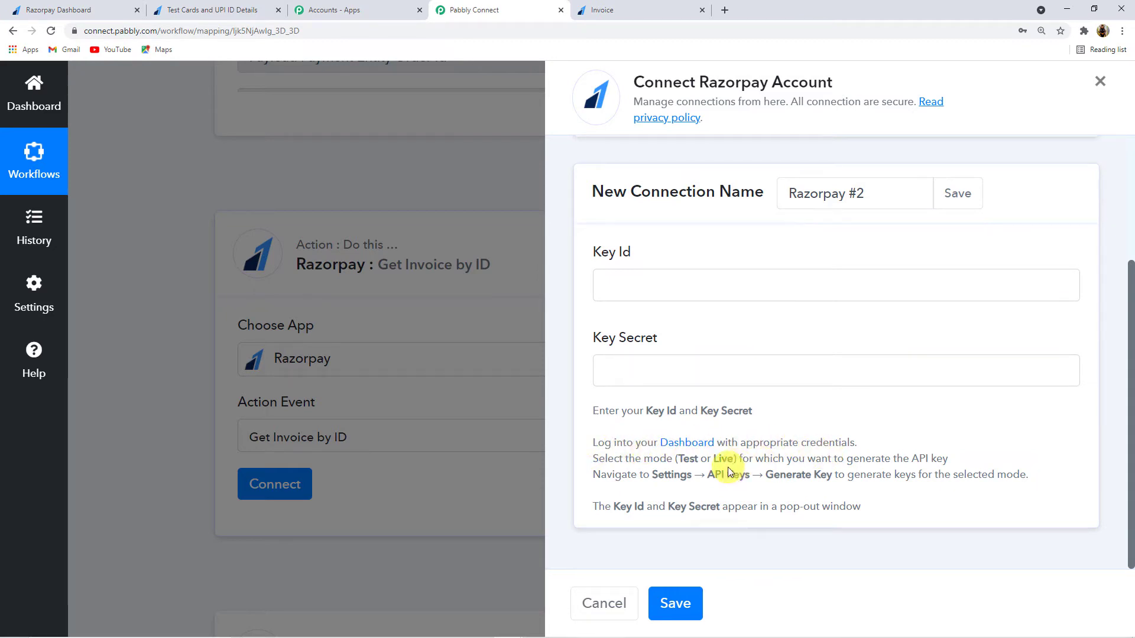
Step: Regenerate the Razorpay test API key under Settings > API Keys and copy its Key Id
{"action": "left_click", "coordinate": [94, 10]}
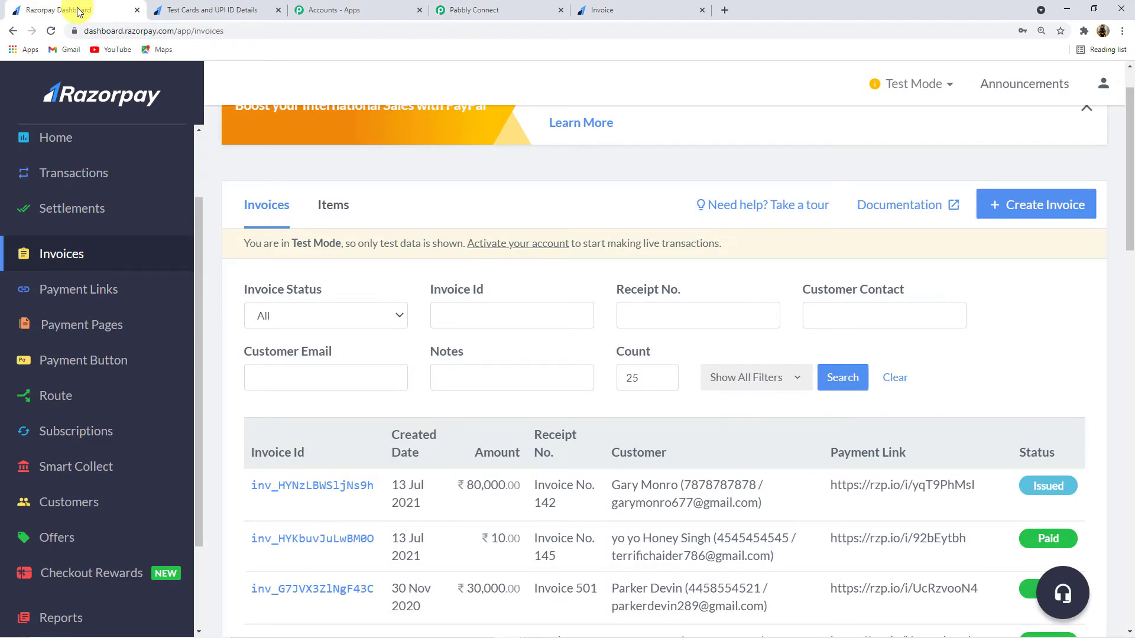
{"action": "scroll", "coordinate": [474, 385], "scroll_direction": "up", "scroll_amount": 1}
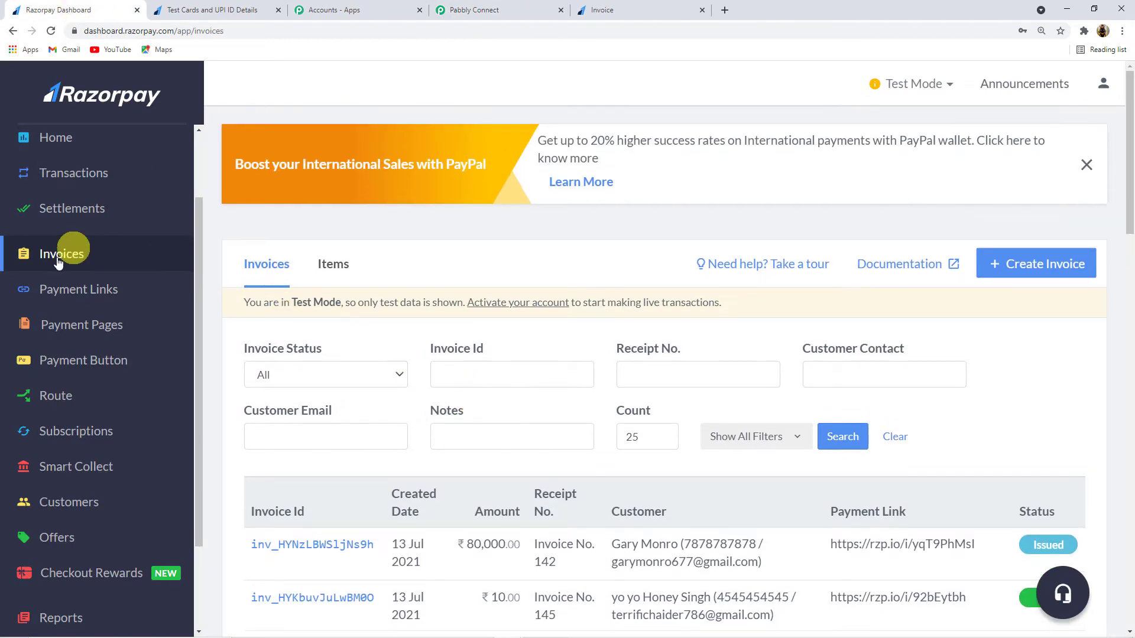
{"action": "scroll", "coordinate": [75, 526], "scroll_direction": "down", "scroll_amount": 2}
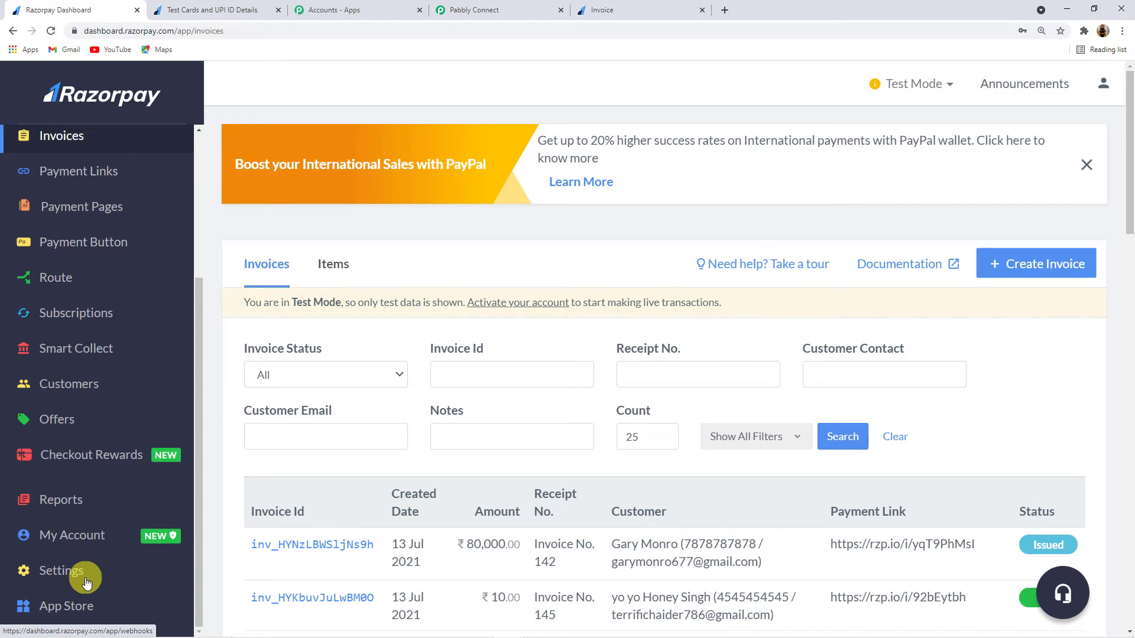
{"action": "left_click", "coordinate": [86, 582]}
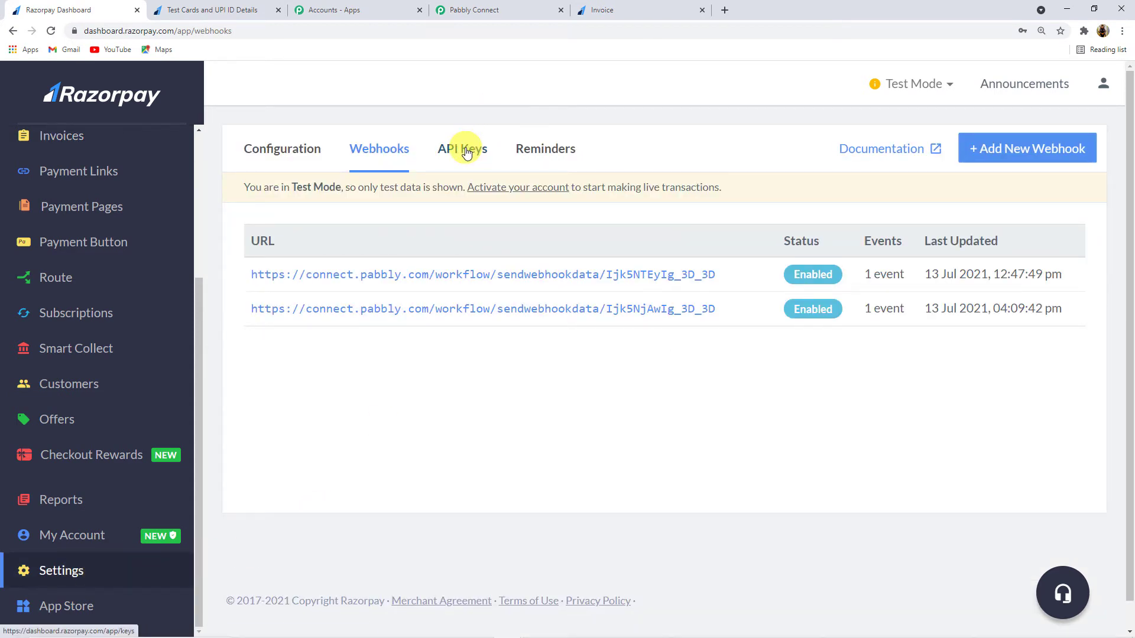
{"action": "left_click", "coordinate": [467, 152]}
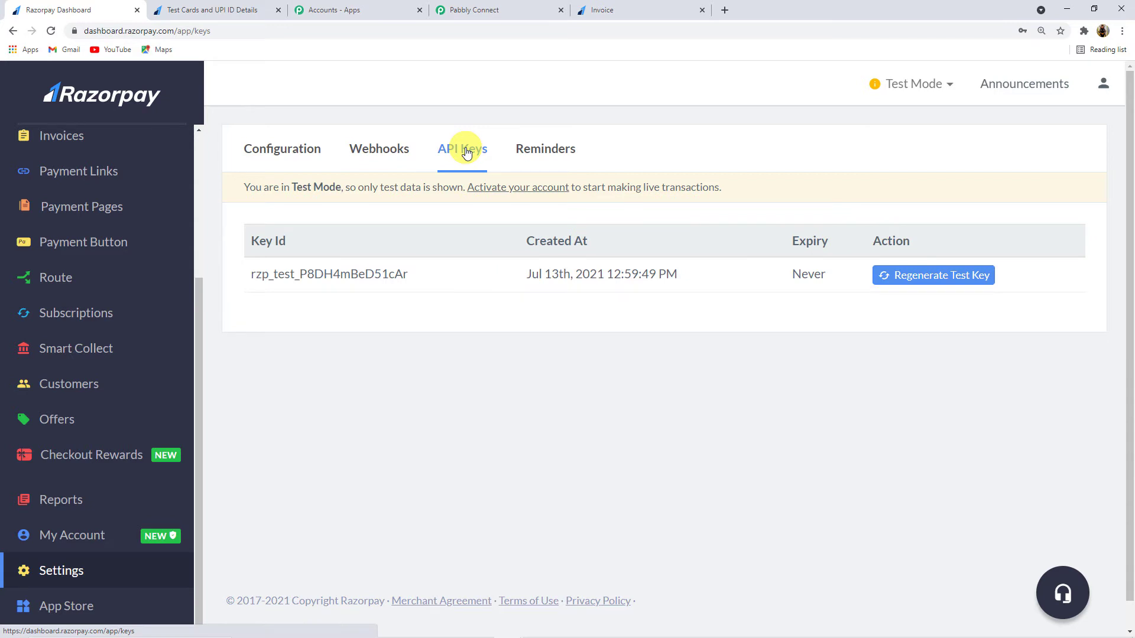
{"action": "left_click", "coordinate": [946, 282]}
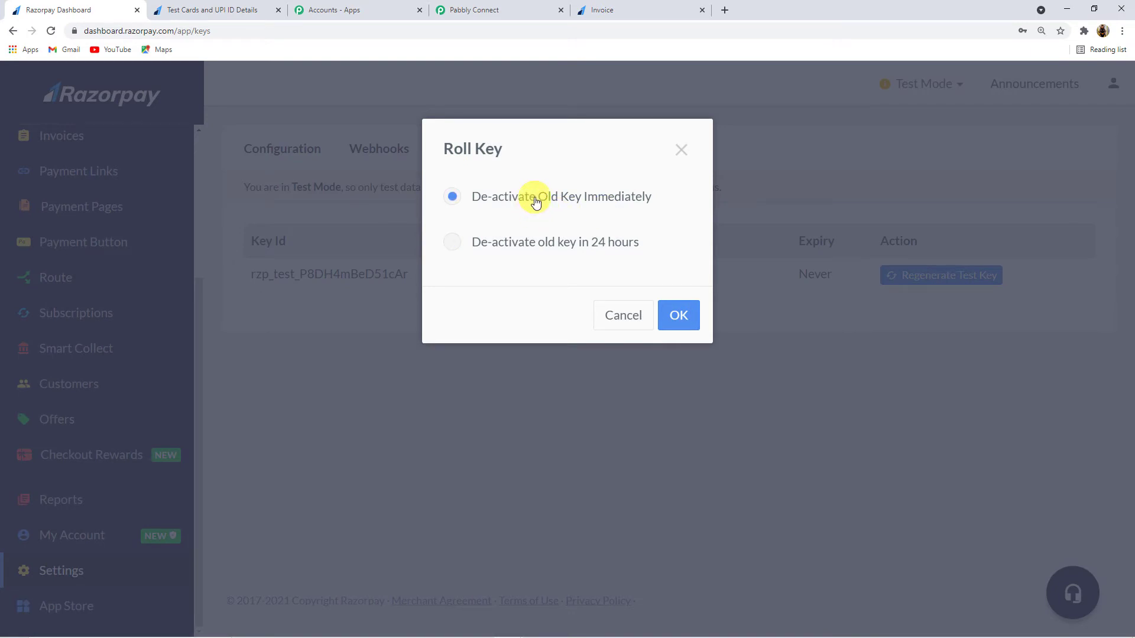
{"action": "left_click", "coordinate": [688, 319]}
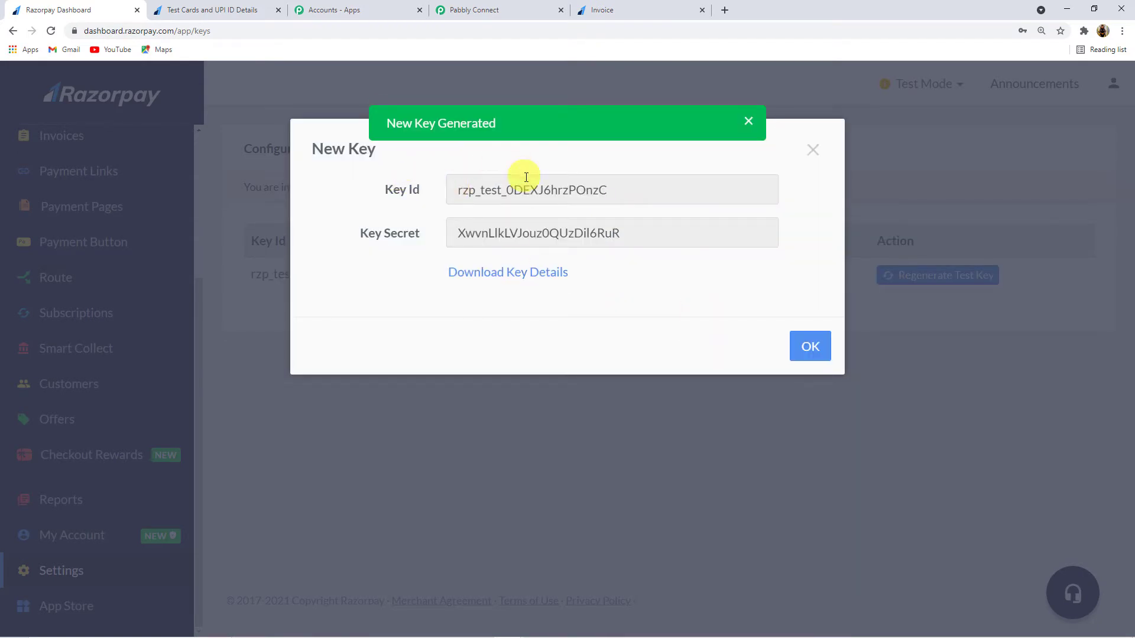
{"action": "left_click_drag", "start_coordinate": [626, 189], "coordinate": [415, 196]}
{"action": "key", "text": "ctrl+c"}
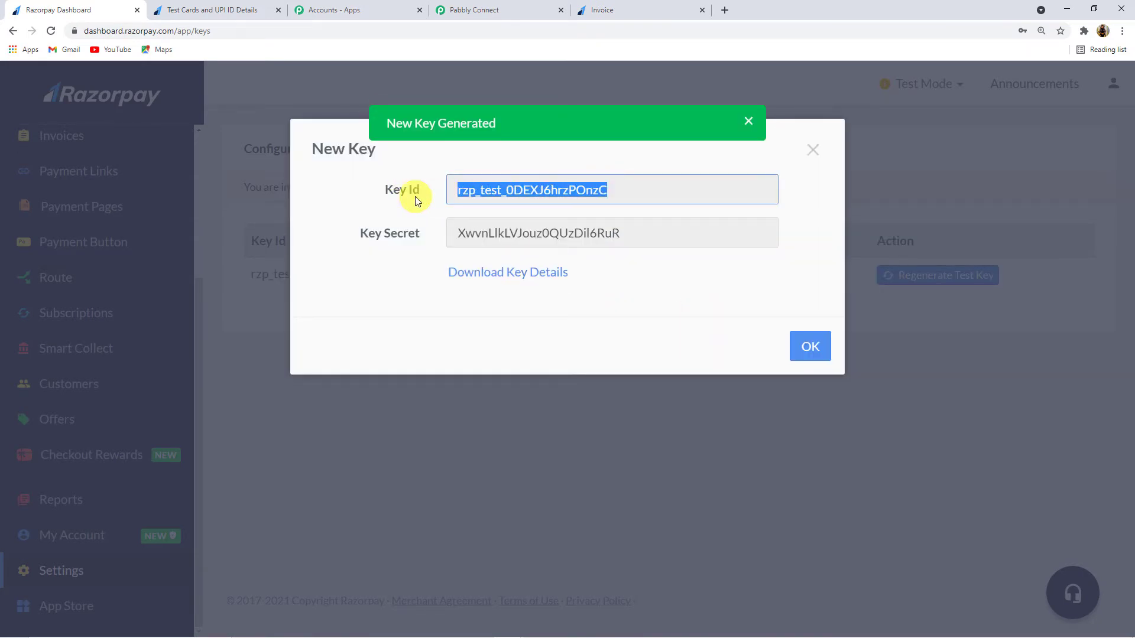
{"action": "left_click", "coordinate": [490, 12]}
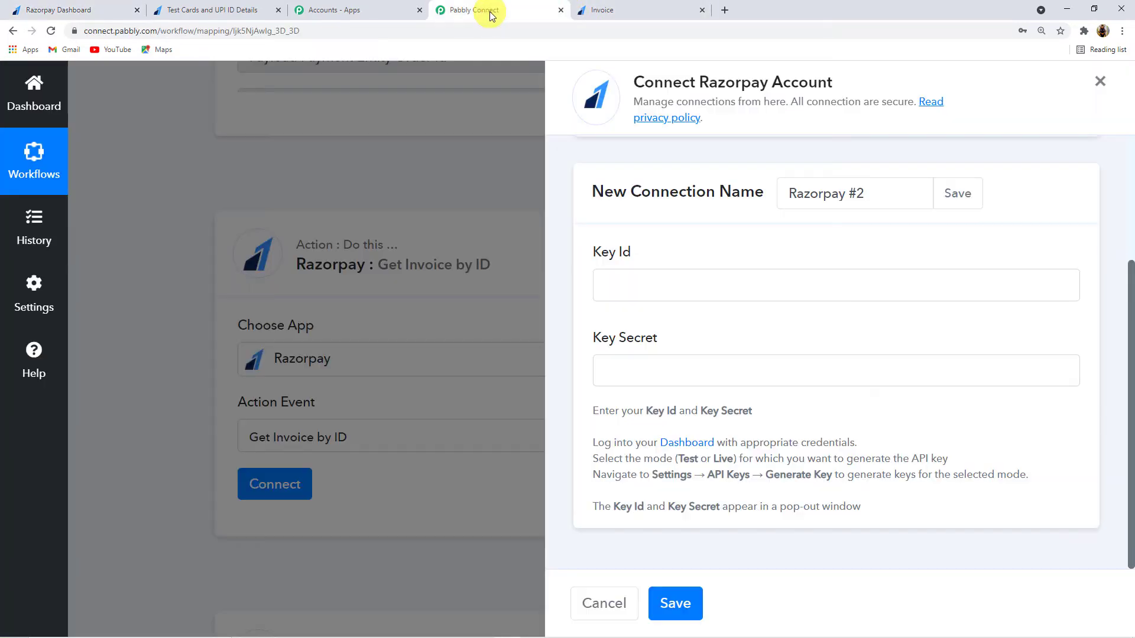
Step: Paste the new Key Id and Key Secret into the Razorpay #2 connection and save it
{"action": "left_click", "coordinate": [634, 285]}
{"action": "key", "text": "ctrl+v"}
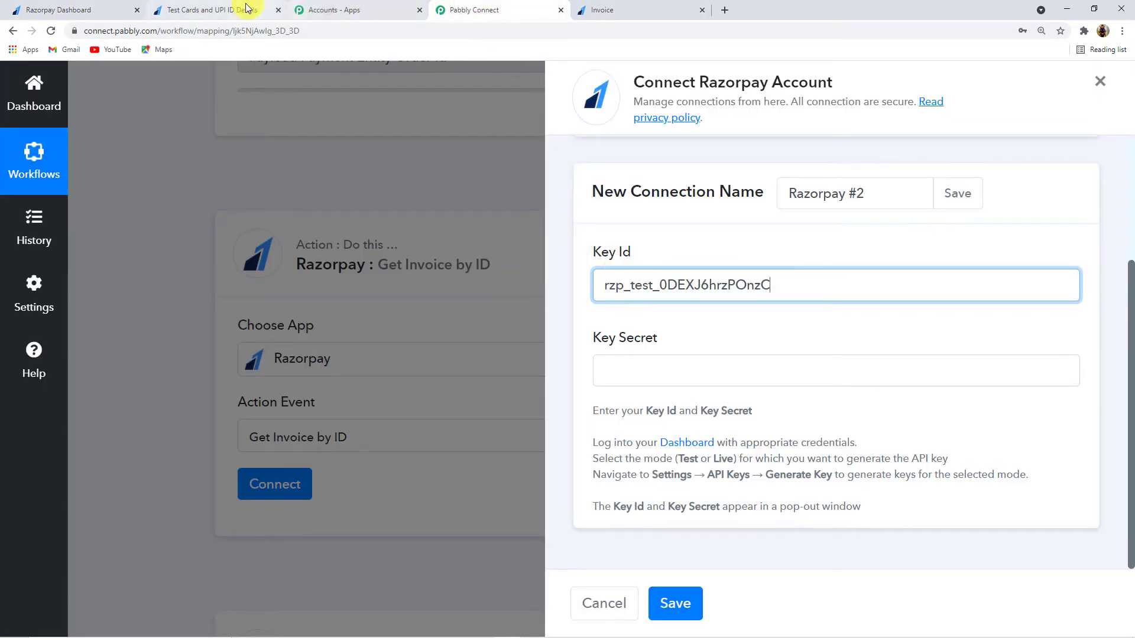
{"action": "left_click", "coordinate": [638, 12]}
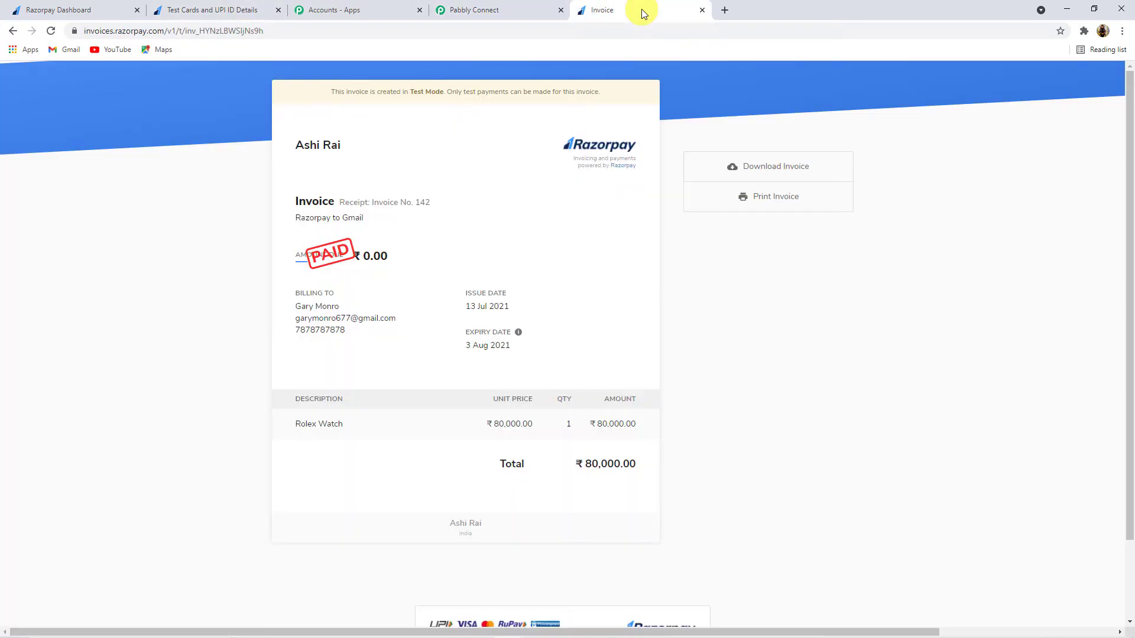
{"action": "left_click", "coordinate": [66, 10]}
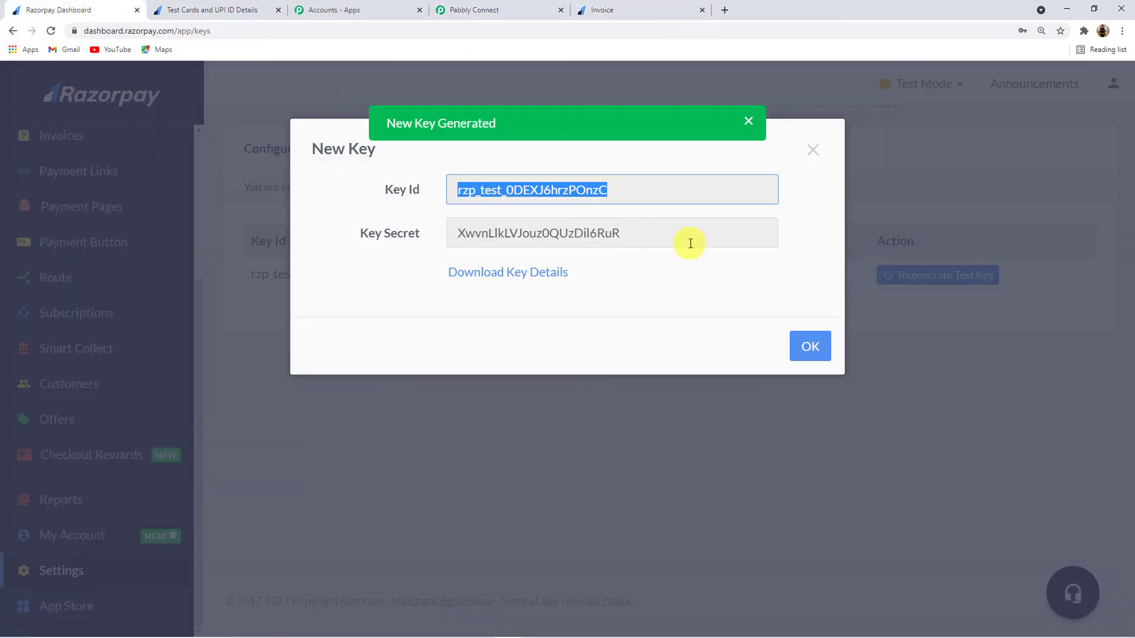
{"action": "left_click_drag", "start_coordinate": [691, 243], "coordinate": [429, 258]}
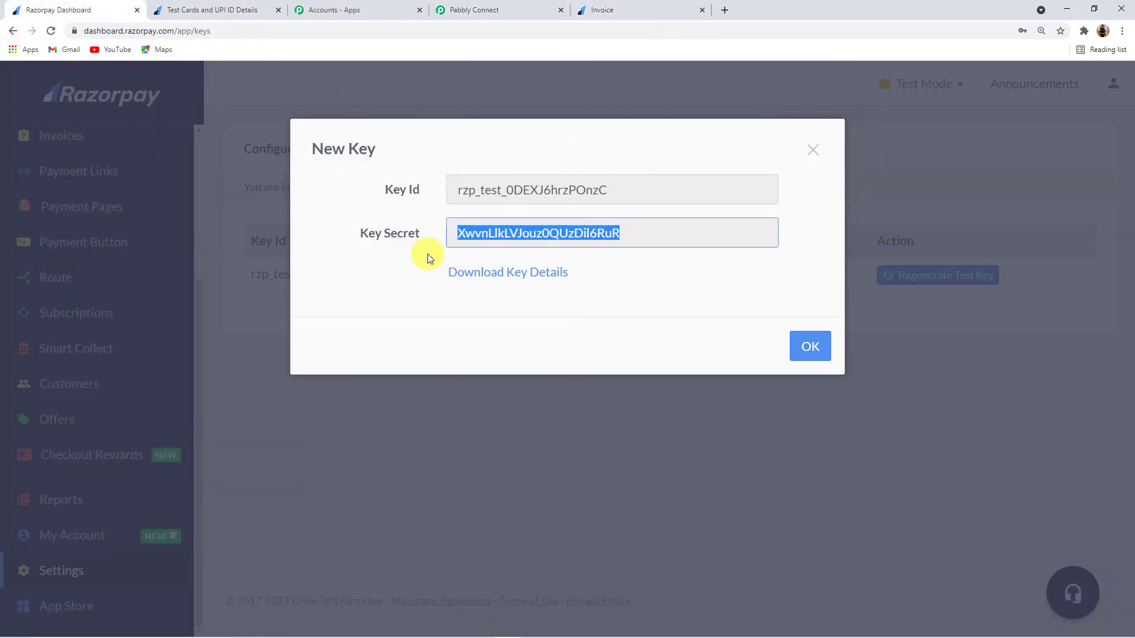
{"action": "left_click", "coordinate": [525, 13]}
{"action": "left_click", "coordinate": [640, 372]}
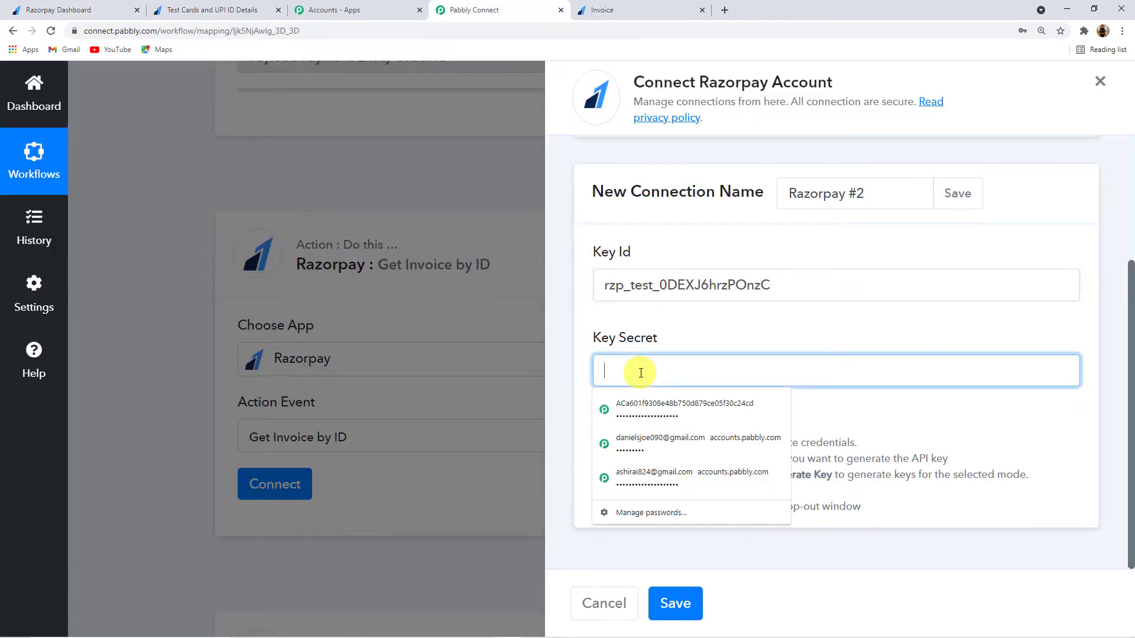
{"action": "key", "text": "ctrl+v"}
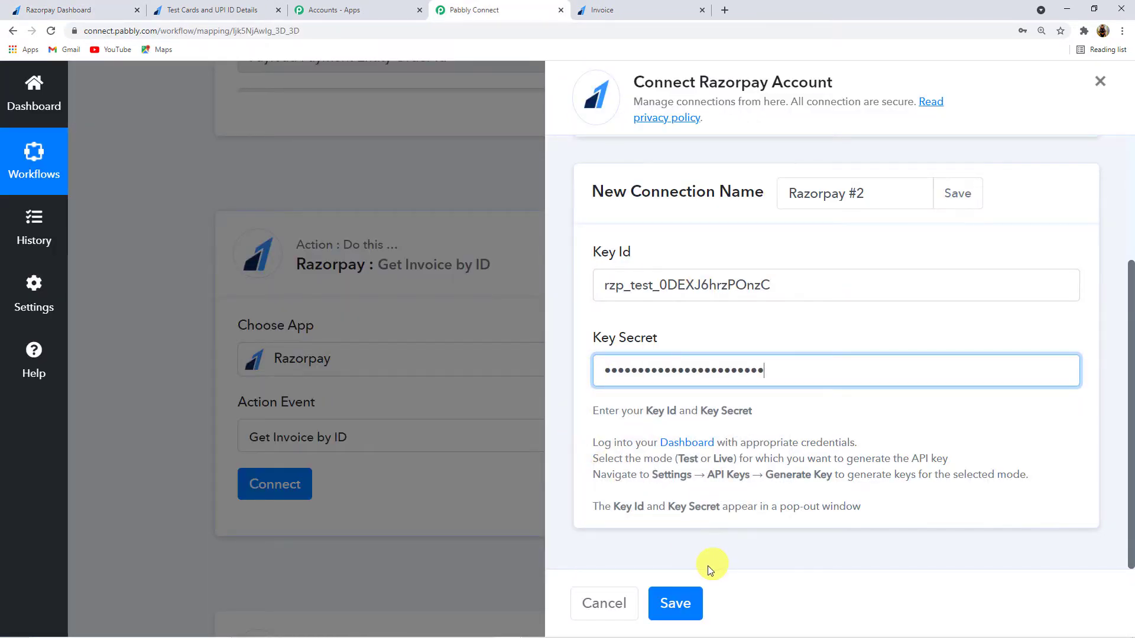
{"action": "left_click", "coordinate": [678, 602]}
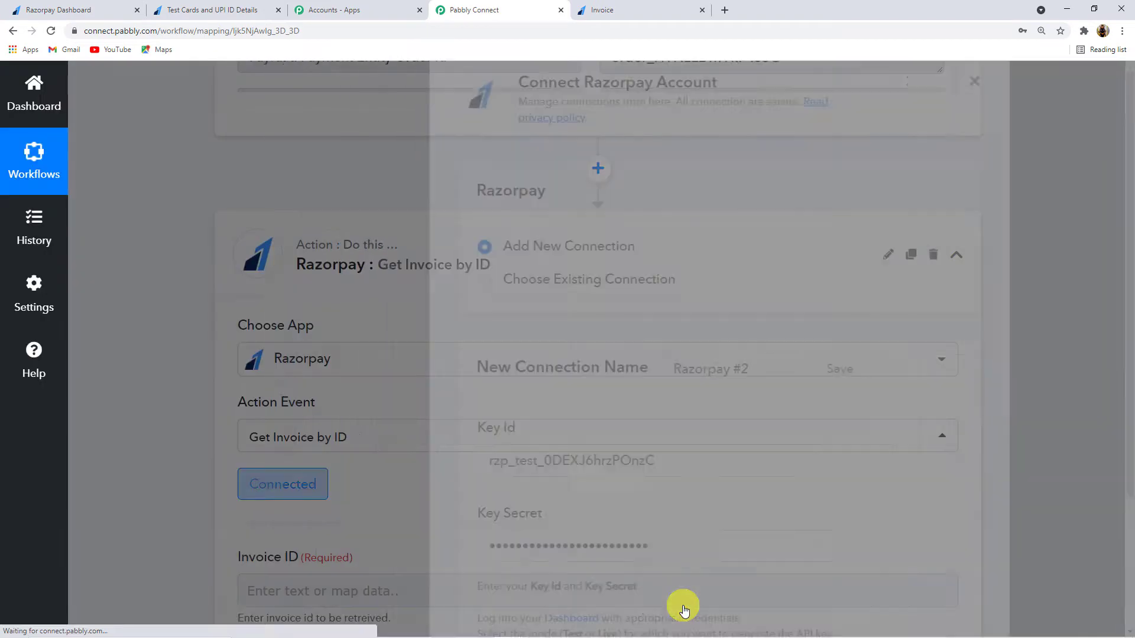
Step: Search the Invoice Paid trigger's data for 'Invoice Id' to map into the Invoice ID field
{"action": "scroll", "coordinate": [563, 264], "scroll_direction": "down", "scroll_amount": 2}
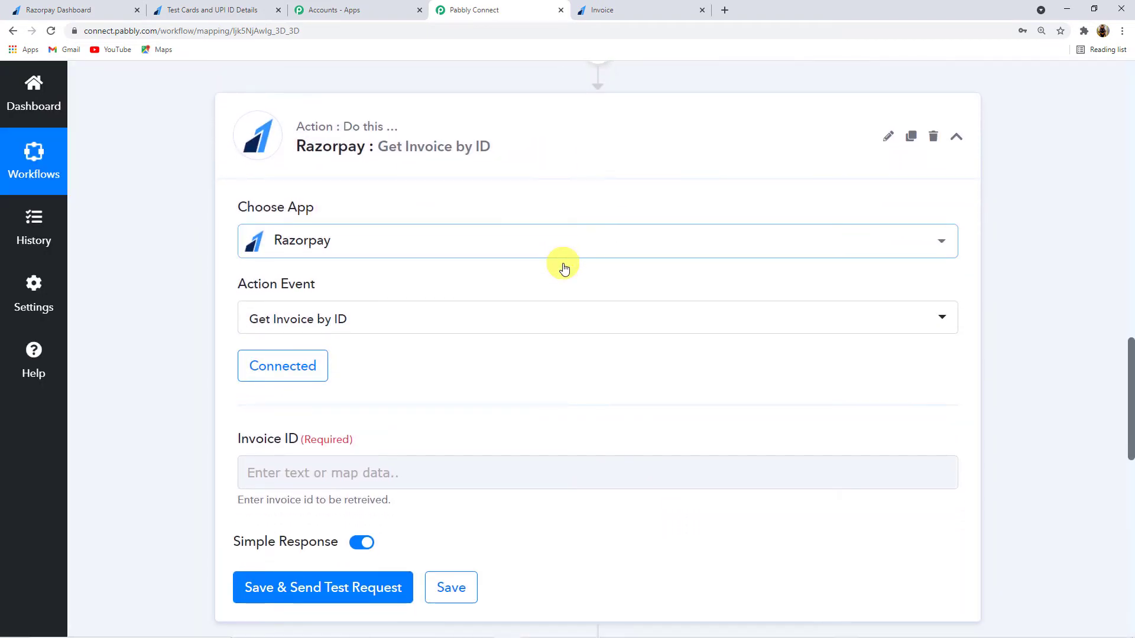
{"action": "scroll", "coordinate": [503, 384], "scroll_direction": "down", "scroll_amount": 1}
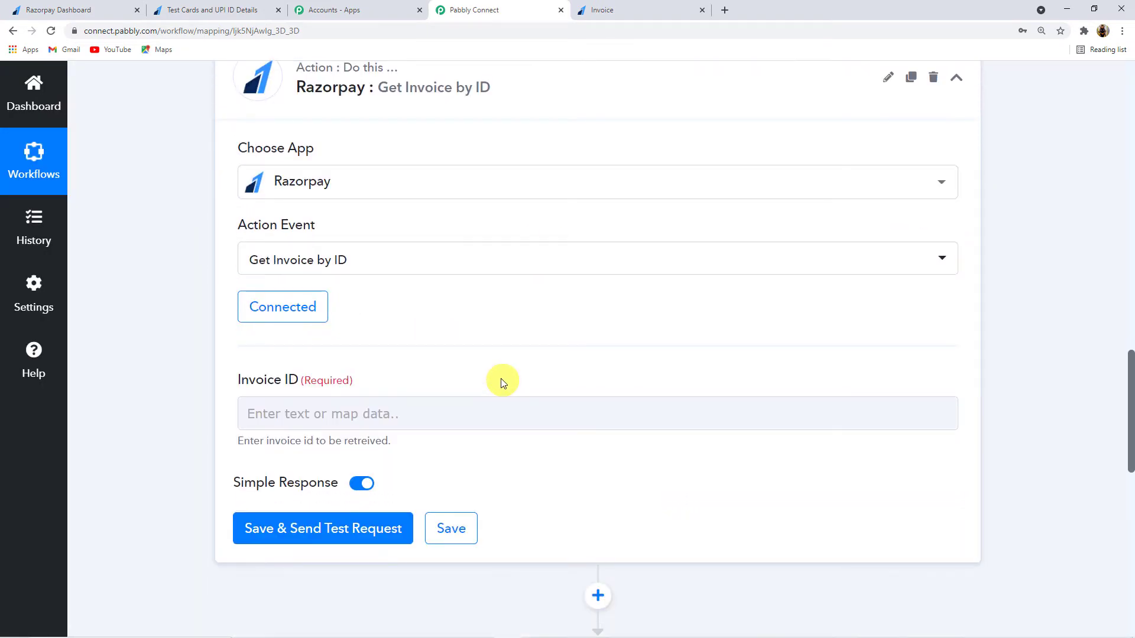
{"action": "left_click", "coordinate": [381, 412]}
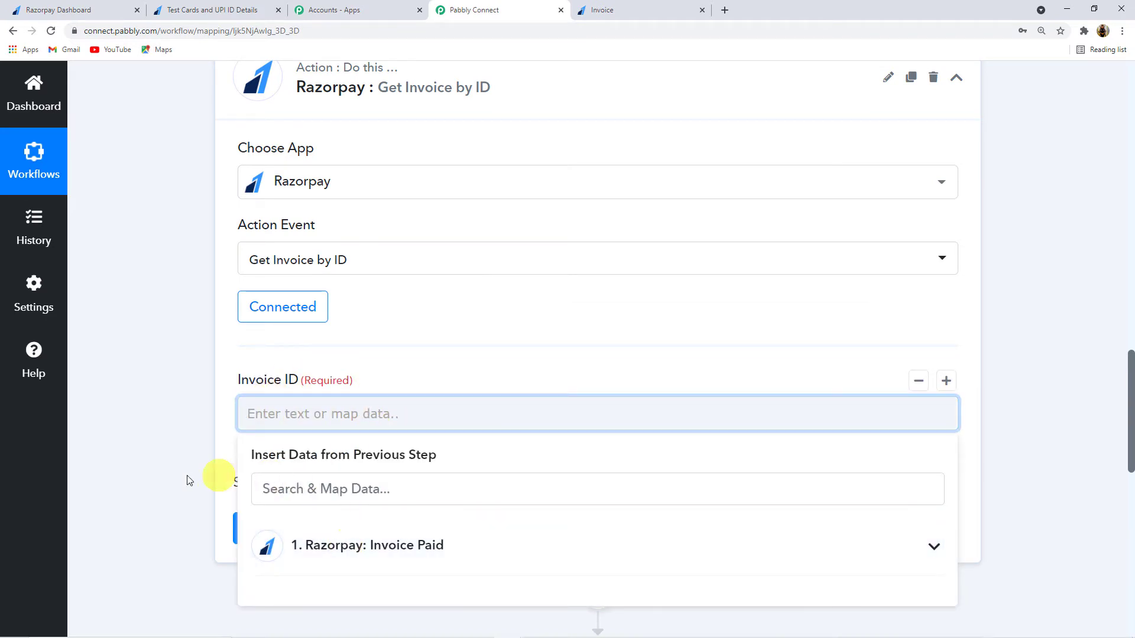
{"action": "scroll", "coordinate": [278, 489], "scroll_direction": "down", "scroll_amount": 1}
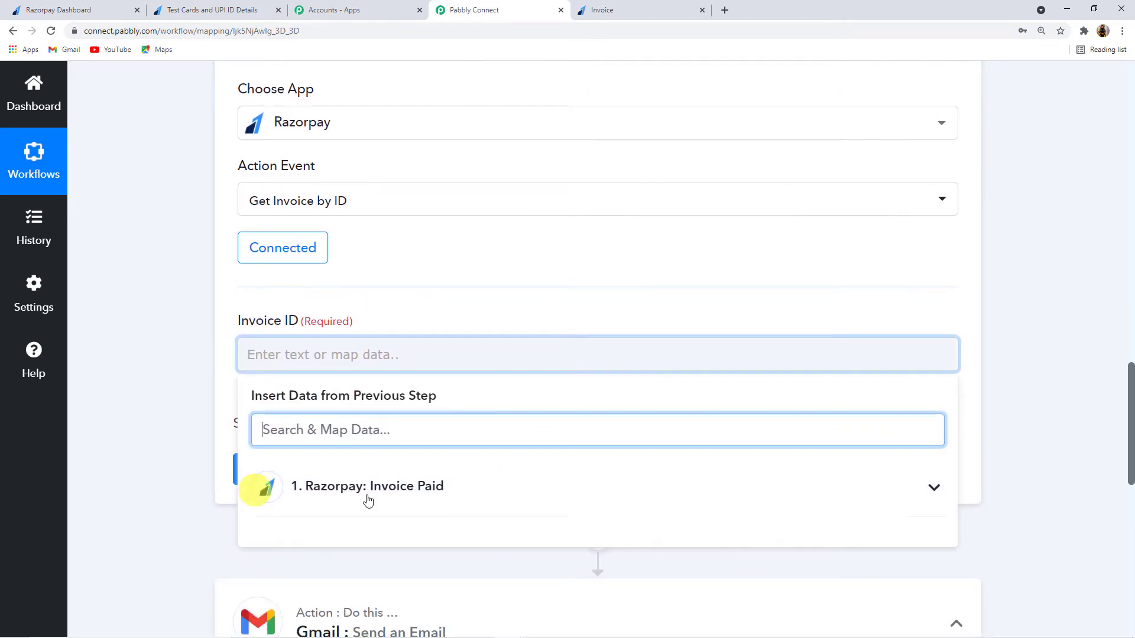
{"action": "left_click", "coordinate": [419, 495]}
{"action": "scroll", "coordinate": [195, 494], "scroll_direction": "down", "scroll_amount": 1}
{"action": "scroll", "coordinate": [481, 502], "scroll_direction": "down", "scroll_amount": 3}
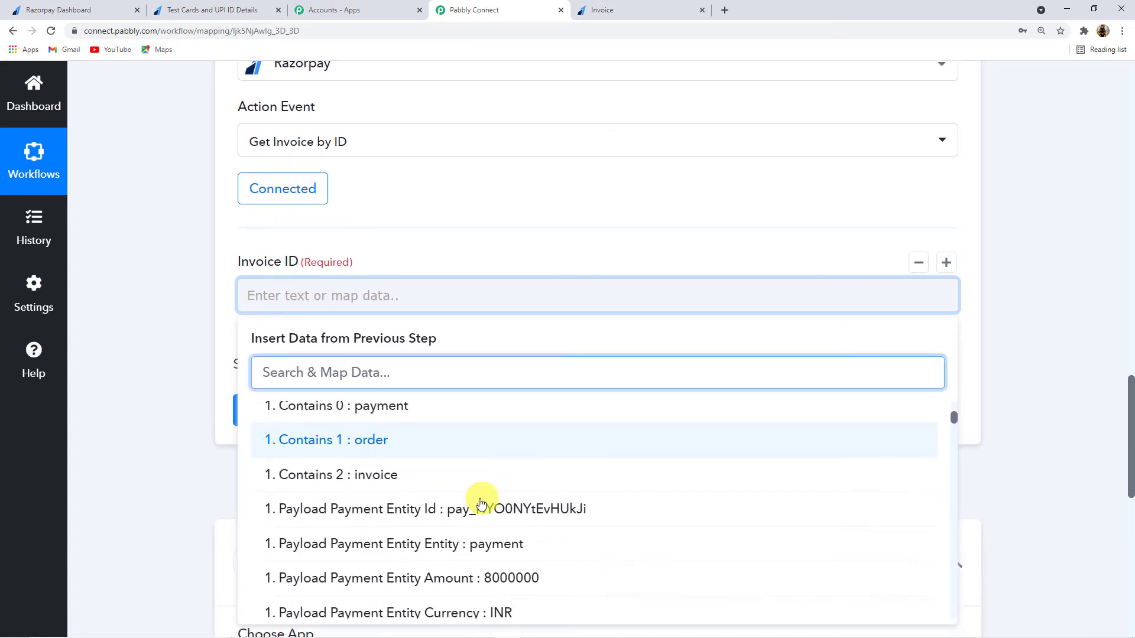
{"action": "scroll", "coordinate": [480, 503], "scroll_direction": "down", "scroll_amount": 1}
{"action": "scroll", "coordinate": [480, 504], "scroll_direction": "up", "scroll_amount": 3}
{"action": "scroll", "coordinate": [480, 503], "scroll_direction": "down", "scroll_amount": 5}
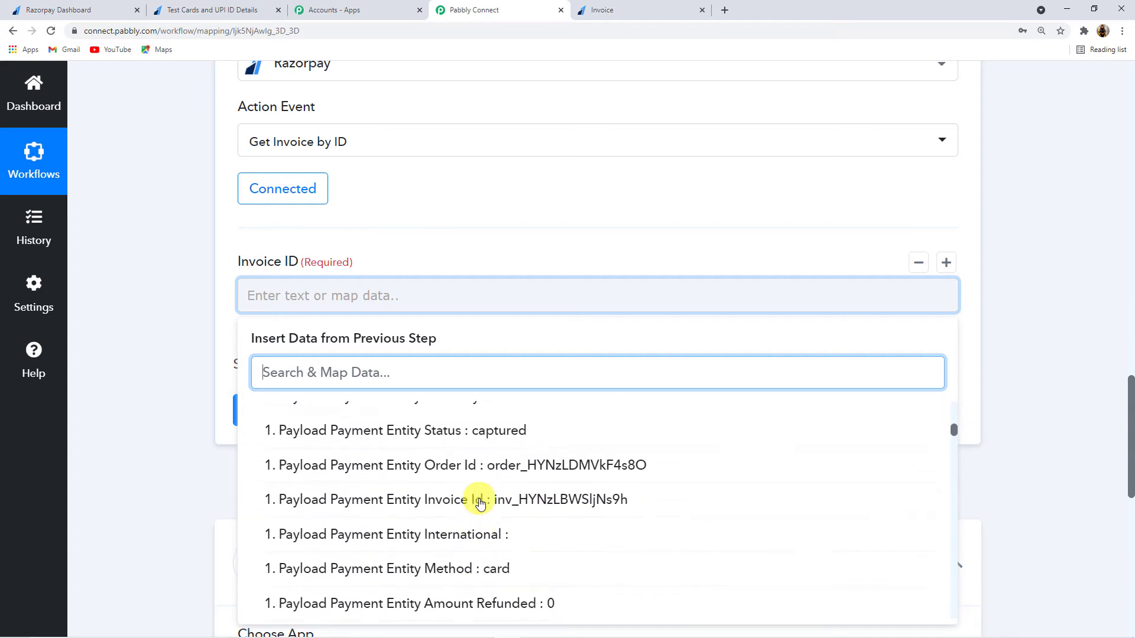
{"action": "scroll", "coordinate": [147, 357], "scroll_direction": "up", "scroll_amount": 12}
{"action": "scroll", "coordinate": [719, 376], "scroll_direction": "up", "scroll_amount": 3}
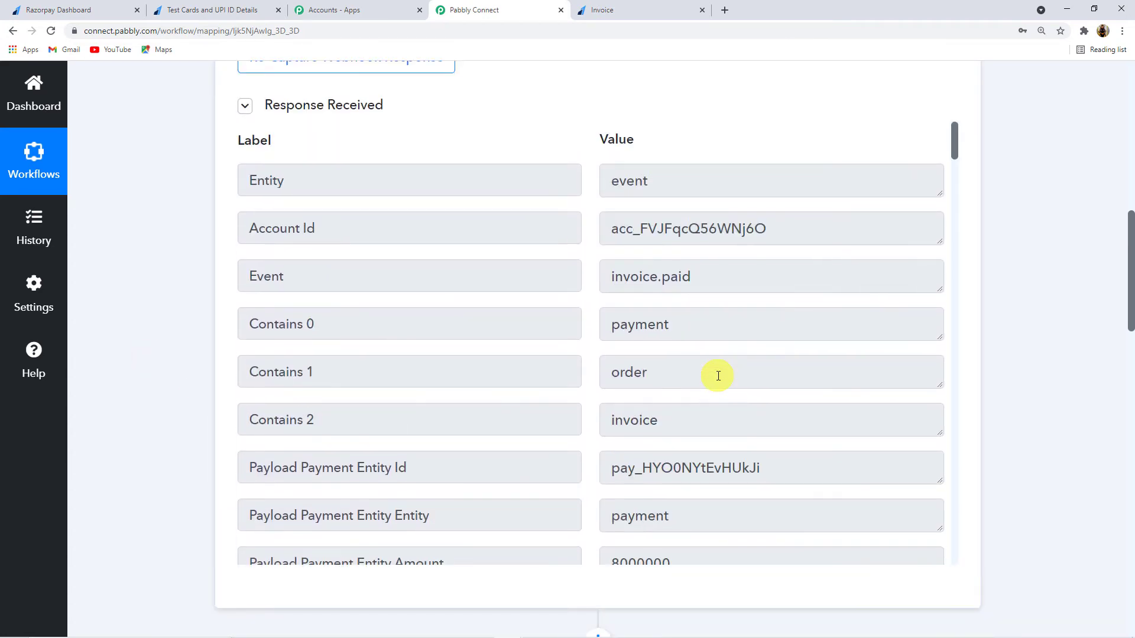
{"action": "scroll", "coordinate": [718, 376], "scroll_direction": "down", "scroll_amount": 18}
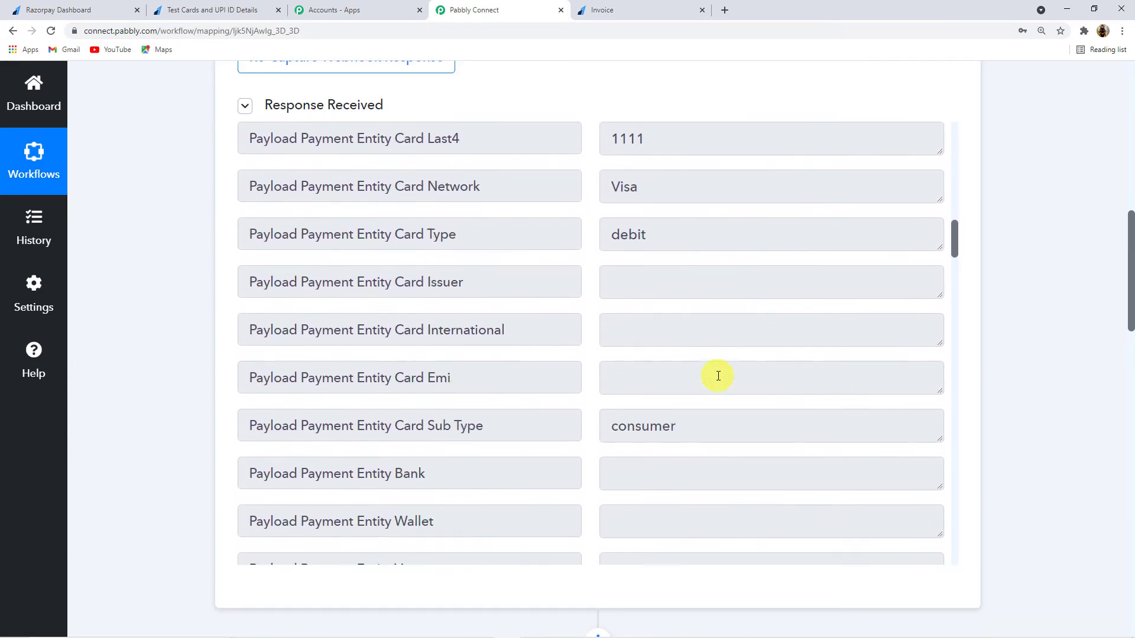
{"action": "scroll", "coordinate": [718, 376], "scroll_direction": "down", "scroll_amount": 7}
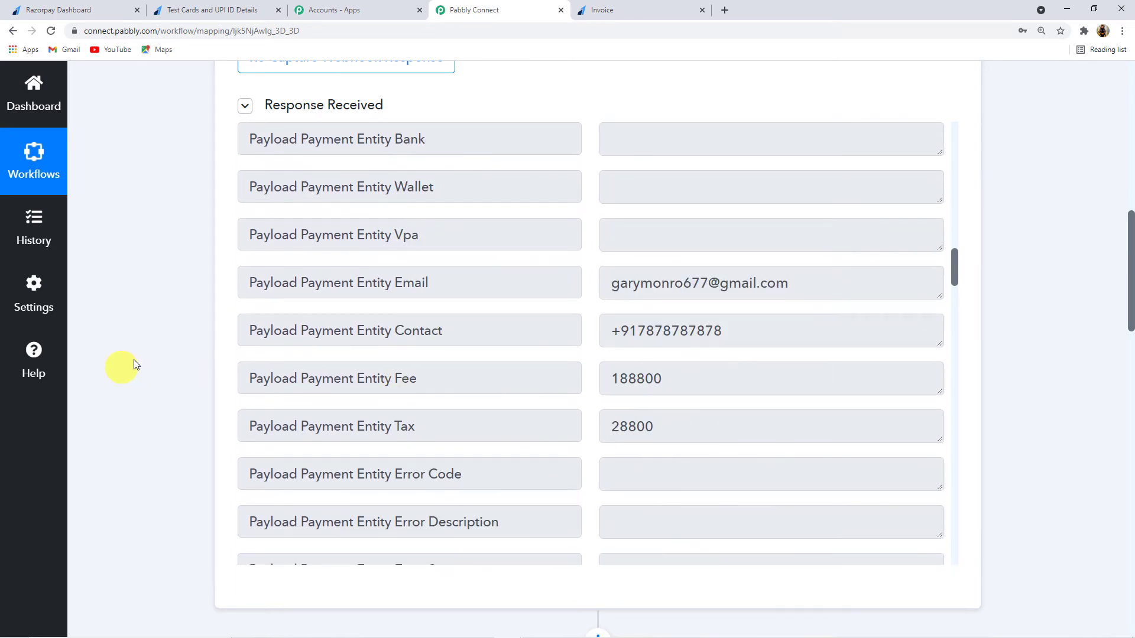
{"action": "scroll", "coordinate": [177, 369], "scroll_direction": "down", "scroll_amount": 13}
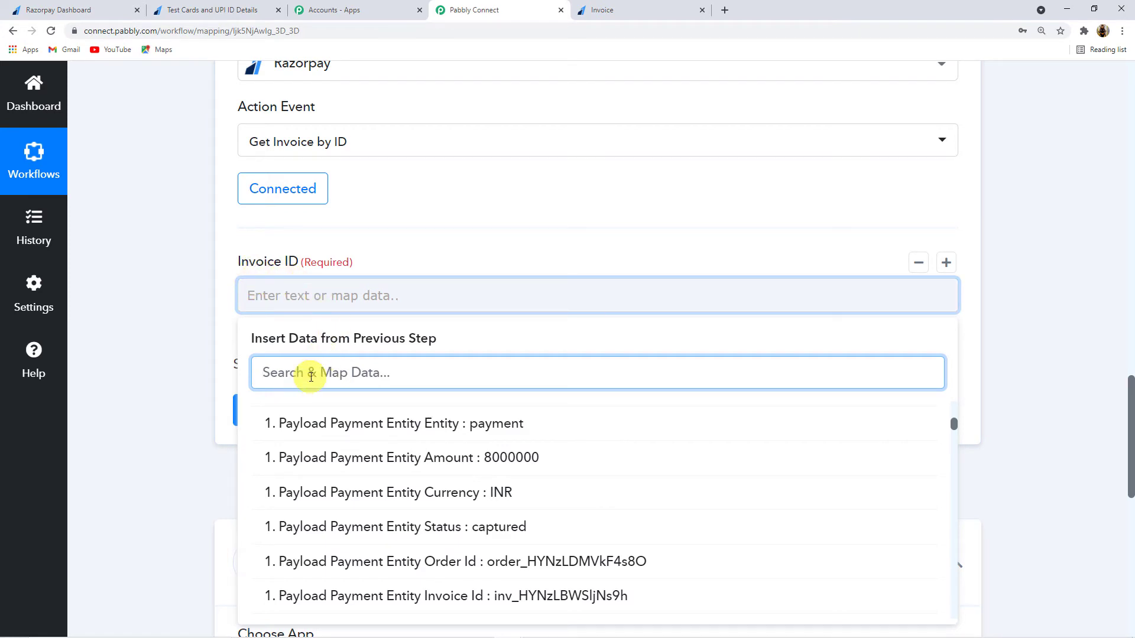
{"action": "type", "text": "Invoic"}
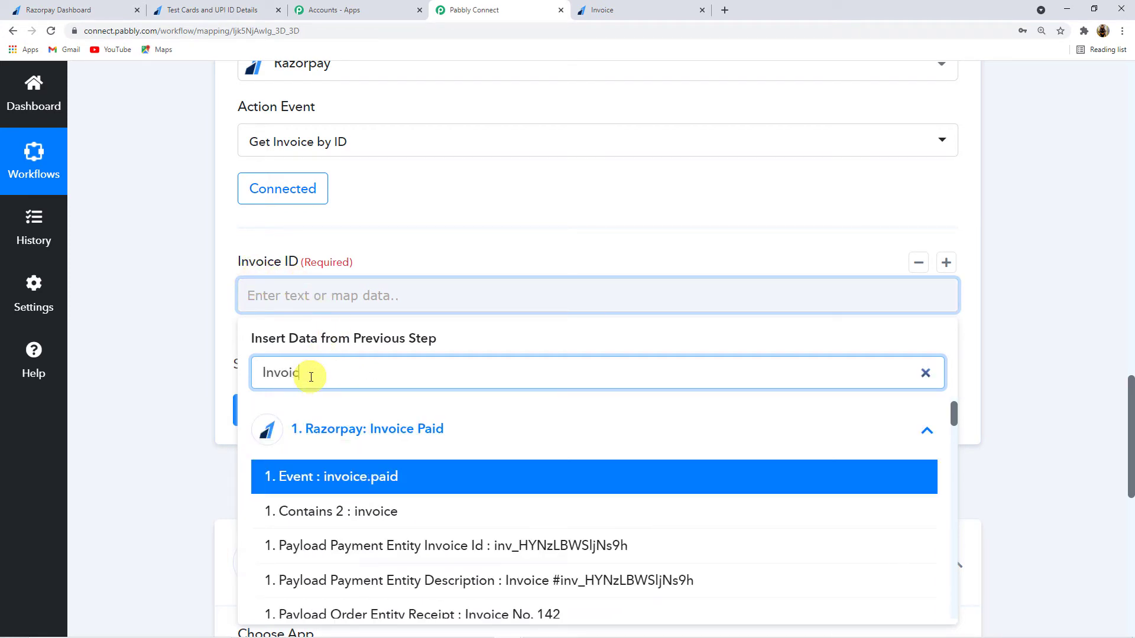
{"action": "type", "text": "e I"}
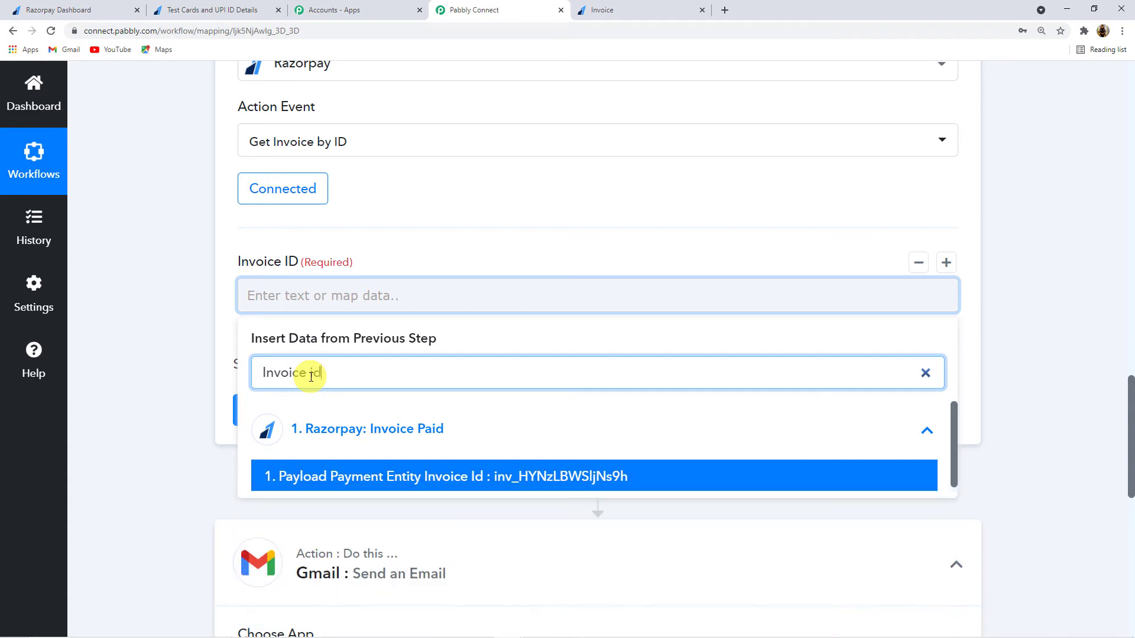
{"action": "type", "text": "d"}
Step: Map Payload Invoice Id into Invoice ID, test the request, and save the Get Invoice by ID step
{"action": "left_click", "coordinate": [620, 475]}
{"action": "left_click", "coordinate": [170, 402]}
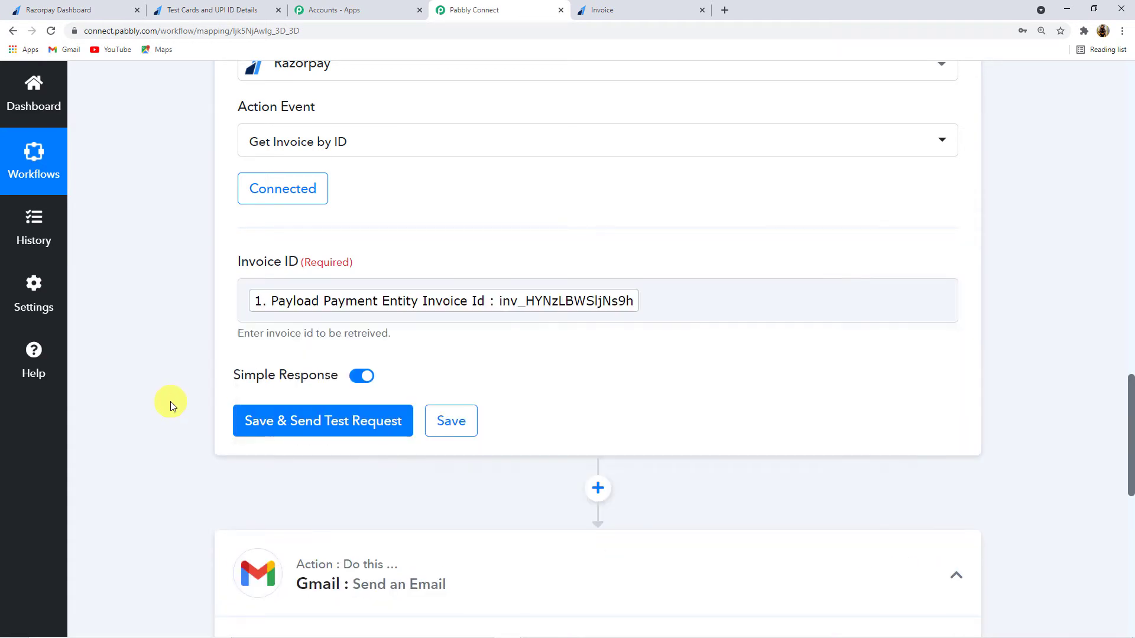
{"action": "left_click", "coordinate": [326, 426]}
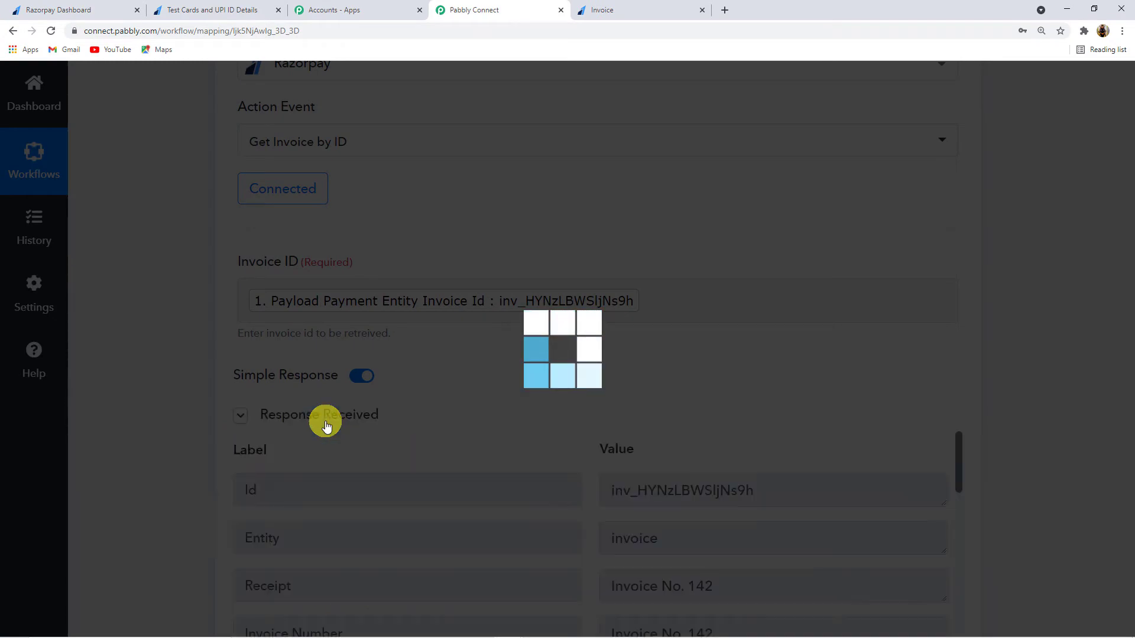
{"action": "scroll", "coordinate": [154, 403], "scroll_direction": "down", "scroll_amount": 8}
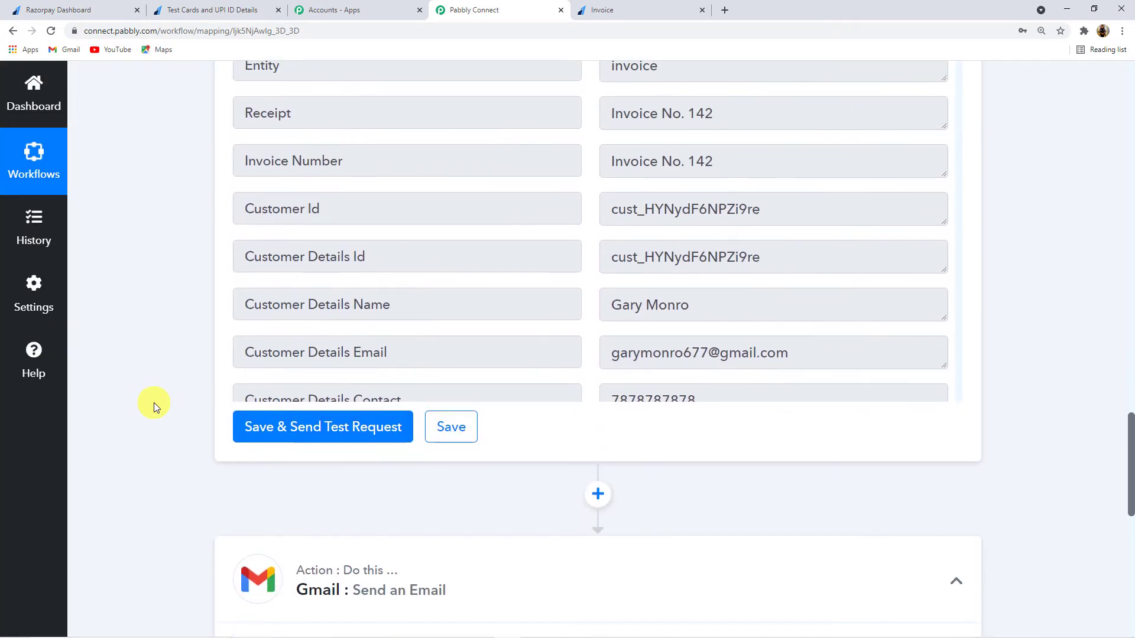
{"action": "left_click", "coordinate": [450, 428]}
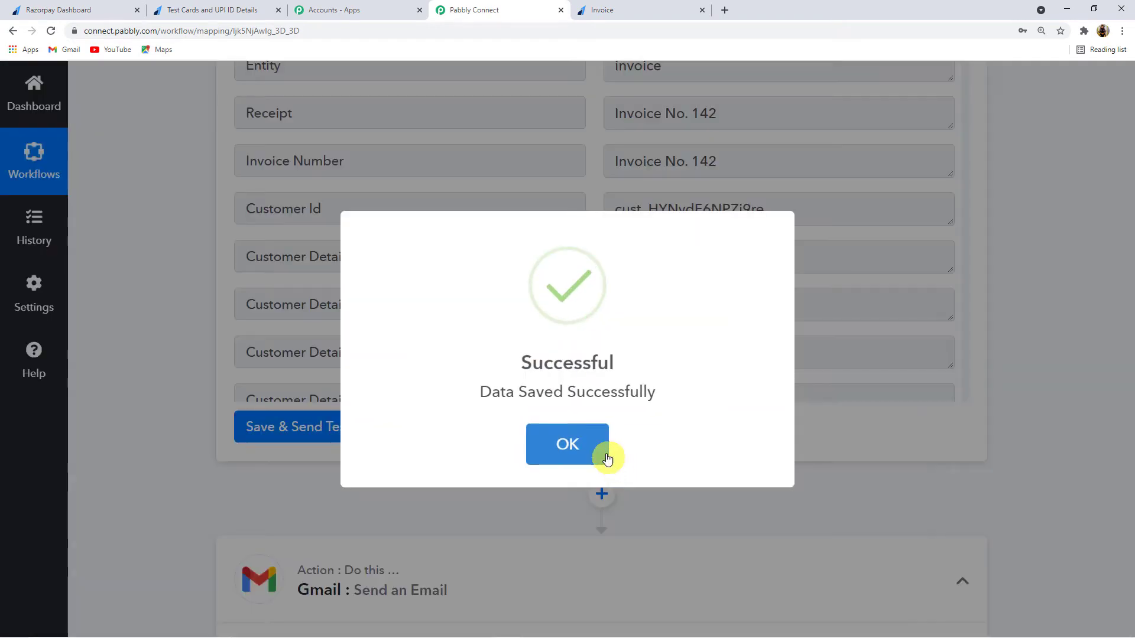
{"action": "left_click", "coordinate": [597, 452]}
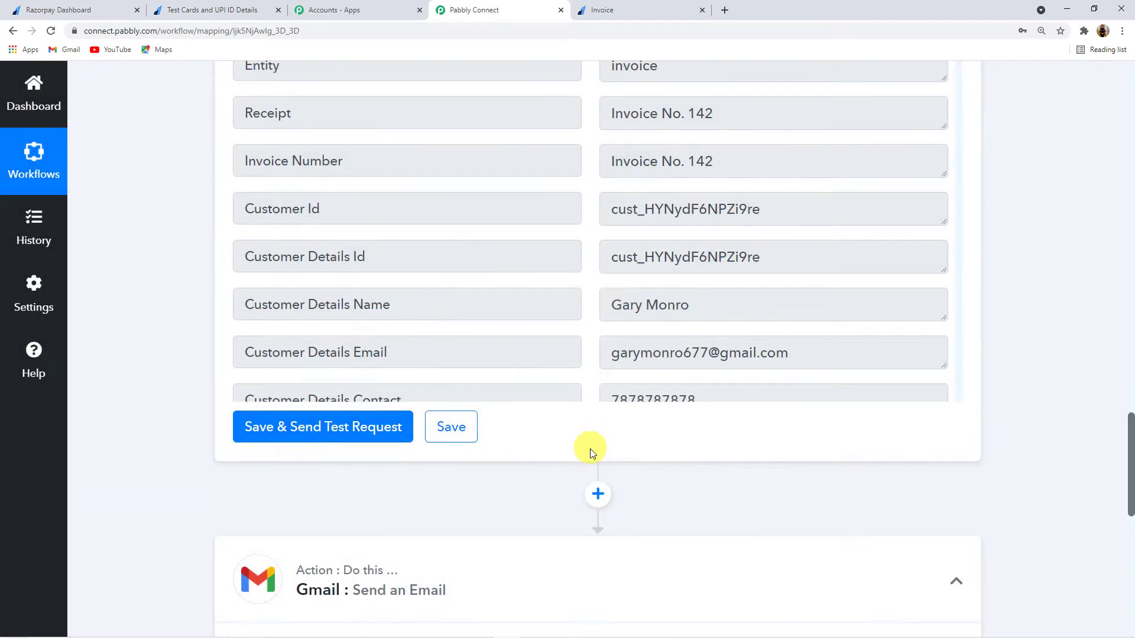
Step: Add a new step between Get Invoice by ID and the Gmail Send an Email step
{"action": "scroll", "coordinate": [728, 456], "scroll_direction": "up", "scroll_amount": 5}
{"action": "scroll", "coordinate": [728, 456], "scroll_direction": "up", "scroll_amount": 18}
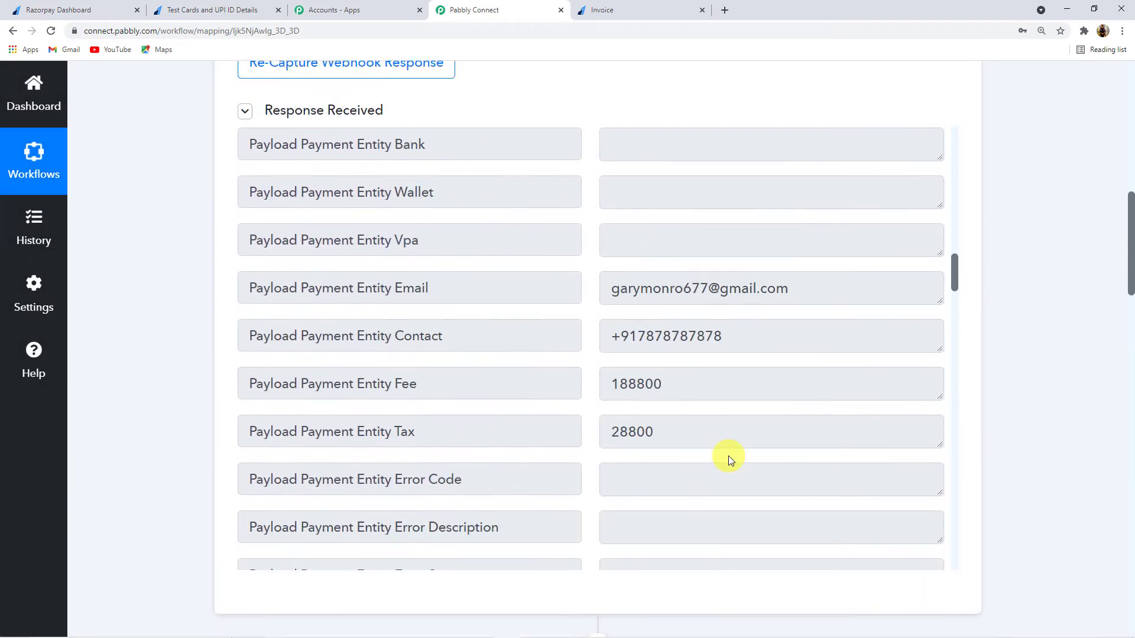
{"action": "scroll", "coordinate": [676, 423], "scroll_direction": "down", "scroll_amount": 3}
{"action": "scroll", "coordinate": [675, 422], "scroll_direction": "up", "scroll_amount": 11}
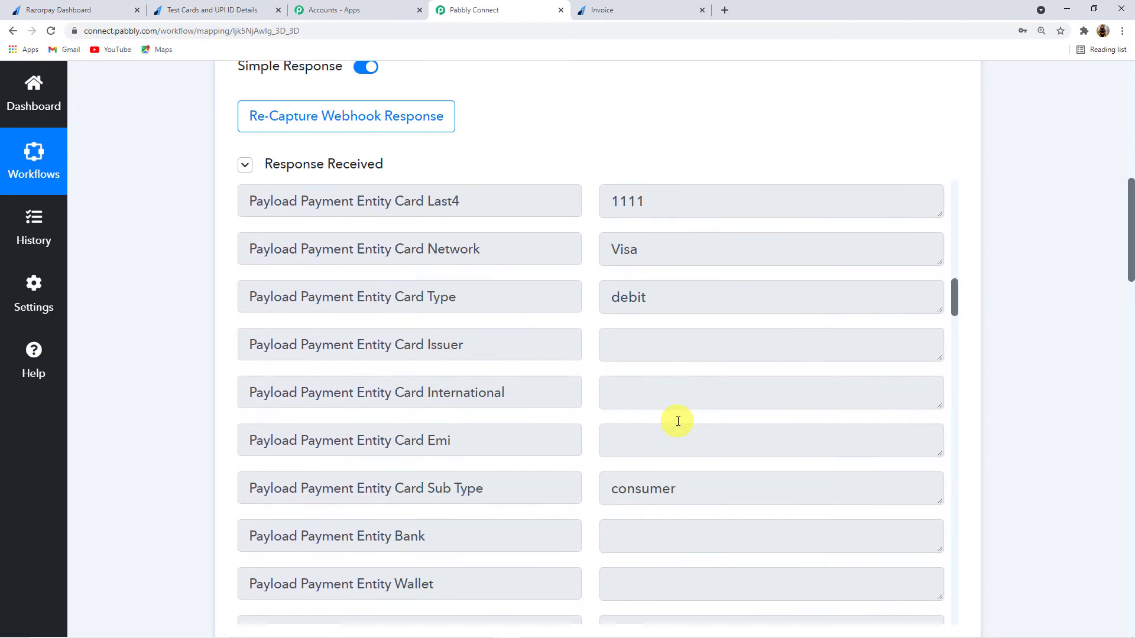
{"action": "scroll", "coordinate": [678, 422], "scroll_direction": "up", "scroll_amount": 12}
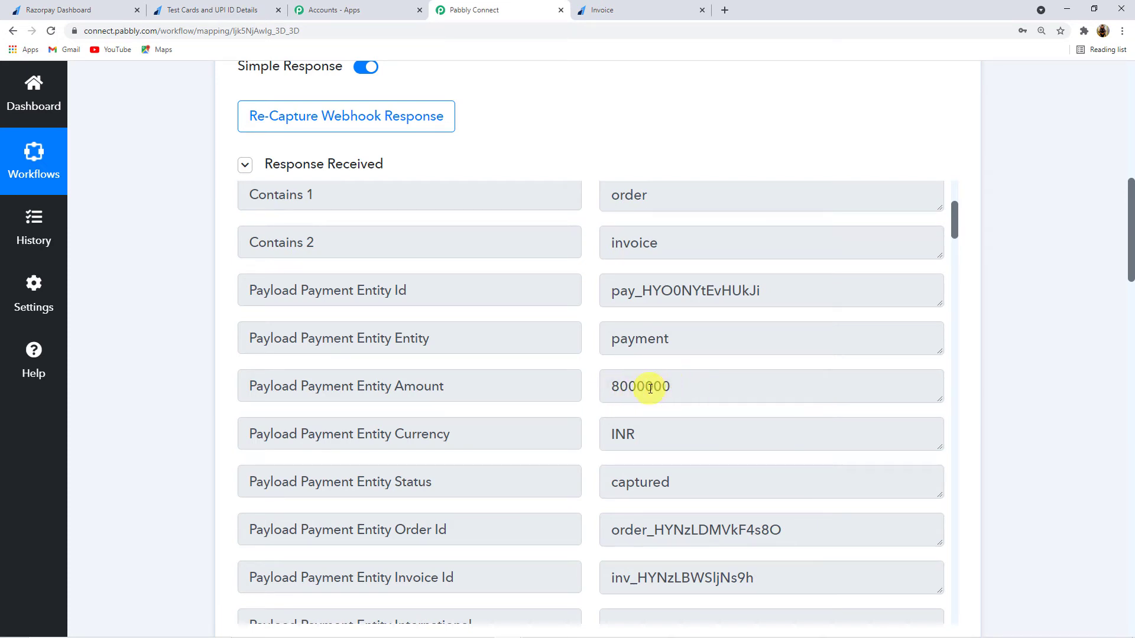
{"action": "scroll", "coordinate": [987, 448], "scroll_direction": "down", "scroll_amount": 7}
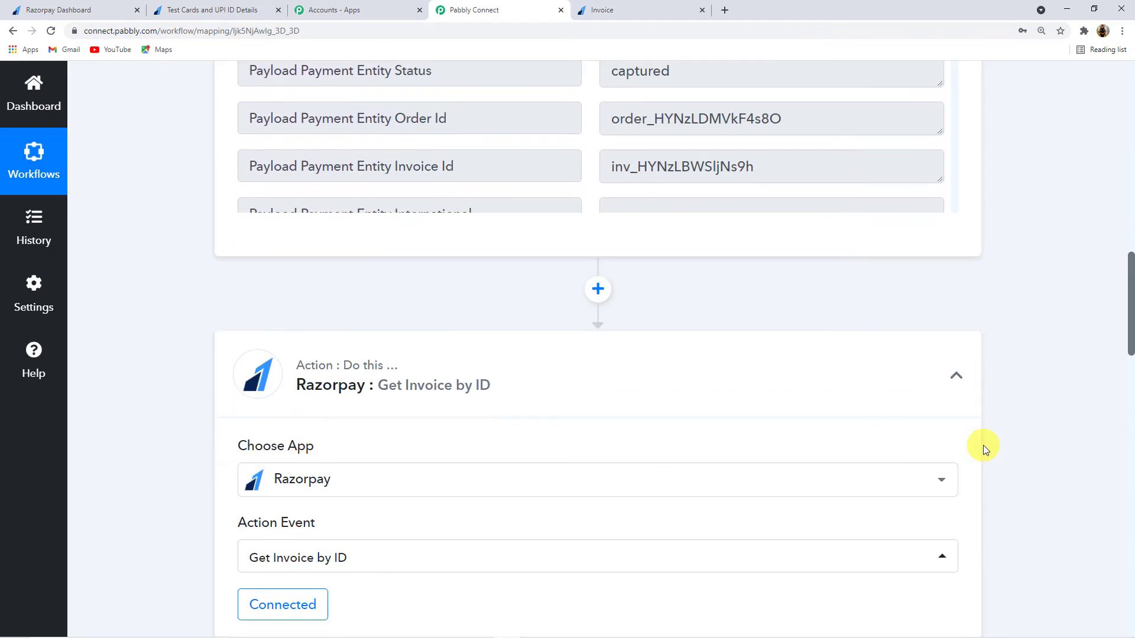
{"action": "scroll", "coordinate": [984, 448], "scroll_direction": "down", "scroll_amount": 15}
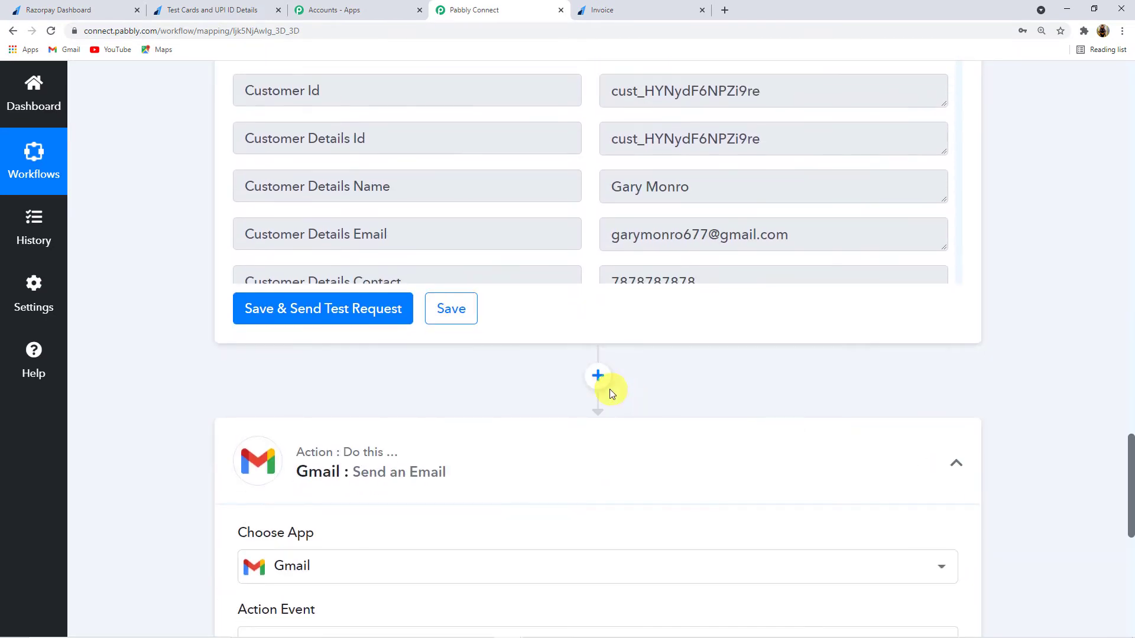
{"action": "left_click", "coordinate": [598, 376]}
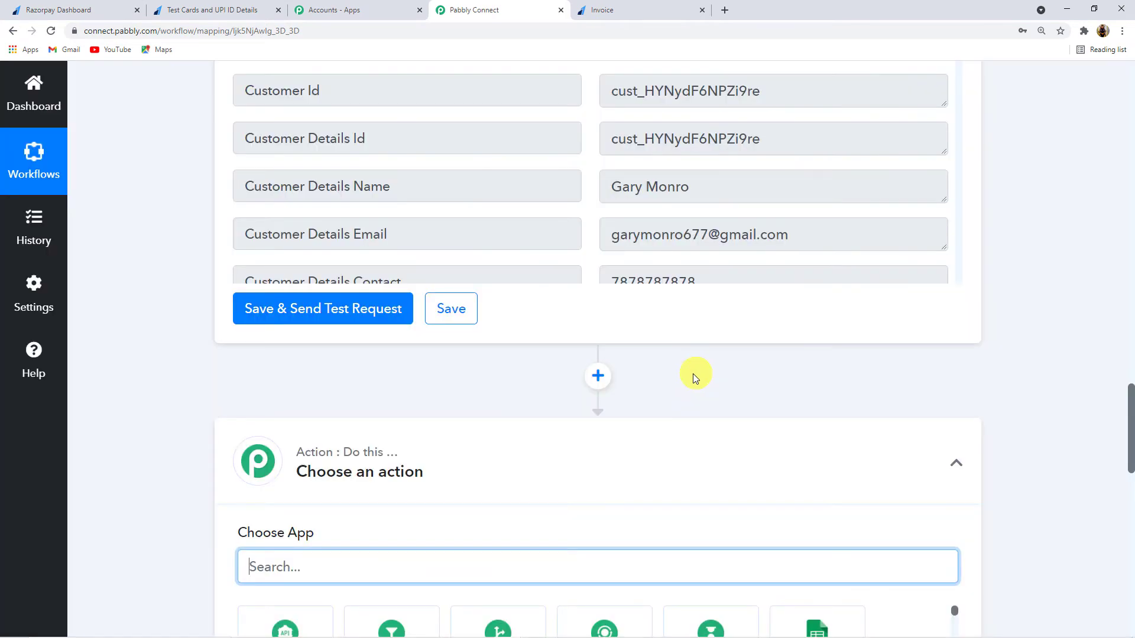
Step: Choose API by Pabbly as the app for the new step
{"action": "left_click", "coordinate": [281, 481]}
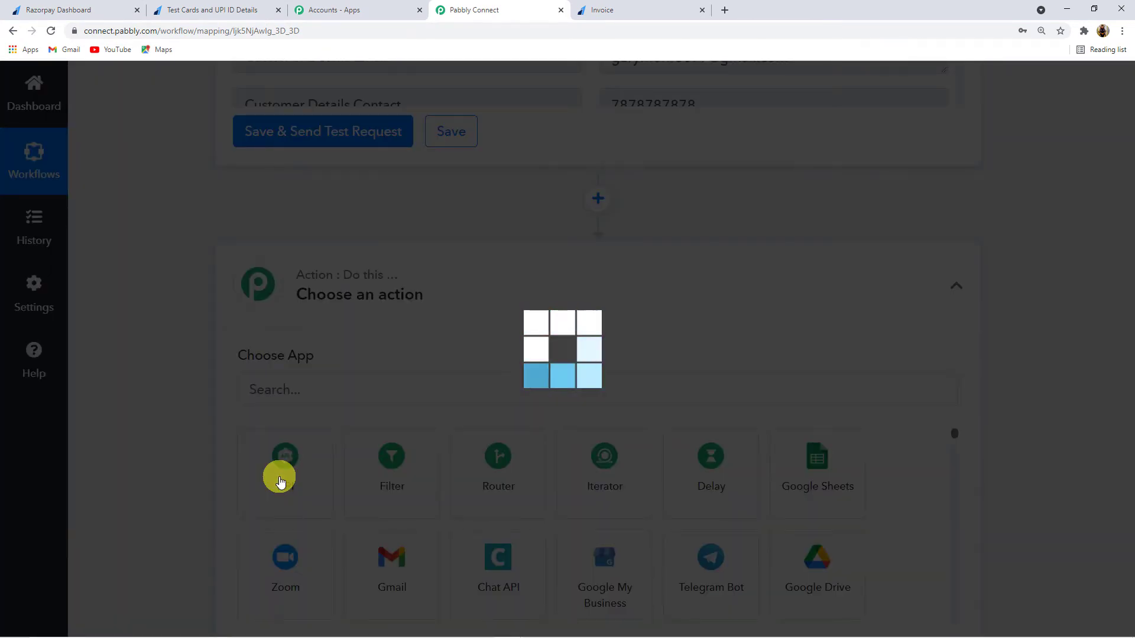
{"action": "scroll", "coordinate": [451, 446], "scroll_direction": "down", "scroll_amount": 2}
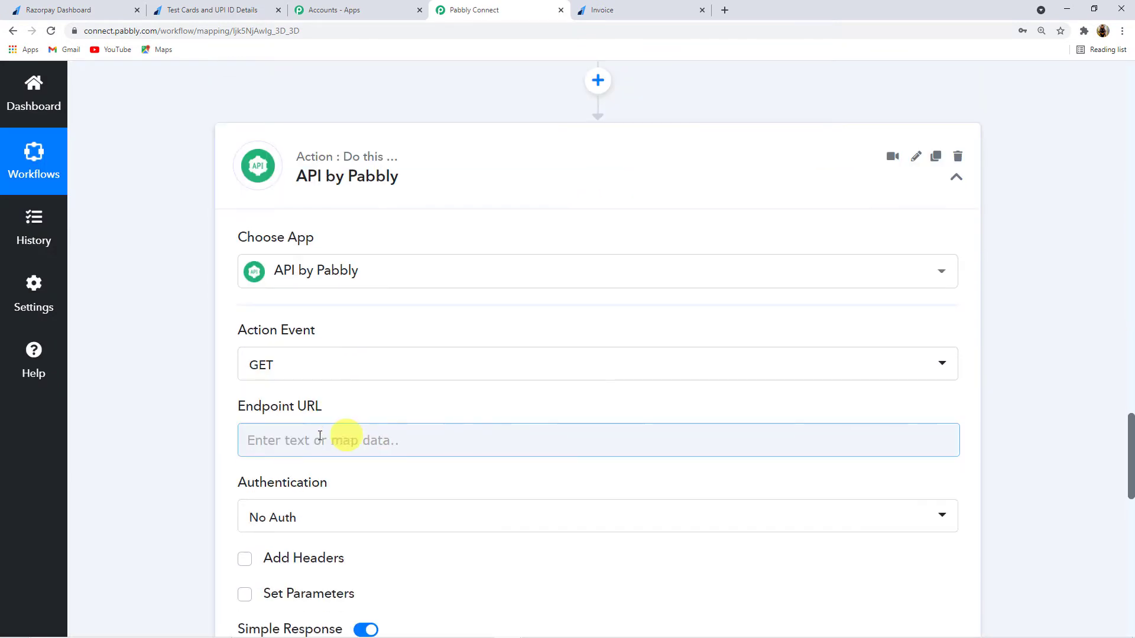
{"action": "left_click", "coordinate": [286, 441]}
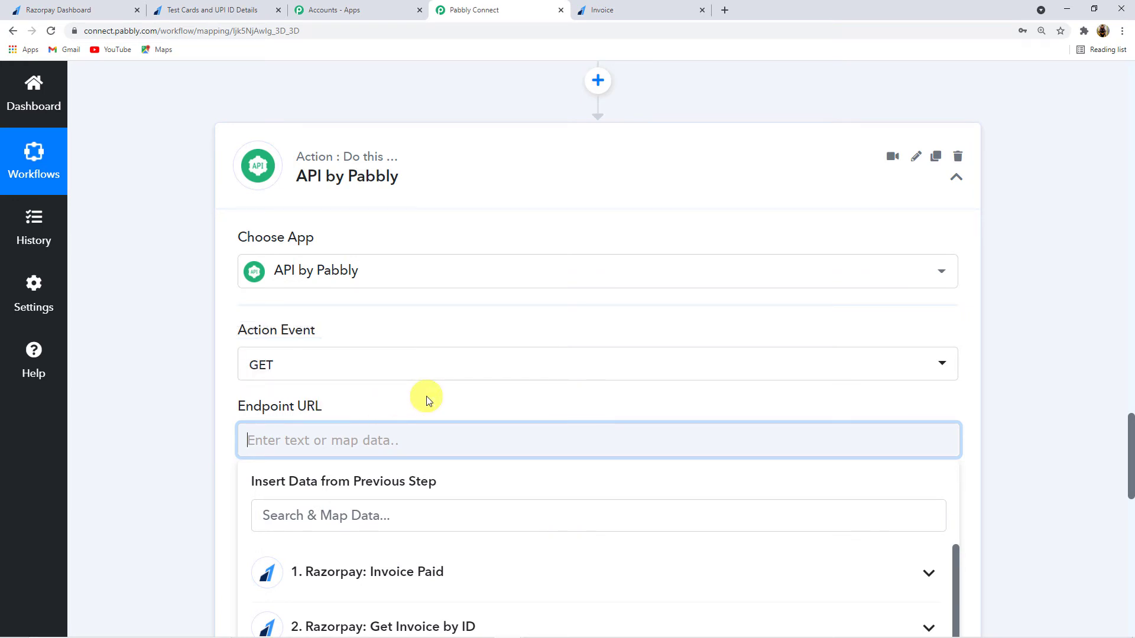
{"action": "scroll", "coordinate": [427, 396], "scroll_direction": "down", "scroll_amount": 1}
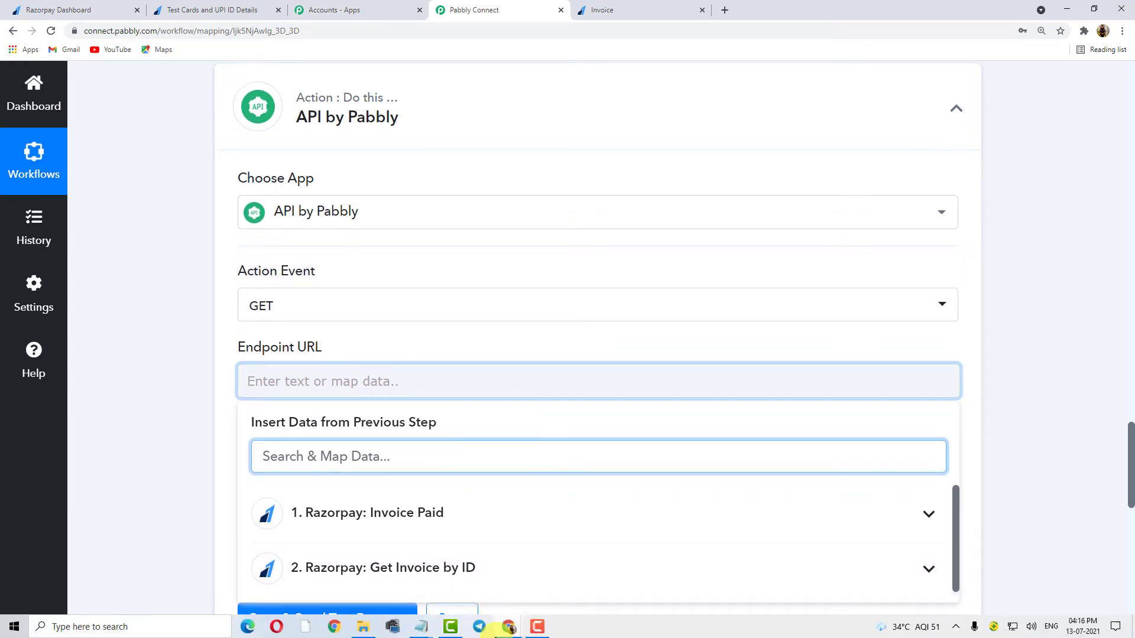
{"action": "left_click", "coordinate": [426, 631]}
{"action": "left_click", "coordinate": [451, 587]}
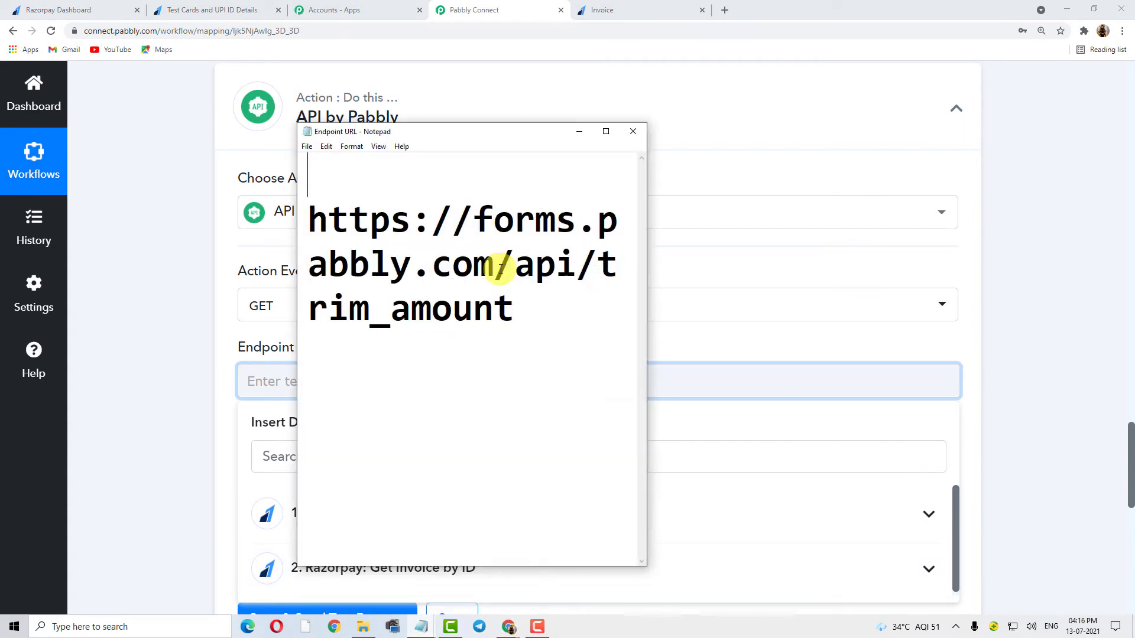
{"action": "left_click", "coordinate": [474, 266]}
{"action": "key", "text": "ctrl+a"}
{"action": "key", "text": "ctrl+c"}
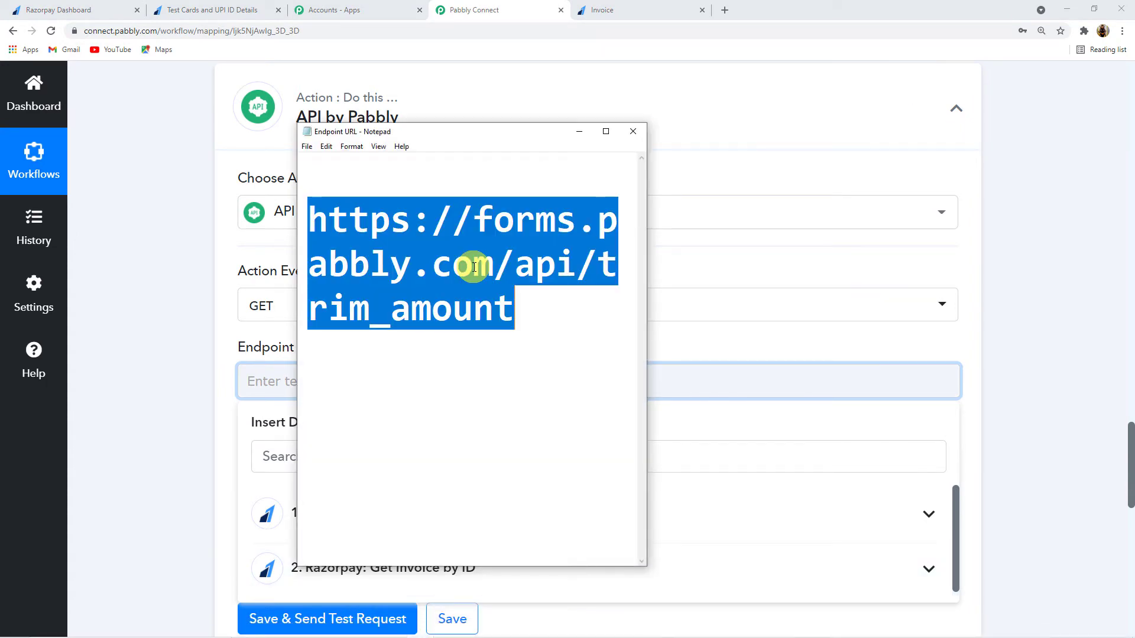
{"action": "left_click", "coordinate": [581, 133]}
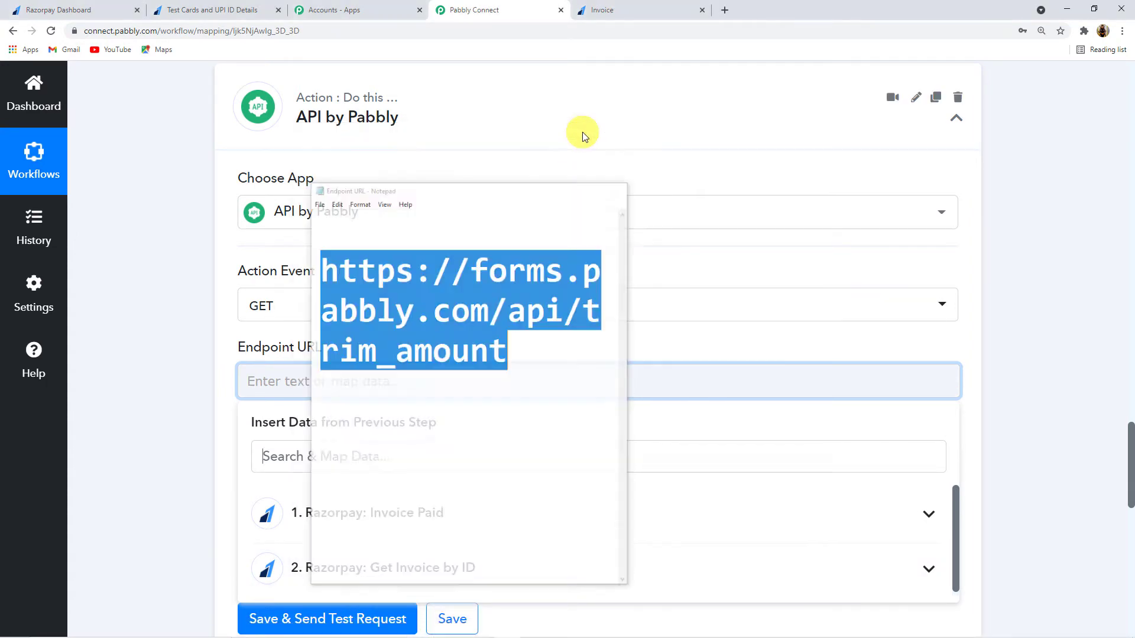
{"action": "scroll", "coordinate": [200, 346], "scroll_direction": "down", "scroll_amount": 1}
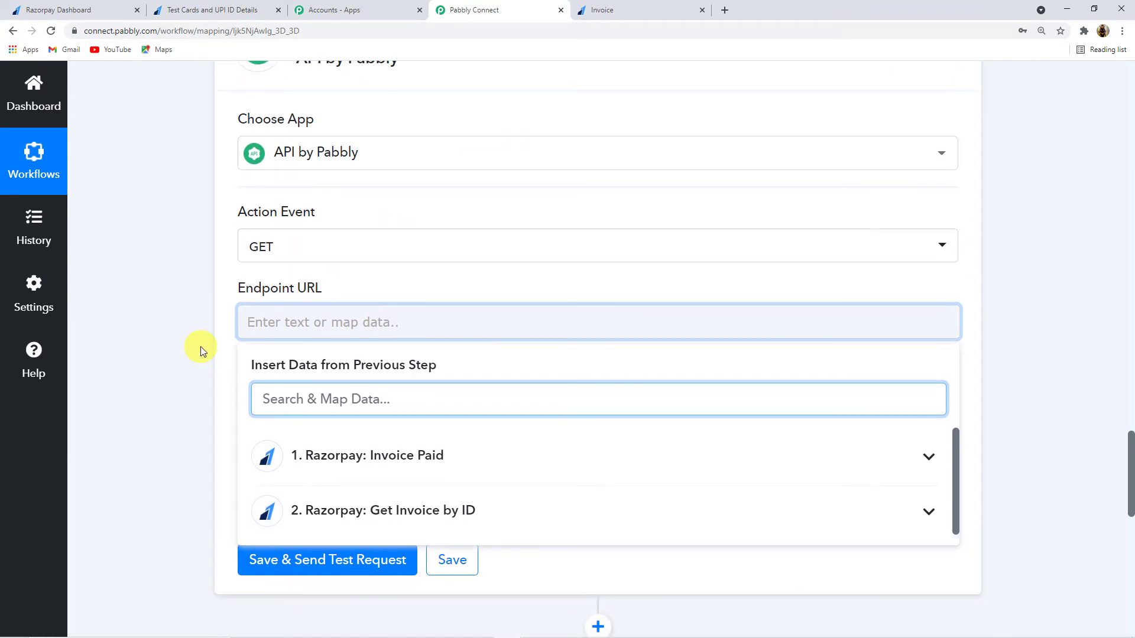
{"action": "left_click", "coordinate": [299, 320]}
{"action": "key", "text": "ctrl+v"}
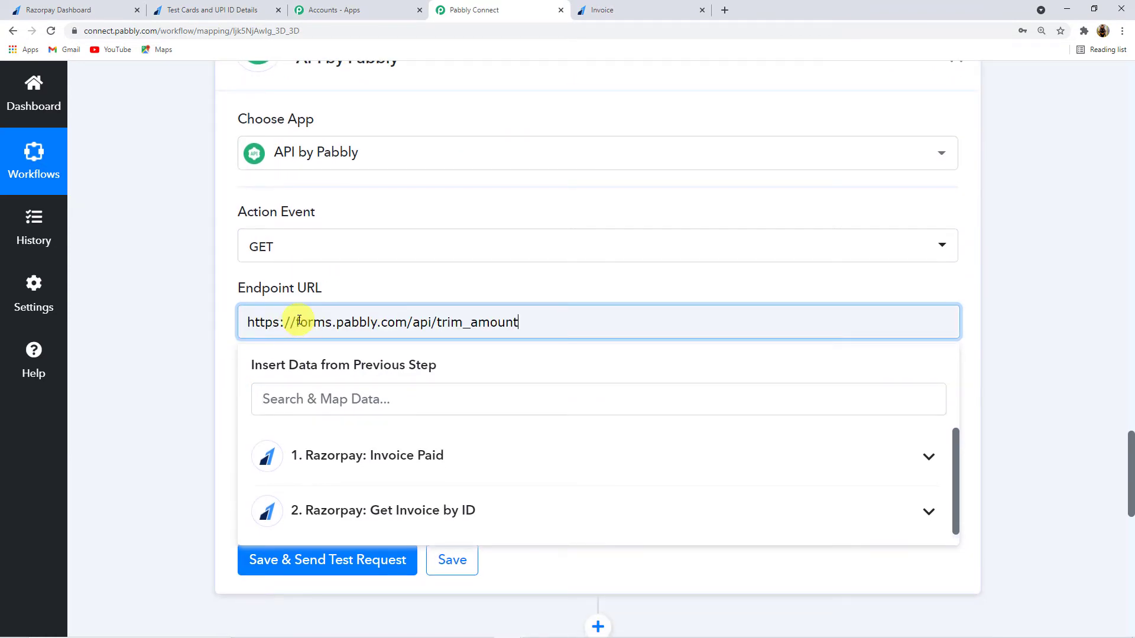
{"action": "left_click", "coordinate": [208, 311]}
{"action": "scroll", "coordinate": [207, 313], "scroll_direction": "down", "scroll_amount": 1}
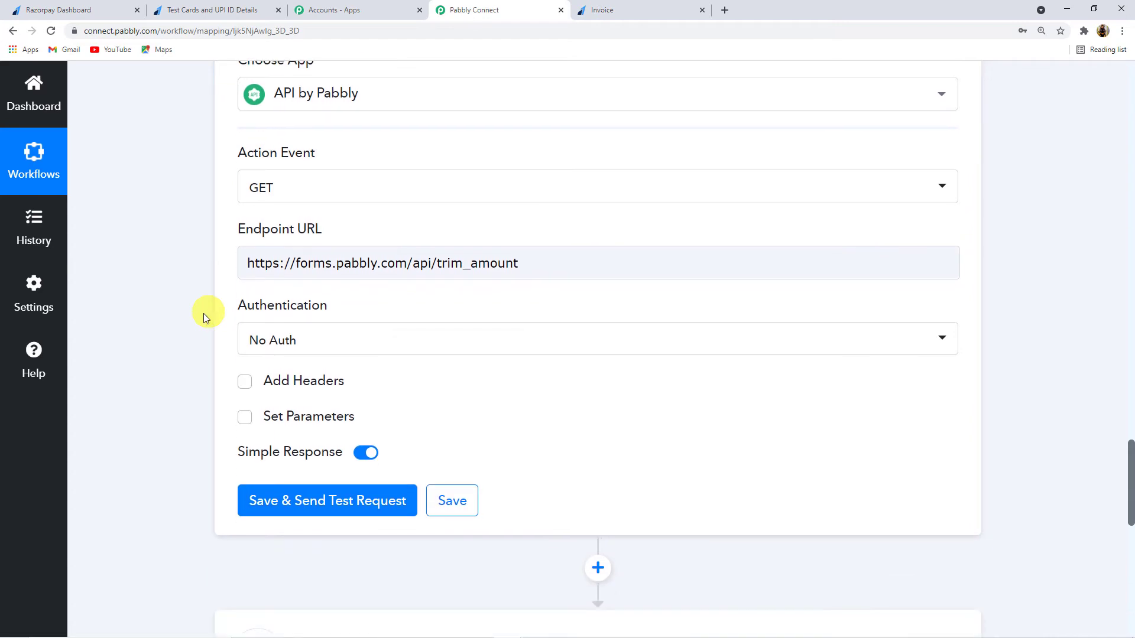
Step: Enable Set Parameters and label the parameter amount
{"action": "left_click", "coordinate": [246, 421]}
{"action": "scroll", "coordinate": [213, 414], "scroll_direction": "down", "scroll_amount": 1}
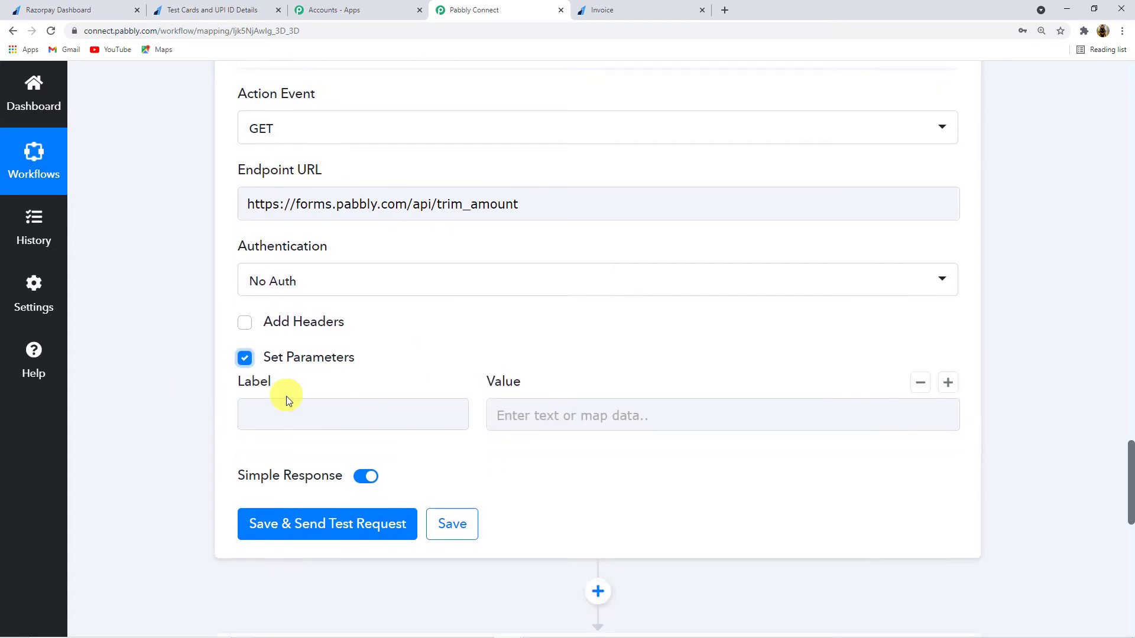
{"action": "left_click", "coordinate": [280, 411]}
{"action": "left_click", "coordinate": [282, 444]}
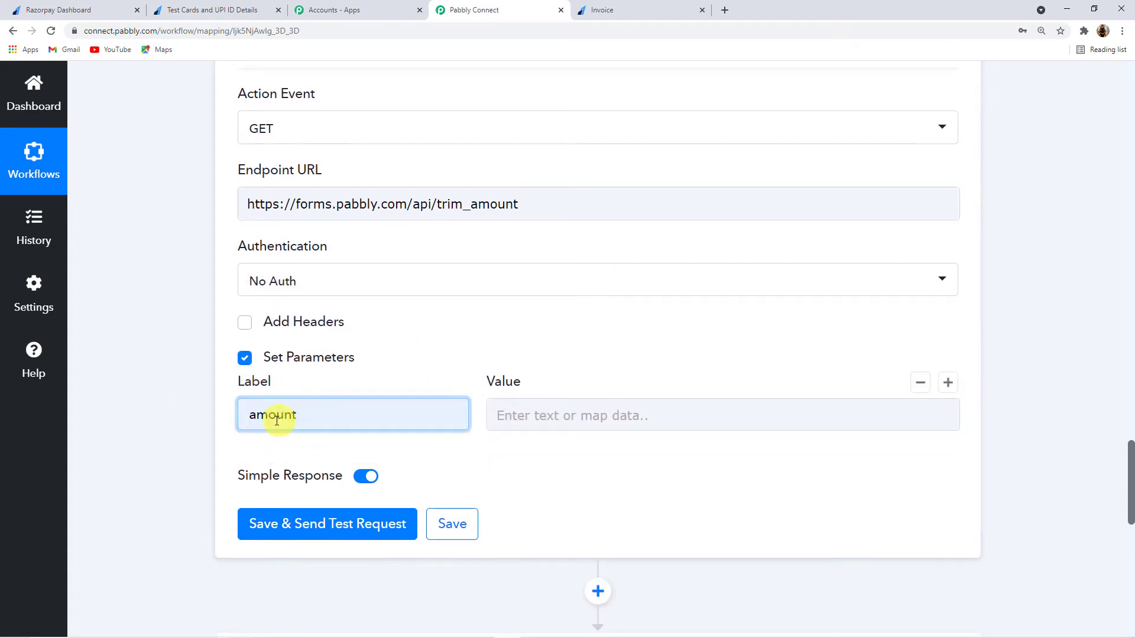
Step: Map the value to Payload Payment Entity Amount, then save and test, returning Amount 80000
{"action": "left_click", "coordinate": [562, 413]}
{"action": "scroll", "coordinate": [572, 465], "scroll_direction": "down", "scroll_amount": 3}
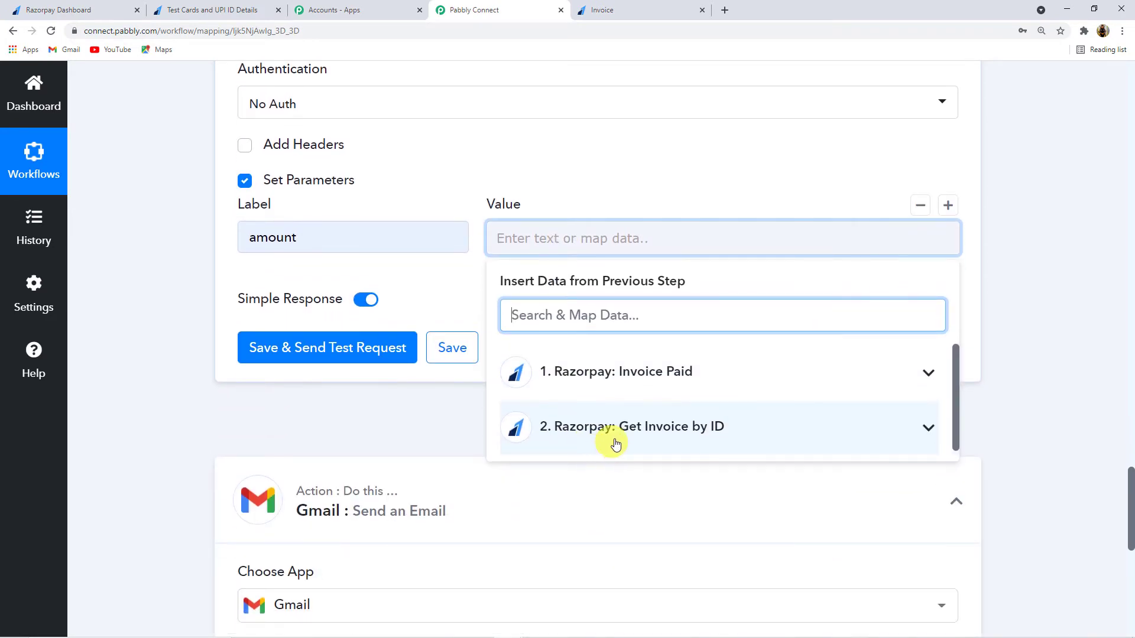
{"action": "scroll", "coordinate": [603, 372], "scroll_direction": "up", "scroll_amount": 1}
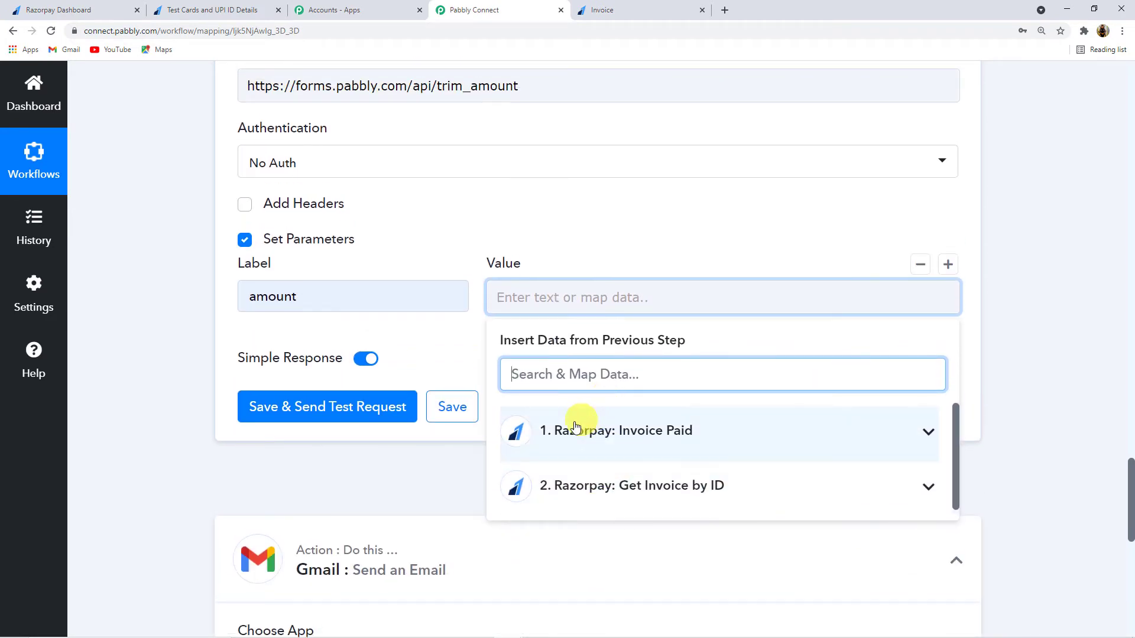
{"action": "left_click", "coordinate": [650, 440]}
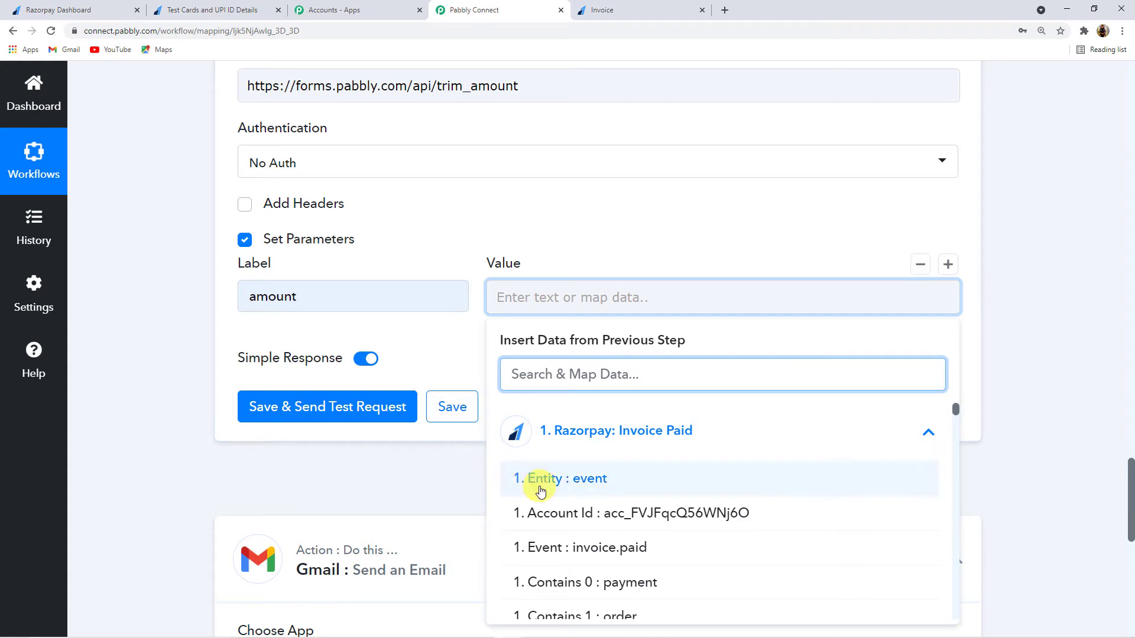
{"action": "scroll", "coordinate": [591, 461], "scroll_direction": "down", "scroll_amount": 6}
{"action": "scroll", "coordinate": [594, 490], "scroll_direction": "up", "scroll_amount": 2}
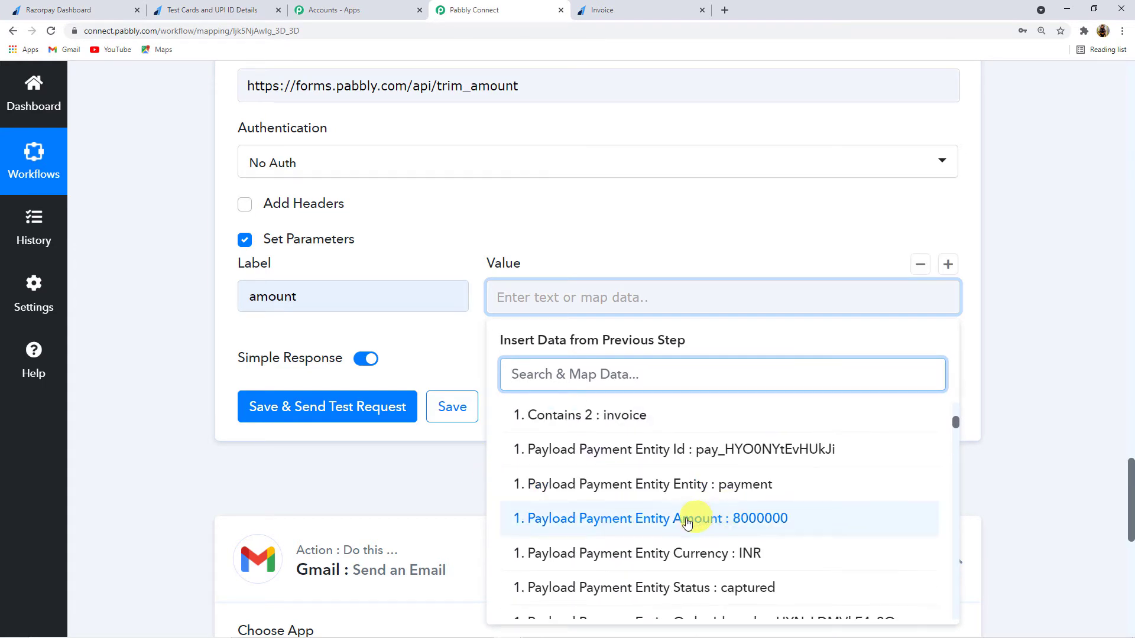
{"action": "scroll", "coordinate": [170, 256], "scroll_direction": "up", "scroll_amount": 20}
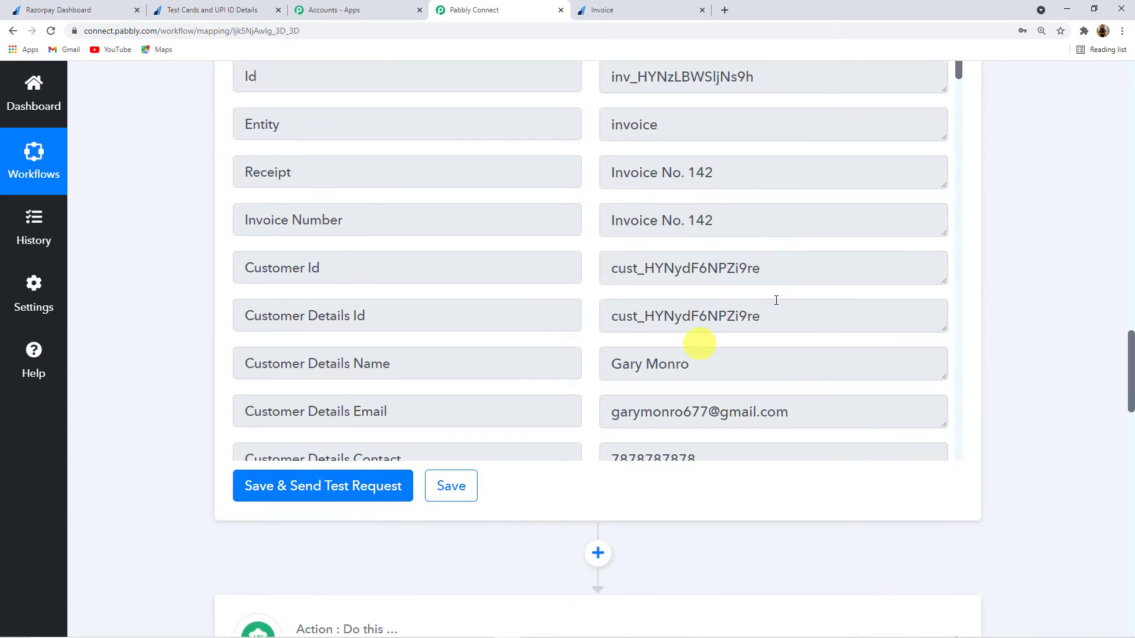
{"action": "scroll", "coordinate": [696, 275], "scroll_direction": "down", "scroll_amount": 15}
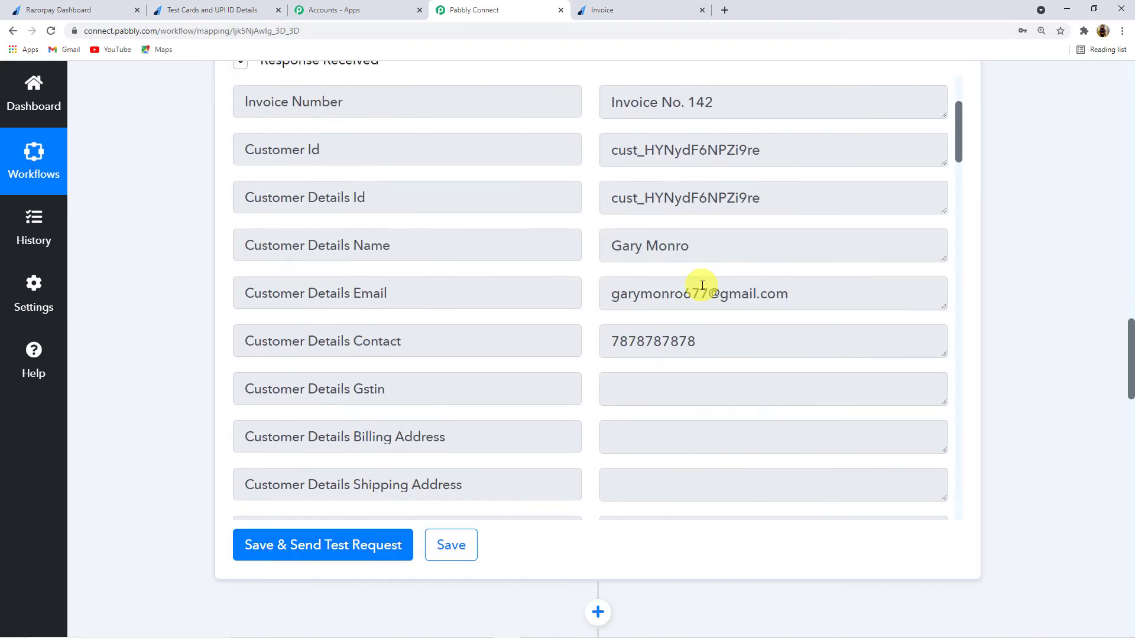
{"action": "scroll", "coordinate": [702, 286], "scroll_direction": "down", "scroll_amount": 7}
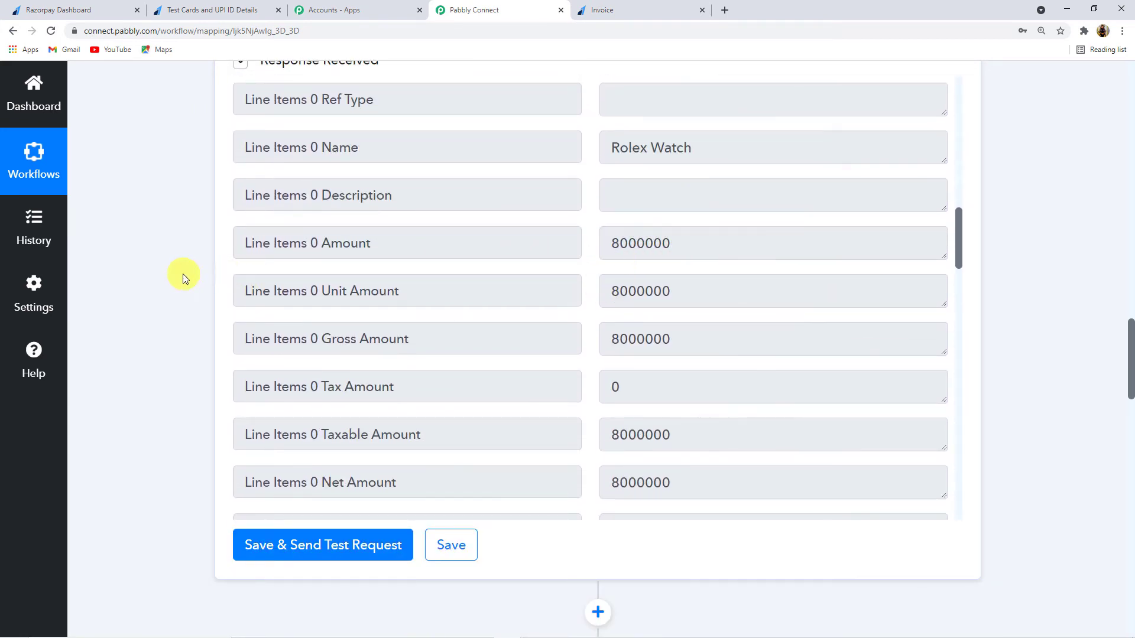
{"action": "scroll", "coordinate": [182, 274], "scroll_direction": "down", "scroll_amount": 10}
{"action": "scroll", "coordinate": [182, 274], "scroll_direction": "down", "scroll_amount": 3}
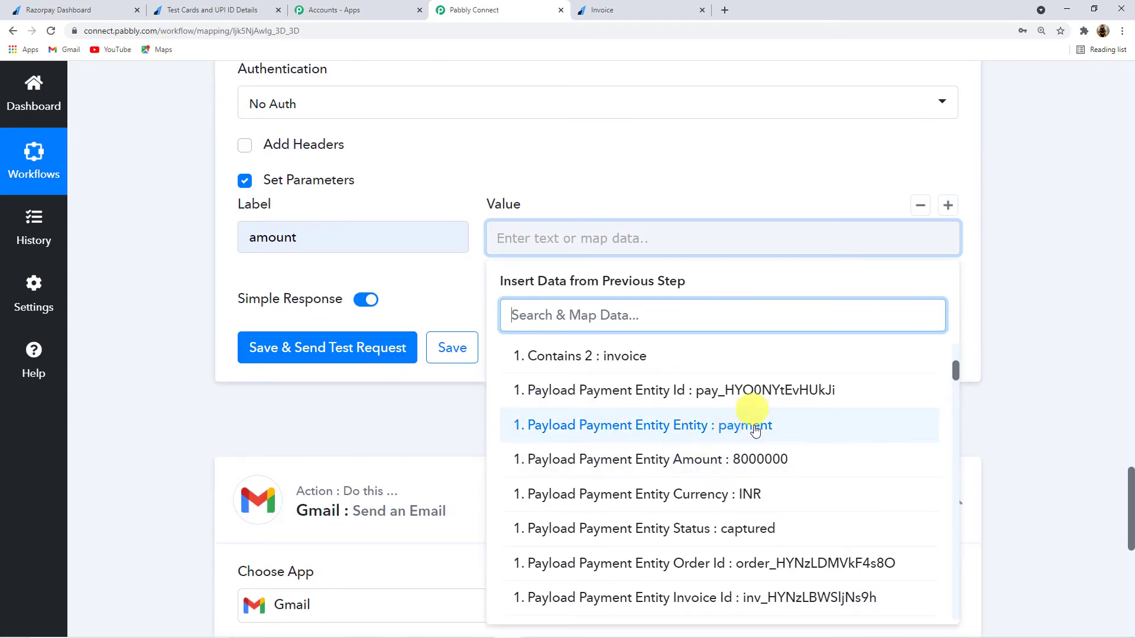
{"action": "left_click", "coordinate": [678, 468]}
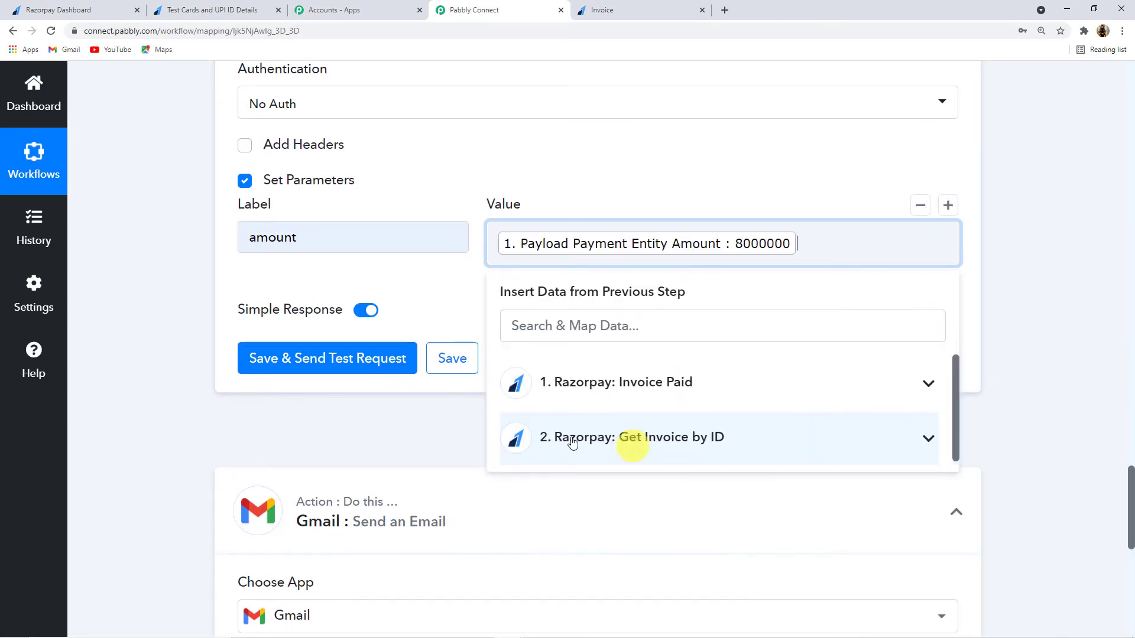
{"action": "left_click", "coordinate": [337, 368]}
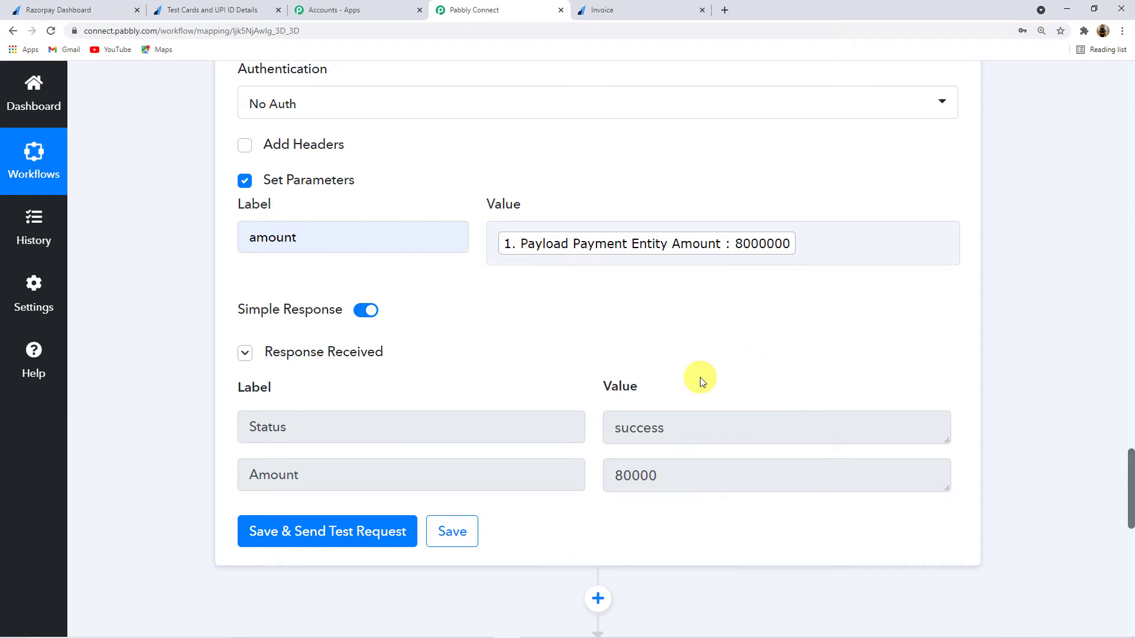
{"action": "scroll", "coordinate": [699, 379], "scroll_direction": "down", "scroll_amount": 3}
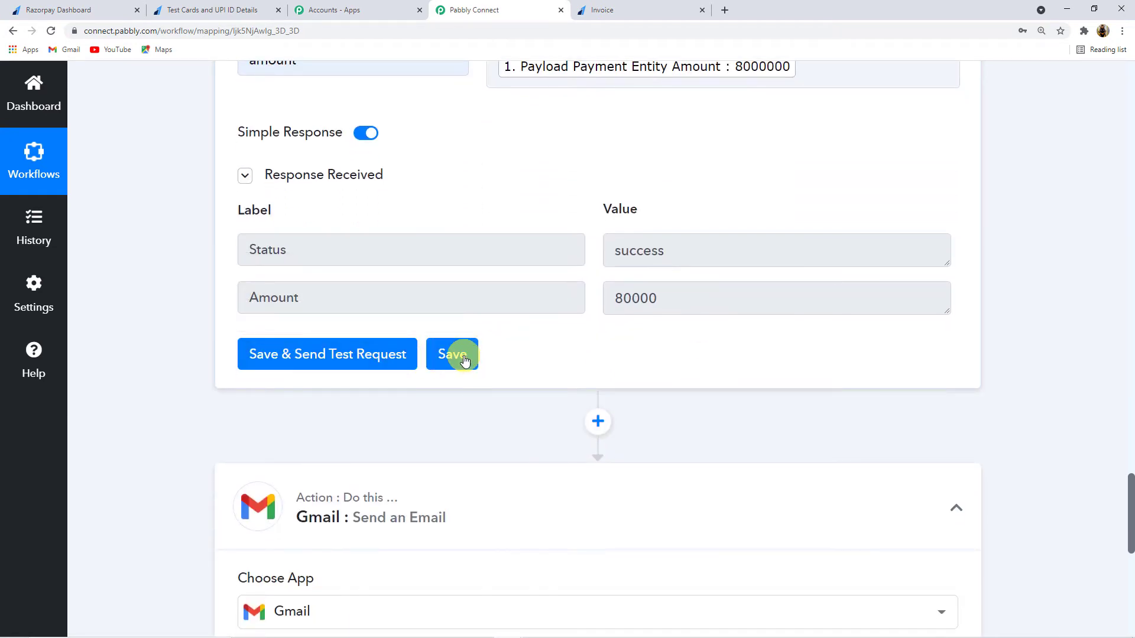
Step: Save the API by Pabbly step, dismiss the Data Saved Successfully confirmation, and scroll to Gmail
{"action": "left_click", "coordinate": [455, 355]}
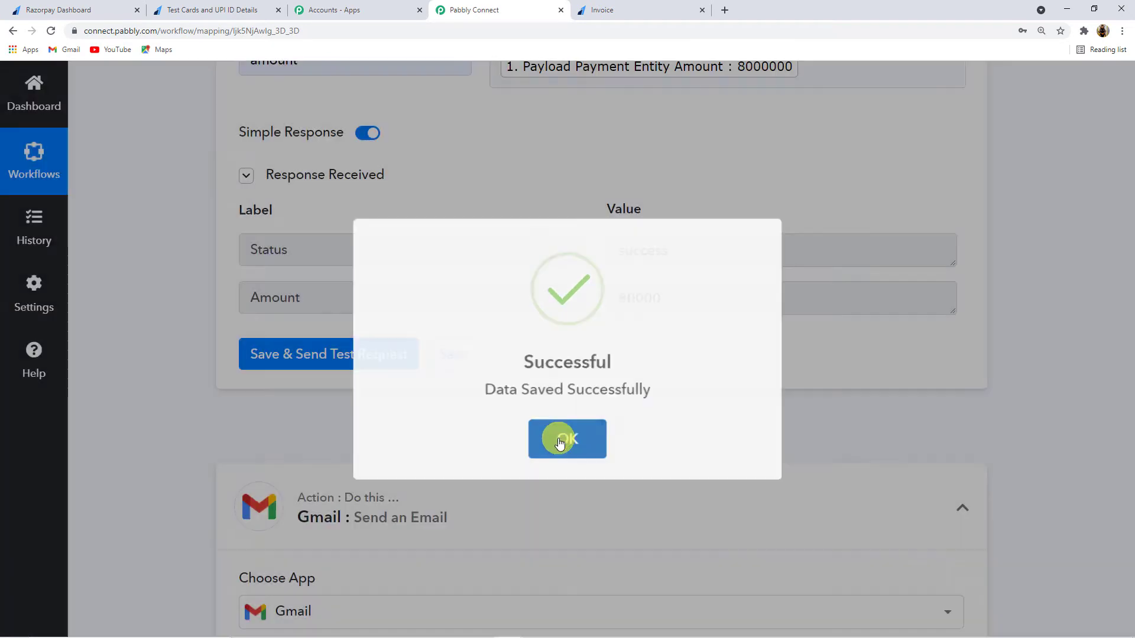
{"action": "left_click", "coordinate": [560, 437]}
{"action": "scroll", "coordinate": [544, 418], "scroll_direction": "down", "scroll_amount": 3}
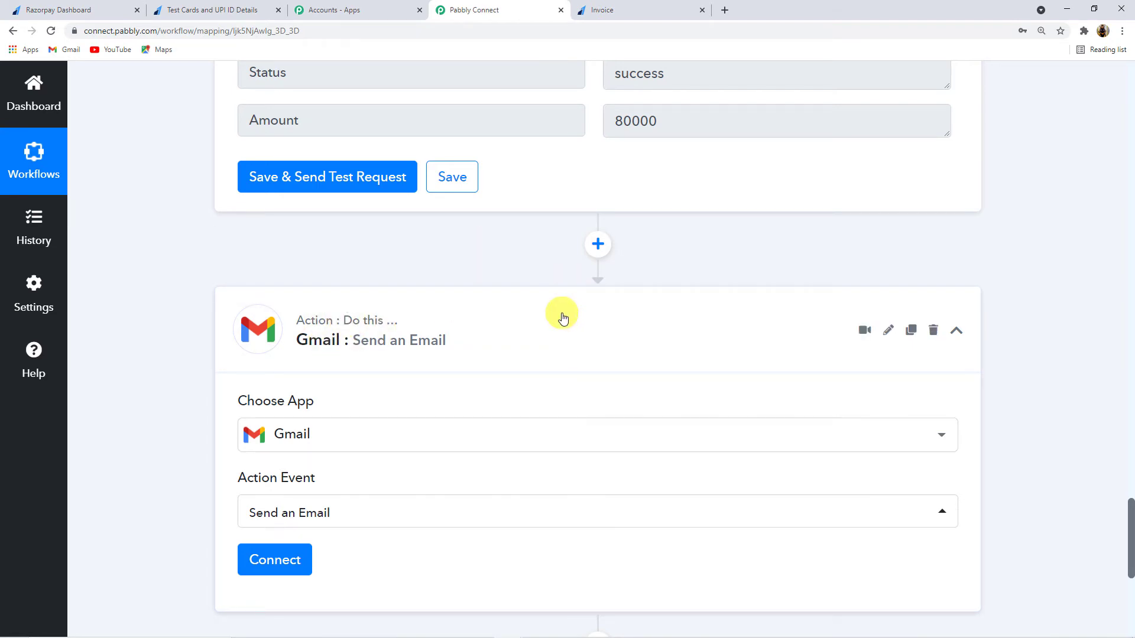
{"action": "scroll", "coordinate": [563, 318], "scroll_direction": "down", "scroll_amount": 2}
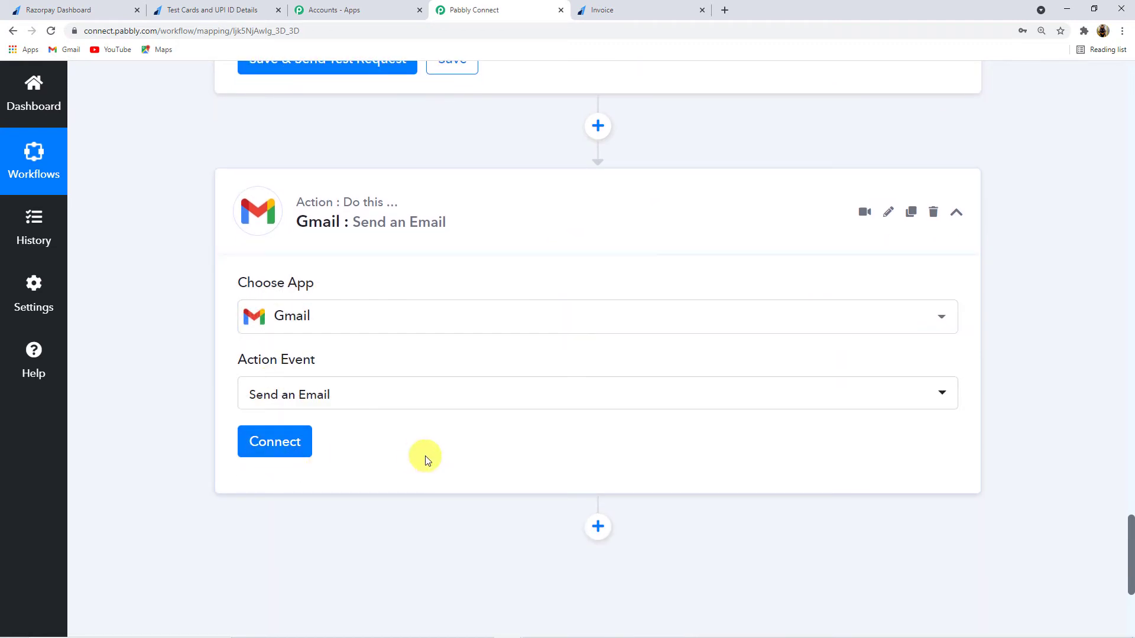
Step: Authorize a new Gmail #4 connection by choosing the Google account and allowing access
{"action": "left_click", "coordinate": [277, 449]}
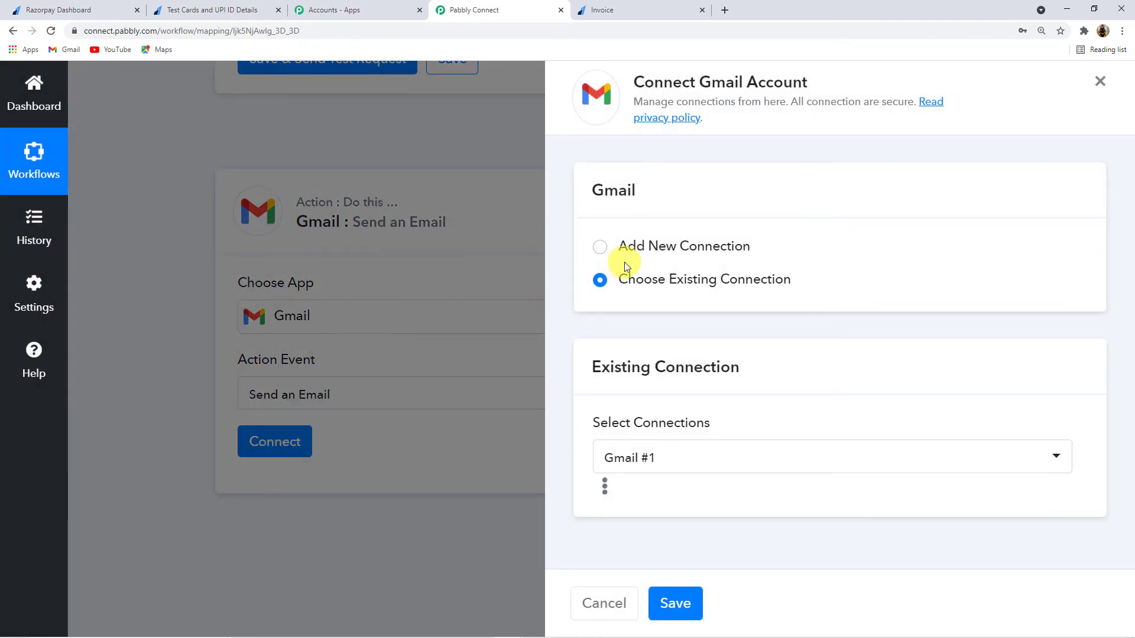
{"action": "left_click", "coordinate": [601, 248]}
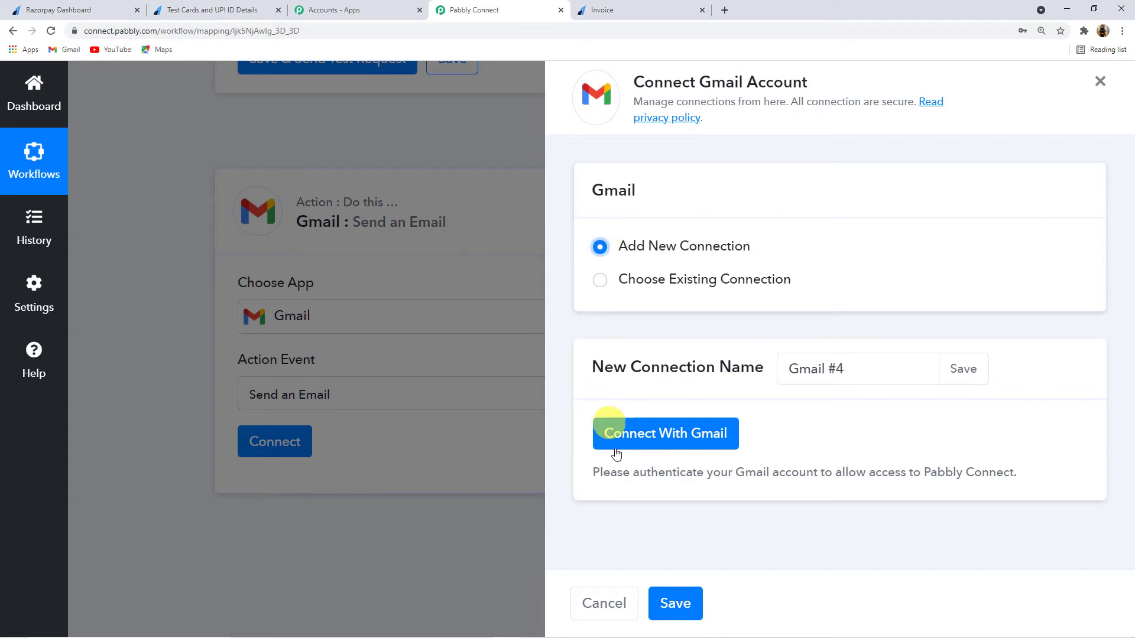
{"action": "left_click", "coordinate": [688, 434]}
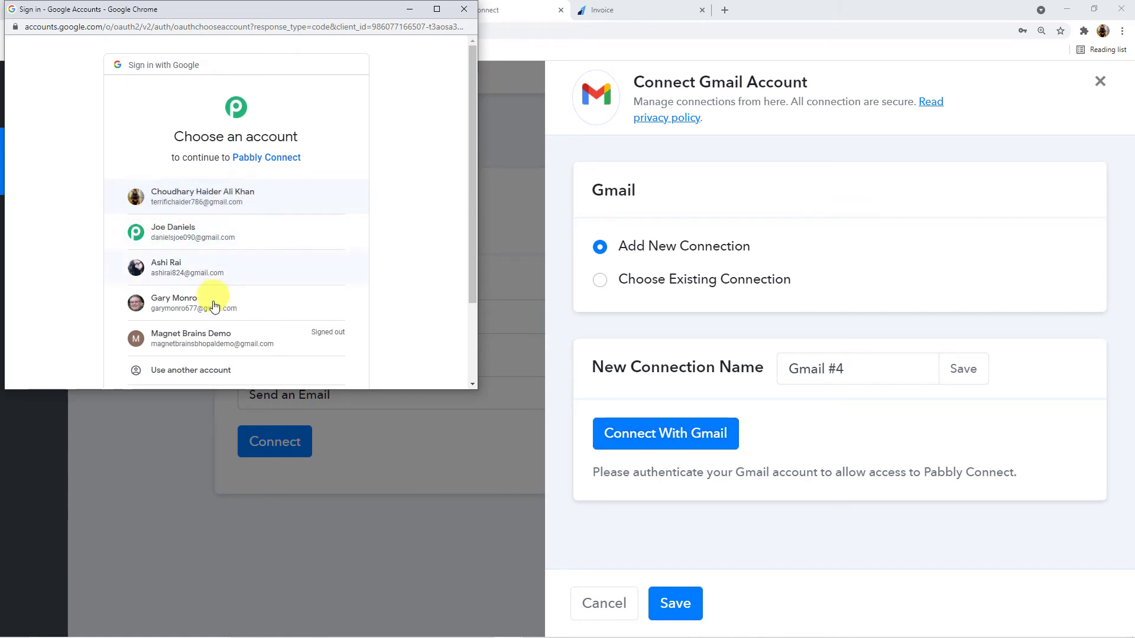
{"action": "scroll", "coordinate": [214, 305], "scroll_direction": "down", "scroll_amount": 2}
{"action": "scroll", "coordinate": [214, 303], "scroll_direction": "up", "scroll_amount": 2}
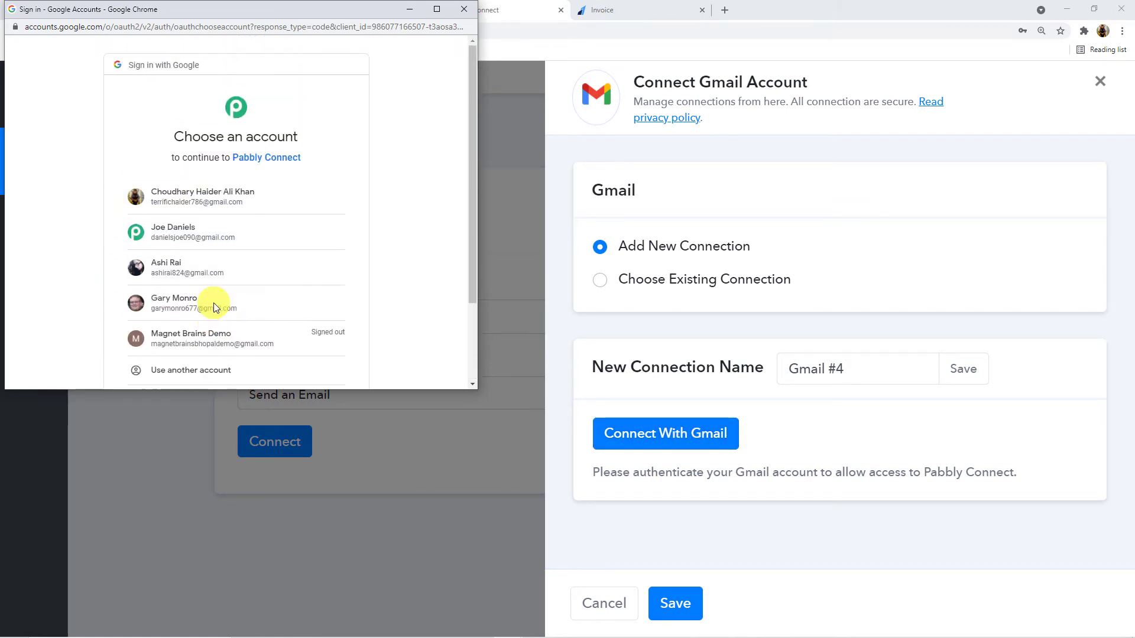
{"action": "left_click", "coordinate": [266, 196]}
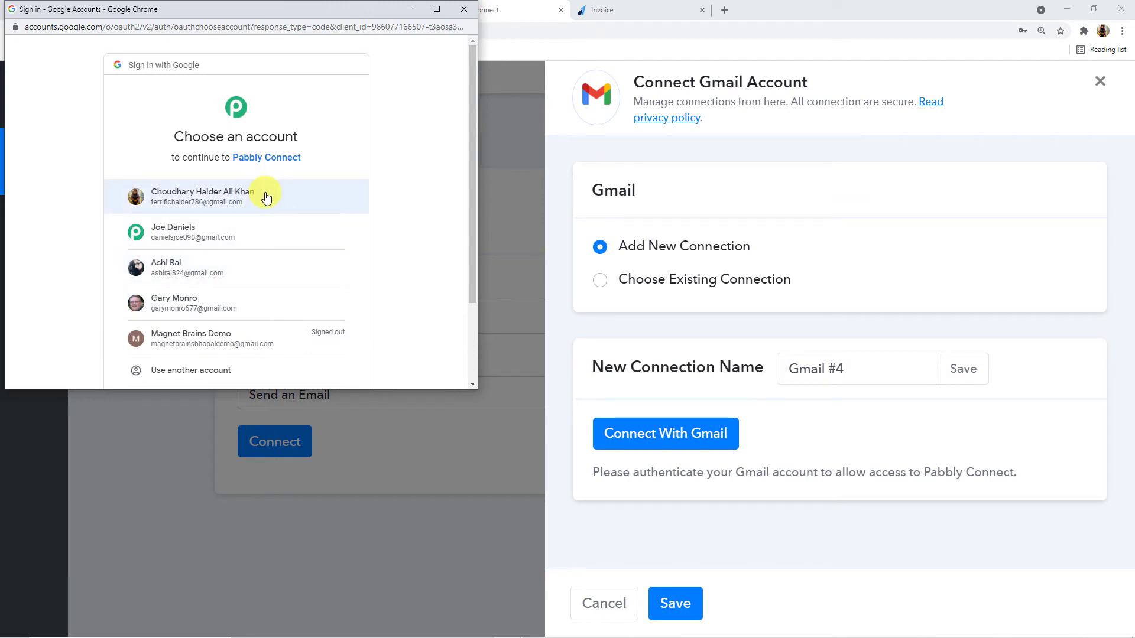
{"action": "left_click", "coordinate": [212, 196]}
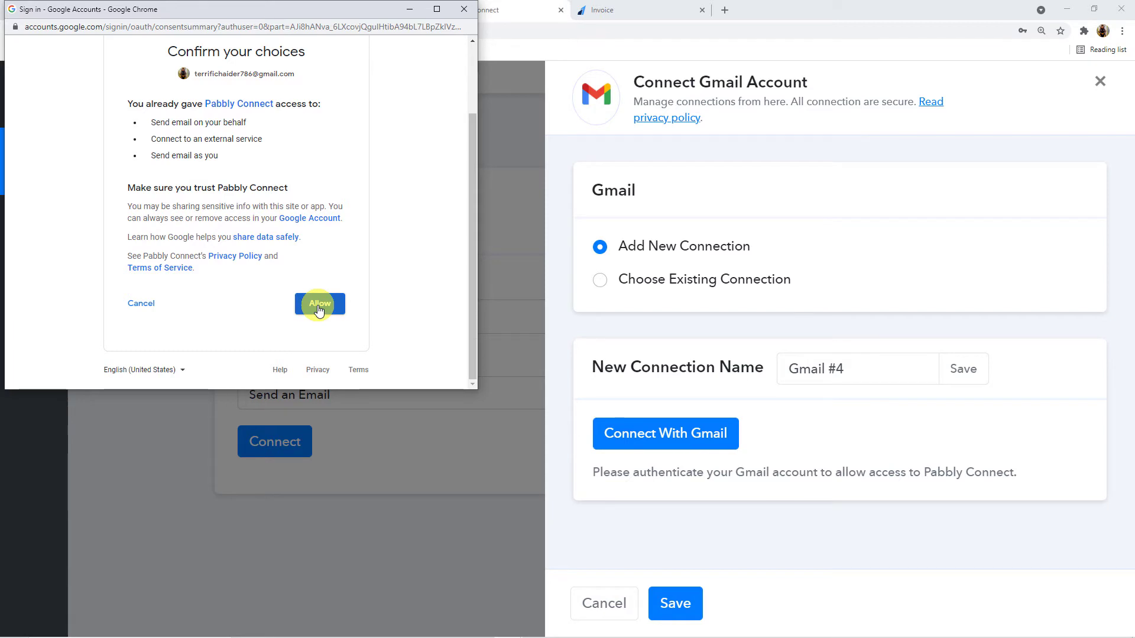
{"action": "left_click", "coordinate": [319, 305]}
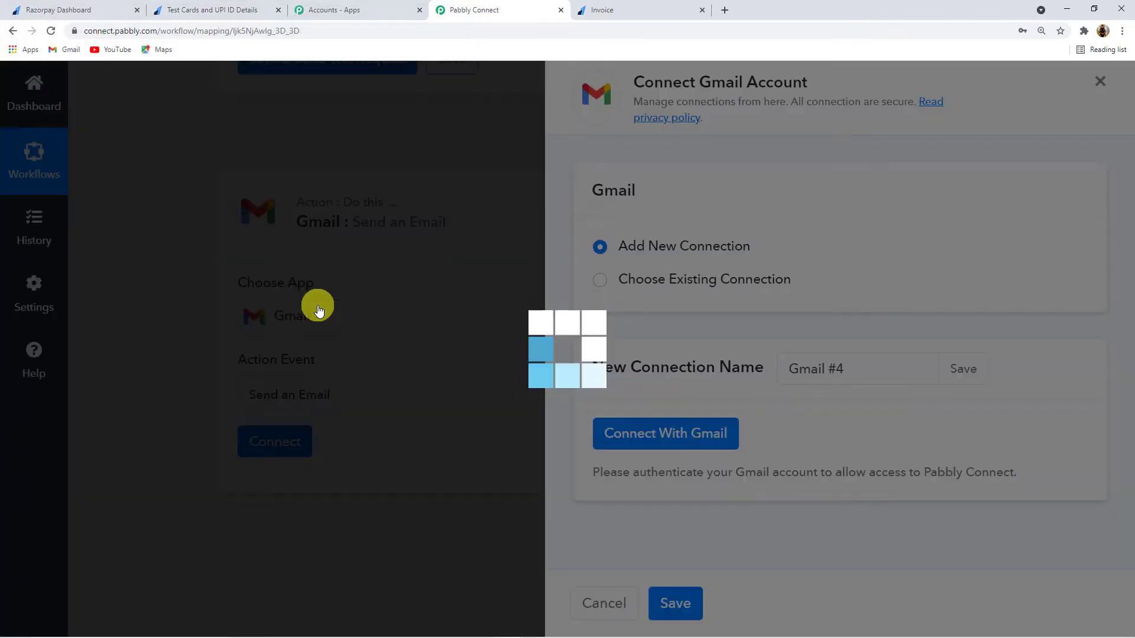
{"action": "left_click", "coordinate": [554, 434]}
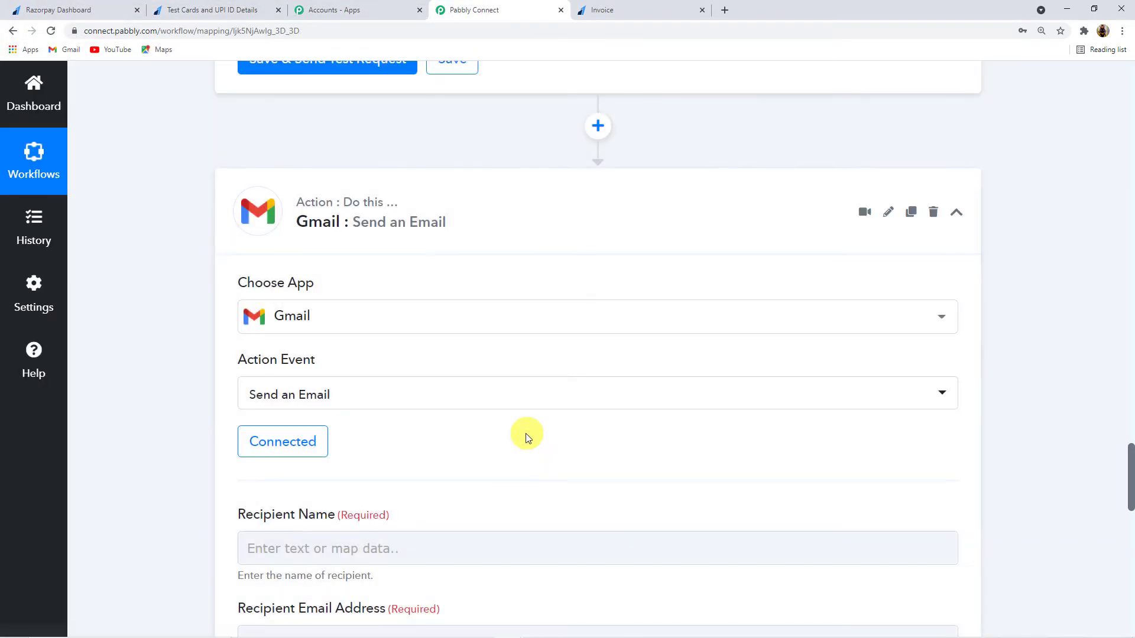
Step: Map Razorpay Invoice Paid's Payload Payment Entity Card Name into Recipient Name
{"action": "scroll", "coordinate": [470, 437], "scroll_direction": "down", "scroll_amount": 3}
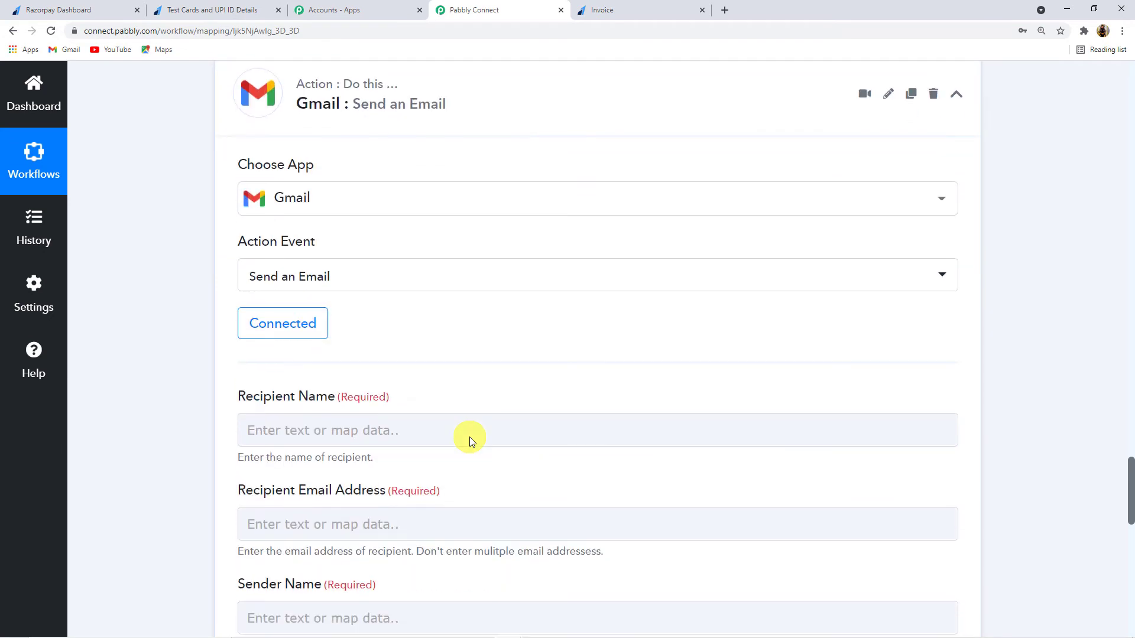
{"action": "left_click", "coordinate": [379, 371]}
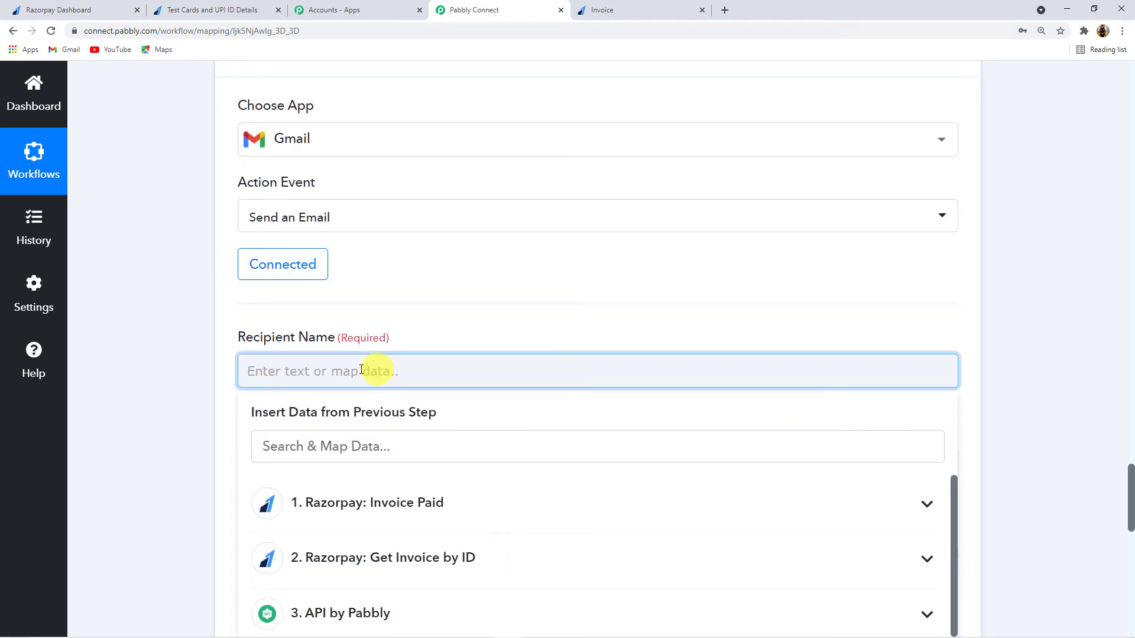
{"action": "left_click", "coordinate": [189, 360]}
{"action": "scroll", "coordinate": [188, 357], "scroll_direction": "up", "scroll_amount": 20}
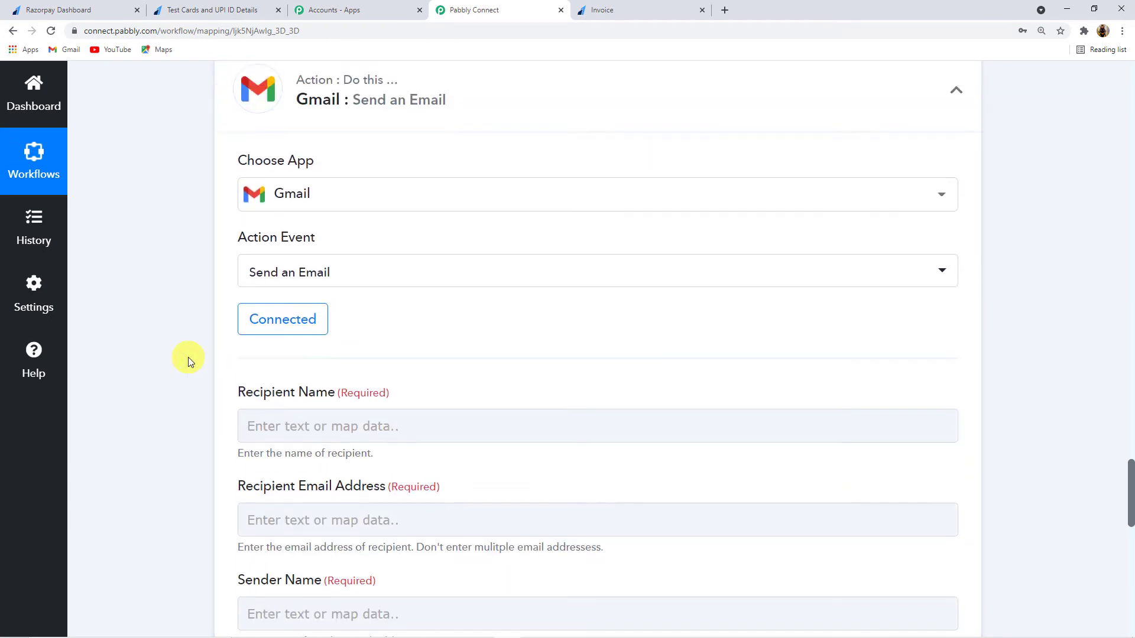
{"action": "scroll", "coordinate": [188, 357], "scroll_direction": "up", "scroll_amount": 3}
{"action": "scroll", "coordinate": [828, 313], "scroll_direction": "up", "scroll_amount": 18}
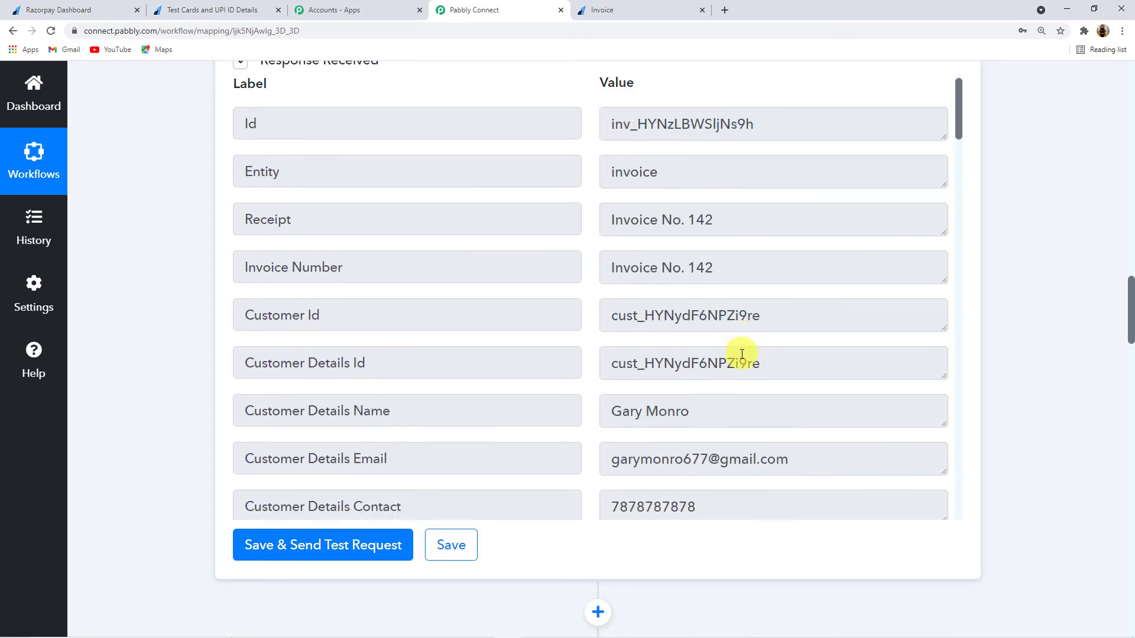
{"action": "scroll", "coordinate": [742, 355], "scroll_direction": "down", "scroll_amount": 15}
{"action": "scroll", "coordinate": [742, 354], "scroll_direction": "down", "scroll_amount": 15}
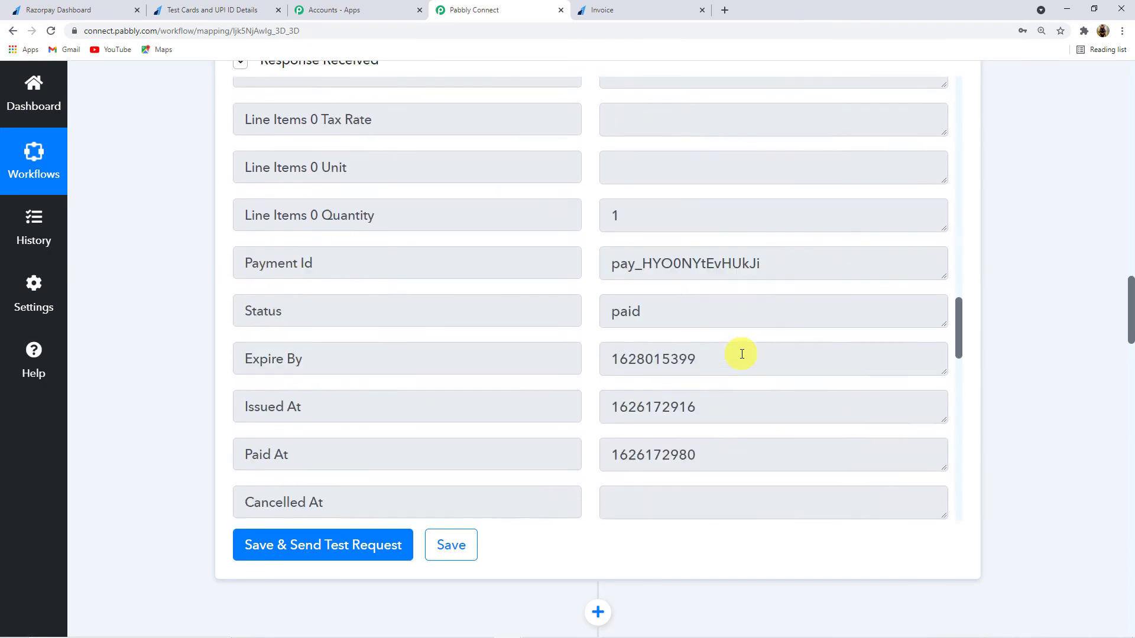
{"action": "scroll", "coordinate": [729, 356], "scroll_direction": "down", "scroll_amount": 8}
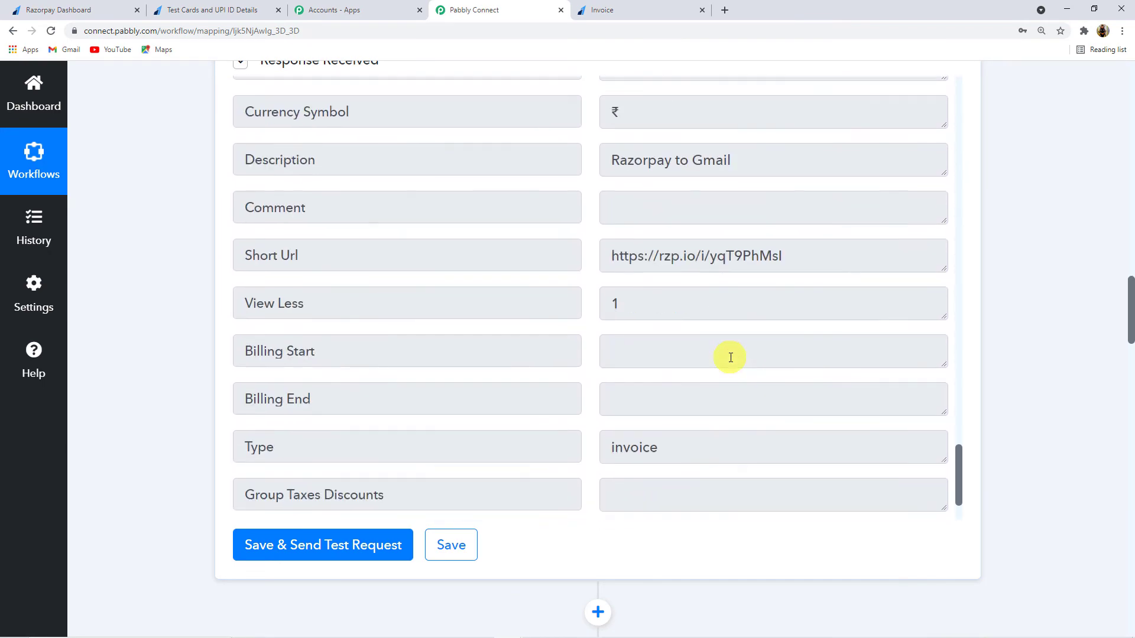
{"action": "scroll", "coordinate": [148, 355], "scroll_direction": "down", "scroll_amount": 10}
{"action": "scroll", "coordinate": [150, 360], "scroll_direction": "down", "scroll_amount": 15}
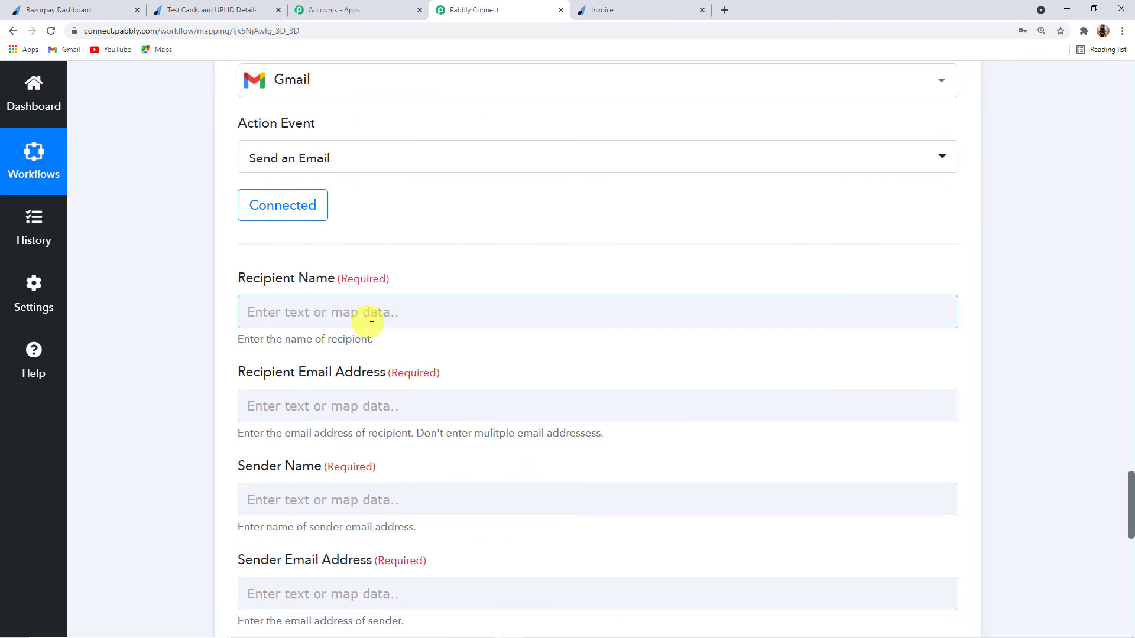
{"action": "left_click", "coordinate": [377, 312]}
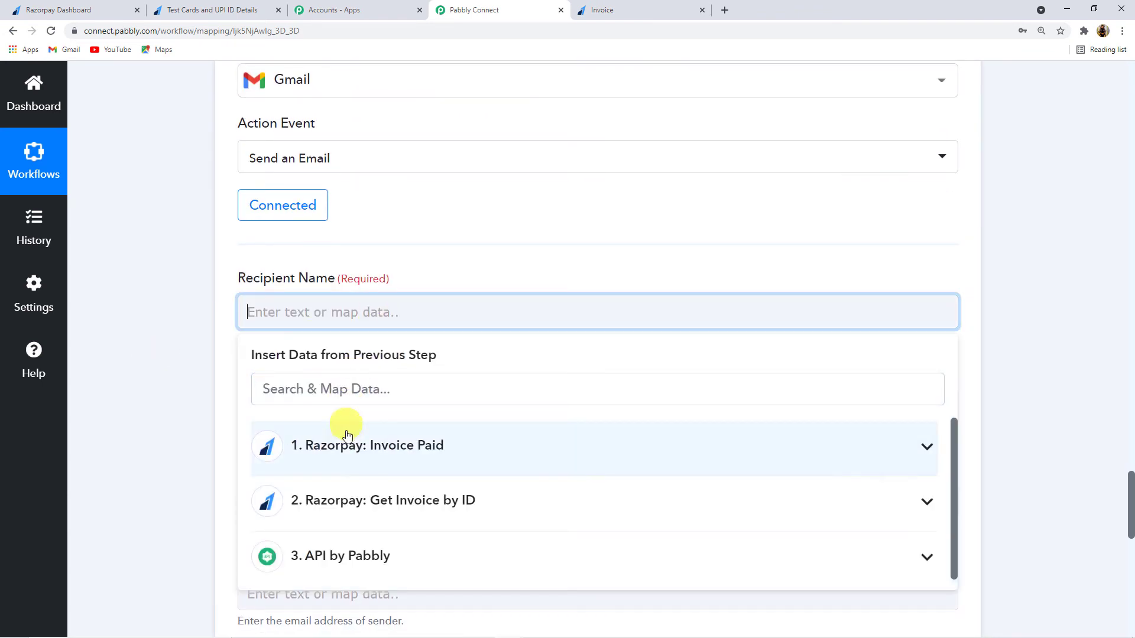
{"action": "left_click", "coordinate": [393, 451]}
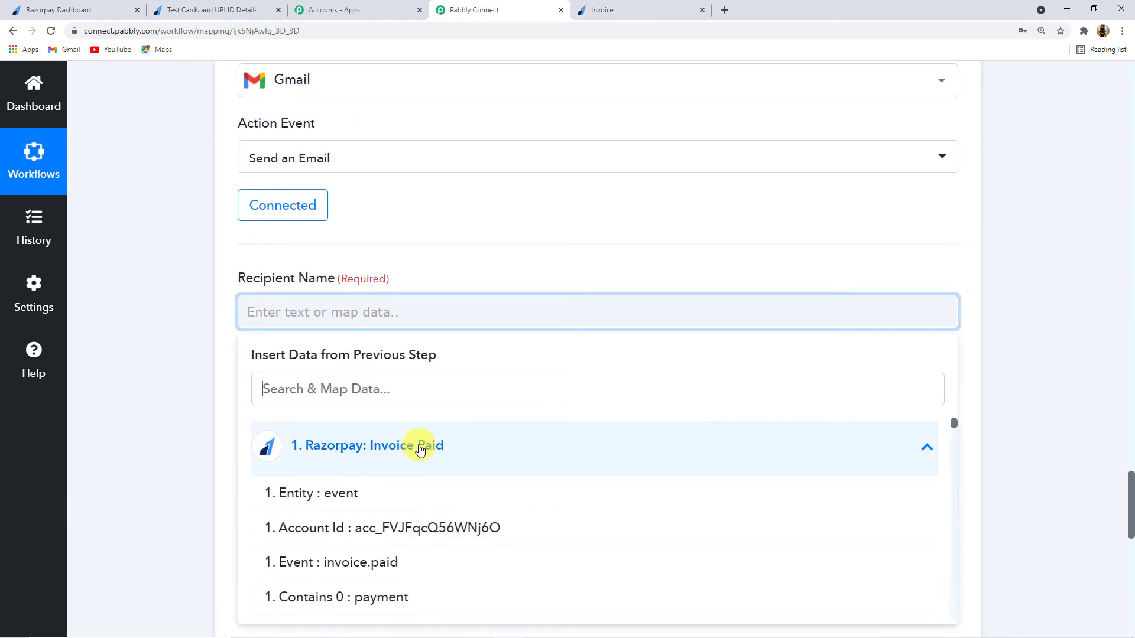
{"action": "left_click", "coordinate": [356, 389]}
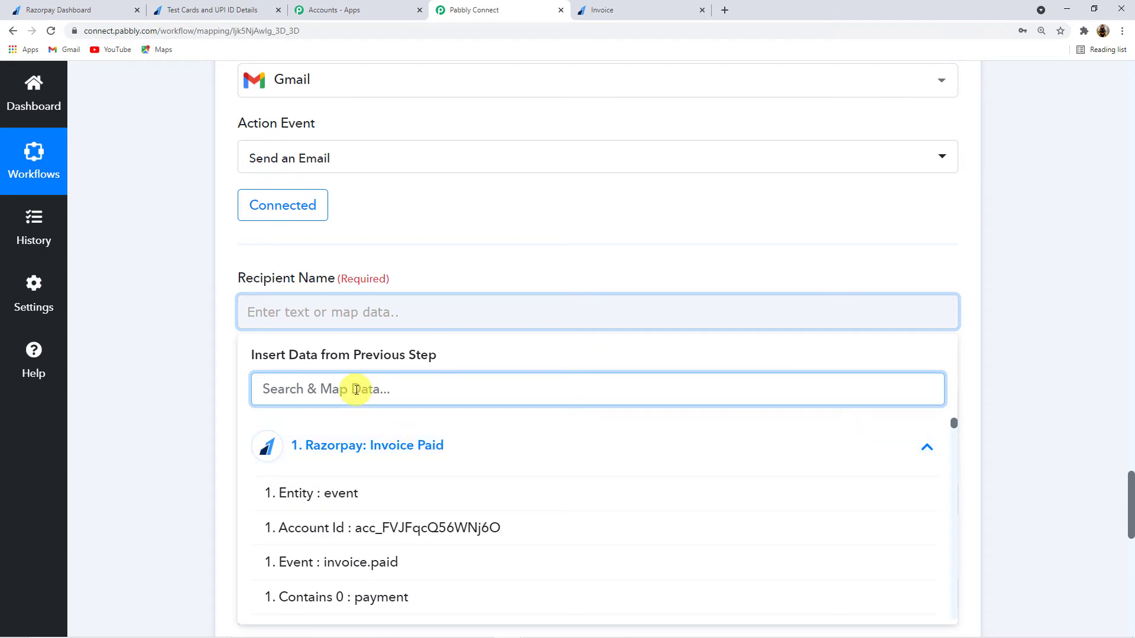
{"action": "type", "text": "Recip"}
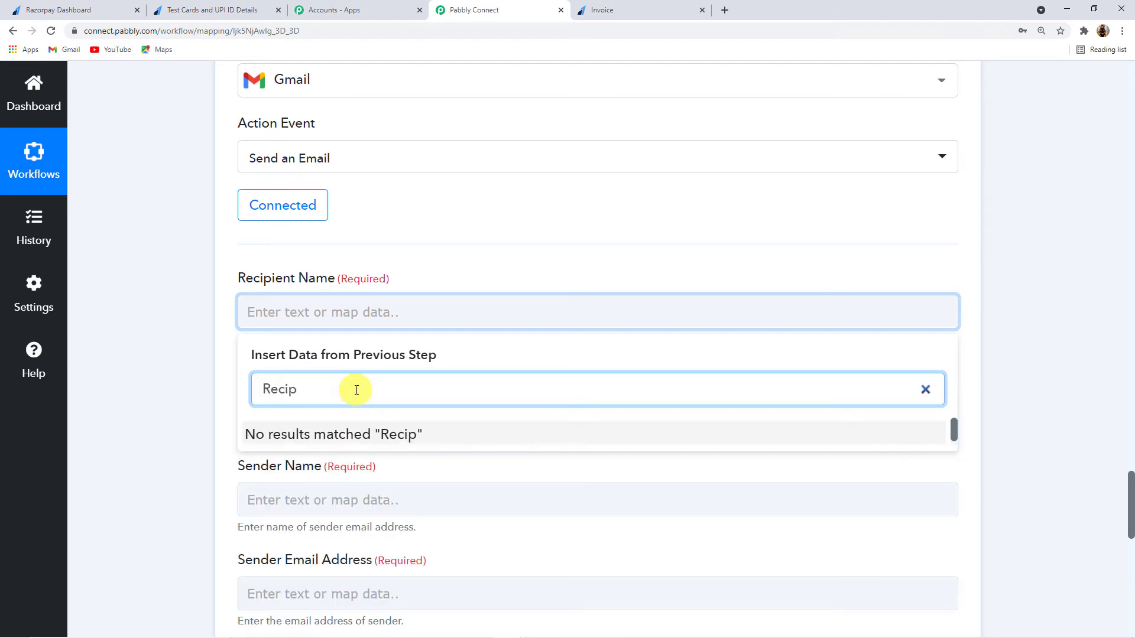
{"action": "key", "text": "BackSpace"}
{"action": "key", "text": "BackSpace"}
{"action": "key", "text": "BackSpace"}
{"action": "key", "text": "BackSpace"}
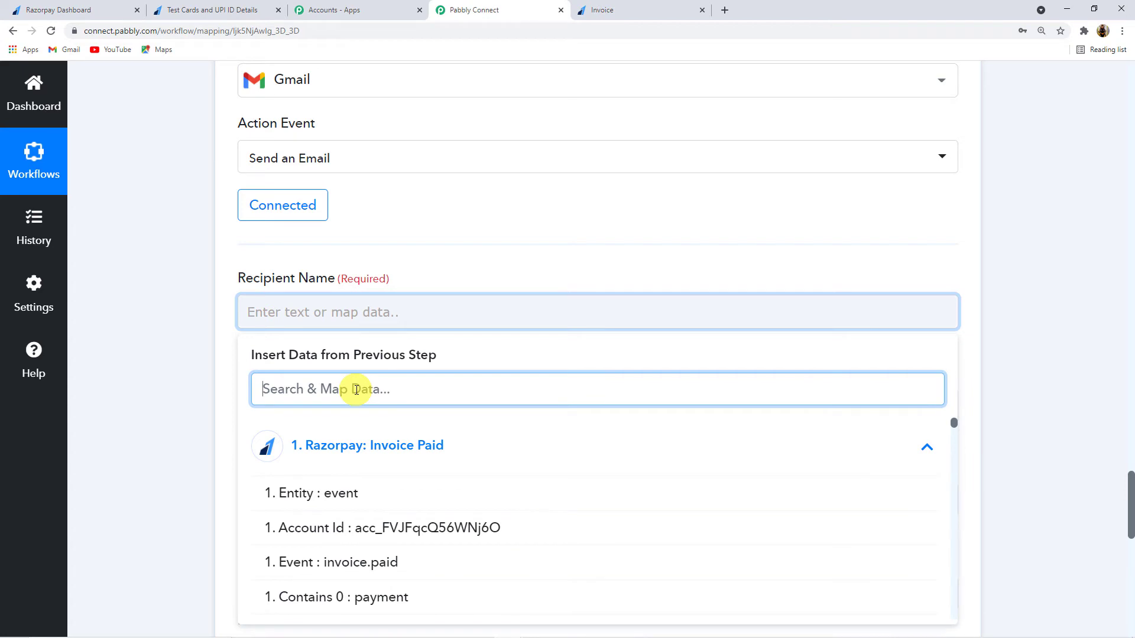
{"action": "scroll", "coordinate": [374, 481], "scroll_direction": "down", "scroll_amount": 6}
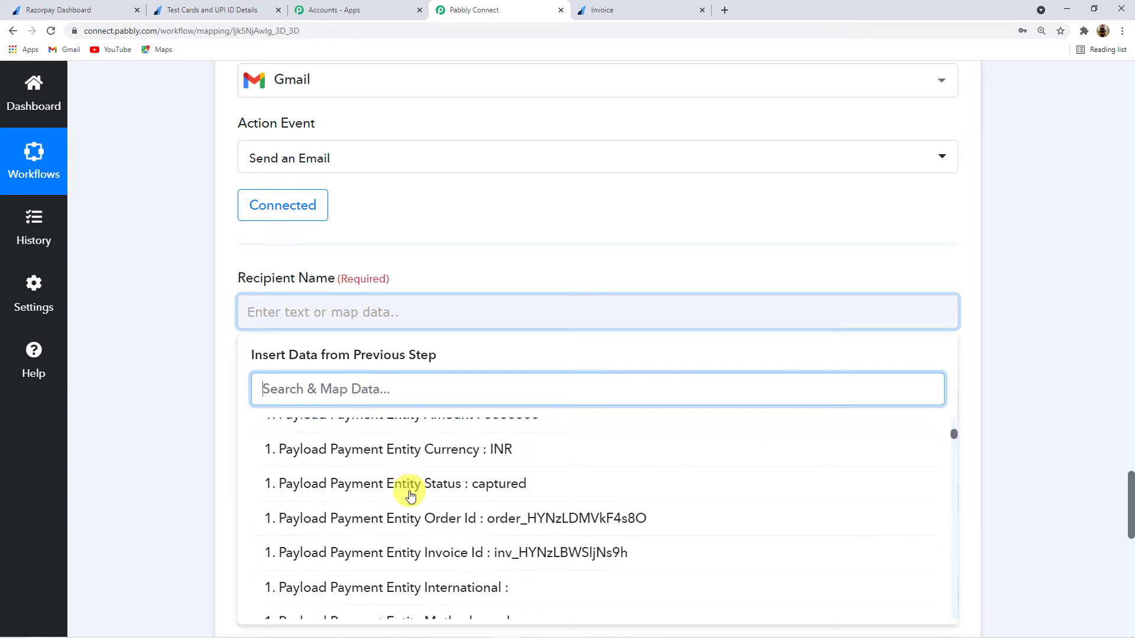
{"action": "scroll", "coordinate": [410, 495], "scroll_direction": "down", "scroll_amount": 8}
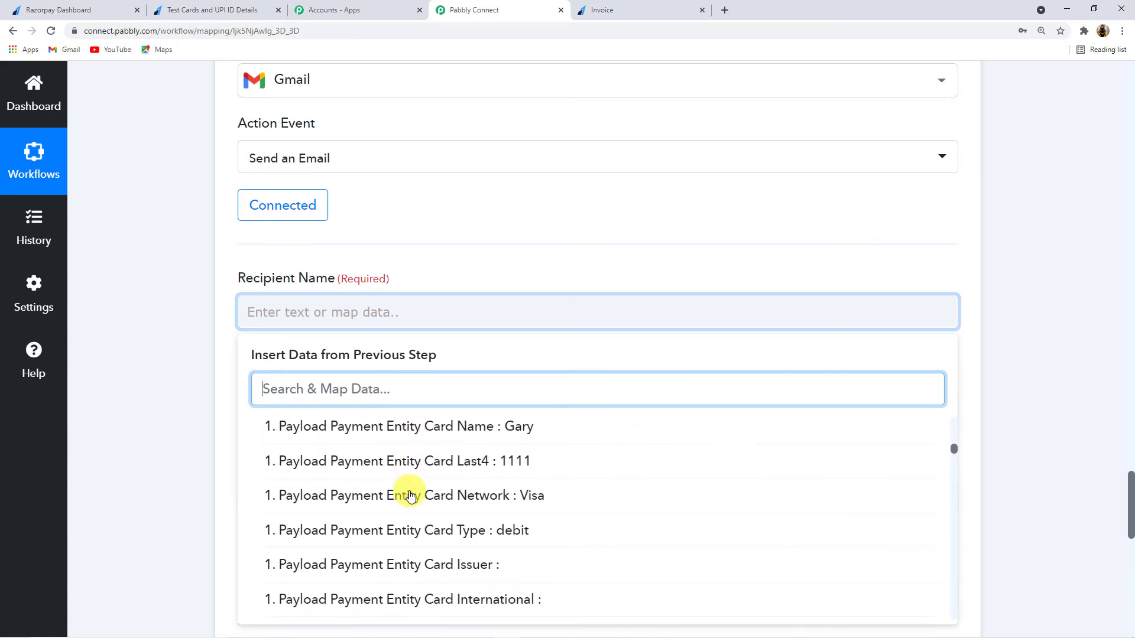
{"action": "scroll", "coordinate": [408, 495], "scroll_direction": "up", "scroll_amount": 1}
{"action": "left_click", "coordinate": [424, 494]}
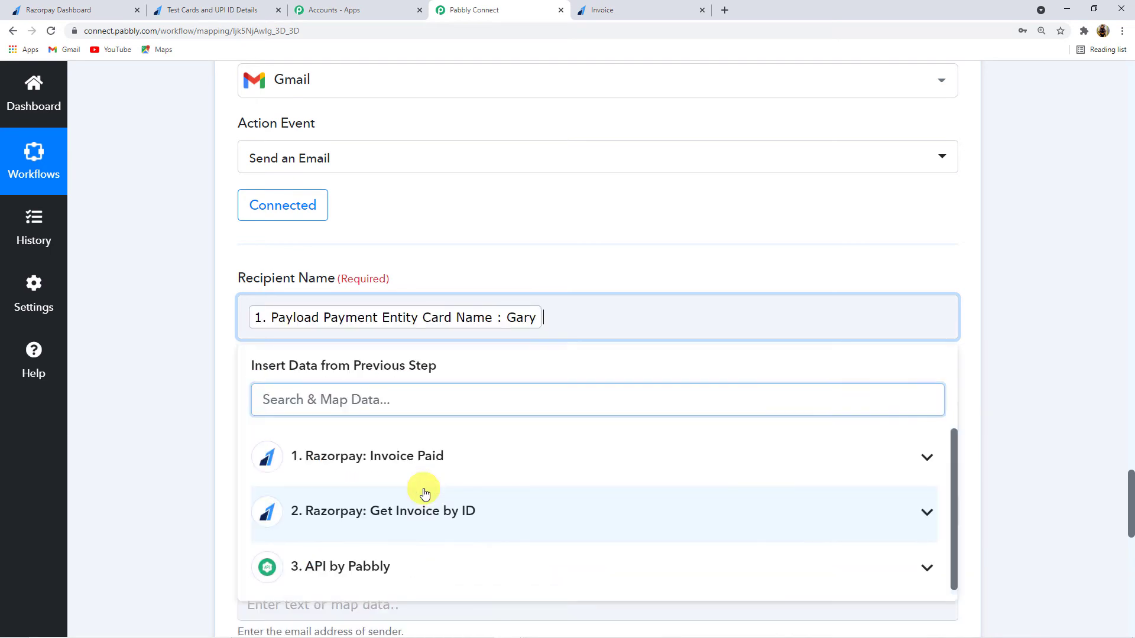
{"action": "left_click", "coordinate": [166, 397]}
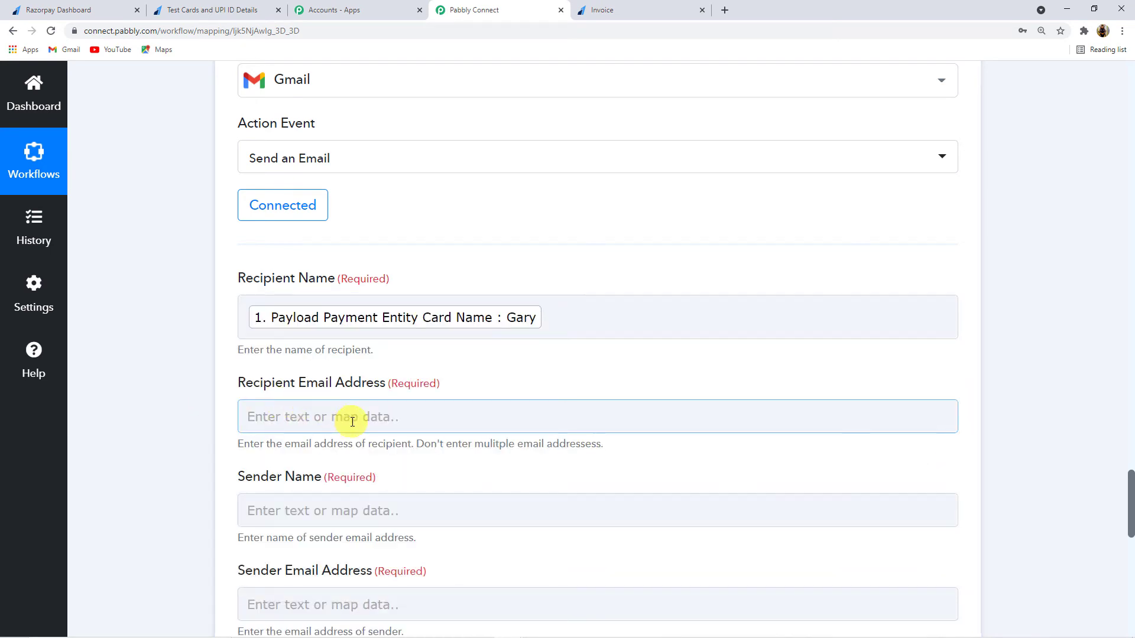
Step: Map Razorpay Invoice Paid's Payload Payment Entity Email into Recipient Email Address
{"action": "scroll", "coordinate": [195, 403], "scroll_direction": "down", "scroll_amount": 1}
{"action": "left_click", "coordinate": [339, 356]}
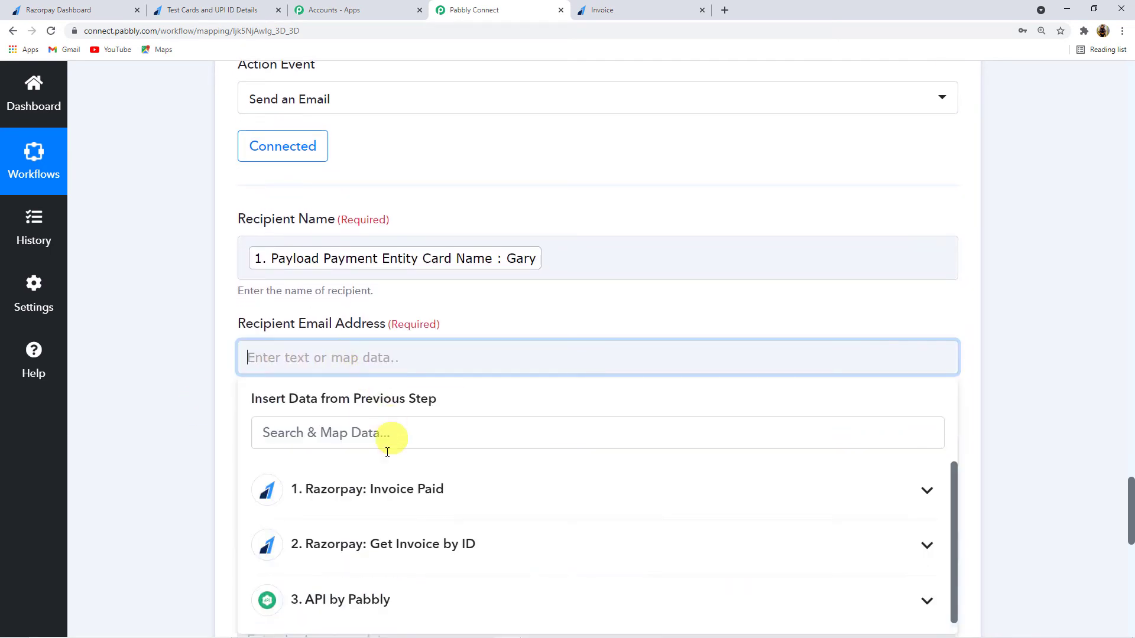
{"action": "left_click", "coordinate": [253, 489]}
{"action": "scroll", "coordinate": [231, 479], "scroll_direction": "down", "scroll_amount": 3}
{"action": "scroll", "coordinate": [380, 461], "scroll_direction": "down", "scroll_amount": 6}
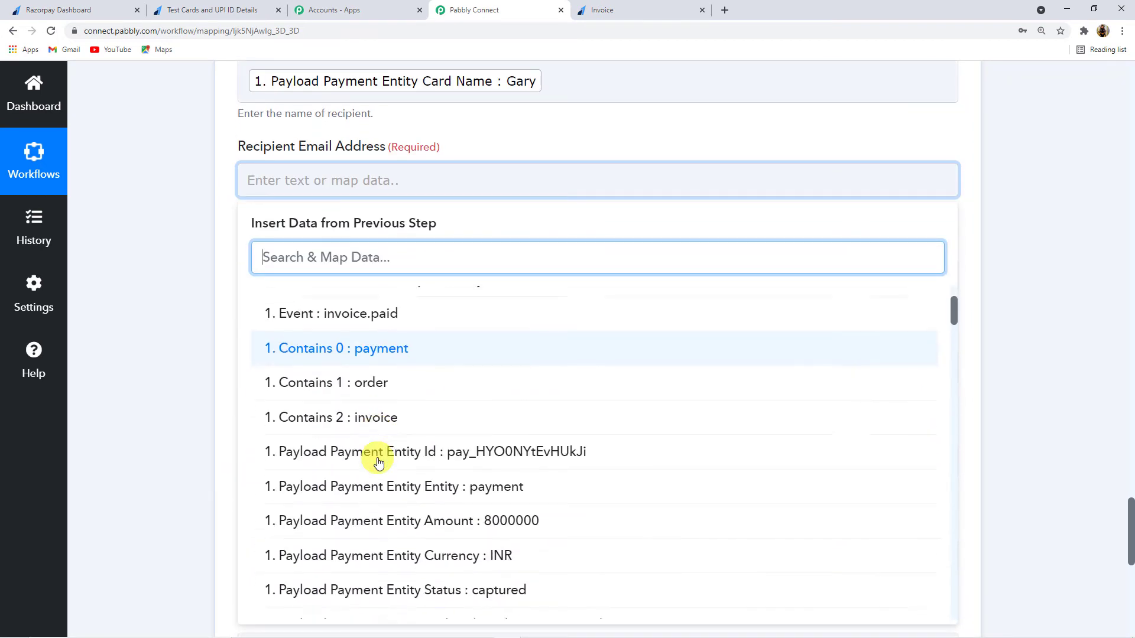
{"action": "scroll", "coordinate": [378, 462], "scroll_direction": "down", "scroll_amount": 10}
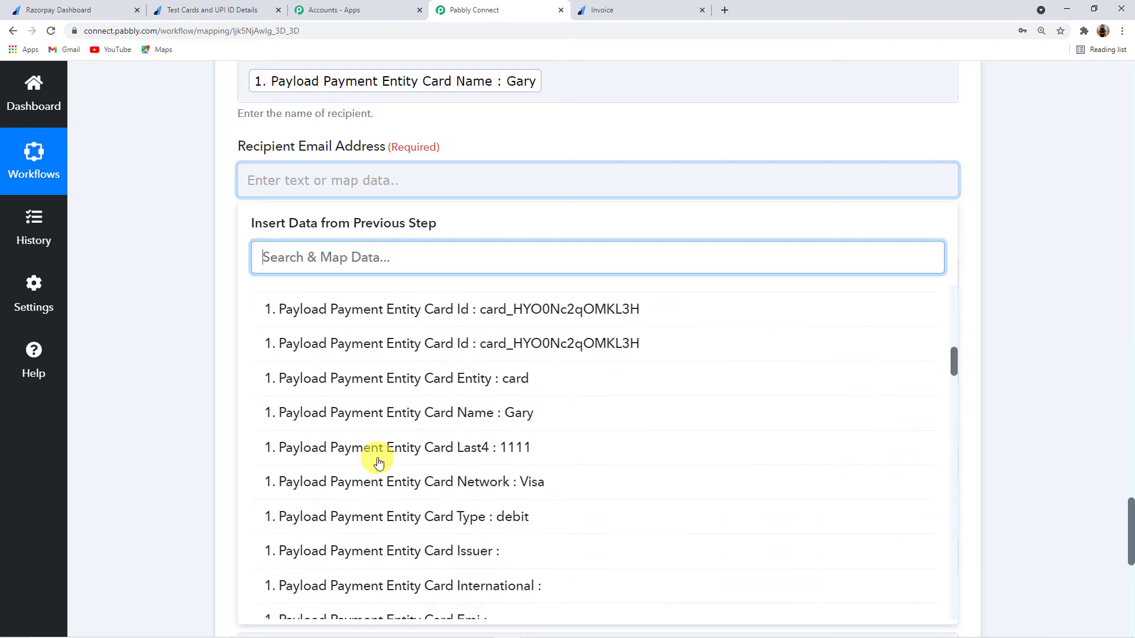
{"action": "scroll", "coordinate": [379, 463], "scroll_direction": "down", "scroll_amount": 2}
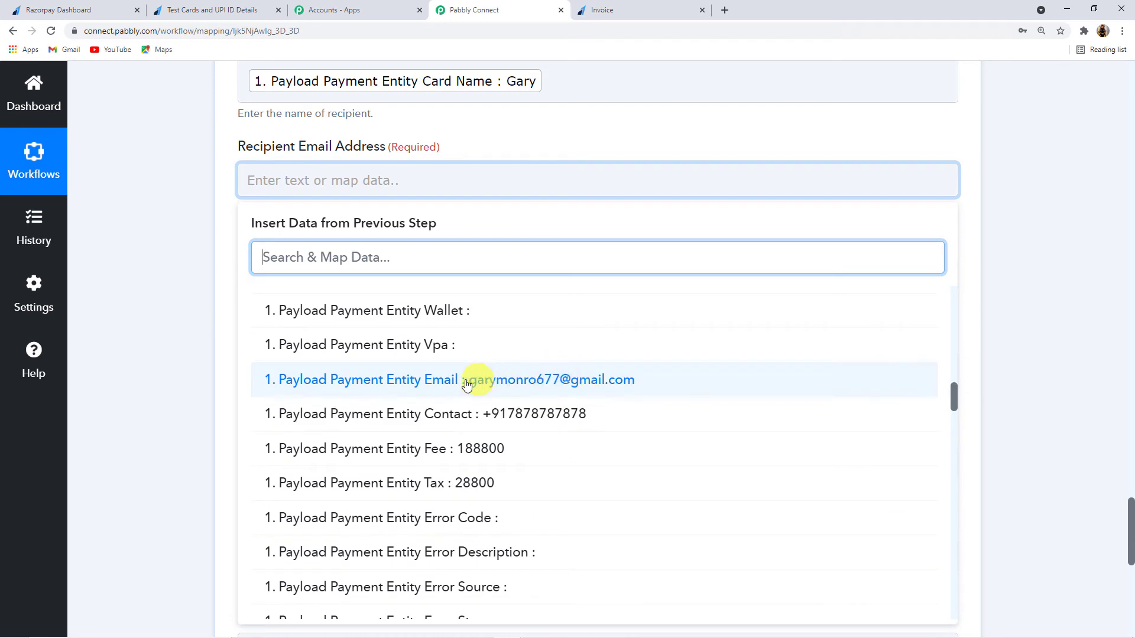
{"action": "left_click", "coordinate": [509, 375]}
{"action": "left_click", "coordinate": [111, 380]}
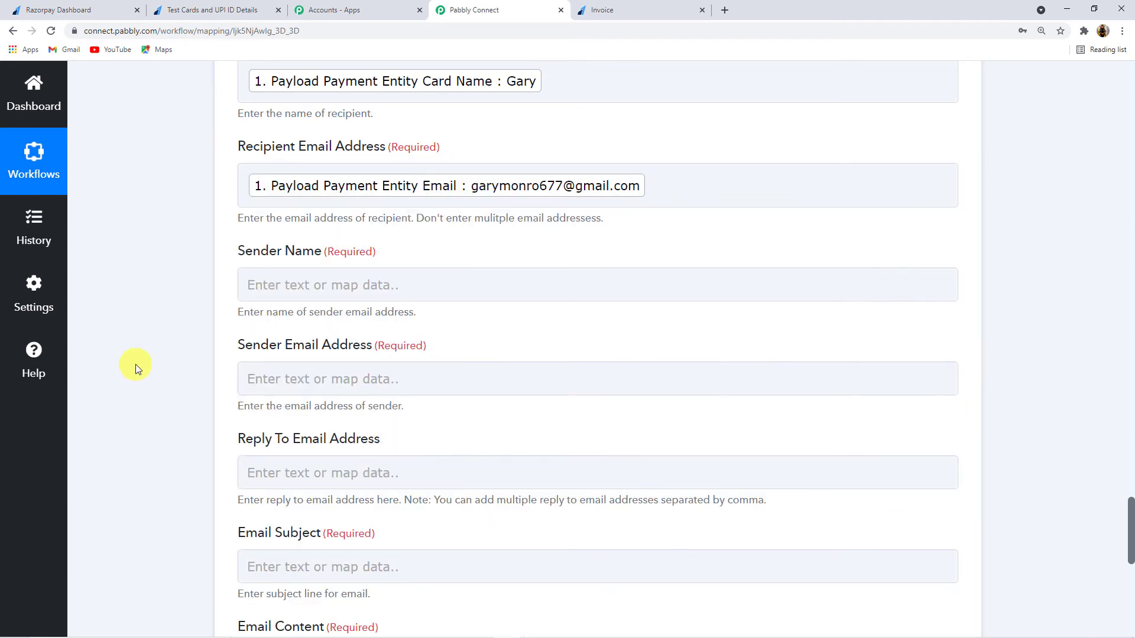
Step: Set the Gmail step's Sender Name to Pabbly
{"action": "scroll", "coordinate": [140, 367], "scroll_direction": "down", "scroll_amount": 1}
{"action": "left_click", "coordinate": [378, 226]}
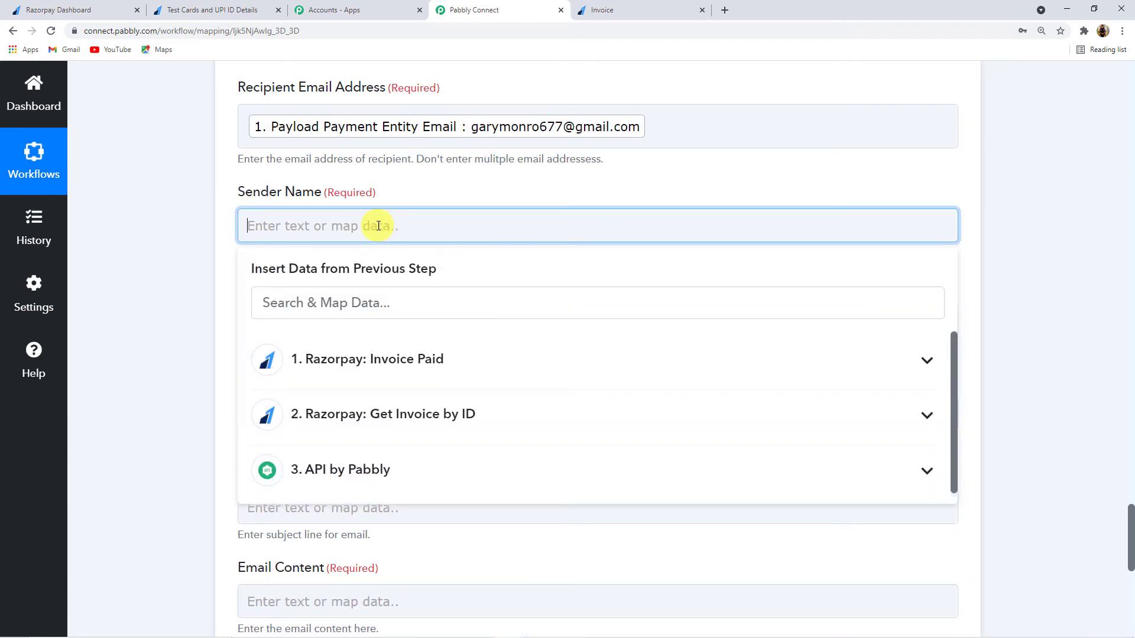
{"action": "type", "text": "Pabbly"}
{"action": "left_click", "coordinate": [133, 222]}
{"action": "scroll", "coordinate": [148, 227], "scroll_direction": "down", "scroll_amount": 1}
Step: Enter the sender's Gmail address in the Sender Email Address field
{"action": "left_click", "coordinate": [302, 261]}
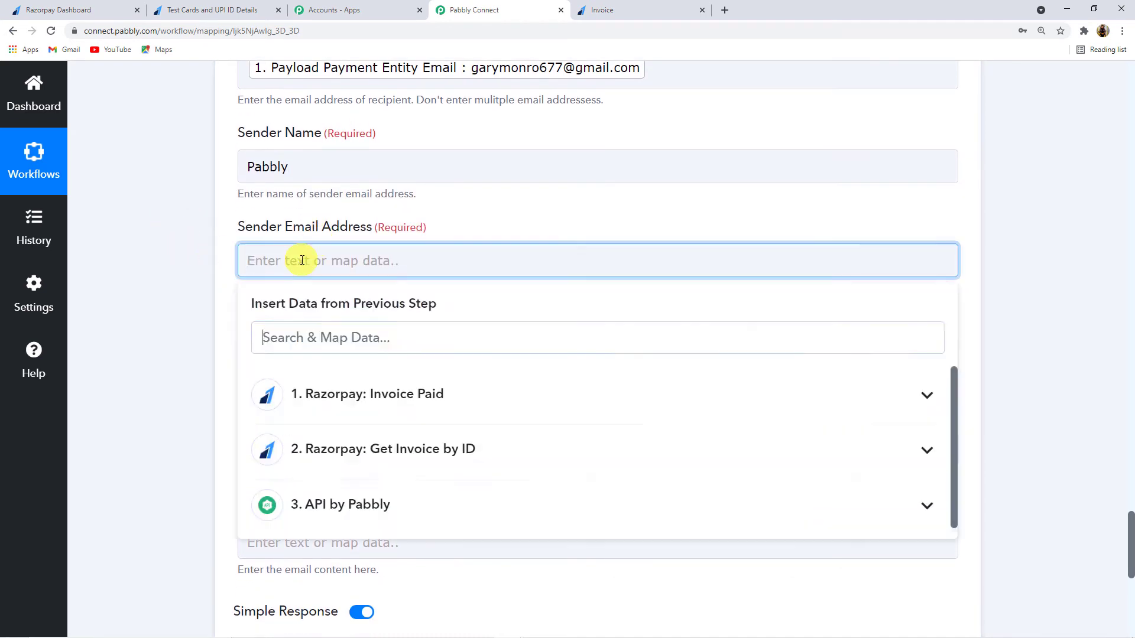
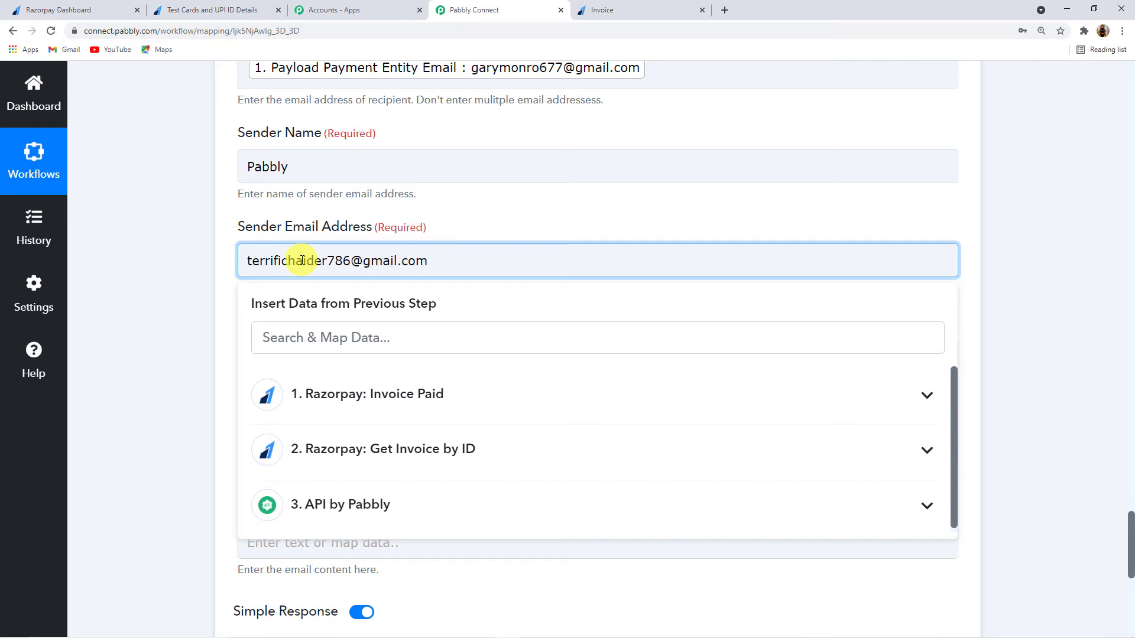
{"action": "left_click", "coordinate": [190, 307]}
{"action": "scroll", "coordinate": [180, 312], "scroll_direction": "down", "scroll_amount": 2}
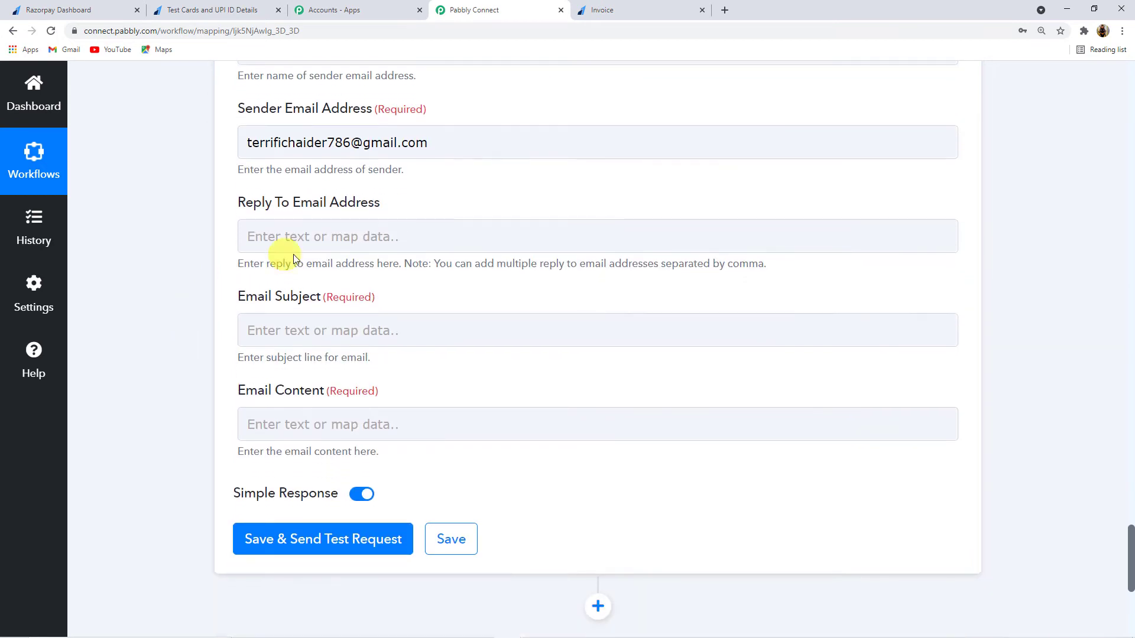
Step: Set Email Subject to 'Razorpay Invoice Paid:' plus the mapped Payload Order Entity Receipt (Invoice No. 142)
{"action": "left_click", "coordinate": [298, 238]}
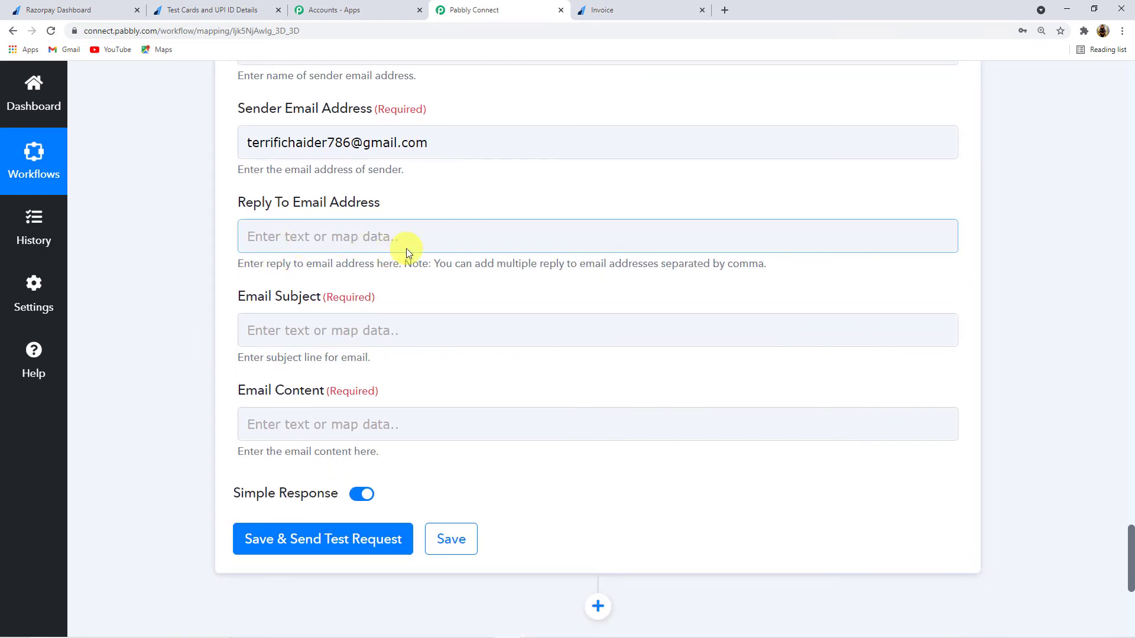
{"action": "left_click", "coordinate": [282, 331]}
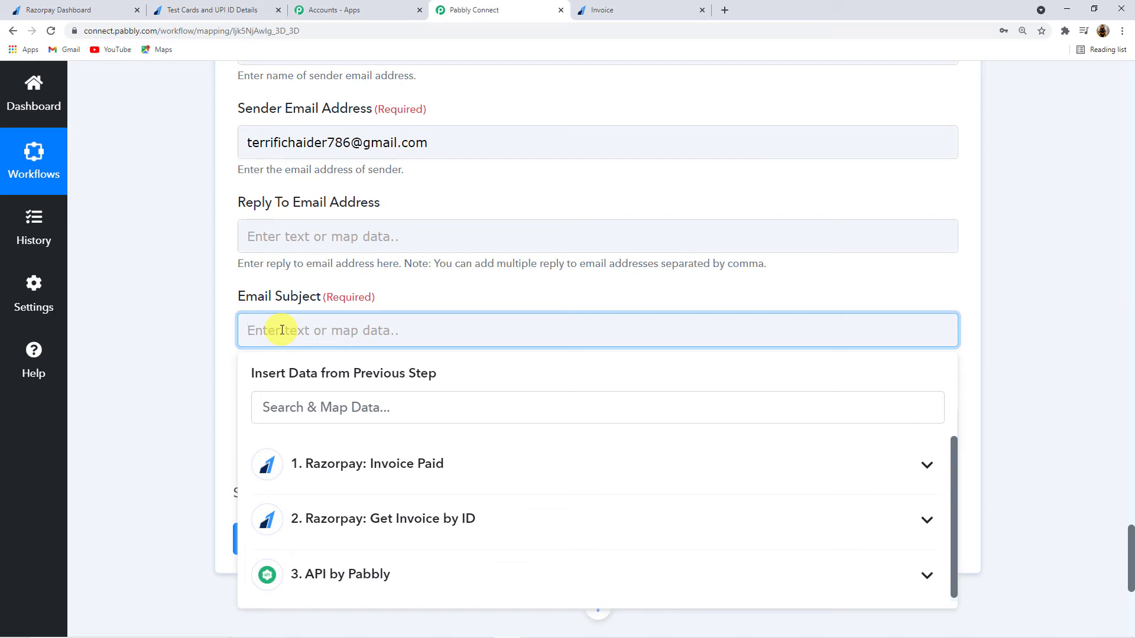
{"action": "type", "text": "Razorpay Invoice Paid:"}
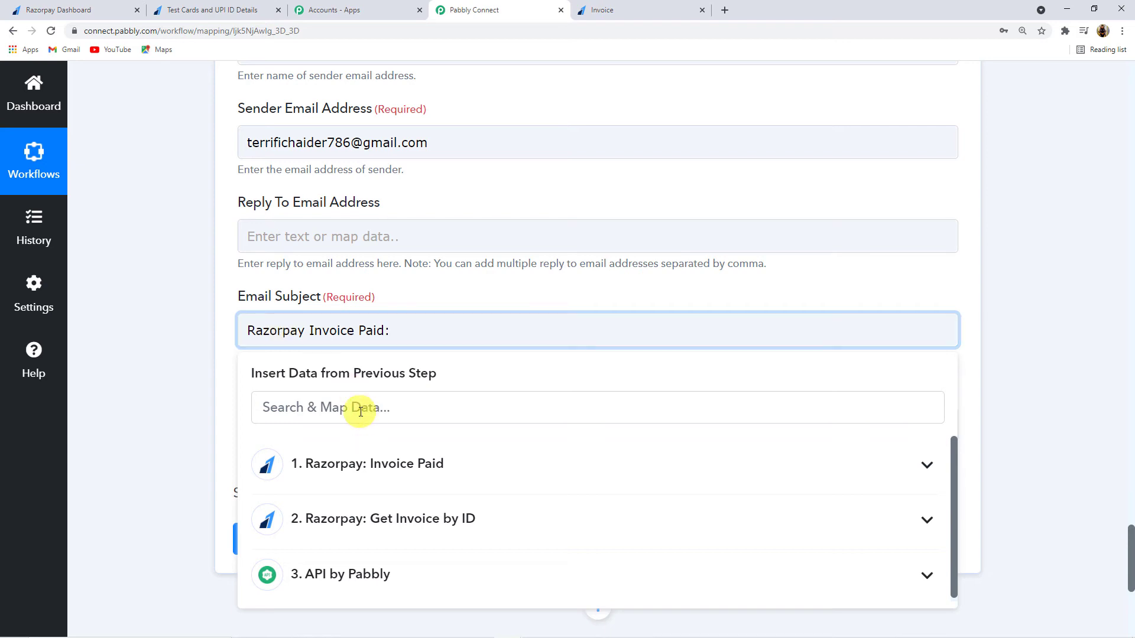
{"action": "left_click", "coordinate": [391, 460]}
{"action": "scroll", "coordinate": [449, 537], "scroll_direction": "down", "scroll_amount": 6}
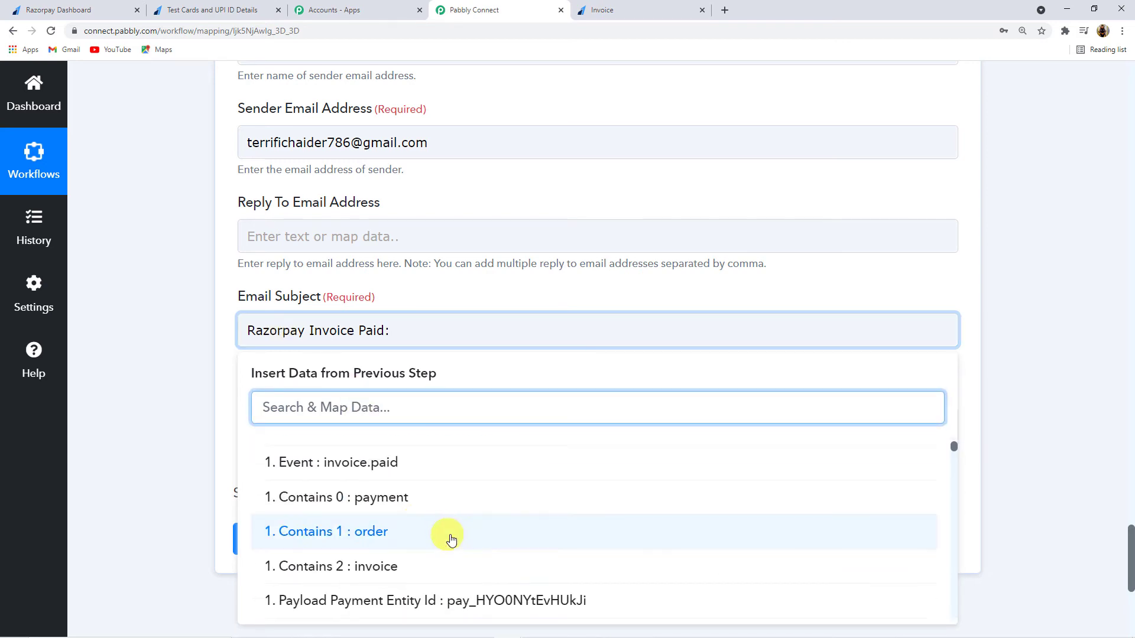
{"action": "scroll", "coordinate": [500, 539], "scroll_direction": "down", "scroll_amount": 10}
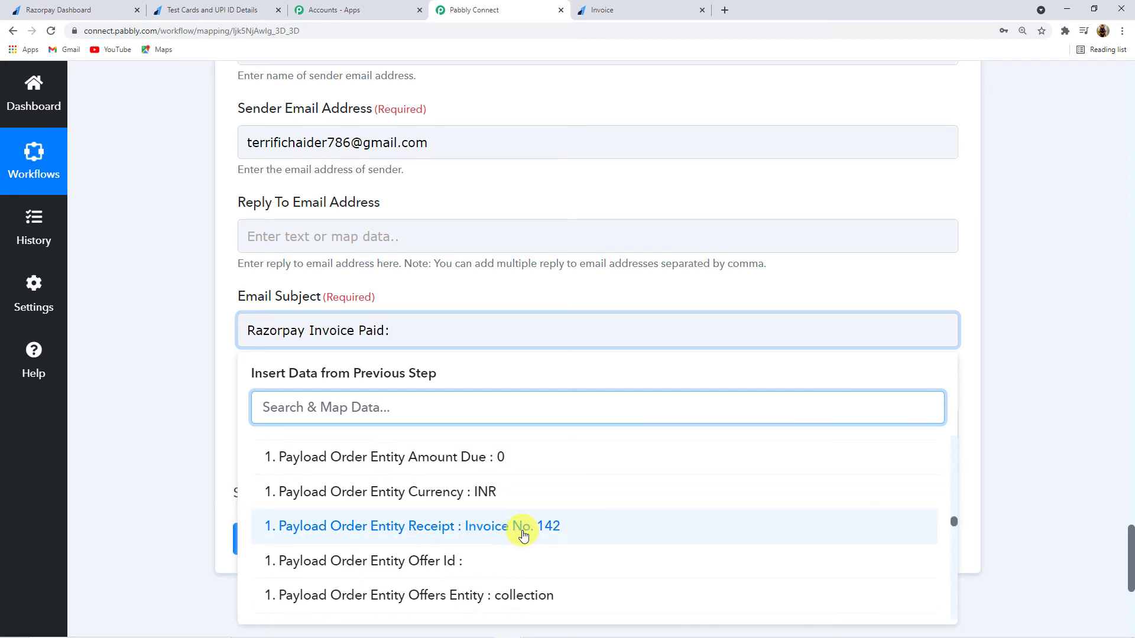
{"action": "left_click", "coordinate": [523, 533]}
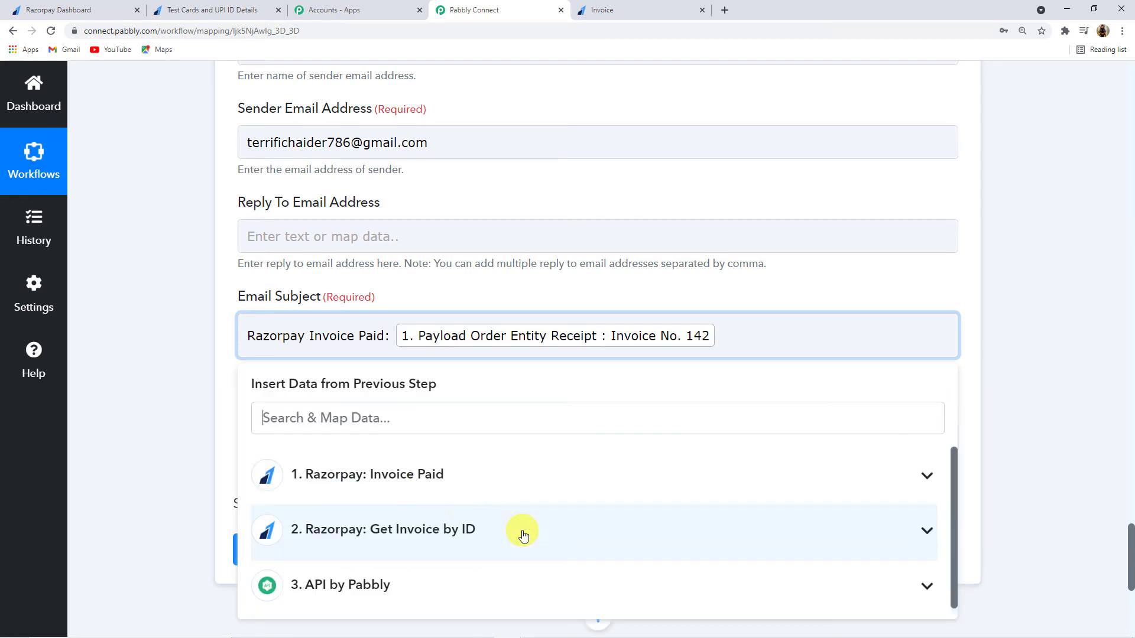
{"action": "left_click", "coordinate": [186, 351]}
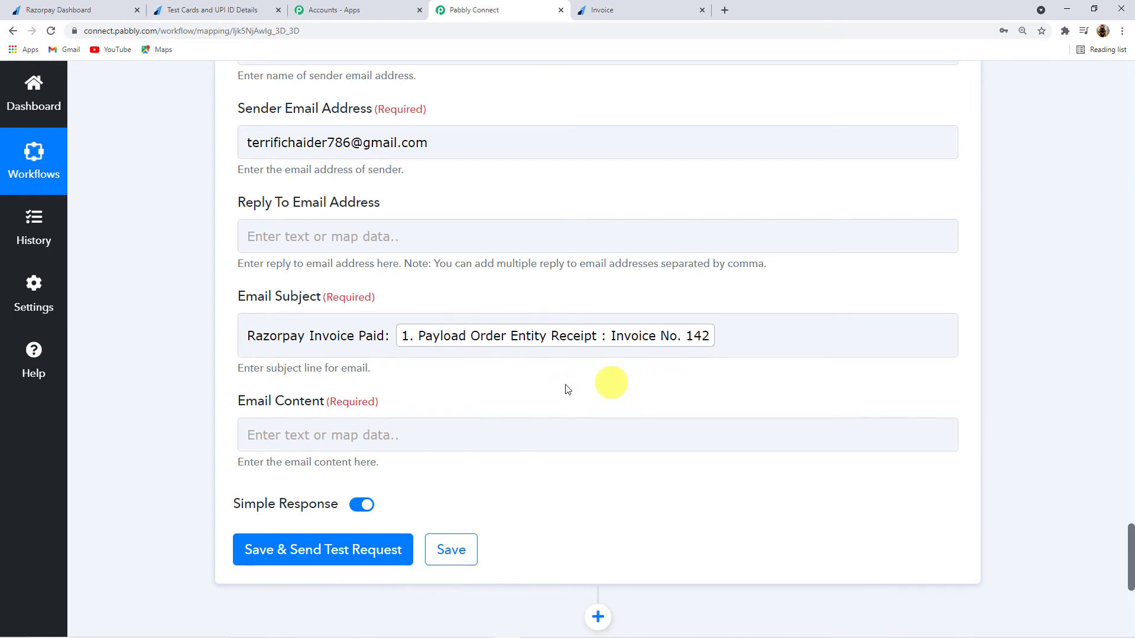
{"action": "left_click", "coordinate": [643, 371]}
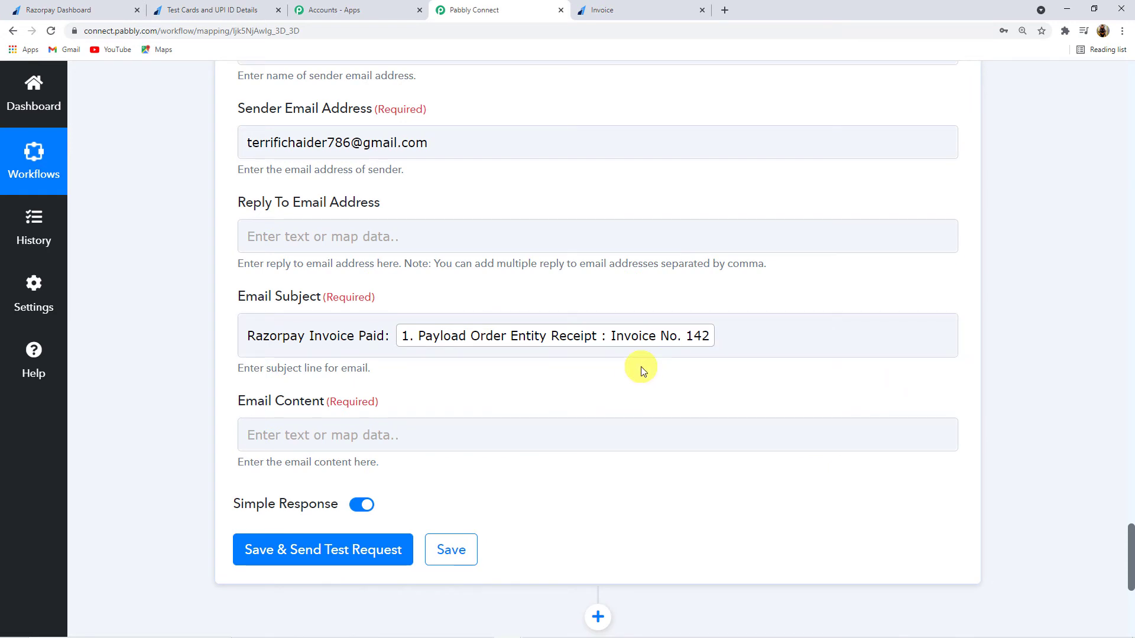
{"action": "left_click", "coordinate": [652, 353]}
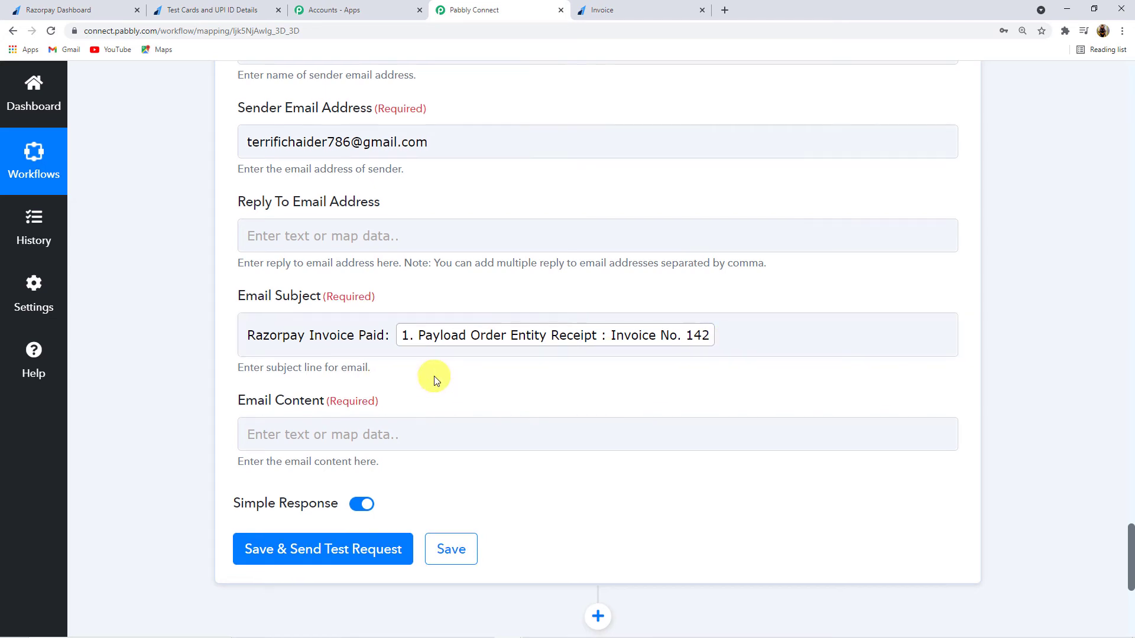
Step: Begin the Email Content with 'Hello,' and 'Invoice paid:' on separate lines
{"action": "scroll", "coordinate": [435, 374], "scroll_direction": "down", "scroll_amount": 1}
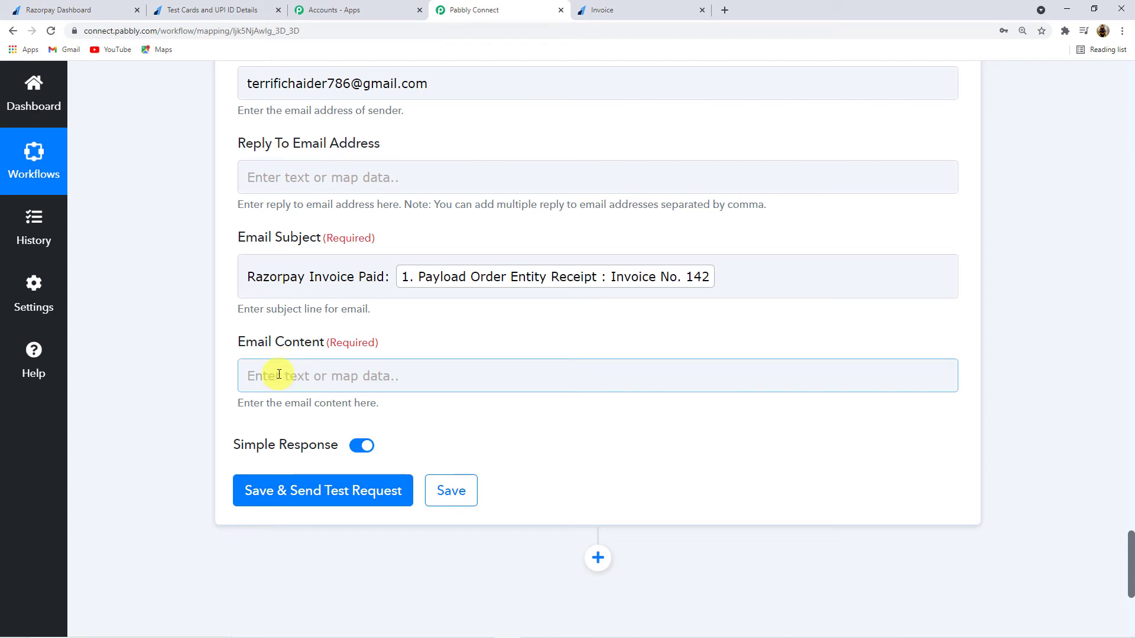
{"action": "left_click", "coordinate": [279, 375]}
{"action": "type", "text": "Hello"}
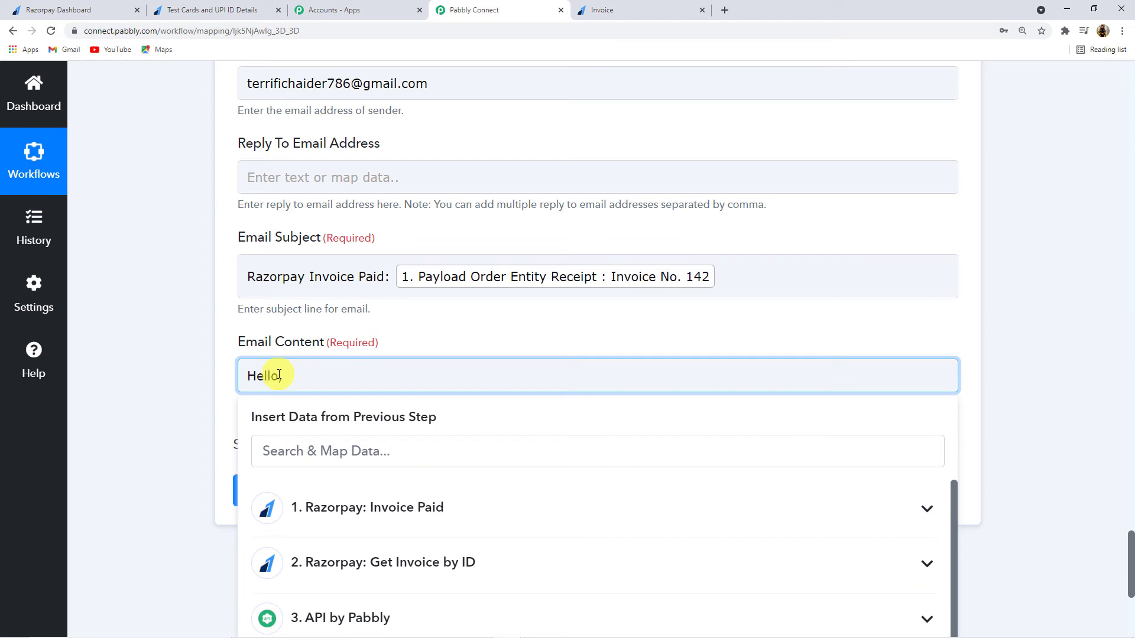
{"action": "type", "text": ","}
{"action": "key", "text": "Return"}
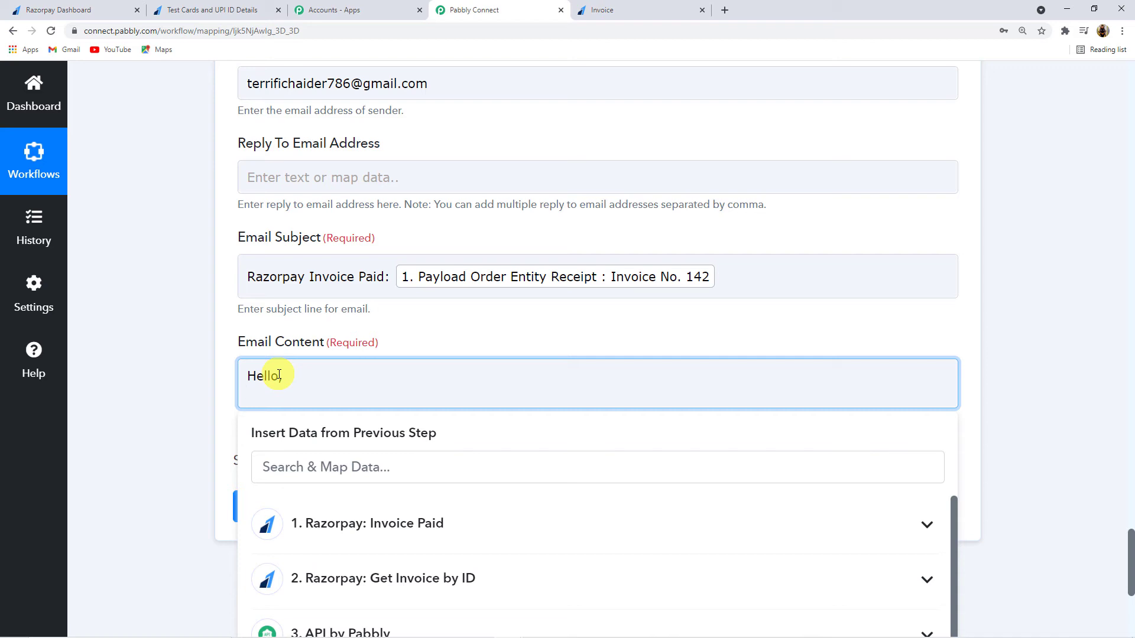
{"action": "type", "text": "Invoice paid:"}
{"action": "key", "text": "Return"}
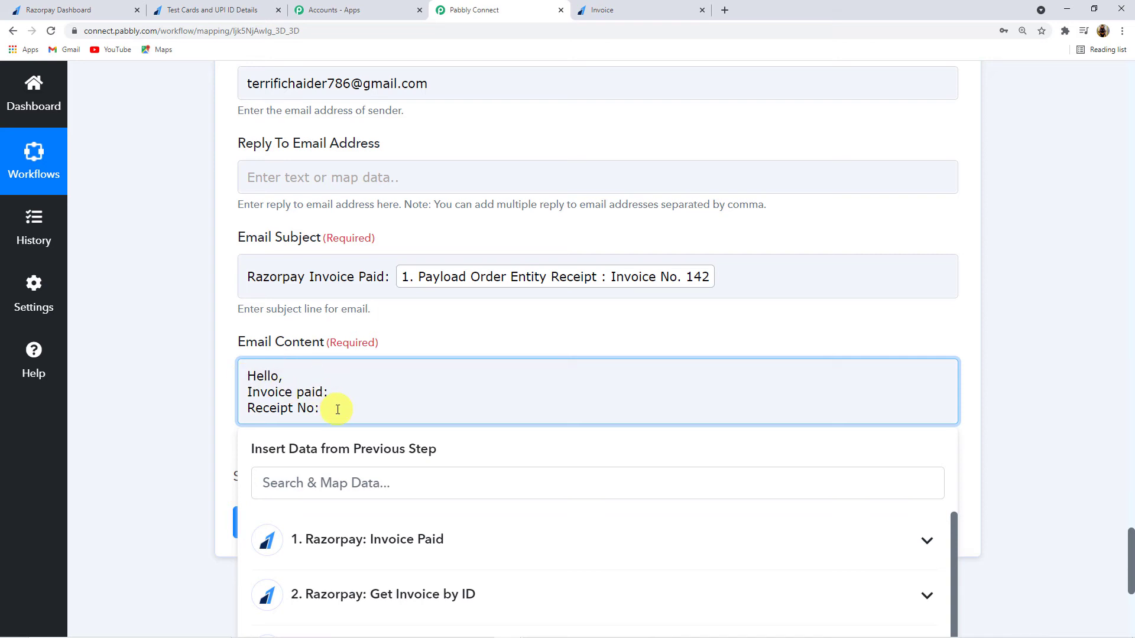
Step: Add a Receipt No: line mapped to Payload Order Entity Receipt from the Invoice Paid step
{"action": "left_click", "coordinate": [398, 548]}
{"action": "scroll", "coordinate": [151, 406], "scroll_direction": "down", "scroll_amount": 2}
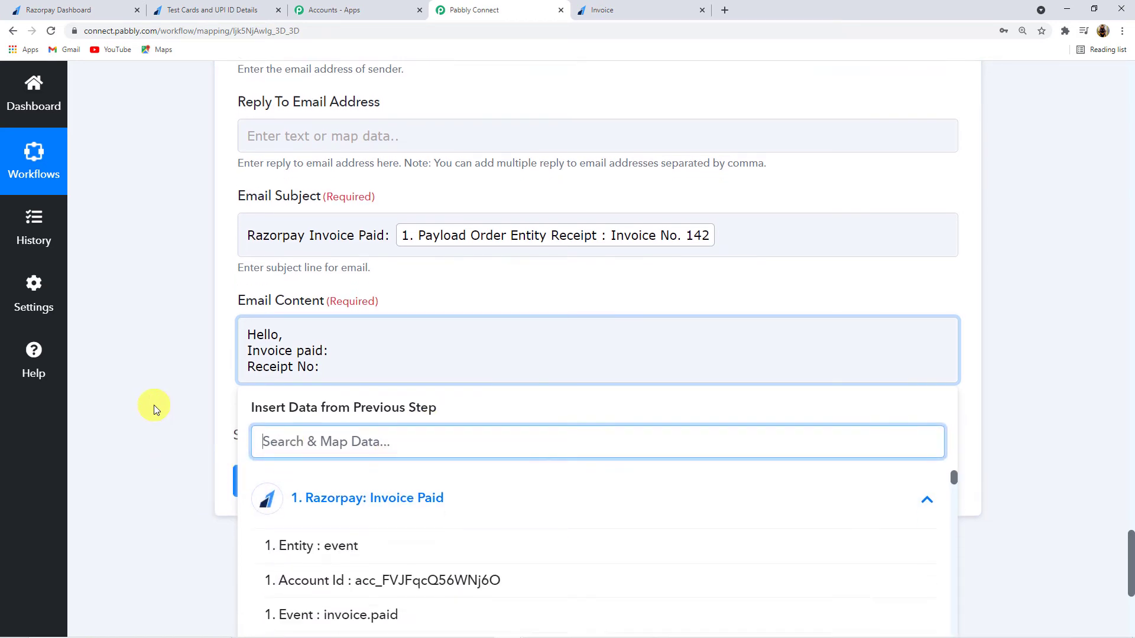
{"action": "scroll", "coordinate": [434, 534], "scroll_direction": "down", "scroll_amount": 15}
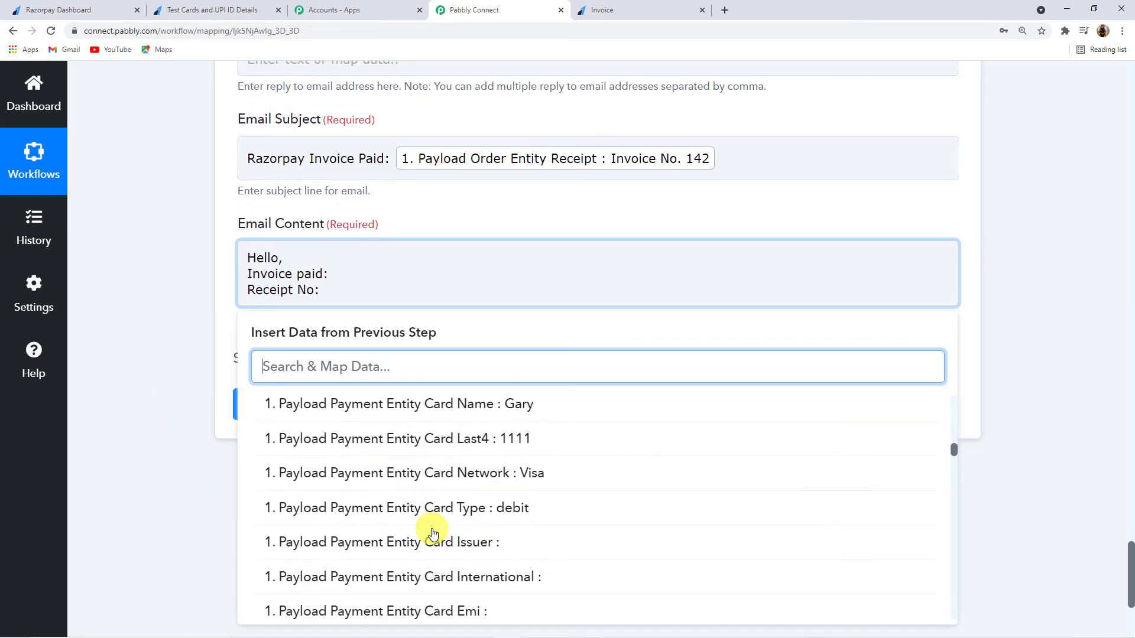
{"action": "scroll", "coordinate": [434, 533], "scroll_direction": "down", "scroll_amount": 8}
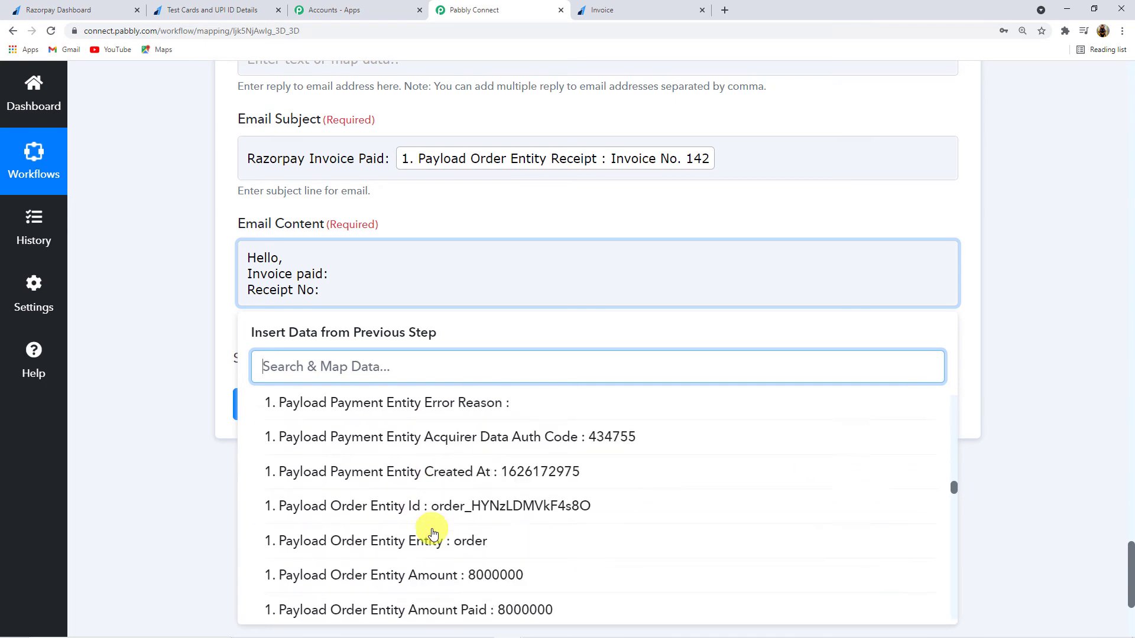
{"action": "scroll", "coordinate": [434, 534], "scroll_direction": "down", "scroll_amount": 2}
{"action": "left_click", "coordinate": [506, 492]}
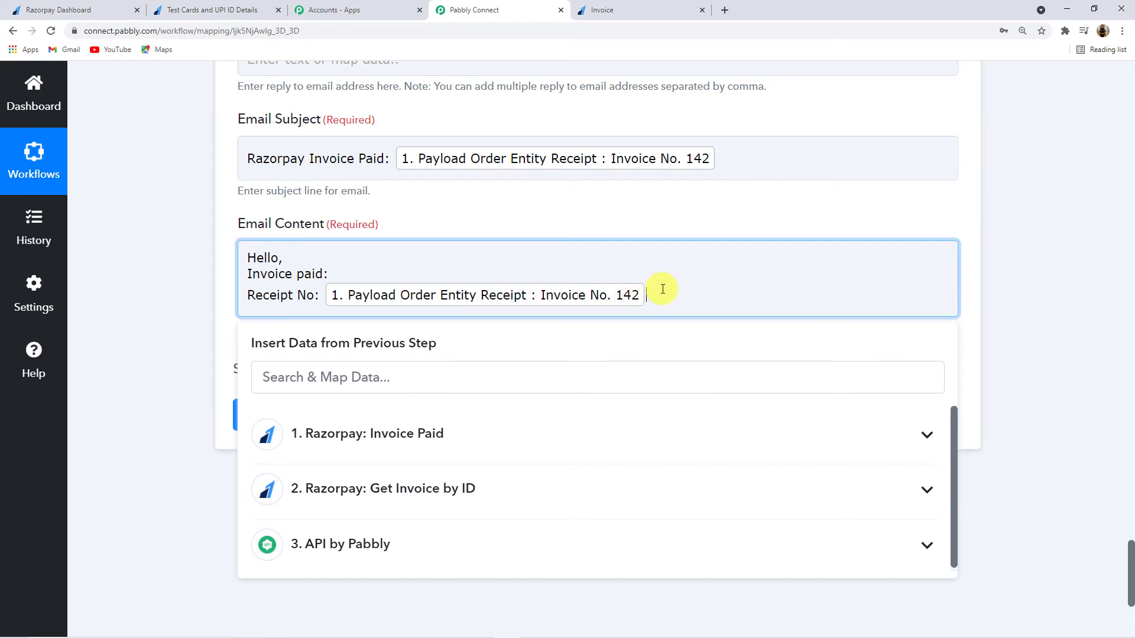
{"action": "key", "text": "Return"}
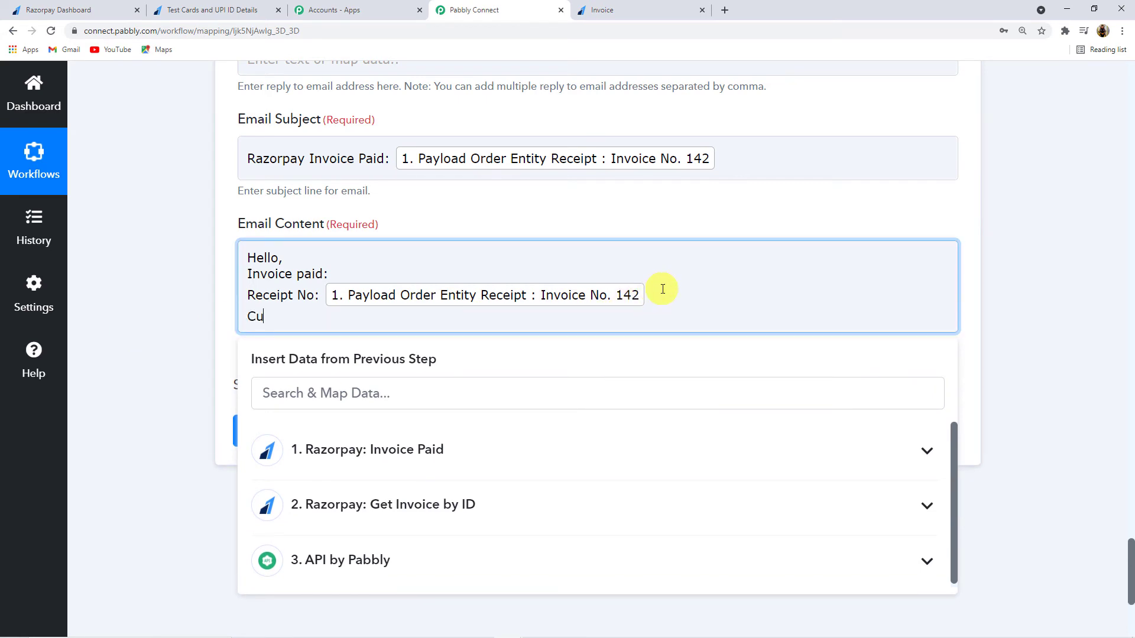
Step: Add a Customer Id: line mapped to Payload Invoice Entity Customer Id, found by searching 'Cust'
{"action": "type", "text": "Customer Id:"}
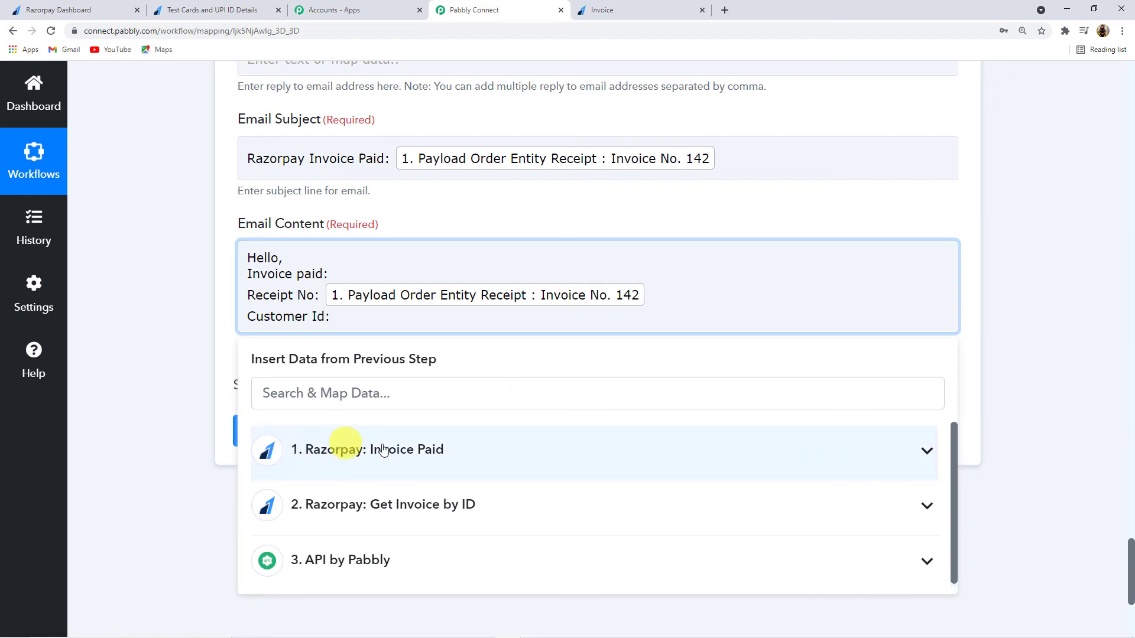
{"action": "left_click", "coordinate": [349, 448]}
{"action": "left_click", "coordinate": [248, 396]}
{"action": "scroll", "coordinate": [362, 519], "scroll_direction": "down", "scroll_amount": 2}
{"action": "scroll", "coordinate": [385, 426], "scroll_direction": "up", "scroll_amount": 2}
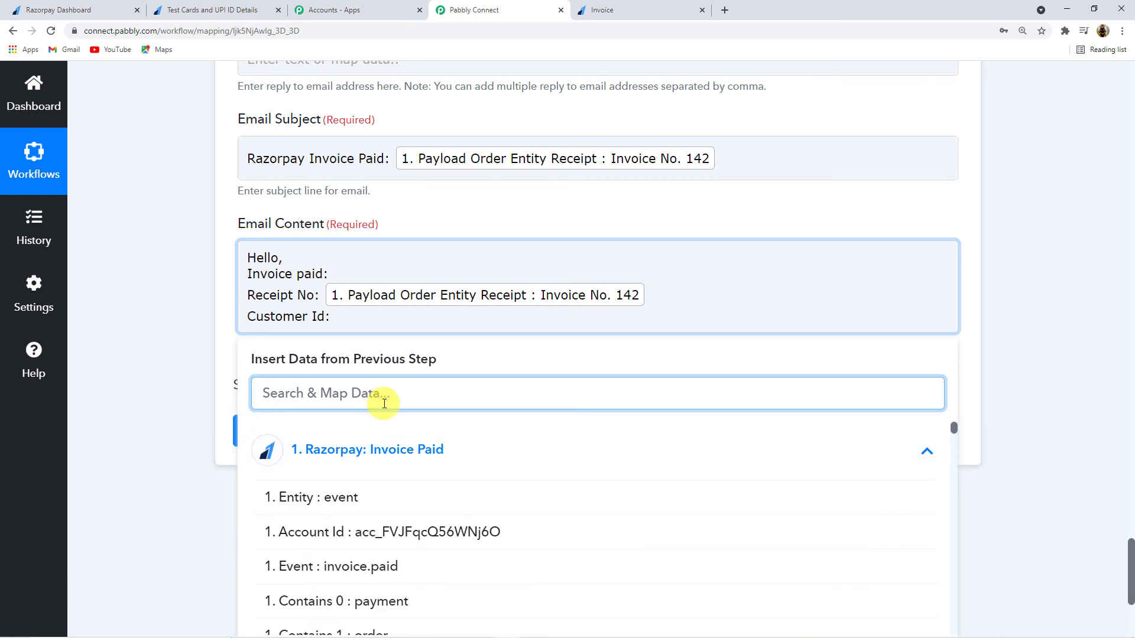
{"action": "type", "text": "Cust"}
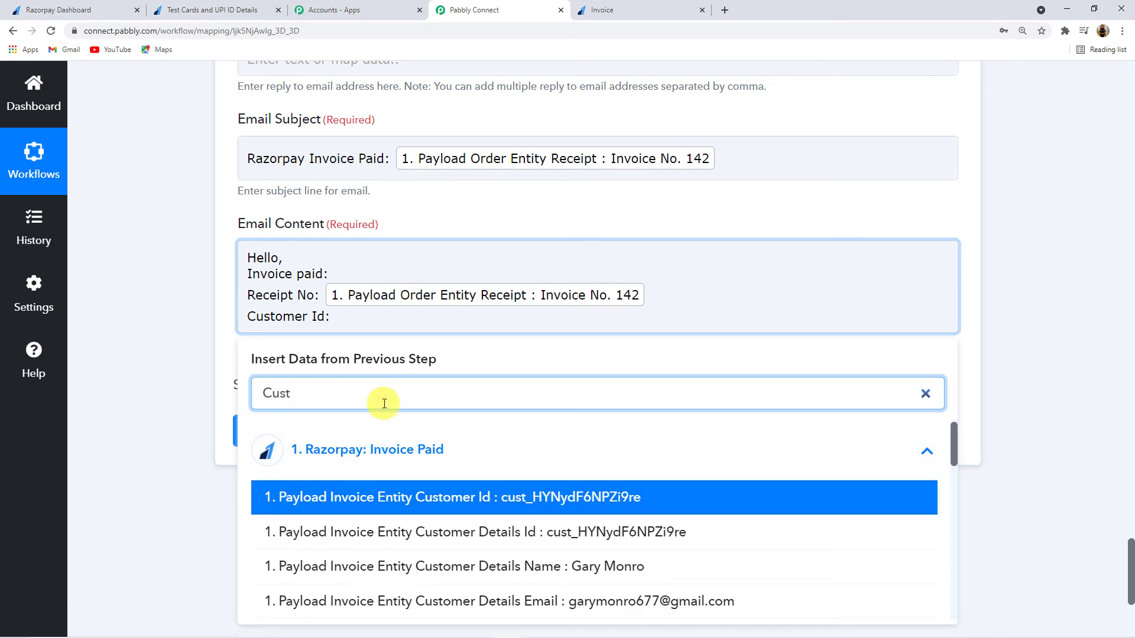
{"action": "left_click", "coordinate": [499, 497]}
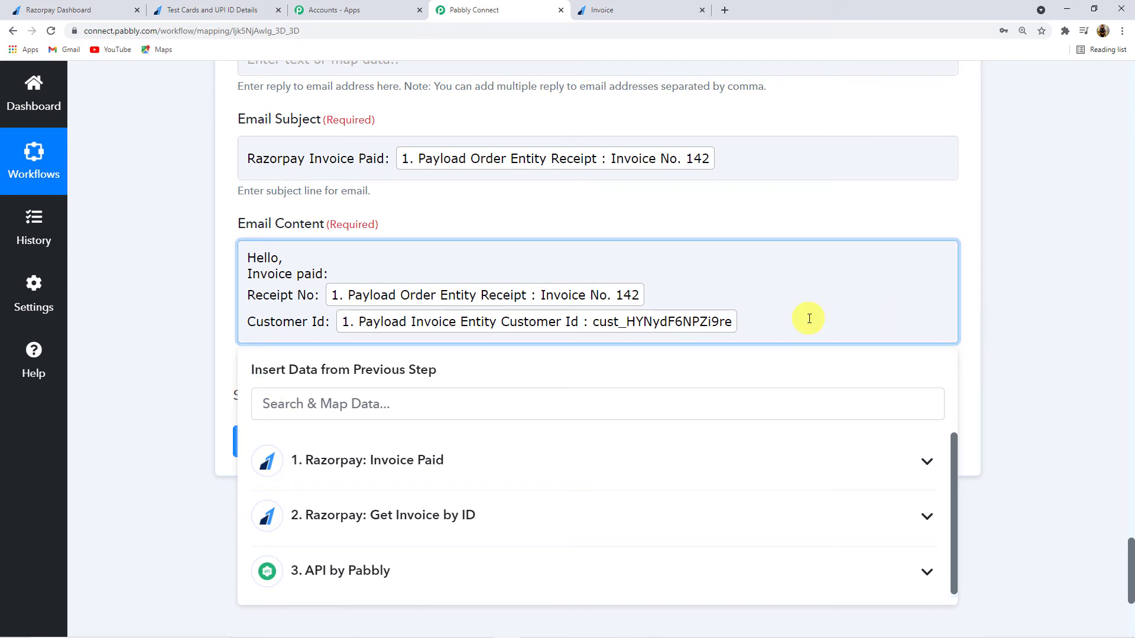
{"action": "key", "text": "Return"}
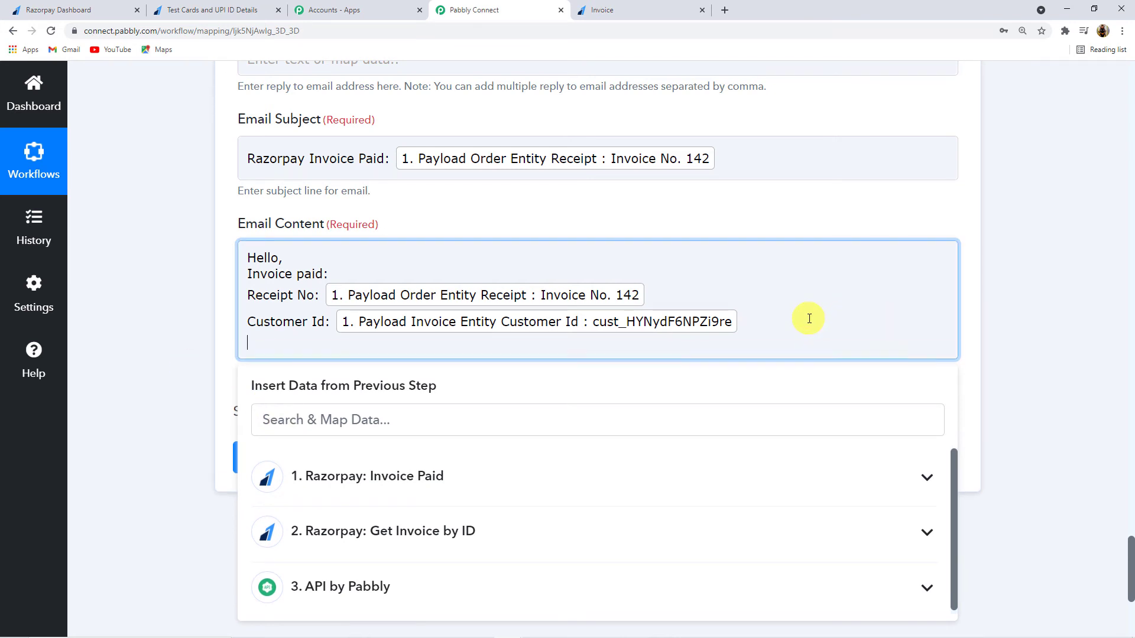
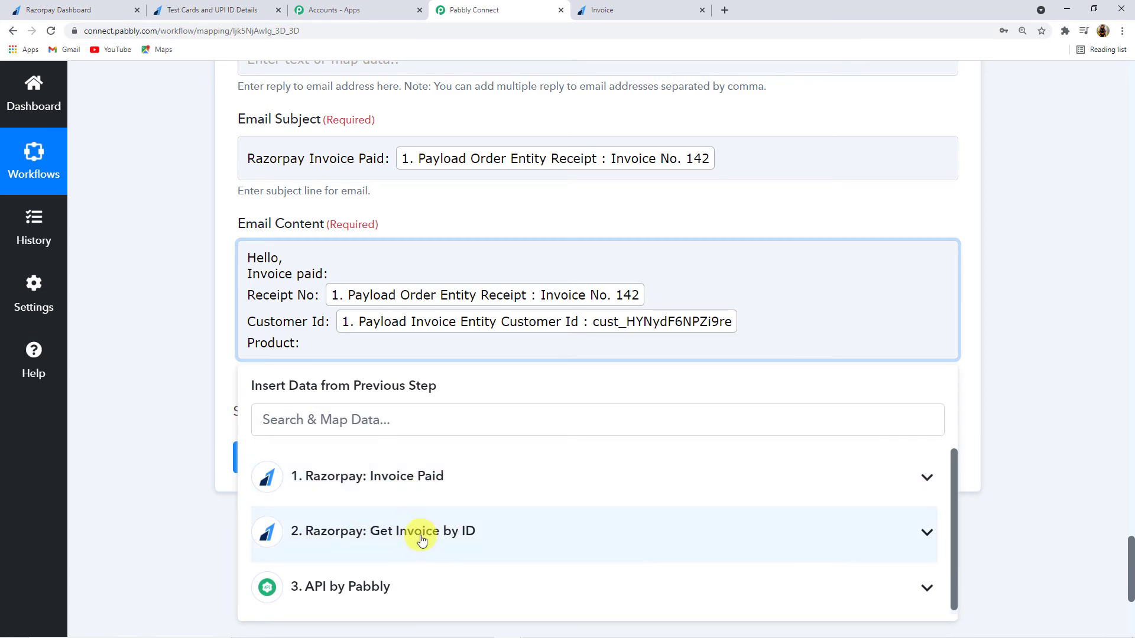
Step: Expand the Get Invoice by ID fields in Insert Data for the Product line
{"action": "scroll", "coordinate": [149, 438], "scroll_direction": "up", "scroll_amount": 20}
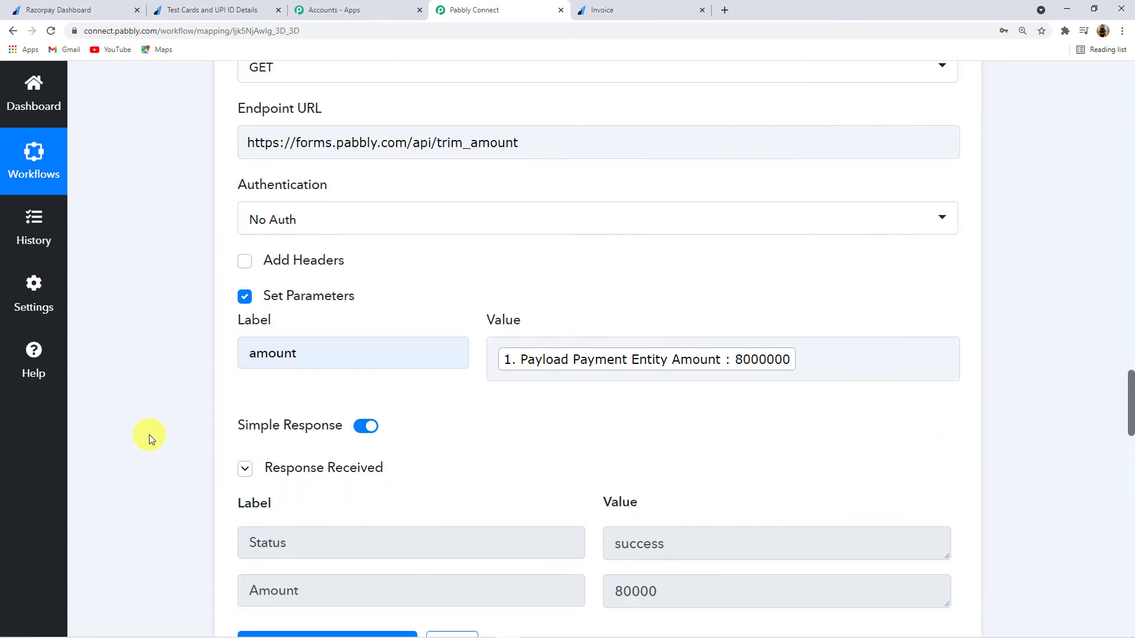
{"action": "scroll", "coordinate": [149, 434], "scroll_direction": "up", "scroll_amount": 15}
{"action": "scroll", "coordinate": [557, 320], "scroll_direction": "up", "scroll_amount": 5}
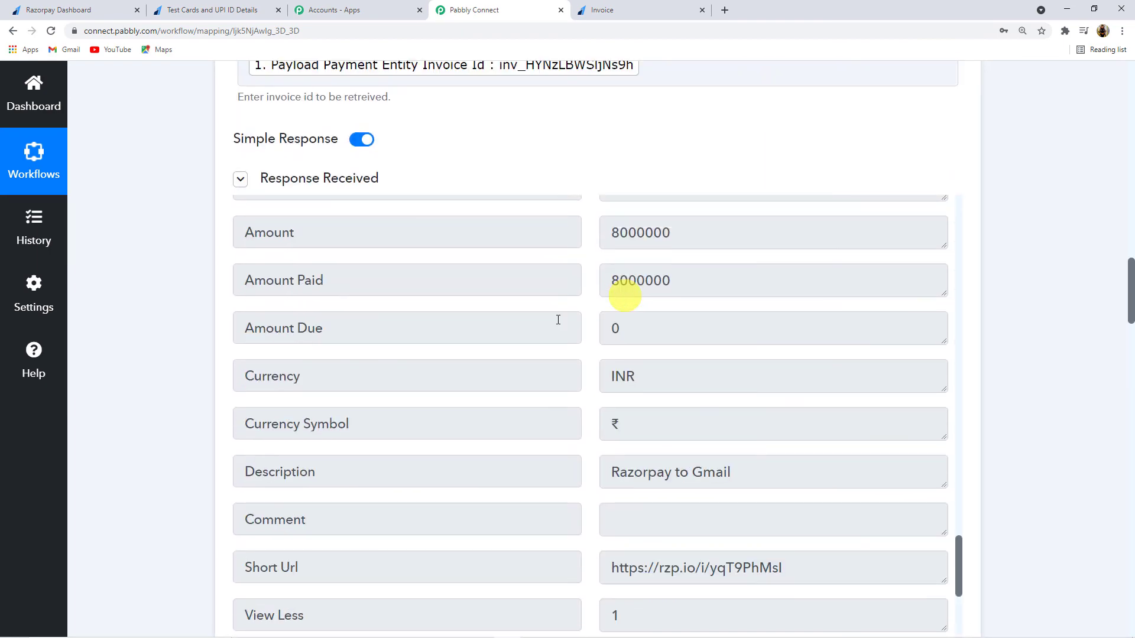
{"action": "scroll", "coordinate": [557, 320], "scroll_direction": "up", "scroll_amount": 4}
{"action": "scroll", "coordinate": [583, 136], "scroll_direction": "up", "scroll_amount": 5}
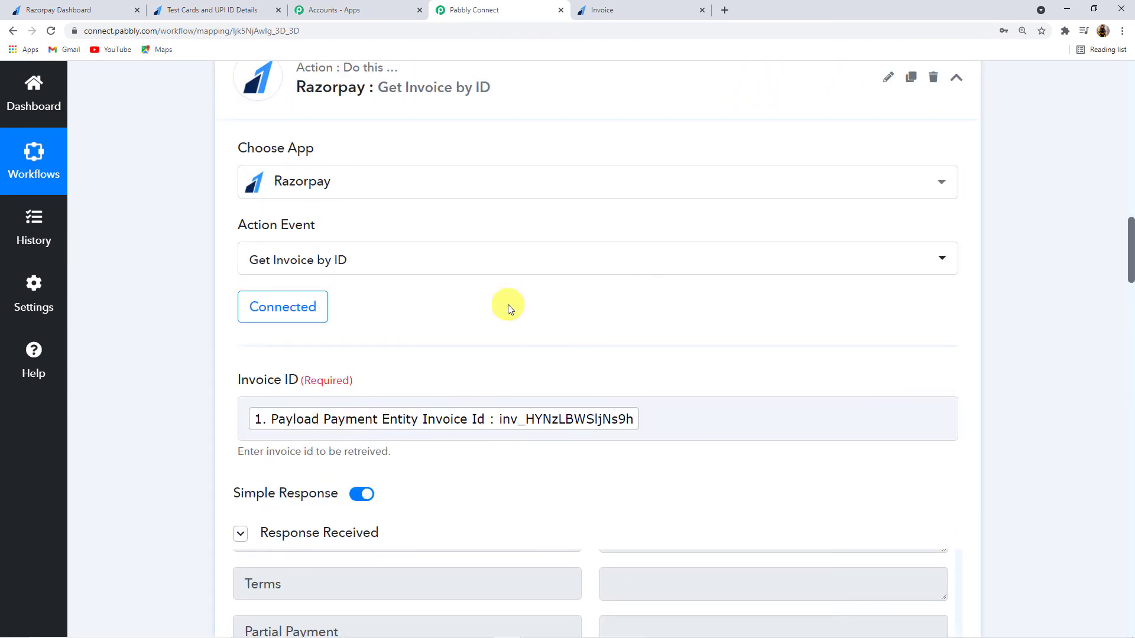
{"action": "scroll", "coordinate": [154, 353], "scroll_direction": "down", "scroll_amount": 20}
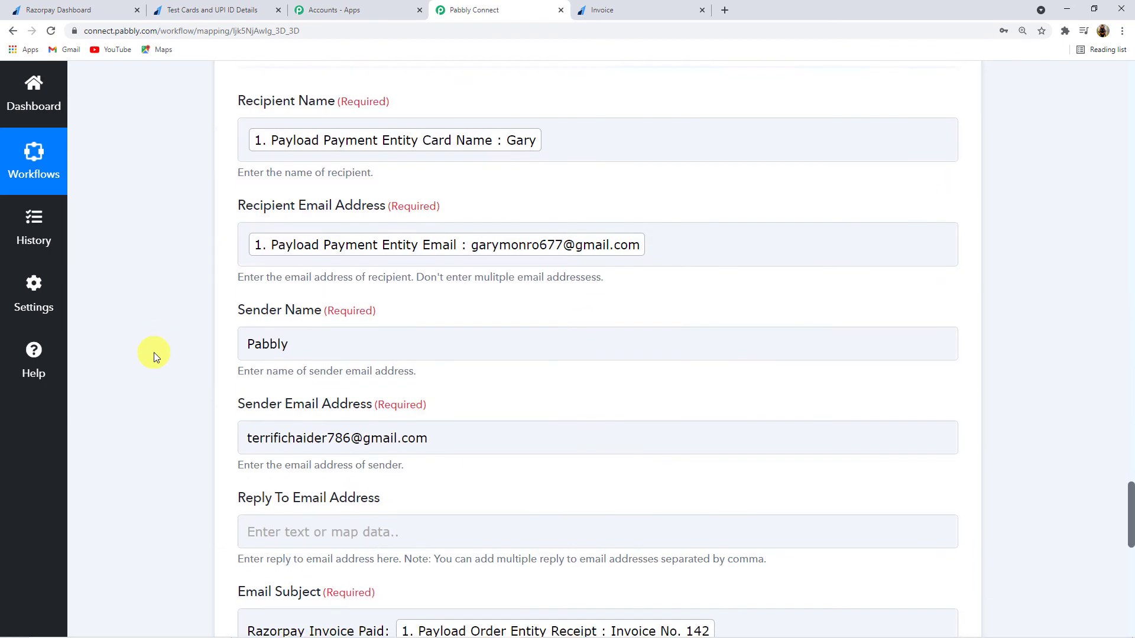
{"action": "scroll", "coordinate": [154, 352], "scroll_direction": "down", "scroll_amount": 13}
{"action": "scroll", "coordinate": [154, 352], "scroll_direction": "up", "scroll_amount": 3}
{"action": "left_click", "coordinate": [500, 412]}
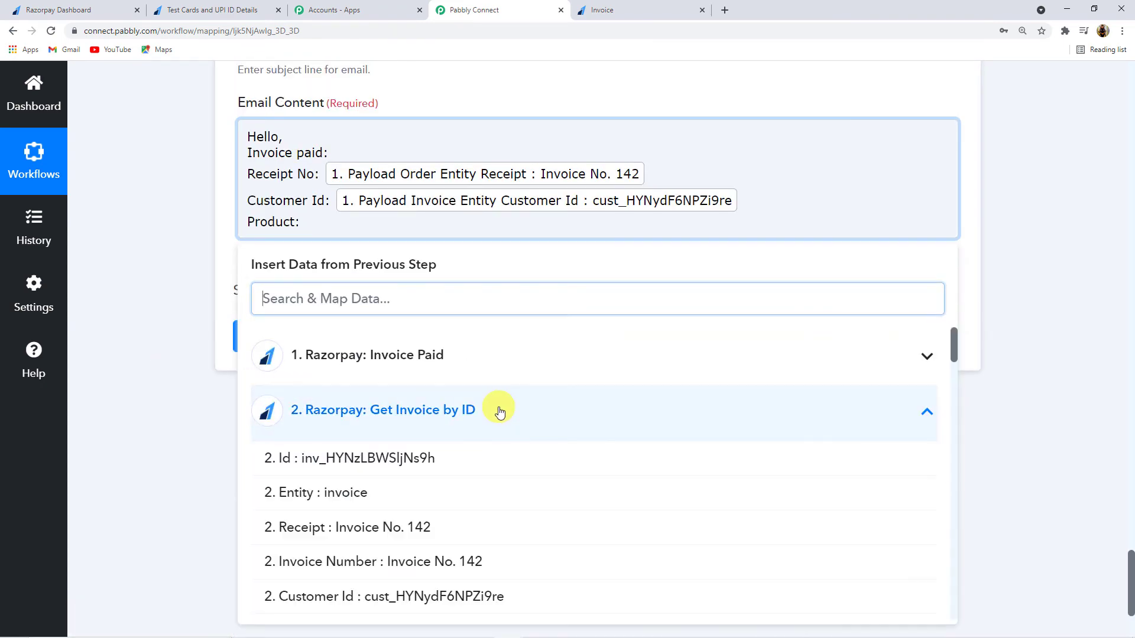
{"action": "scroll", "coordinate": [388, 494], "scroll_direction": "down", "scroll_amount": 4}
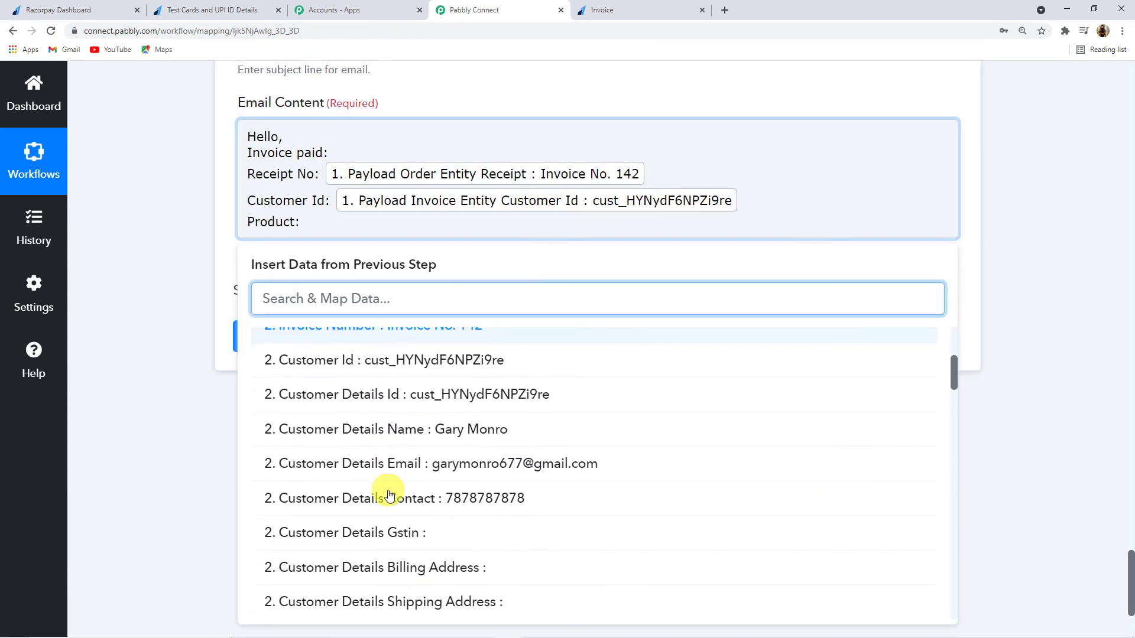
{"action": "scroll", "coordinate": [389, 495], "scroll_direction": "down", "scroll_amount": 2}
Step: Search 'Item' and insert Line Items 0 Name (Rolex Watch) after Product
{"action": "type", "text": "Prod"}
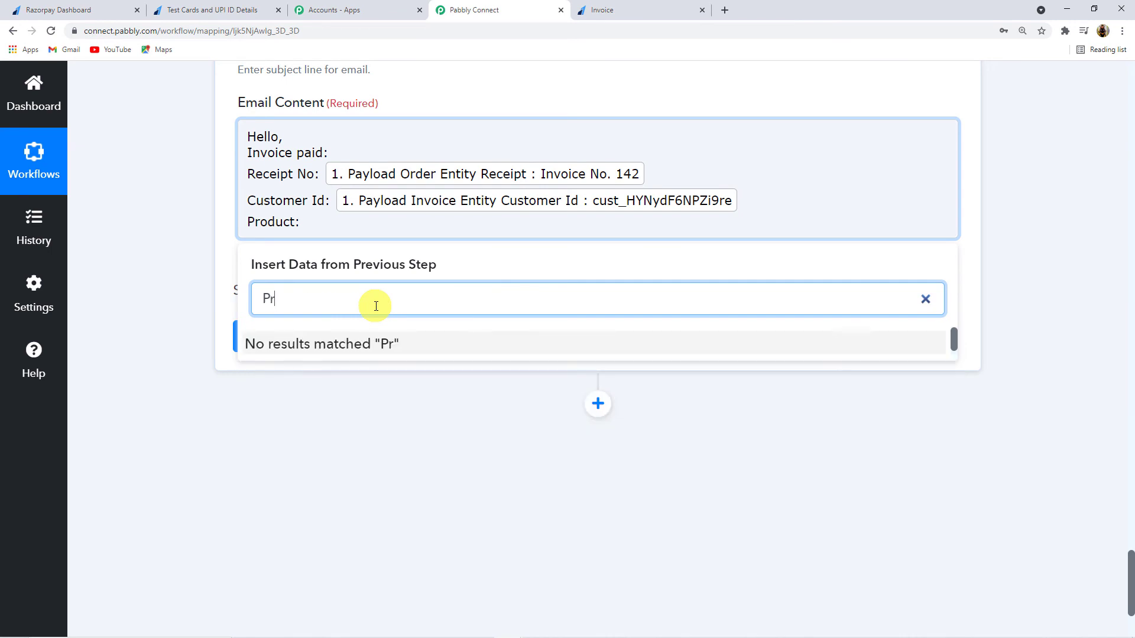
{"action": "key", "text": "BackSpace"}
{"action": "key", "text": "BackSpace"}
{"action": "key", "text": "BackSpace"}
{"action": "key", "text": "BackSpace"}
{"action": "type", "text": "Item"}
{"action": "scroll", "coordinate": [418, 471], "scroll_direction": "down", "scroll_amount": 2}
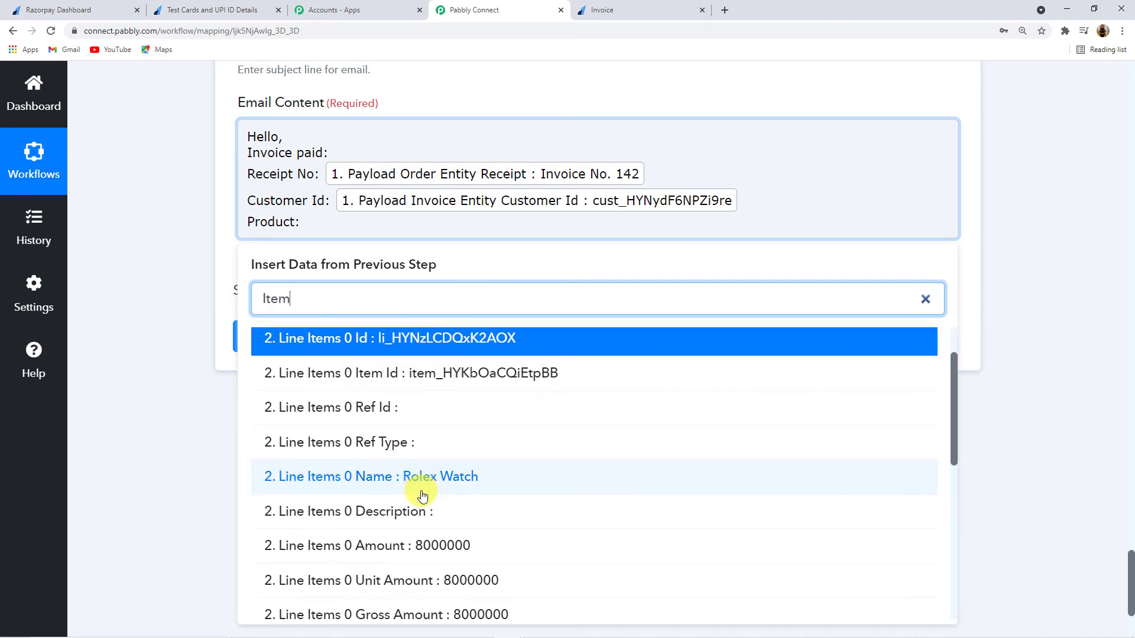
{"action": "left_click", "coordinate": [424, 424]}
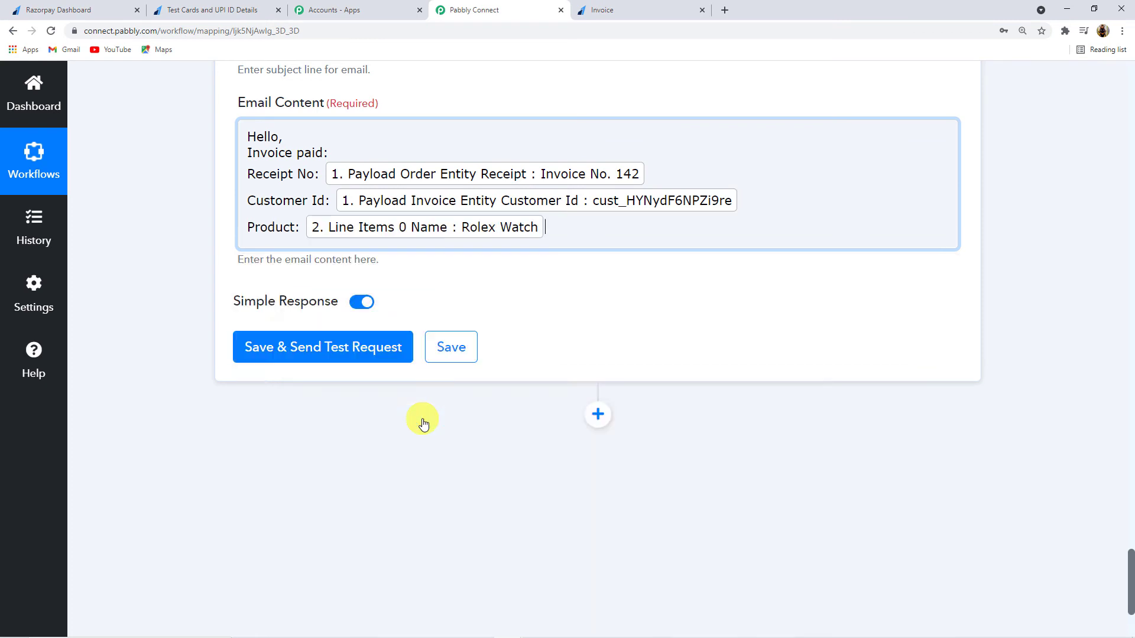
{"action": "left_click", "coordinate": [142, 272]}
{"action": "left_click", "coordinate": [626, 225]}
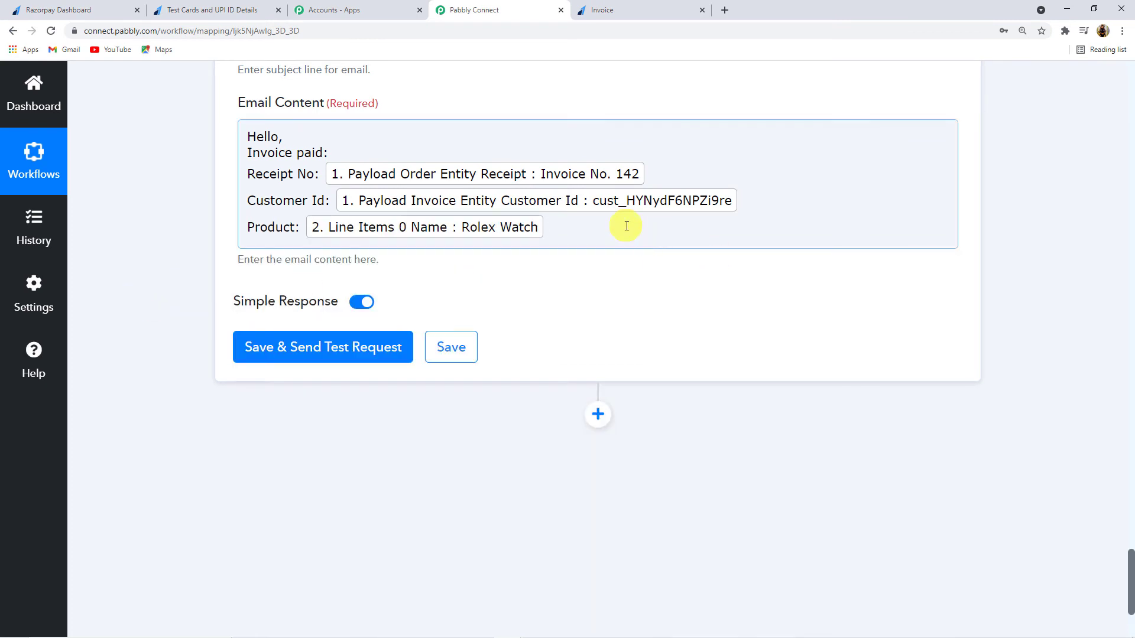
Step: Add an 'Amount:' line mapped to the API by Pabbly step's Amount value, 80000
{"action": "key", "text": "Return"}
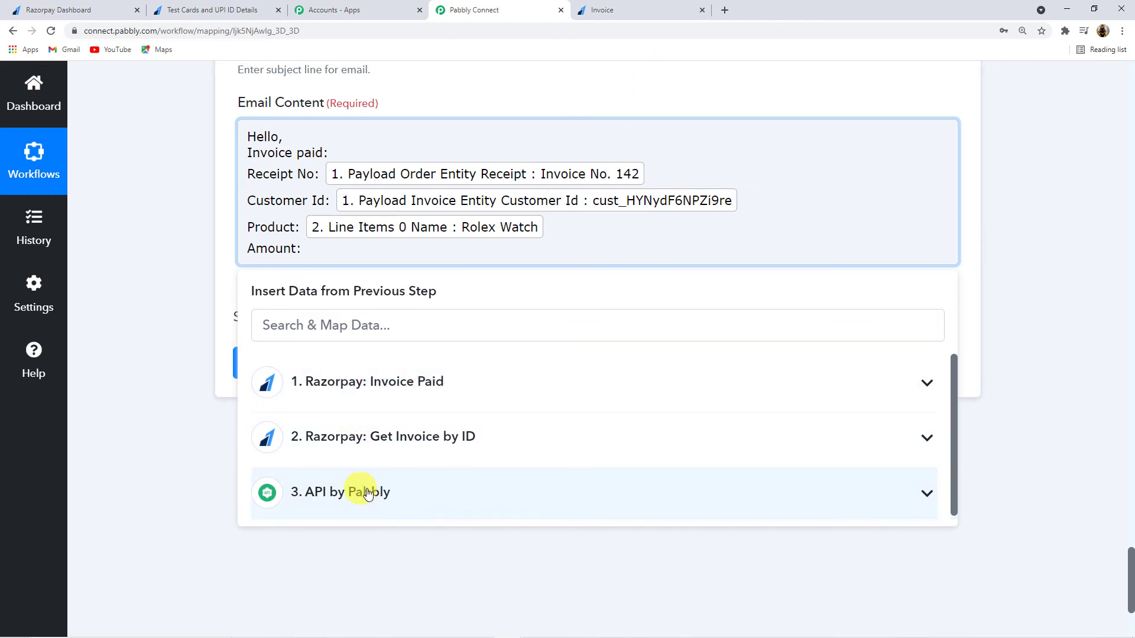
{"action": "scroll", "coordinate": [85, 321], "scroll_direction": "up", "scroll_amount": 20}
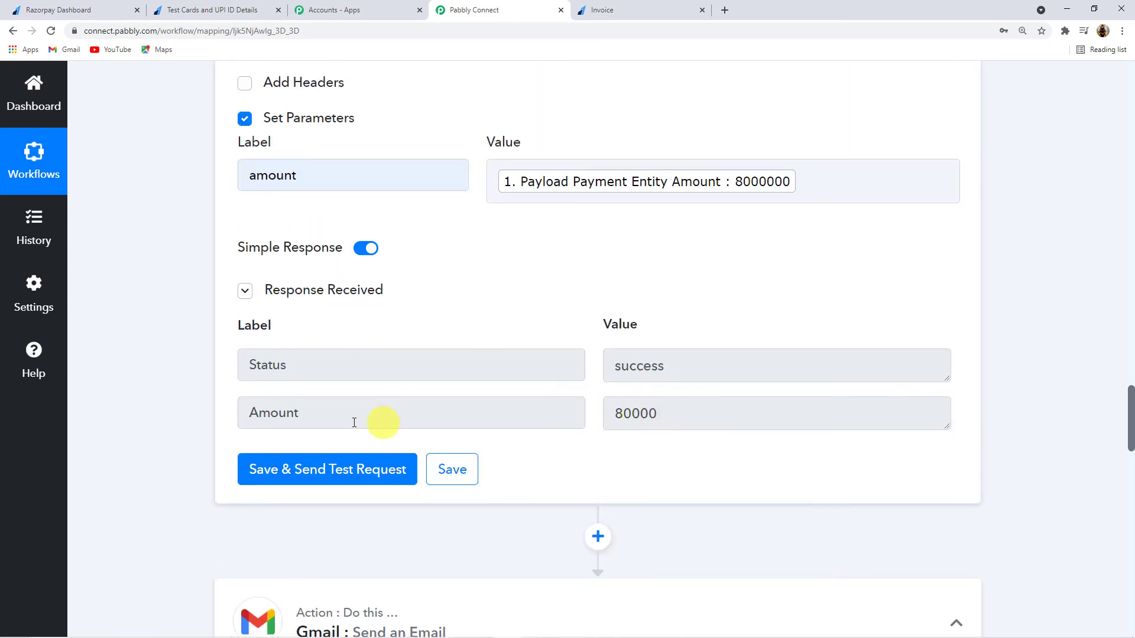
{"action": "scroll", "coordinate": [156, 406], "scroll_direction": "down", "scroll_amount": 2}
{"action": "scroll", "coordinate": [156, 406], "scroll_direction": "down", "scroll_amount": 15}
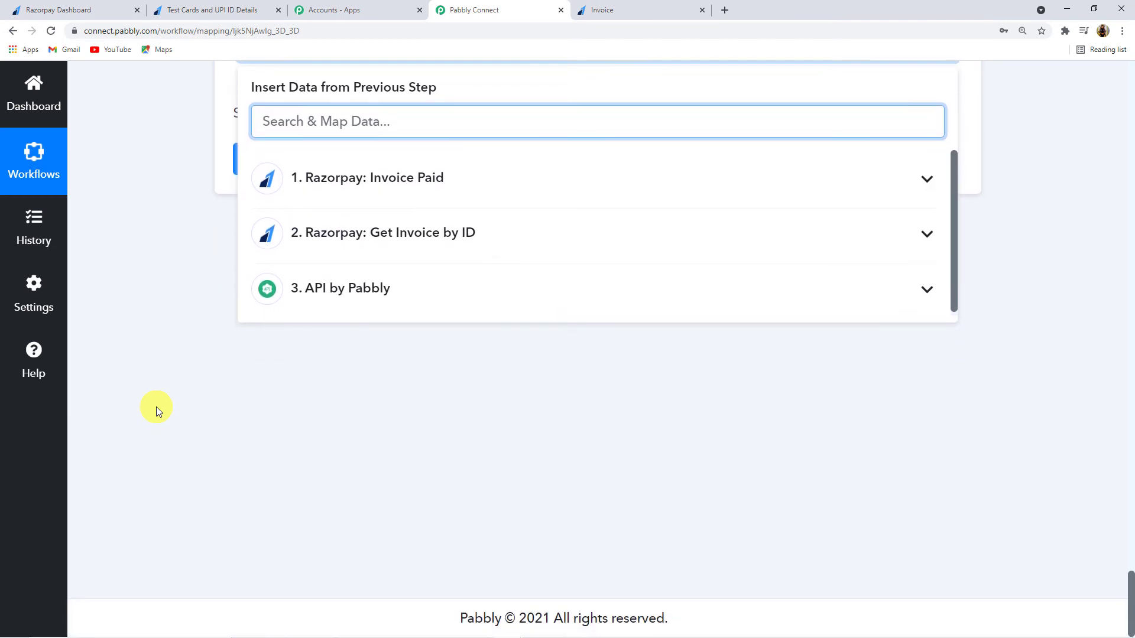
{"action": "scroll", "coordinate": [156, 407], "scroll_direction": "up", "scroll_amount": 3}
{"action": "left_click", "coordinate": [361, 406]}
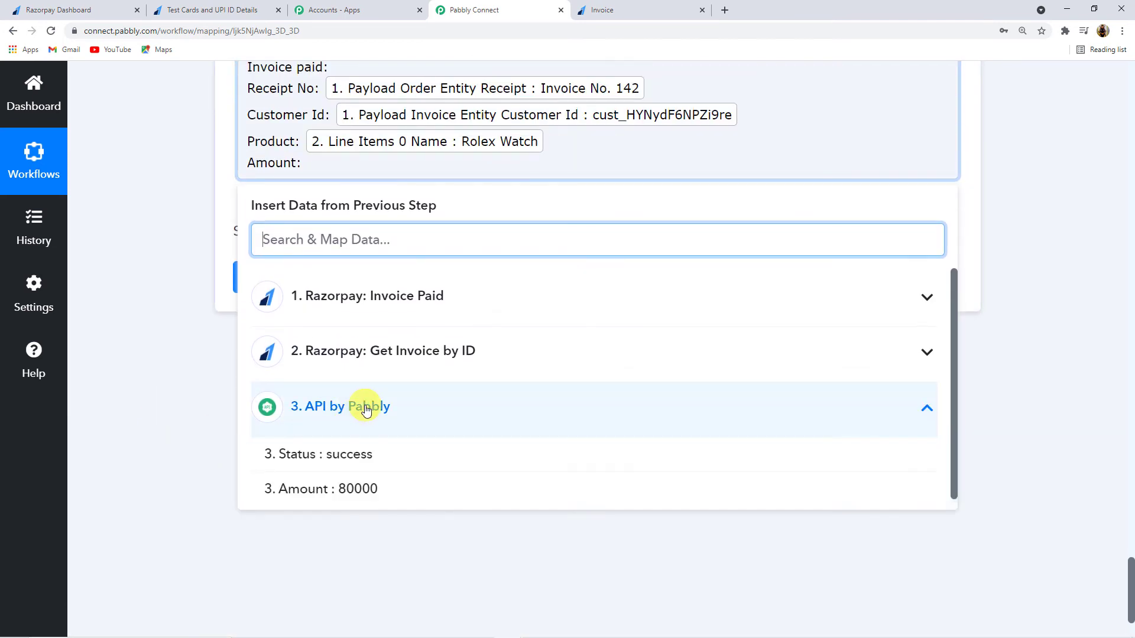
{"action": "left_click", "coordinate": [344, 487]}
{"action": "left_click", "coordinate": [183, 290]}
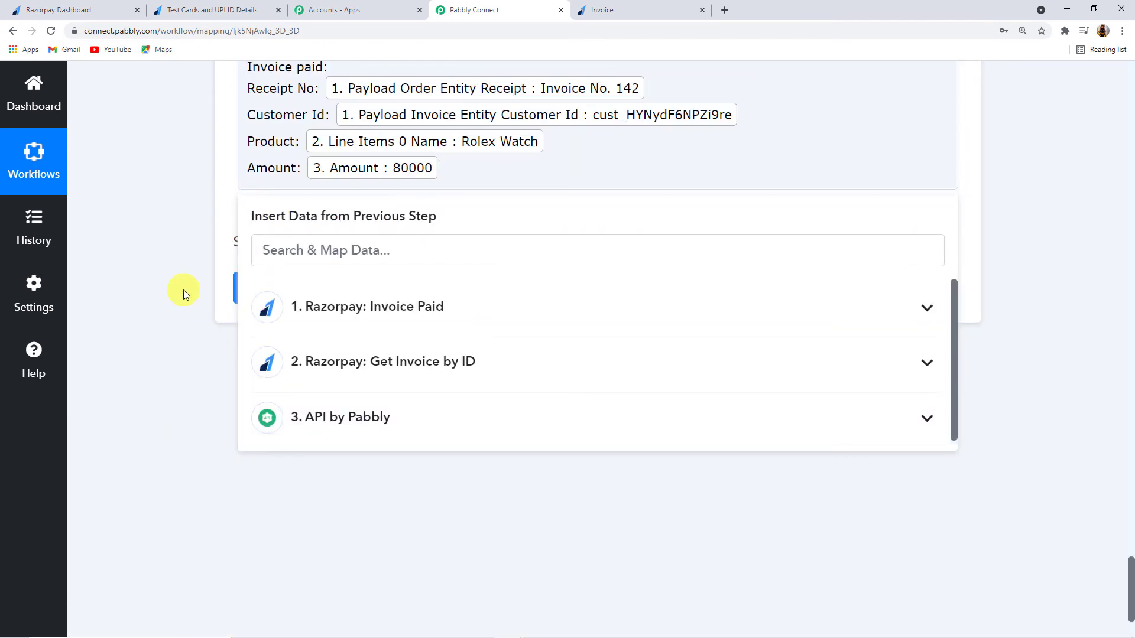
{"action": "scroll", "coordinate": [184, 290], "scroll_direction": "up", "scroll_amount": 3}
{"action": "scroll", "coordinate": [183, 290], "scroll_direction": "down", "scroll_amount": 1}
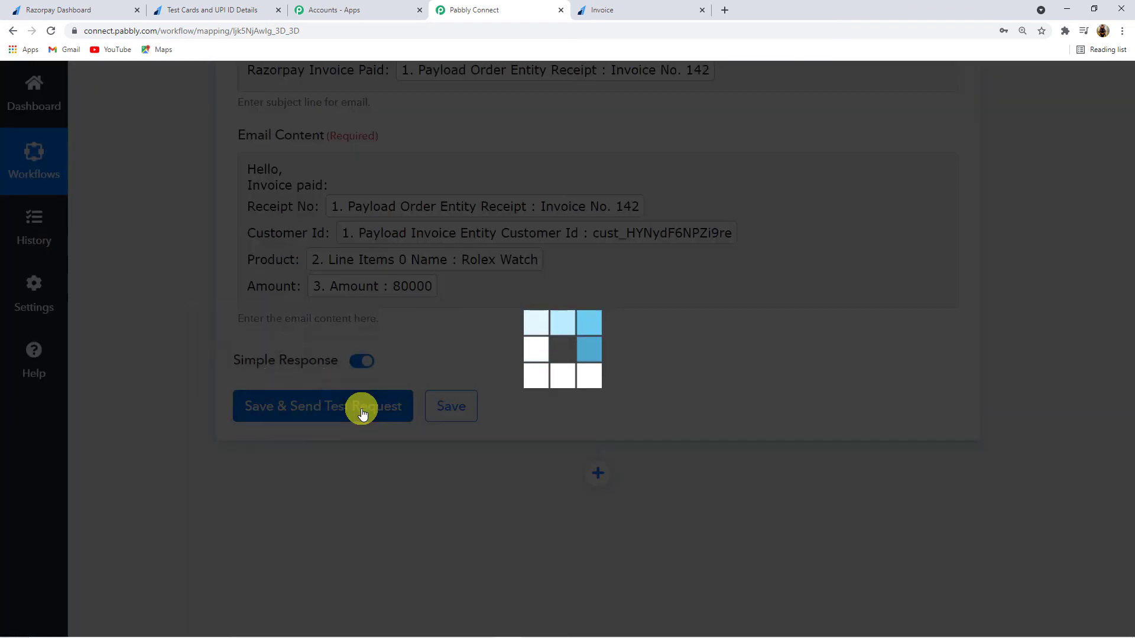
Step: Save the Gmail step with recipient name and email from the payment card, and send a test email
{"action": "left_click", "coordinate": [363, 414]}
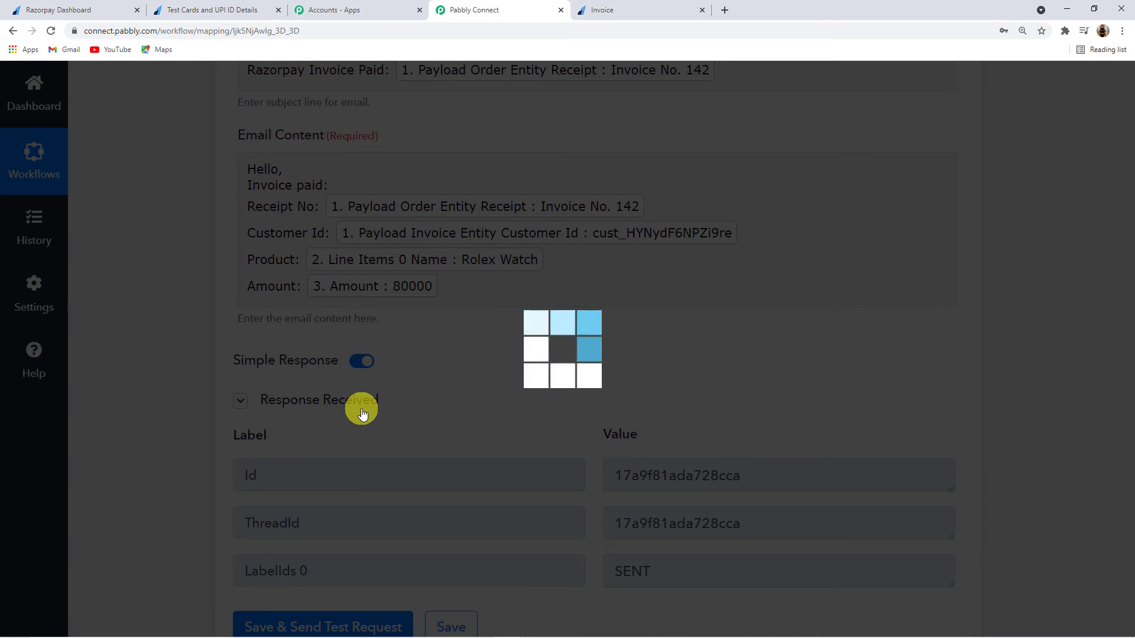
{"action": "scroll", "coordinate": [182, 460], "scroll_direction": "down", "scroll_amount": 2}
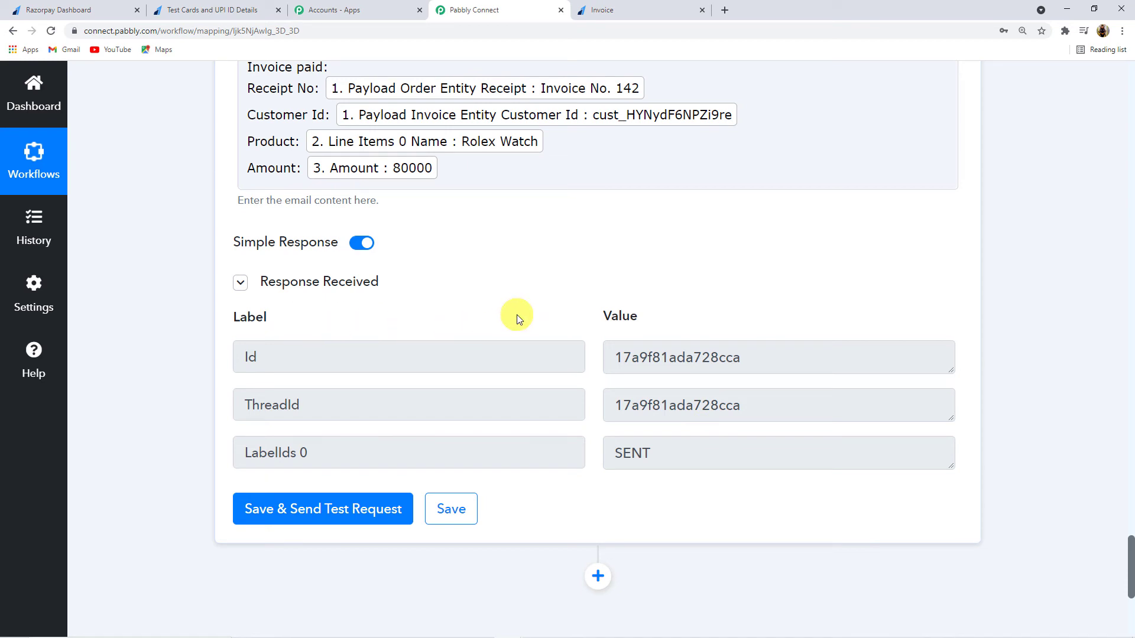
{"action": "scroll", "coordinate": [512, 315], "scroll_direction": "up", "scroll_amount": 9}
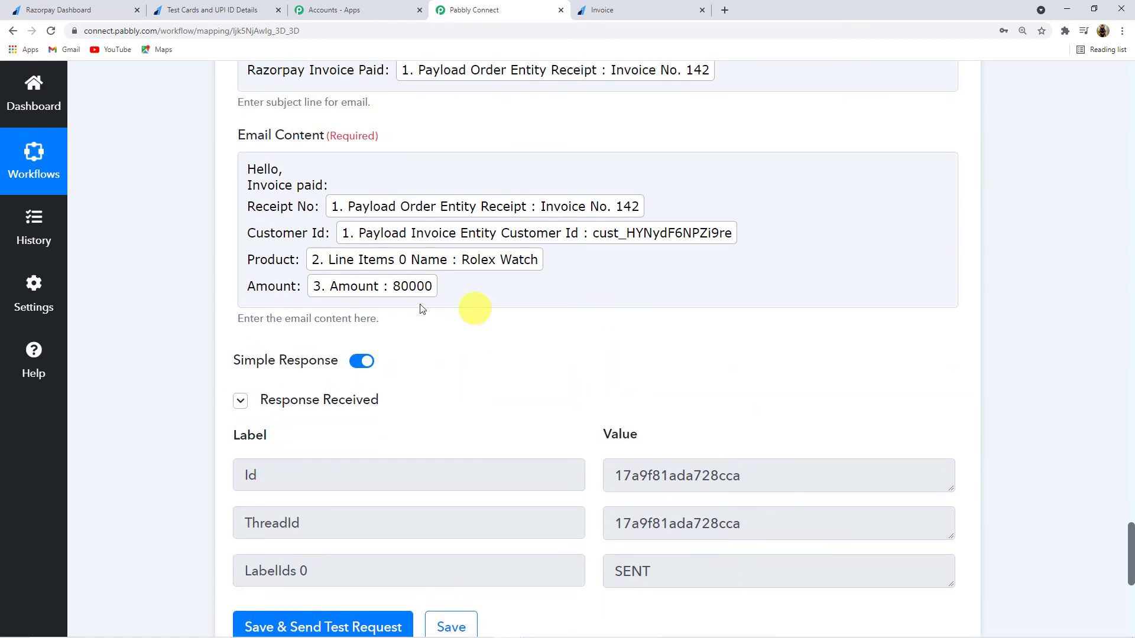
{"action": "scroll", "coordinate": [461, 292], "scroll_direction": "up", "scroll_amount": 4}
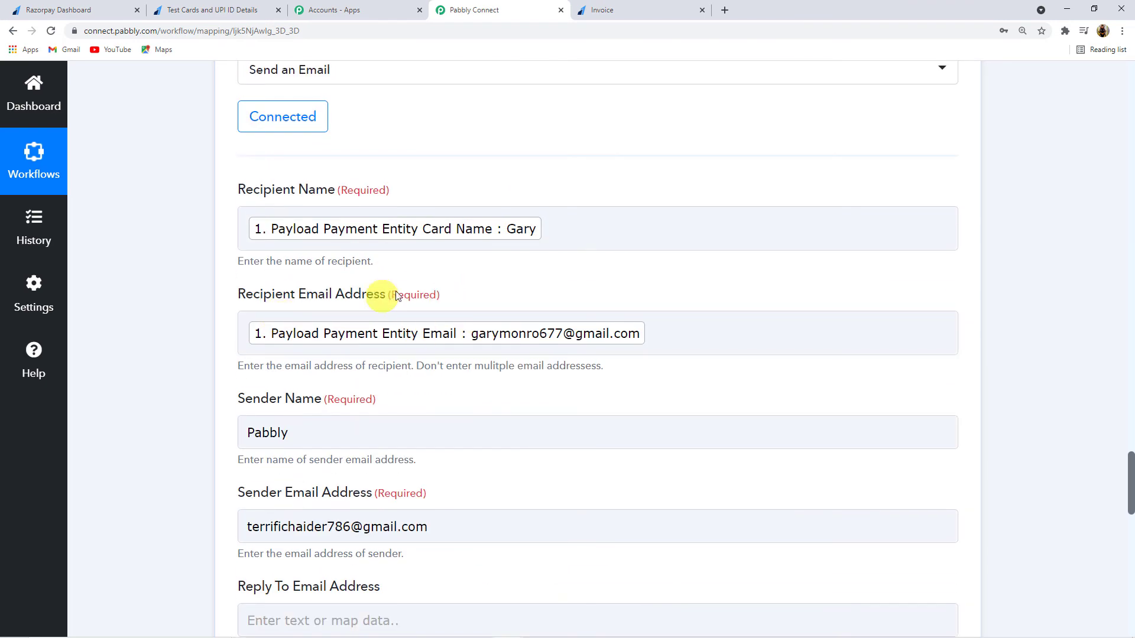
{"action": "scroll", "coordinate": [381, 298], "scroll_direction": "up", "scroll_amount": 10}
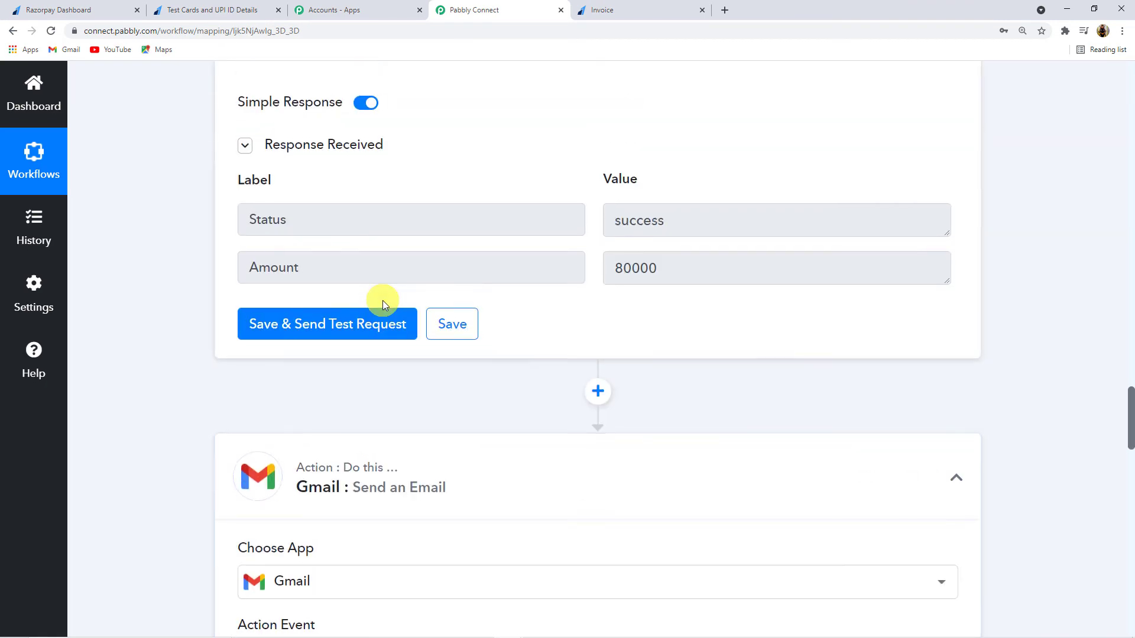
{"action": "scroll", "coordinate": [382, 301], "scroll_direction": "down", "scroll_amount": 7}
{"action": "scroll", "coordinate": [382, 300], "scroll_direction": "down", "scroll_amount": 6}
{"action": "scroll", "coordinate": [304, 355], "scroll_direction": "down", "scroll_amount": 1}
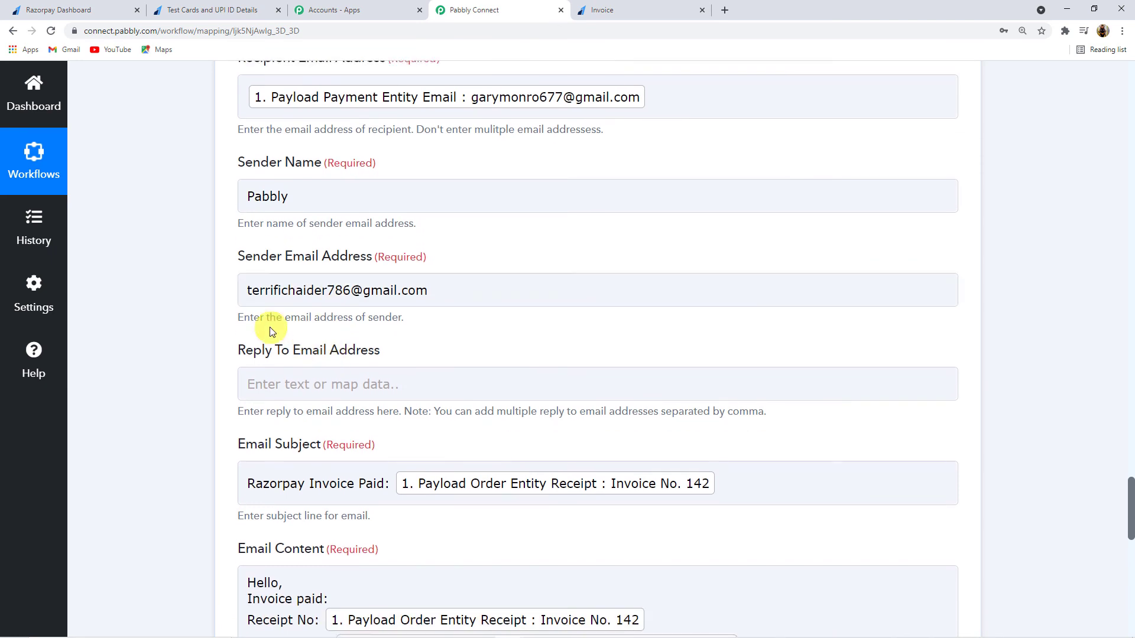
{"action": "scroll", "coordinate": [424, 331], "scroll_direction": "down", "scroll_amount": 3}
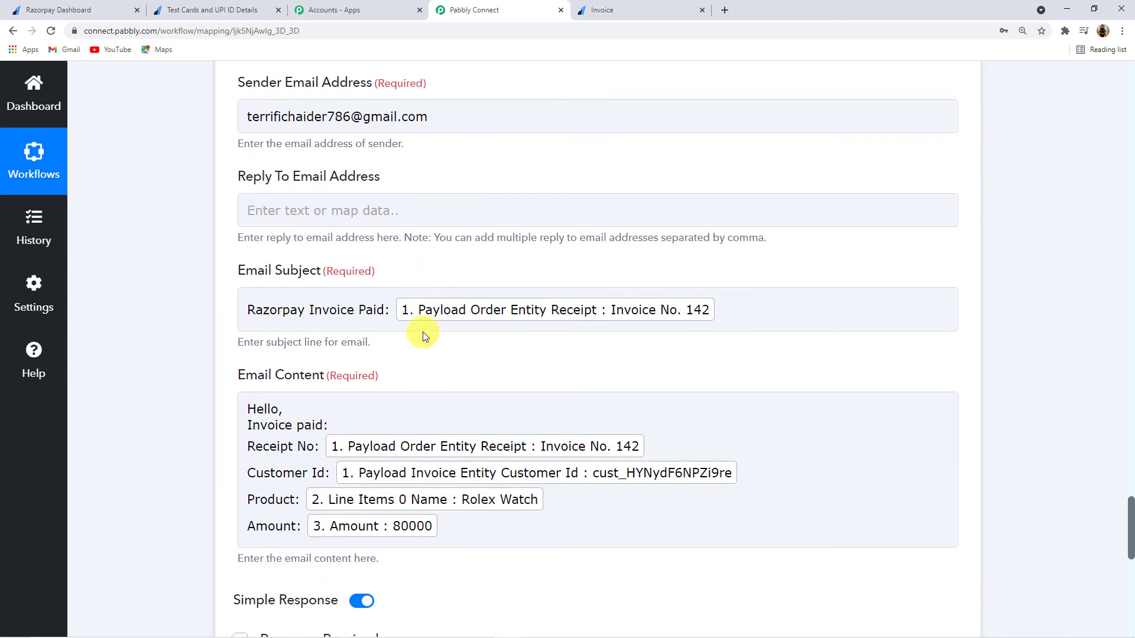
{"action": "scroll", "coordinate": [423, 332], "scroll_direction": "up", "scroll_amount": 4}
{"action": "scroll", "coordinate": [423, 332], "scroll_direction": "up", "scroll_amount": 5}
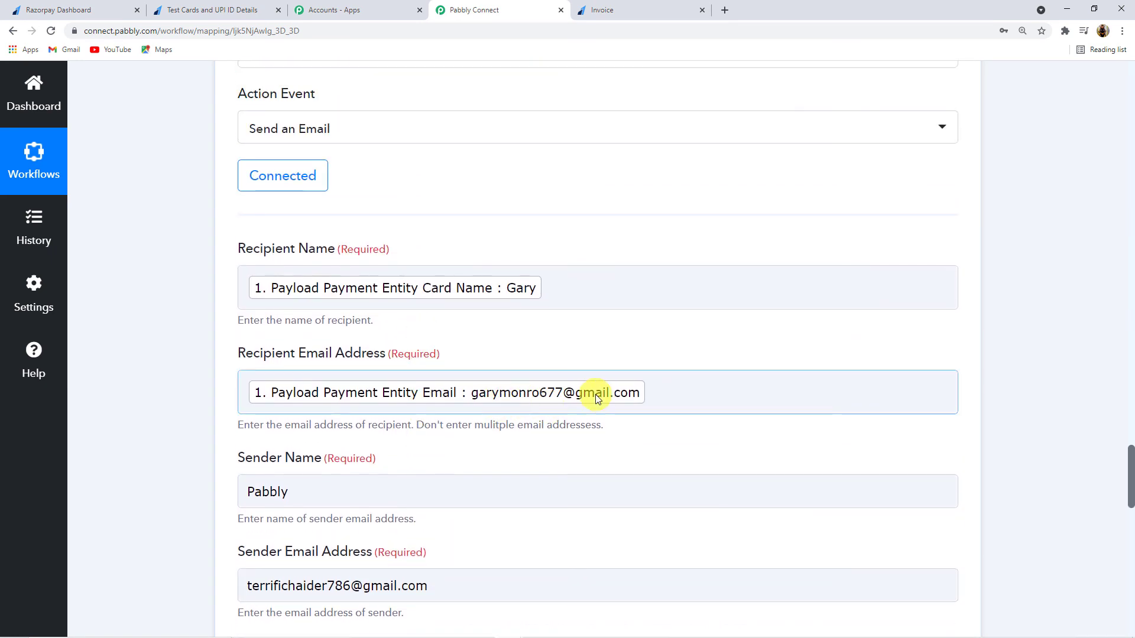
{"action": "scroll", "coordinate": [591, 393], "scroll_direction": "up", "scroll_amount": 1}
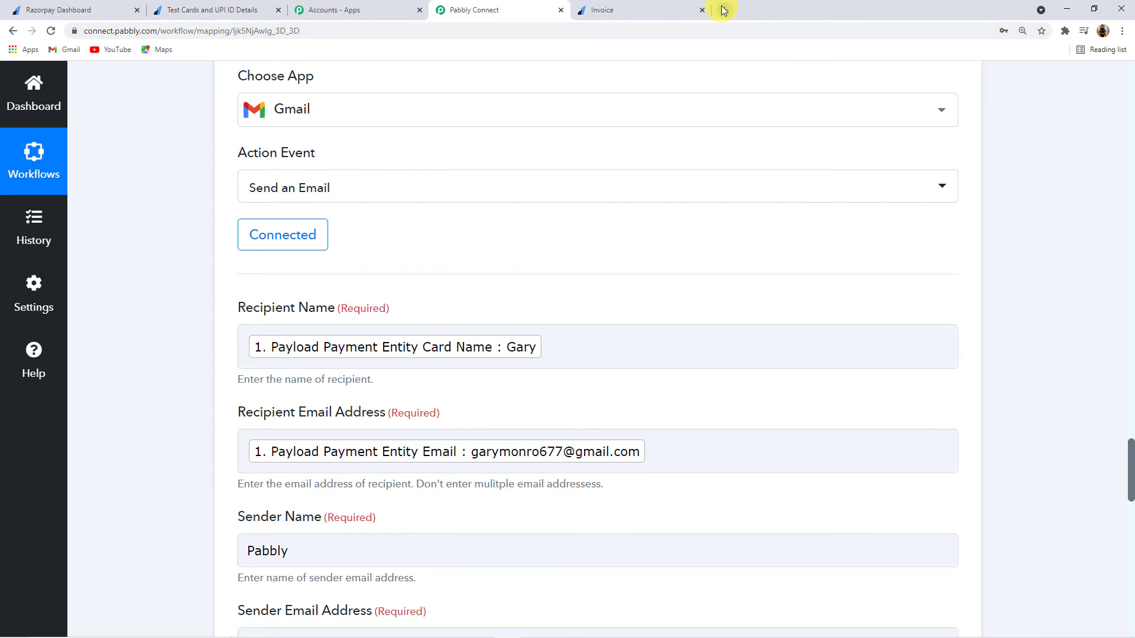
{"action": "left_click", "coordinate": [725, 10]}
Step: Switch to the customer's Google account and open its Gmail inbox
{"action": "left_click", "coordinate": [1104, 89]}
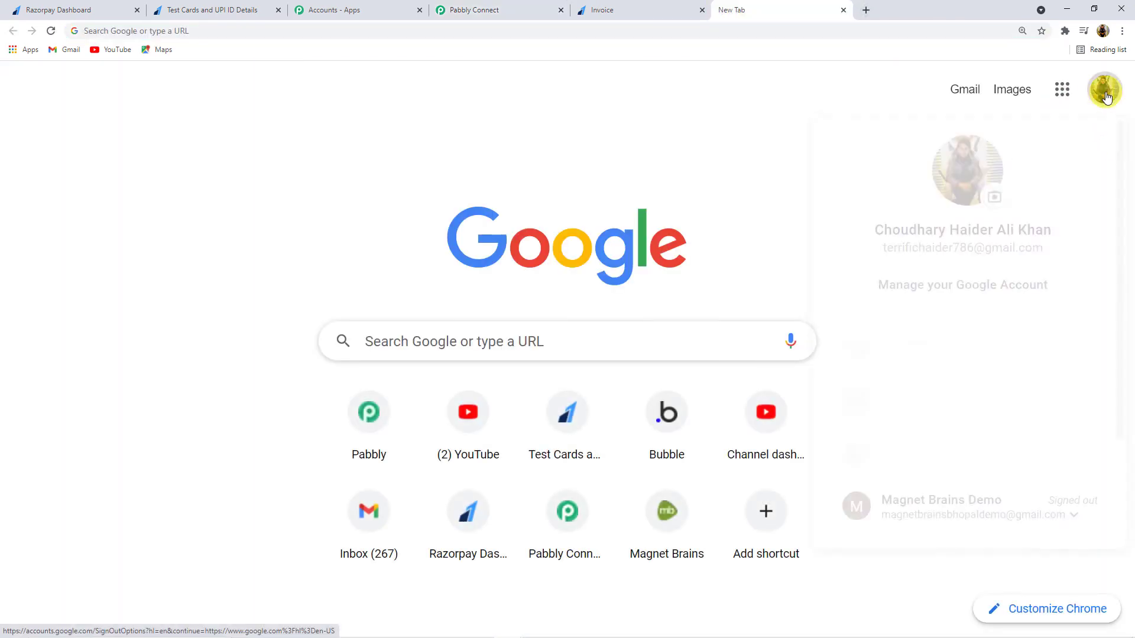
{"action": "left_click", "coordinate": [920, 388]}
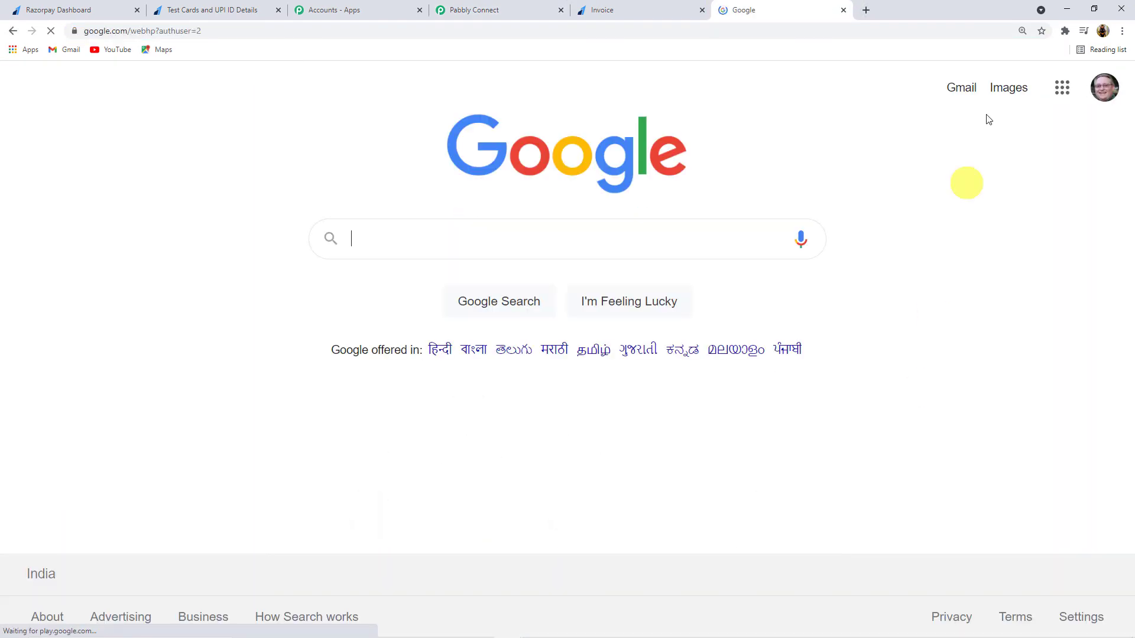
{"action": "left_click", "coordinate": [965, 87]}
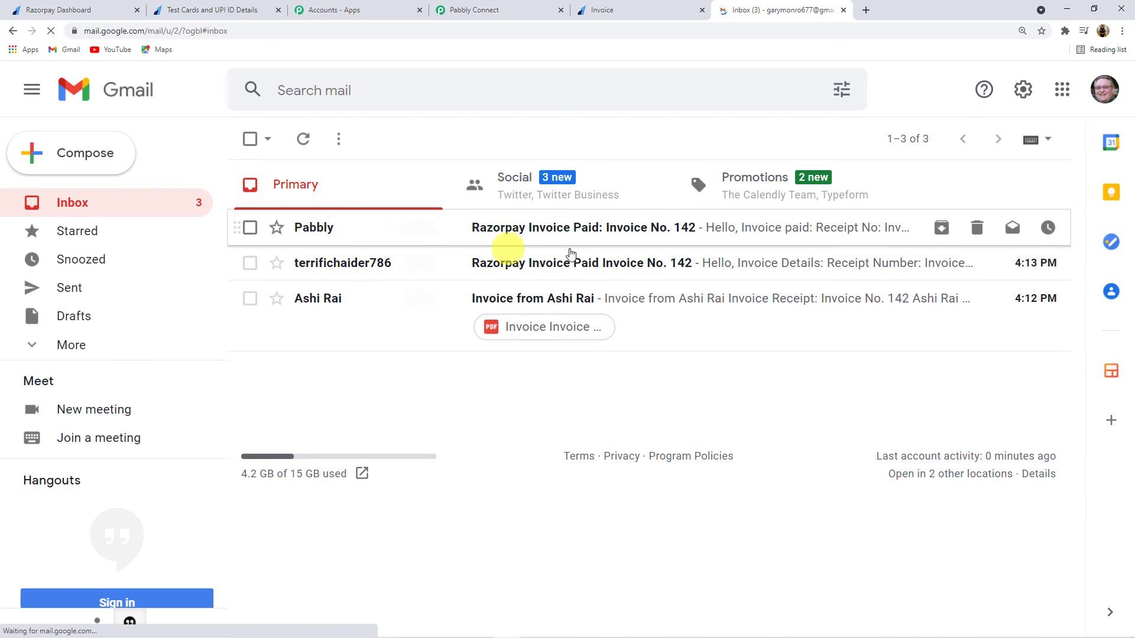
Step: Read the 'Razorpay Invoice Paid: Invoice No. 142' email, confirming Rolex Watch and 80000
{"action": "left_click", "coordinate": [570, 228]}
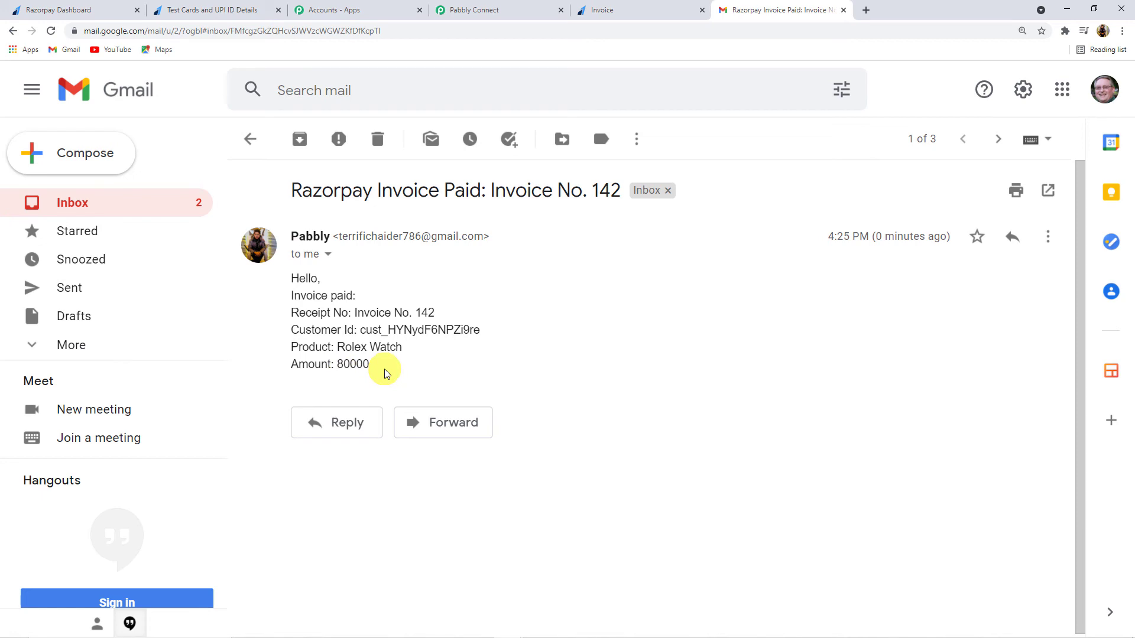
{"action": "left_click", "coordinate": [250, 139]}
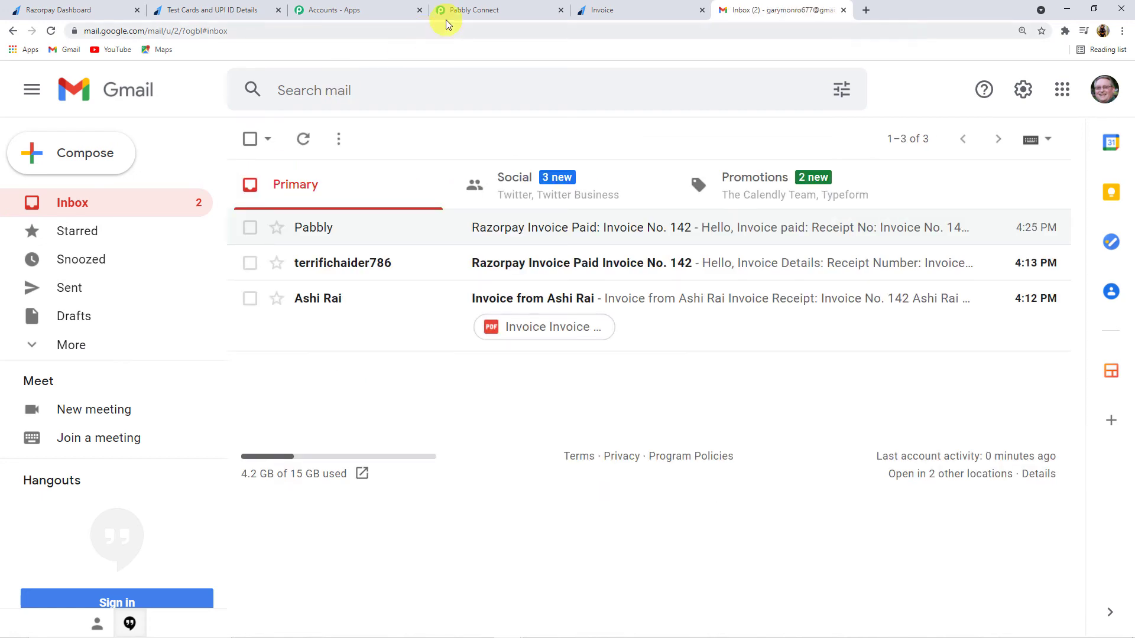
{"action": "left_click", "coordinate": [471, 13]}
Step: Collapse the Gmail Send an Email and Razorpay Invoice Paid trigger cards
{"action": "scroll", "coordinate": [337, 233], "scroll_direction": "up", "scroll_amount": 5}
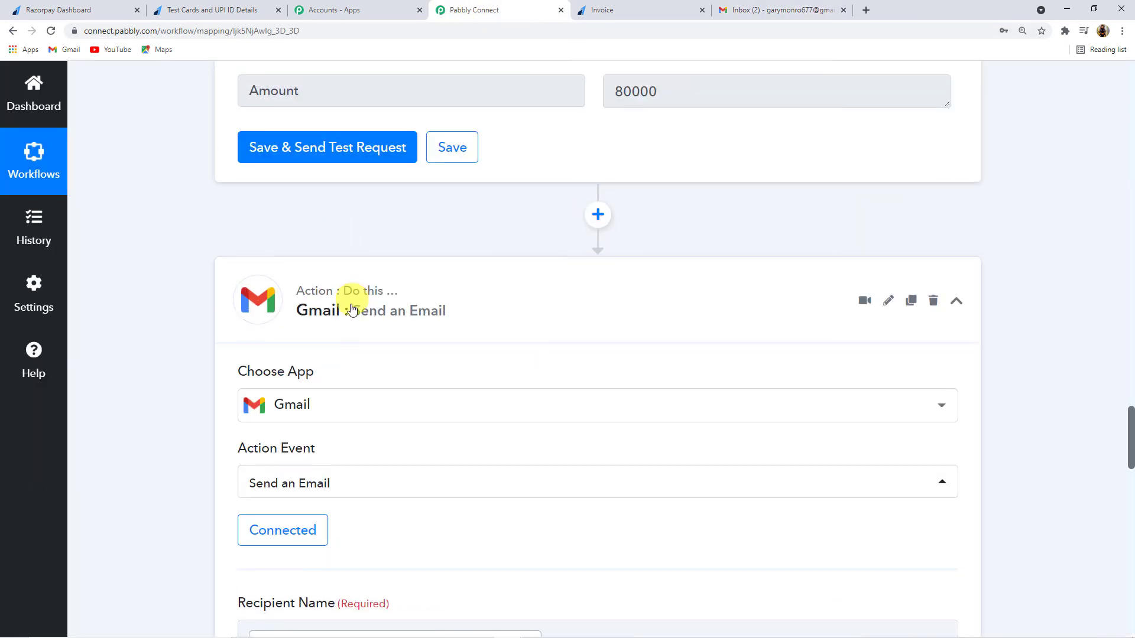
{"action": "left_click", "coordinate": [351, 310]}
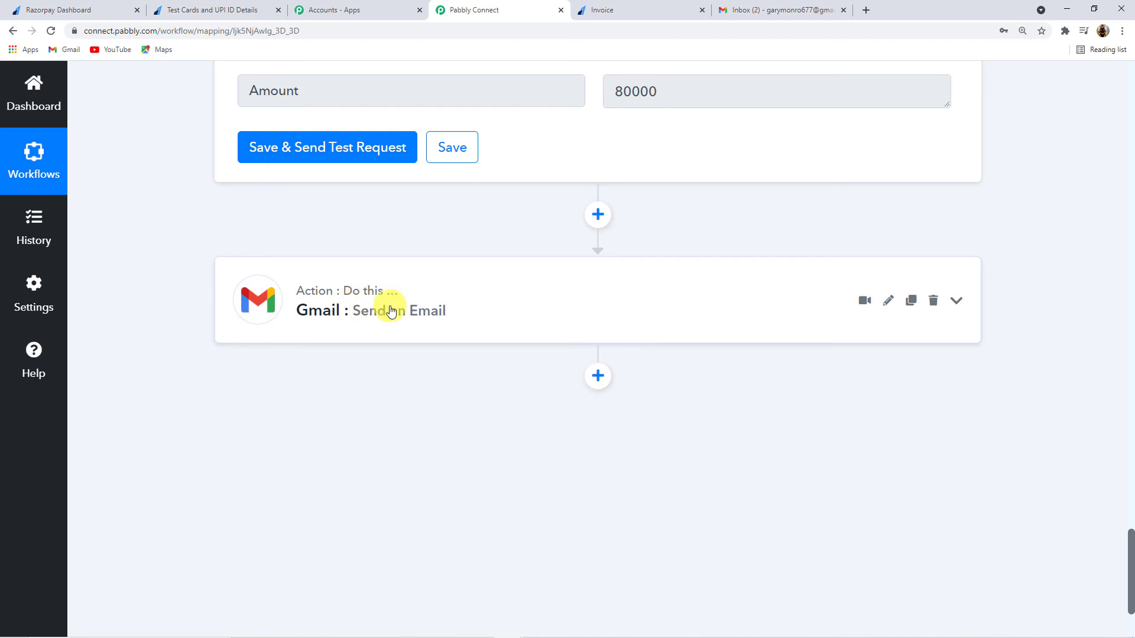
{"action": "scroll", "coordinate": [392, 308], "scroll_direction": "up", "scroll_amount": 15}
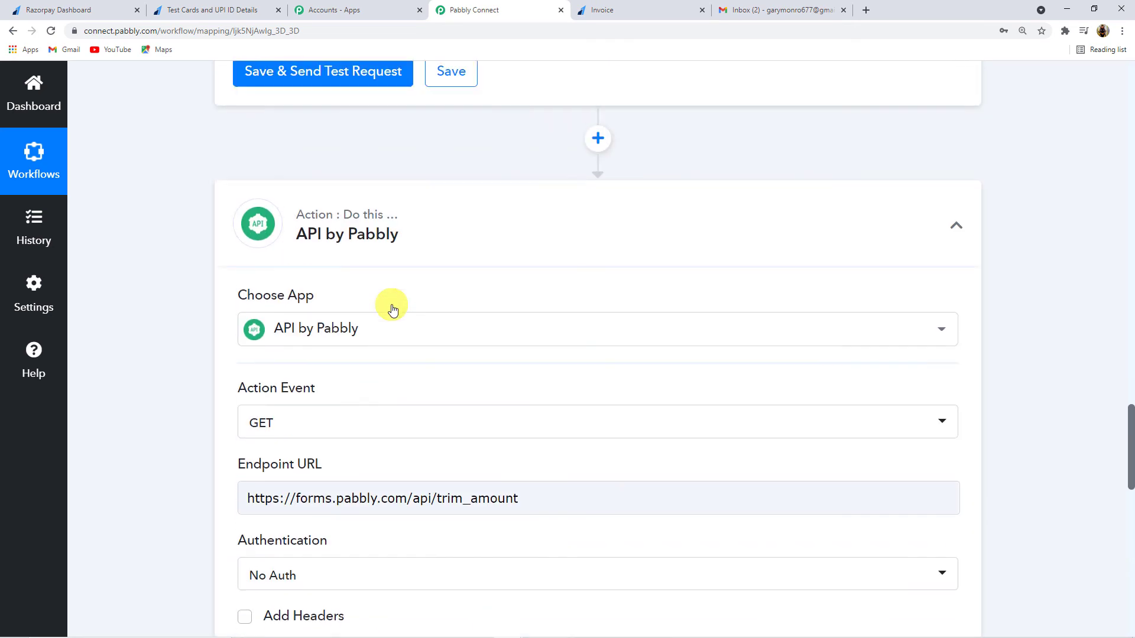
{"action": "scroll", "coordinate": [384, 428], "scroll_direction": "up", "scroll_amount": 15}
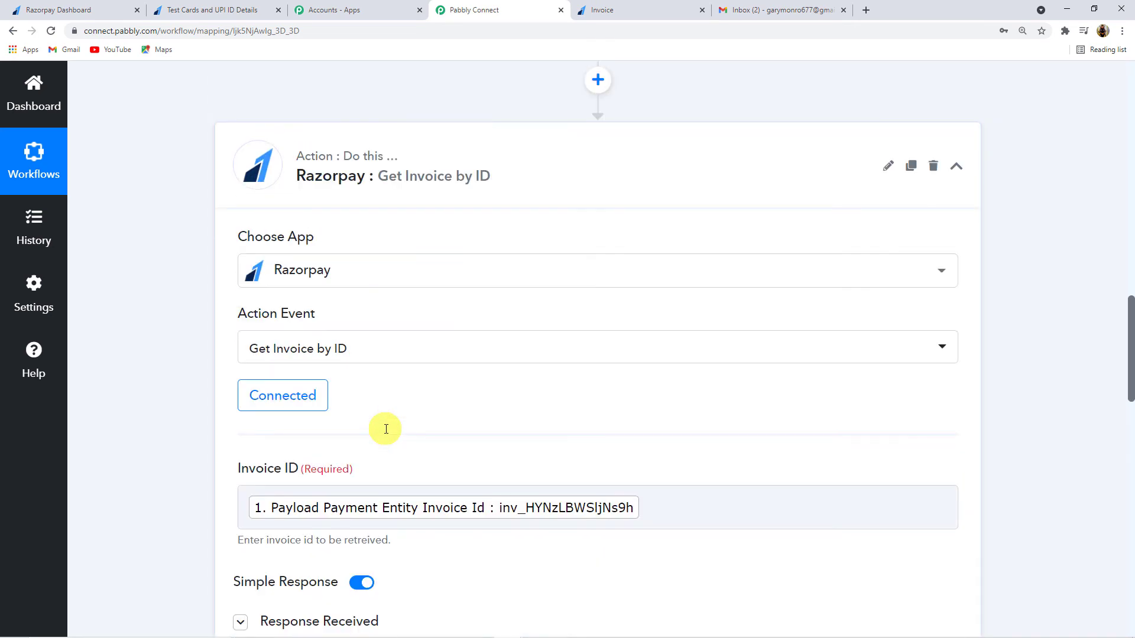
{"action": "scroll", "coordinate": [503, 393], "scroll_direction": "up", "scroll_amount": 15}
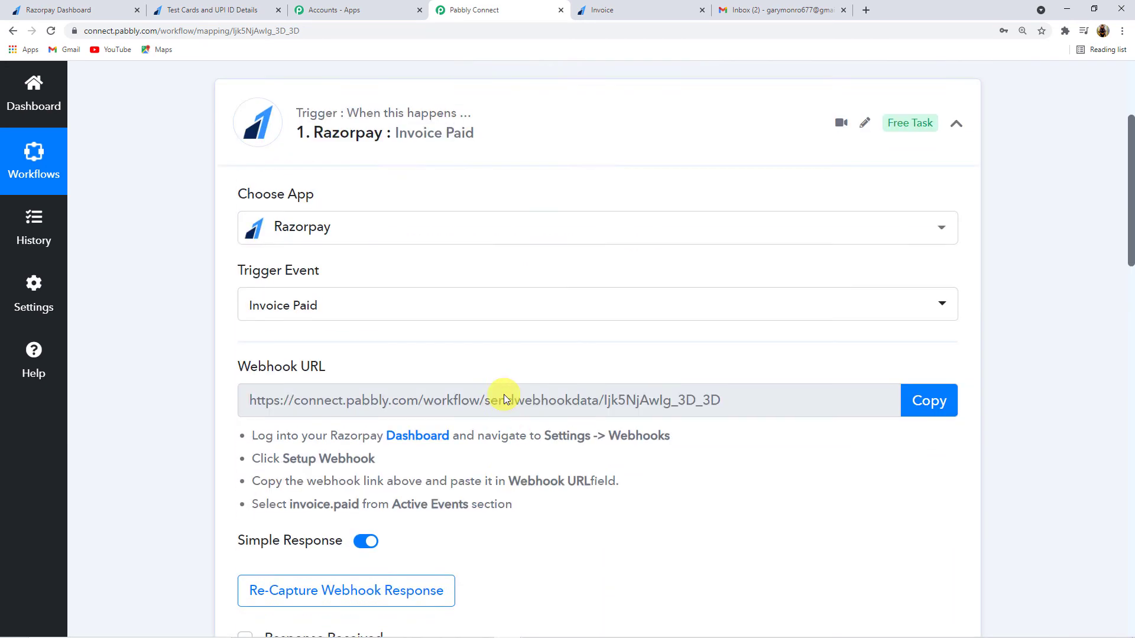
{"action": "left_click", "coordinate": [496, 309]}
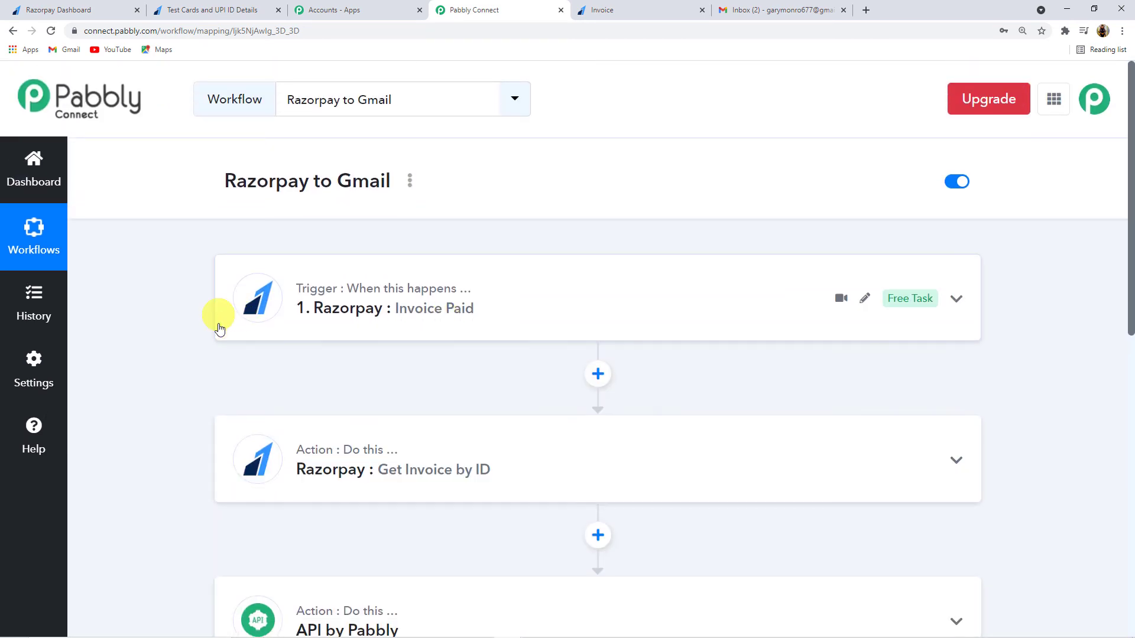
{"action": "scroll", "coordinate": [206, 380], "scroll_direction": "down", "scroll_amount": 6}
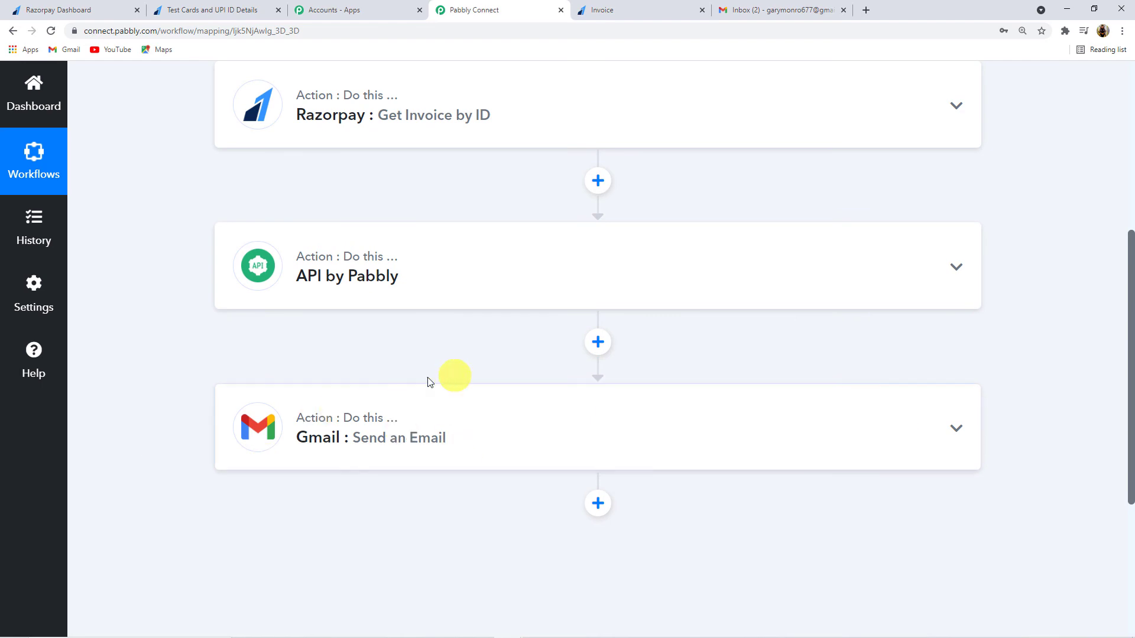
{"action": "scroll", "coordinate": [427, 383], "scroll_direction": "up", "scroll_amount": 5}
{"action": "scroll", "coordinate": [427, 382], "scroll_direction": "up", "scroll_amount": 1}
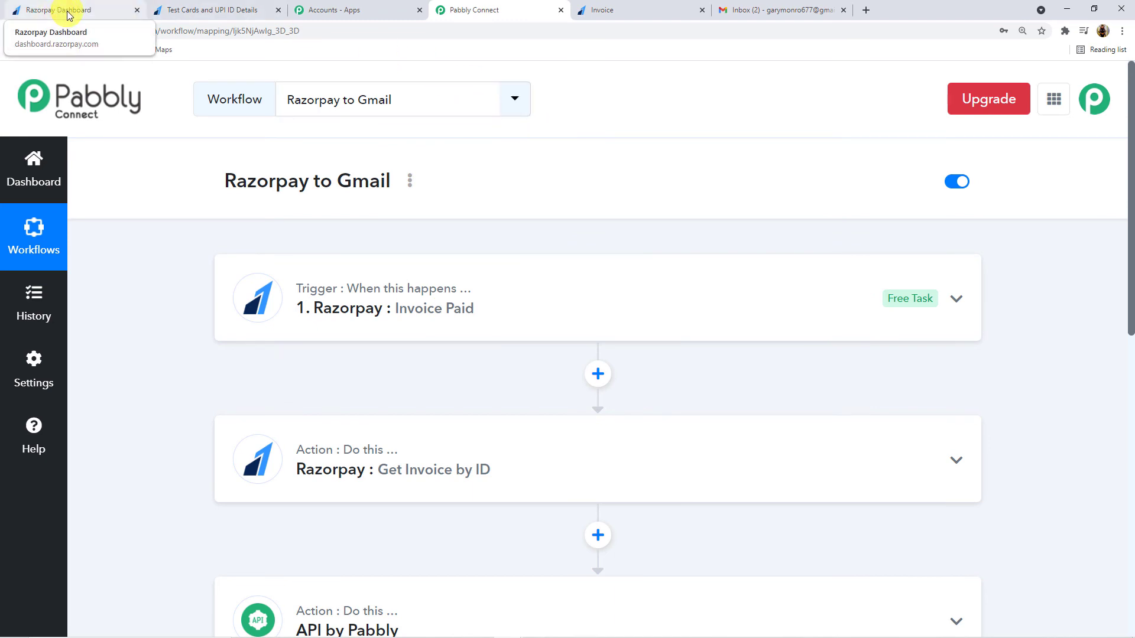
Step: Dismiss Razorpay's New Key dialog and view the Invoices list with Invoice No. 142 Paid
{"action": "left_click", "coordinate": [39, 18]}
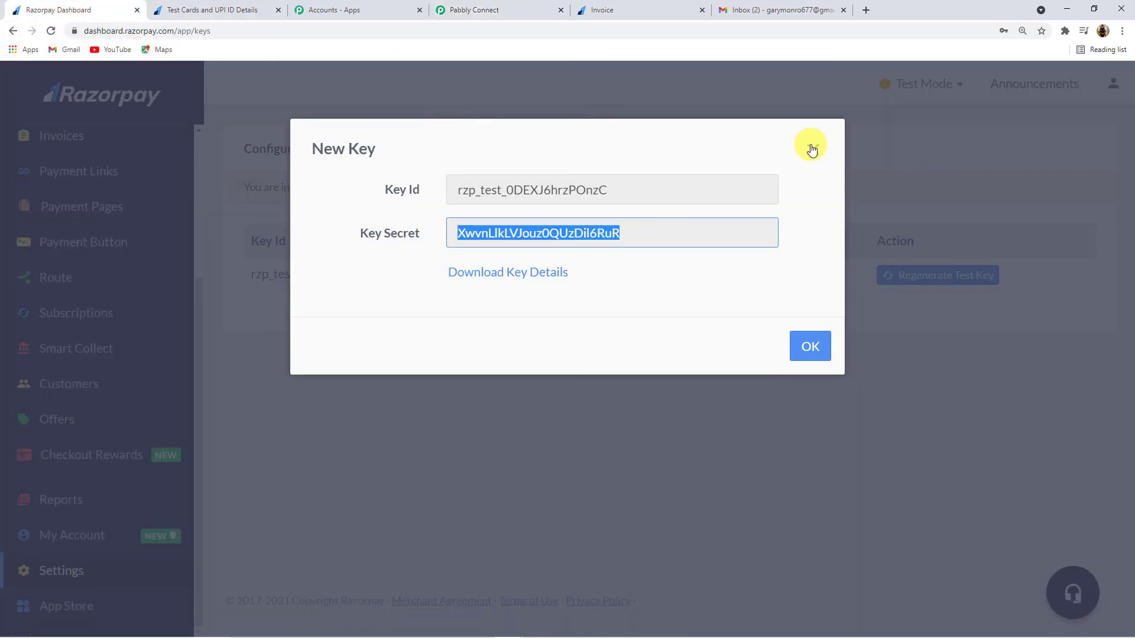
{"action": "left_click", "coordinate": [812, 148]}
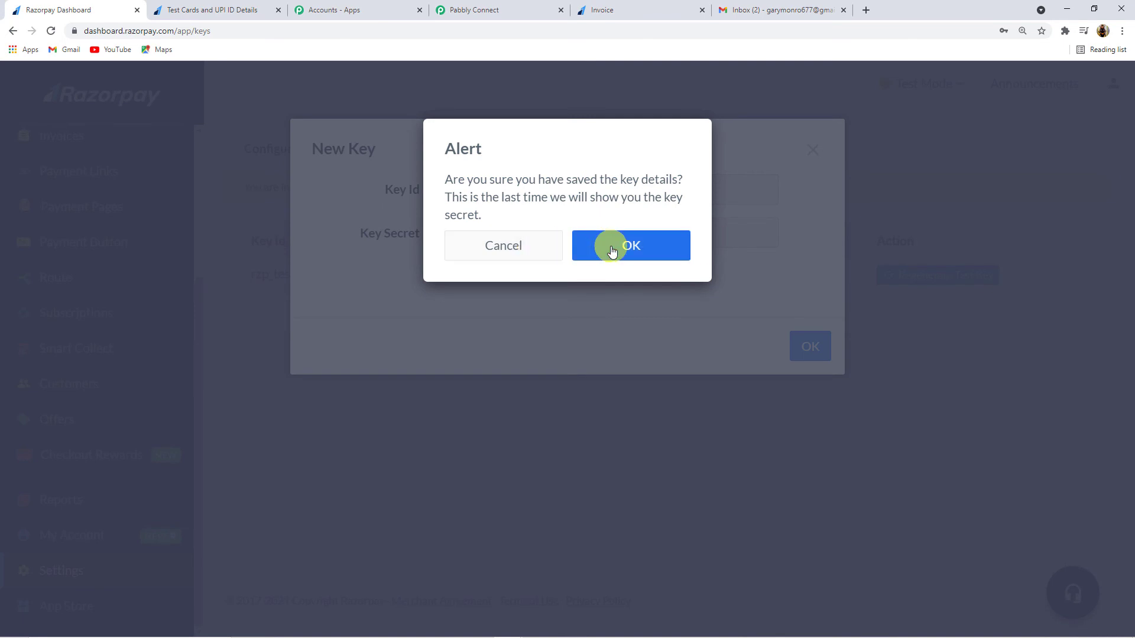
{"action": "left_click", "coordinate": [532, 247]}
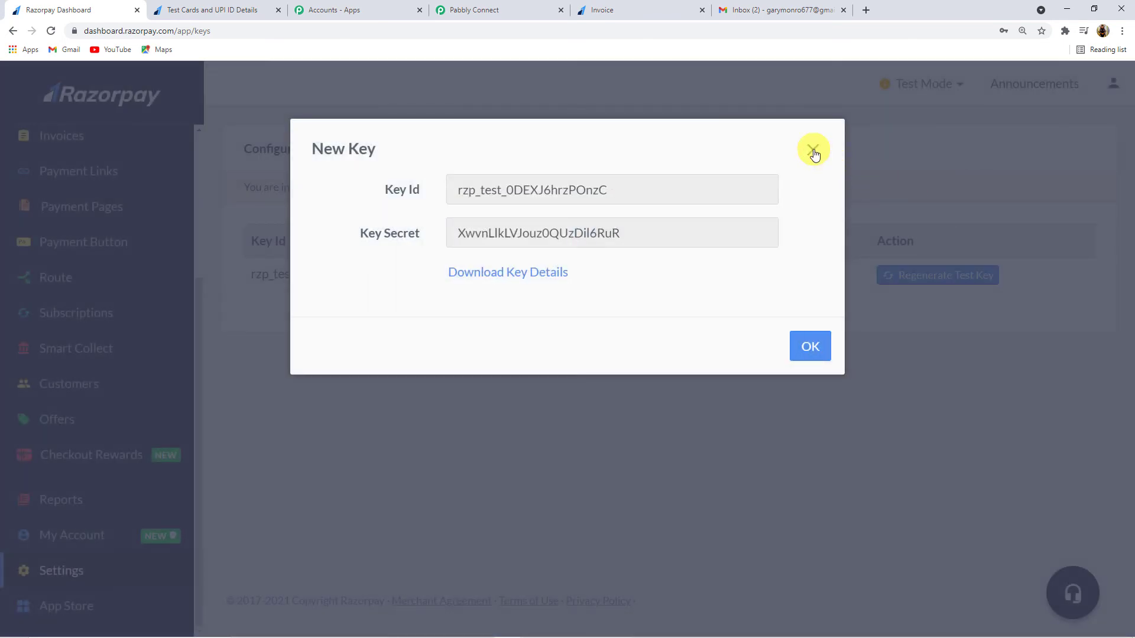
{"action": "left_click", "coordinate": [816, 346]}
{"action": "left_click", "coordinate": [656, 254]}
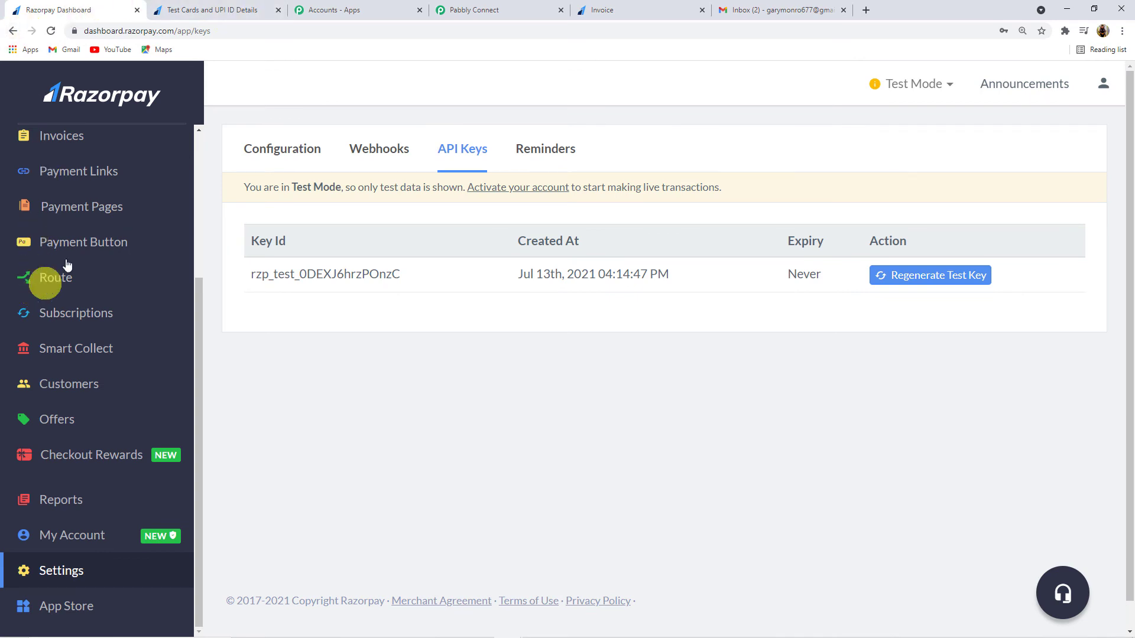
{"action": "scroll", "coordinate": [65, 307], "scroll_direction": "down", "scroll_amount": 1}
{"action": "scroll", "coordinate": [50, 244], "scroll_direction": "up", "scroll_amount": 3}
{"action": "left_click", "coordinate": [73, 313]}
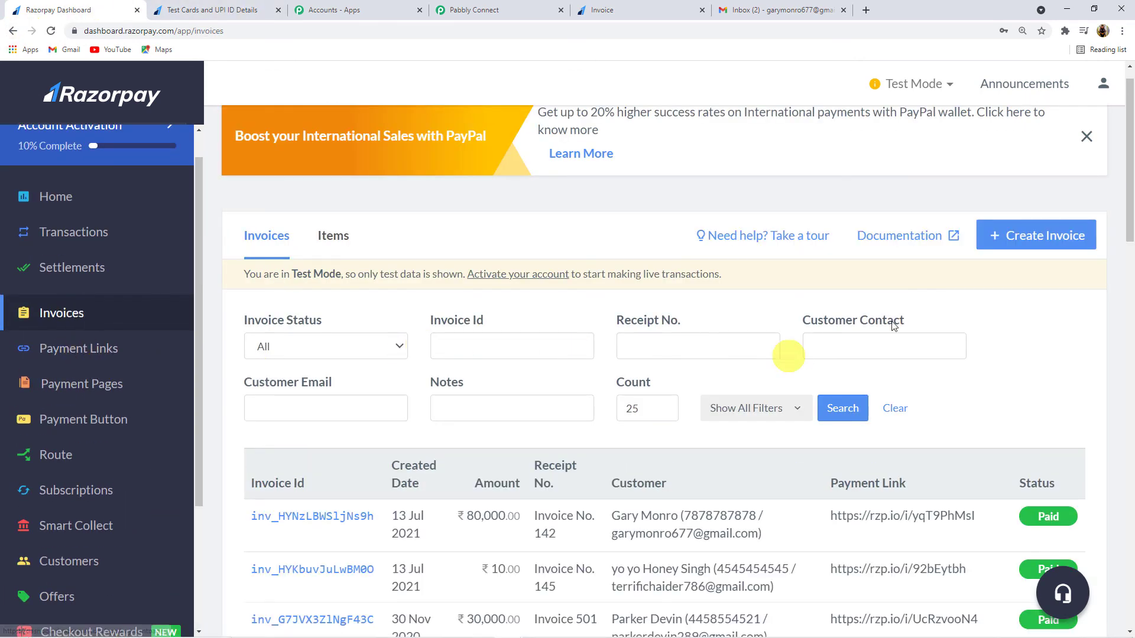
Step: Create a new invoice numbered 'Invoice No. 143' with description 'Razorpay to Gmail'
{"action": "left_click", "coordinate": [1052, 231]}
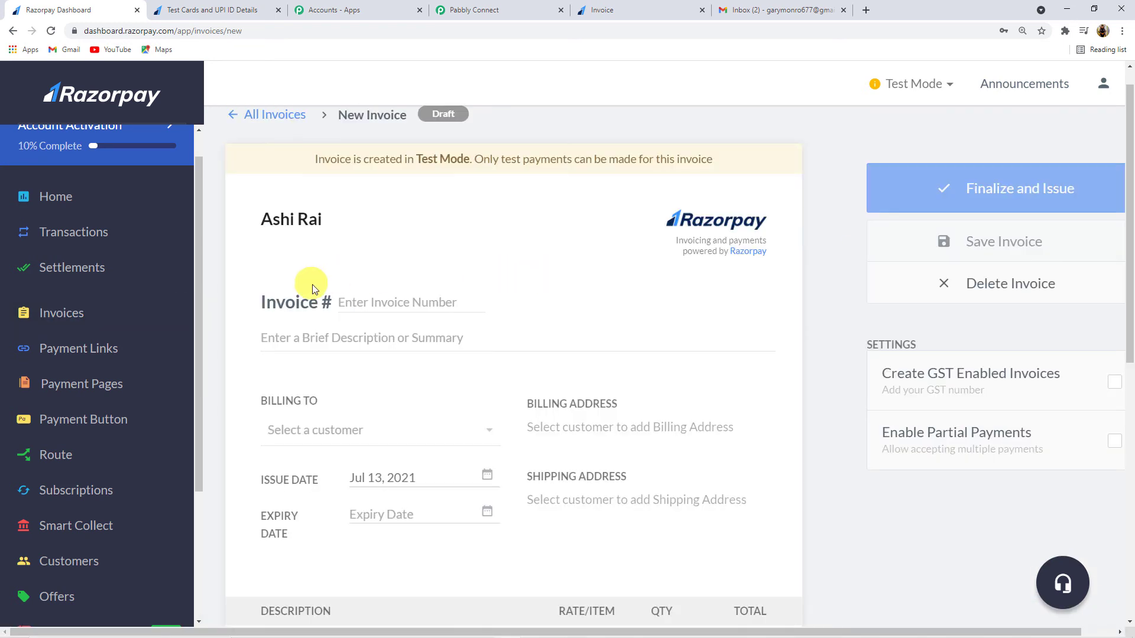
{"action": "left_click", "coordinate": [406, 300]}
{"action": "type", "text": "Invoice no. 143"}
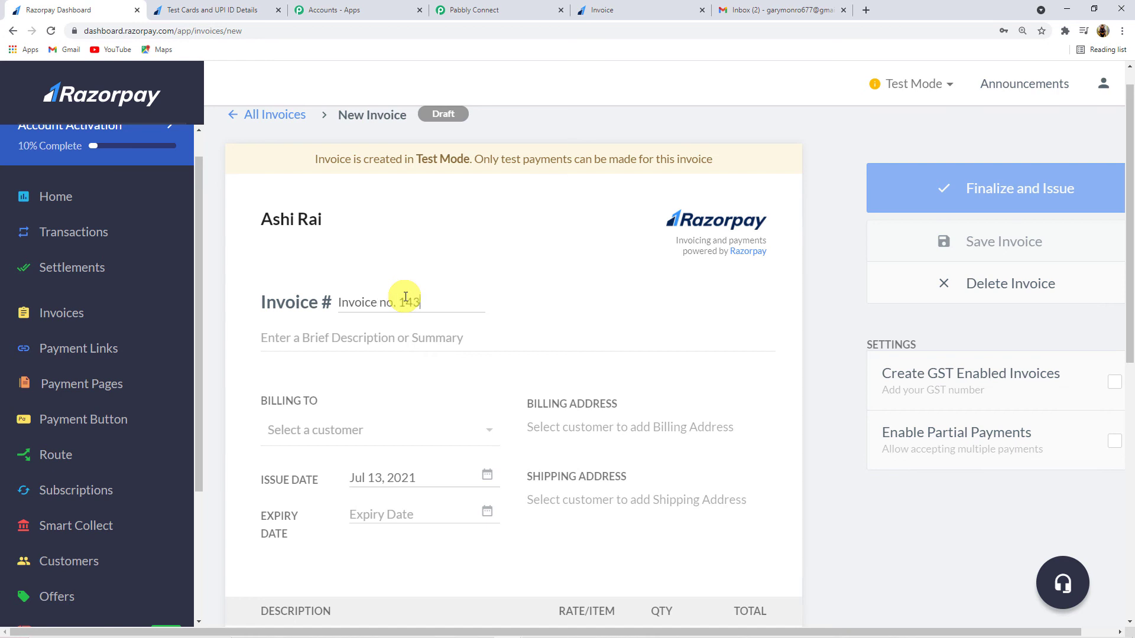
{"action": "left_click", "coordinate": [440, 302]}
{"action": "left_click_drag", "start_coordinate": [387, 303], "coordinate": [380, 303]}
{"action": "left_click", "coordinate": [354, 329]}
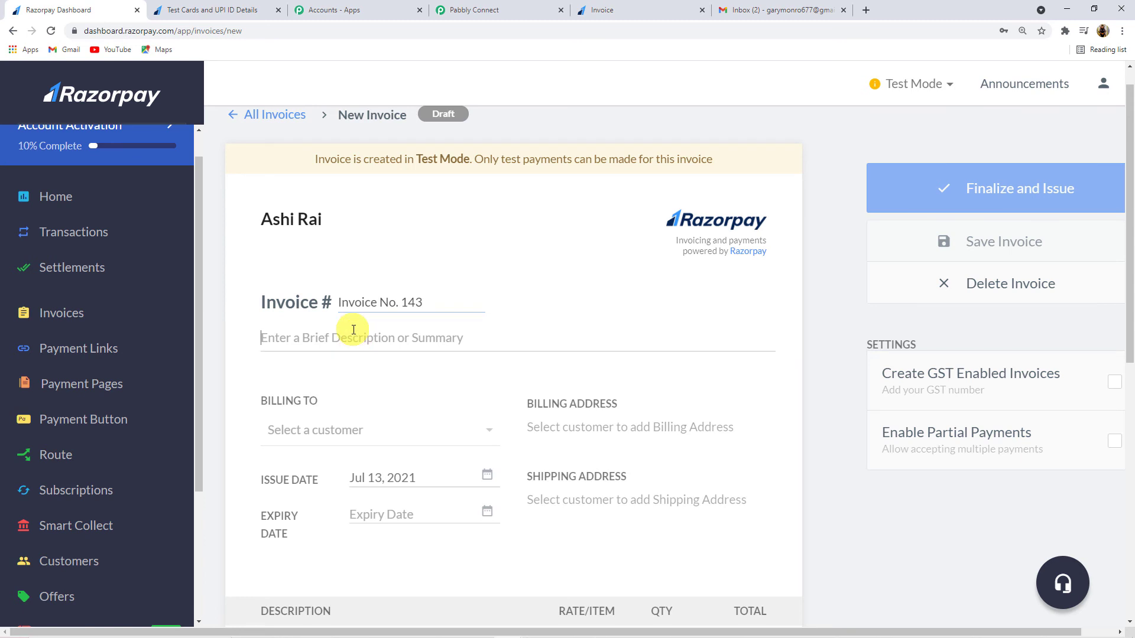
{"action": "type", "text": "Razorpay to Gmail"}
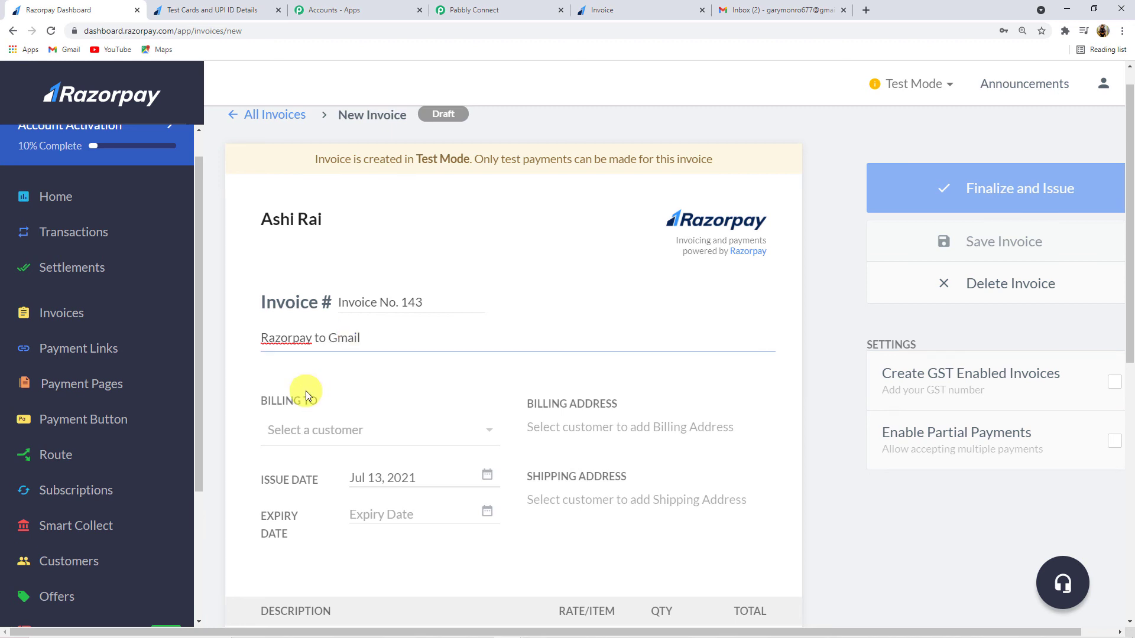
{"action": "scroll", "coordinate": [291, 385], "scroll_direction": "down", "scroll_amount": 2}
Step: Create a new customer with name, email and contact number and bill the invoice to them
{"action": "left_click", "coordinate": [346, 319]}
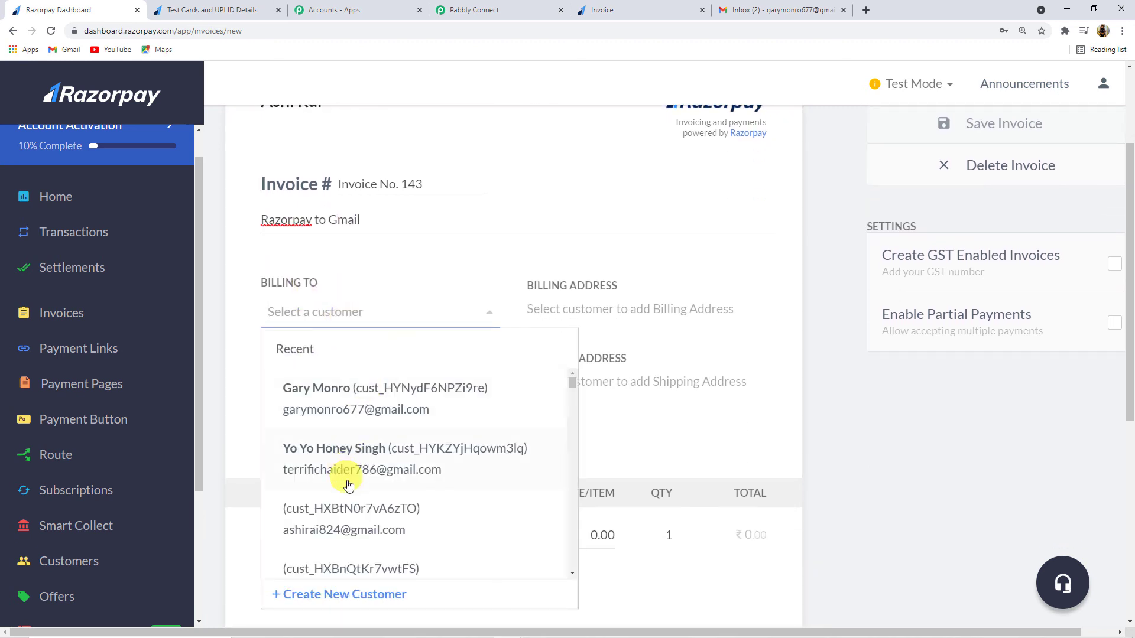
{"action": "scroll", "coordinate": [342, 476], "scroll_direction": "down", "scroll_amount": 1}
{"action": "left_click", "coordinate": [358, 593]}
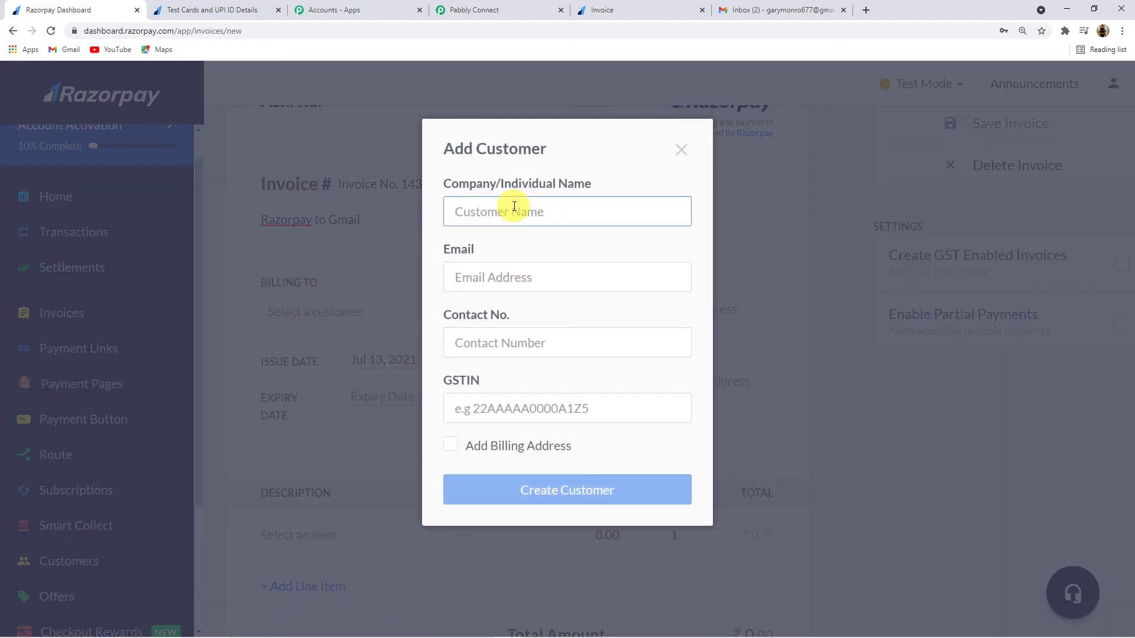
{"action": "type", "text": "As"}
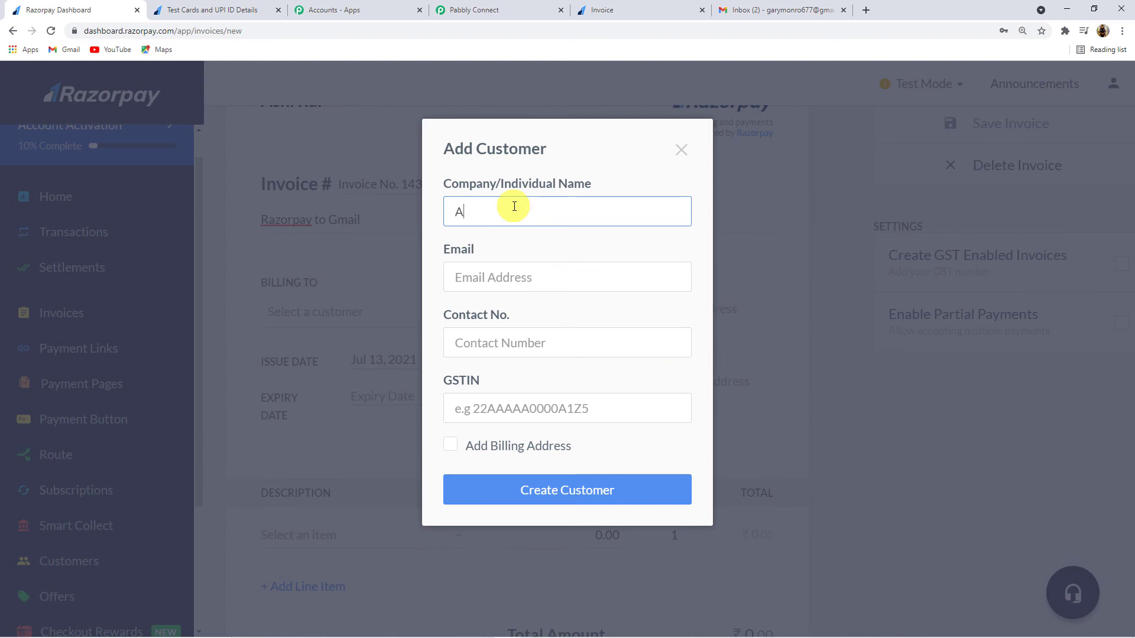
{"action": "key", "text": "BackSpace"}
{"action": "type", "text": "A"}
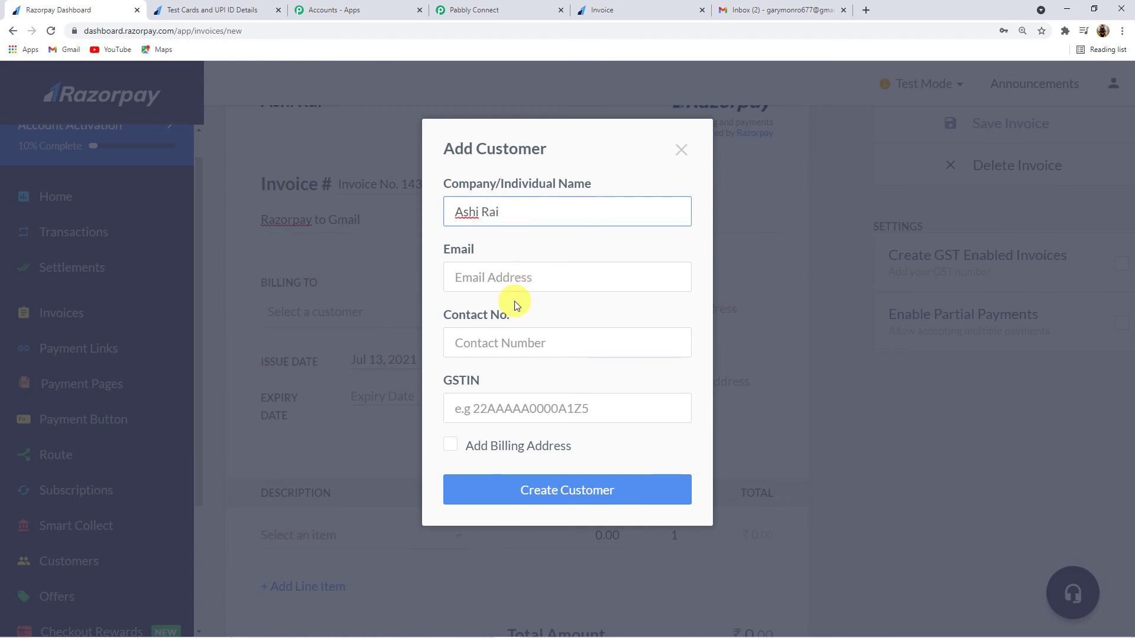
{"action": "left_click", "coordinate": [514, 278]}
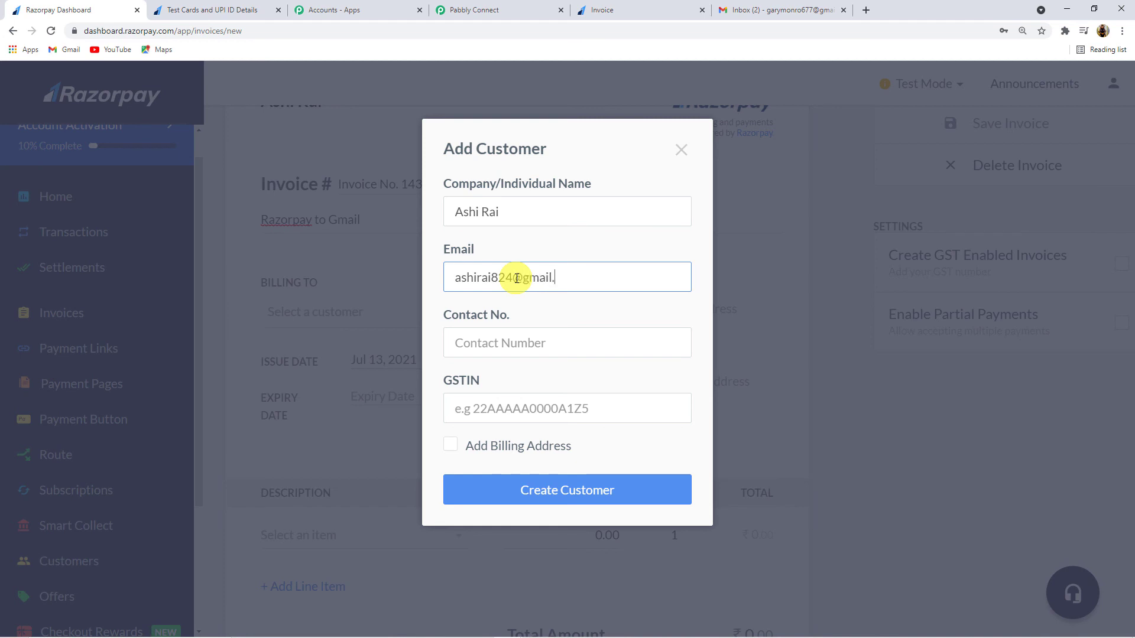
{"action": "left_click", "coordinate": [518, 337]}
{"action": "type", "text": "4545454545"}
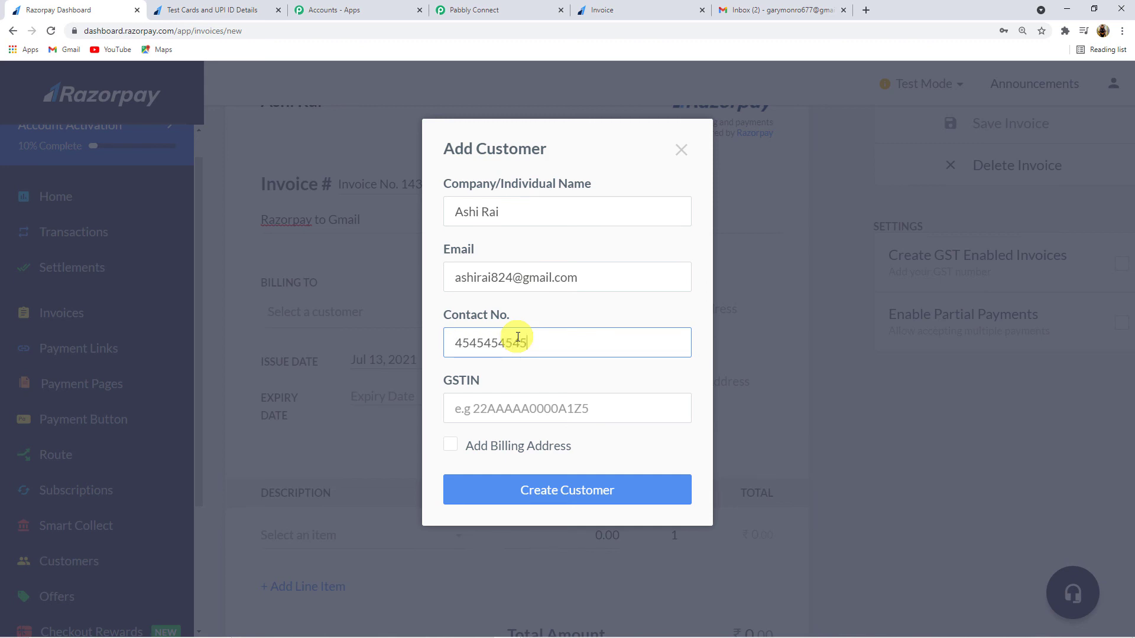
{"action": "left_click", "coordinate": [566, 498]}
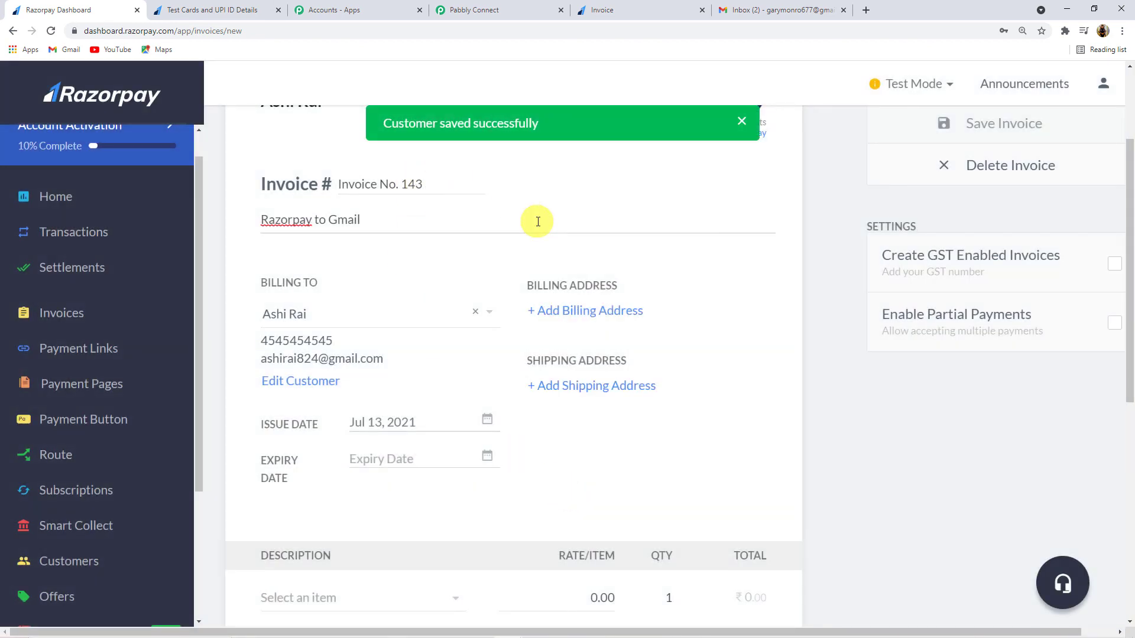
Step: Set the invoice expiry date to Aug 07, 2021
{"action": "scroll", "coordinate": [537, 220], "scroll_direction": "down", "scroll_amount": 1}
{"action": "left_click", "coordinate": [387, 398]}
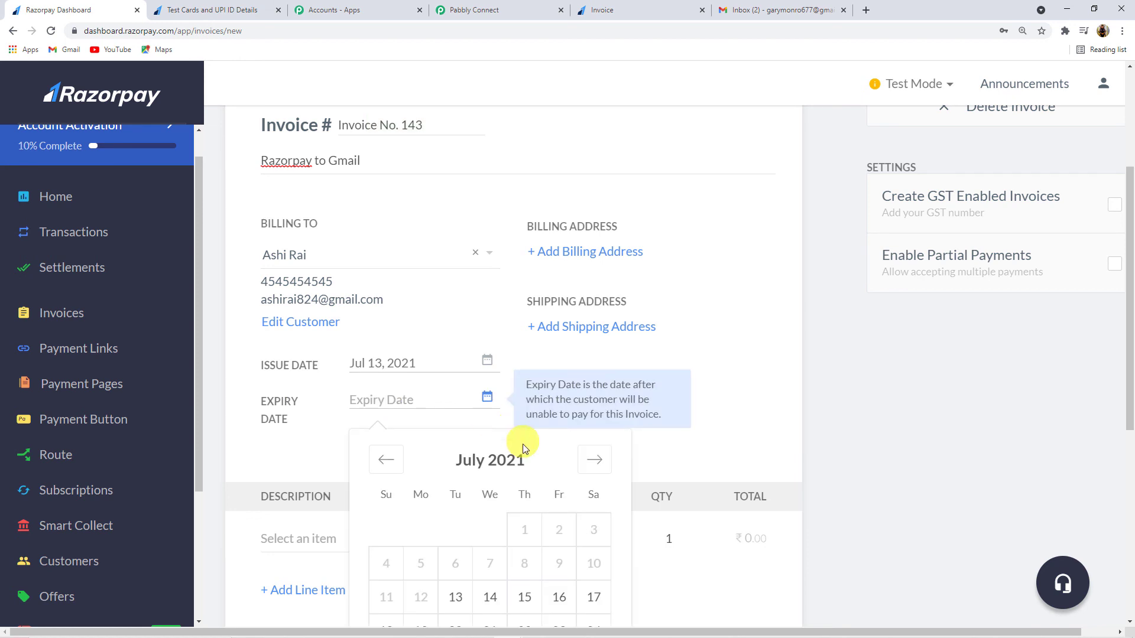
{"action": "left_click", "coordinate": [594, 460]}
{"action": "left_click", "coordinate": [594, 532]}
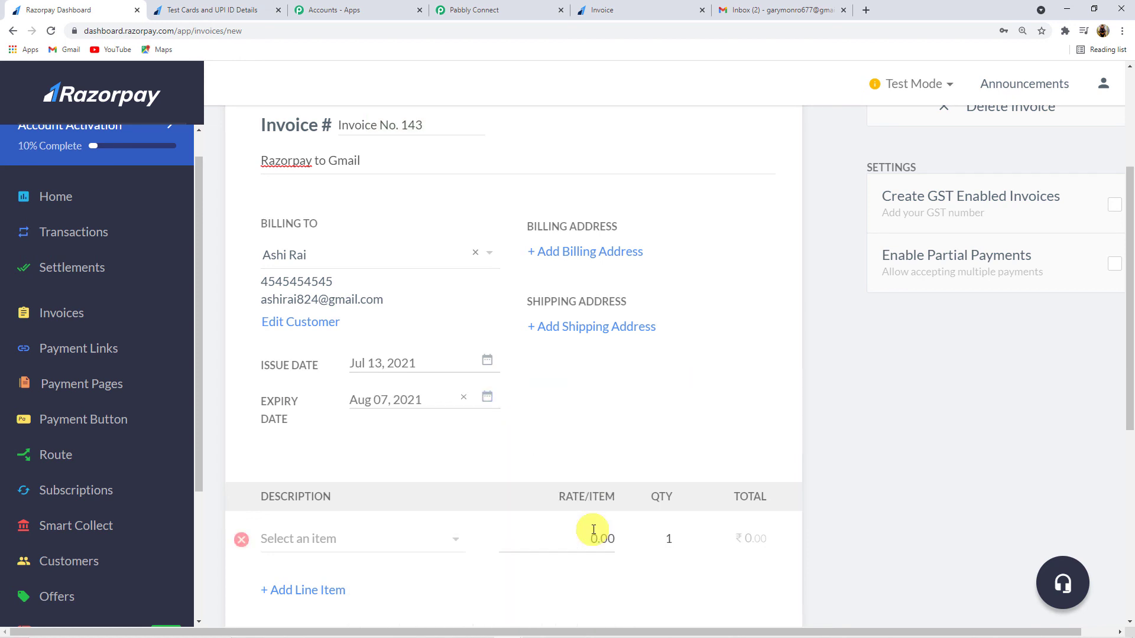
Step: Add the Camera item at 30000.00 as the invoice line, totalling ₹30,000
{"action": "scroll", "coordinate": [561, 410], "scroll_direction": "down", "scroll_amount": 3}
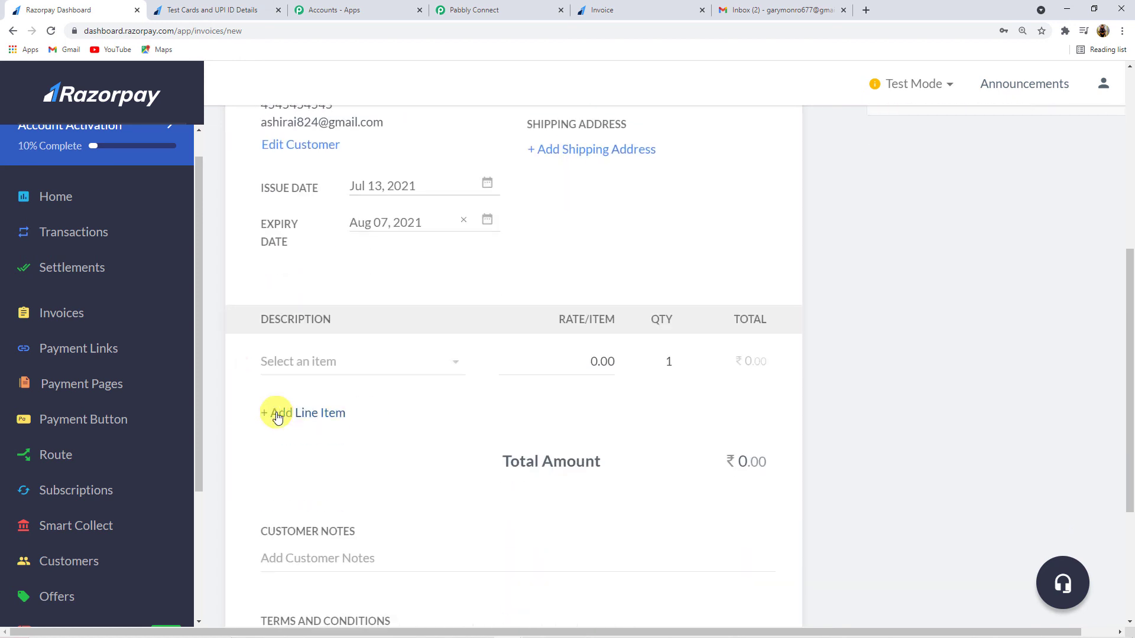
{"action": "left_click", "coordinate": [299, 359]}
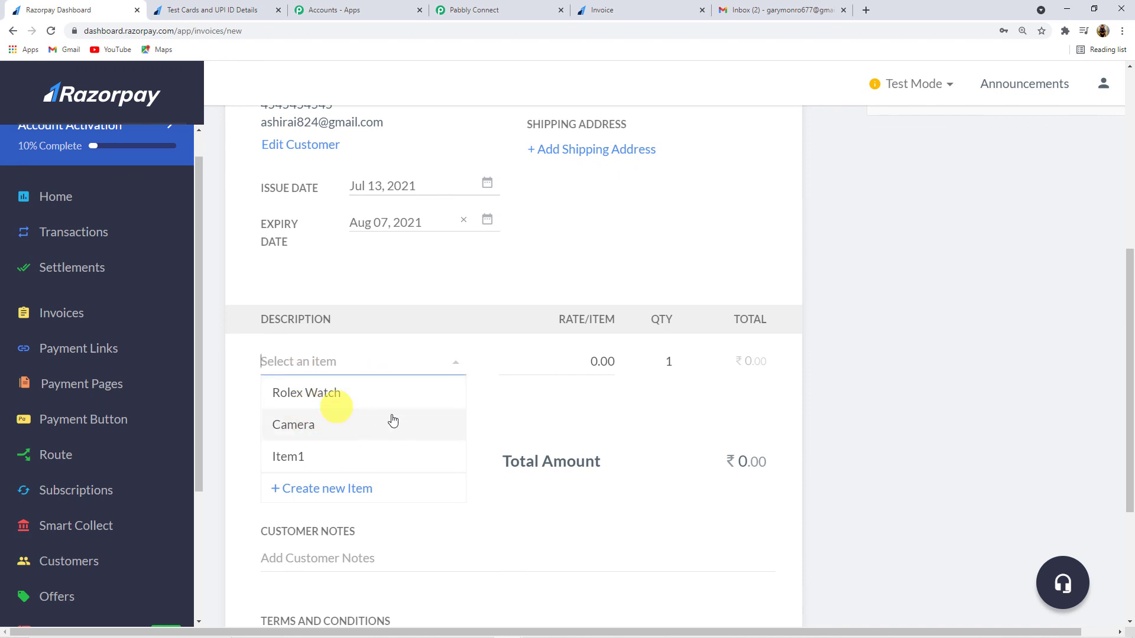
{"action": "left_click", "coordinate": [317, 423]}
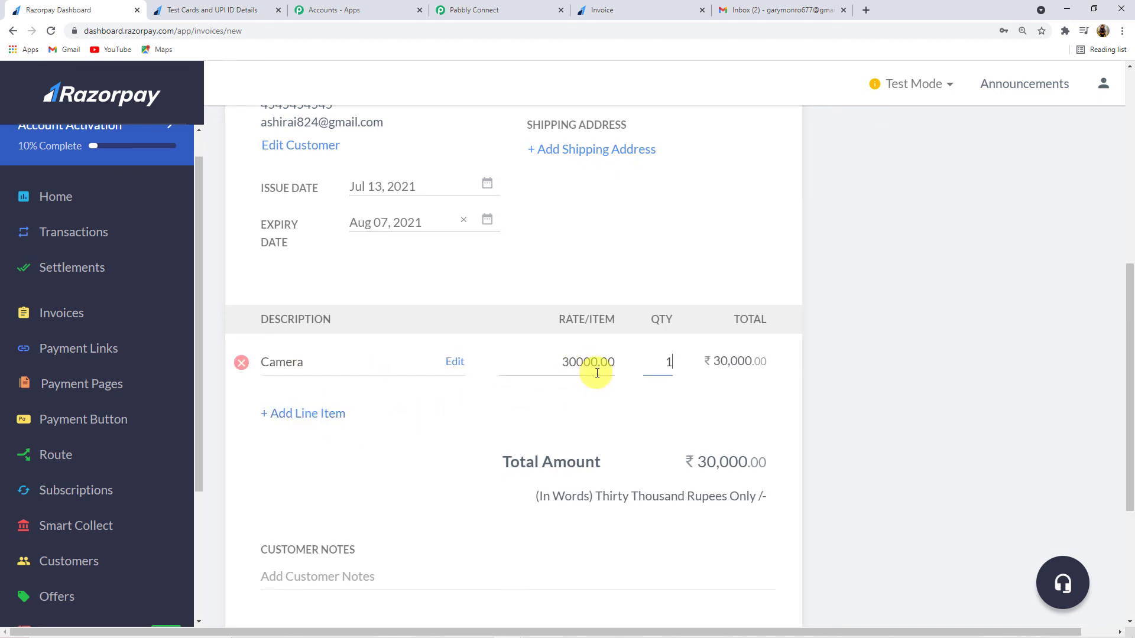
{"action": "scroll", "coordinate": [534, 409], "scroll_direction": "down", "scroll_amount": 3}
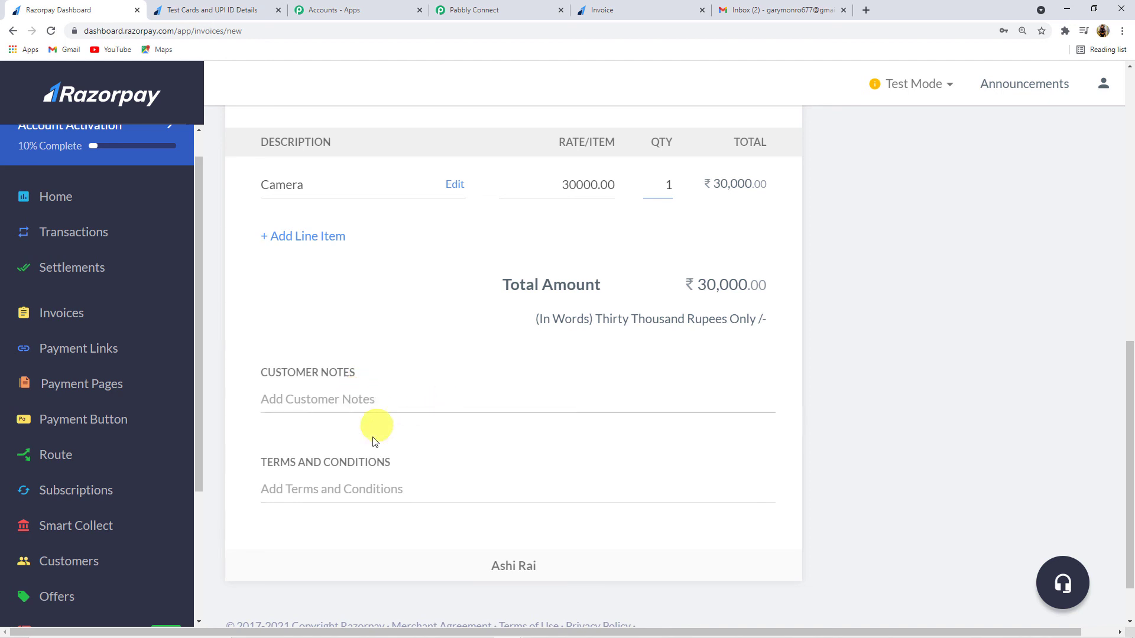
{"action": "scroll", "coordinate": [471, 455], "scroll_direction": "up", "scroll_amount": 8}
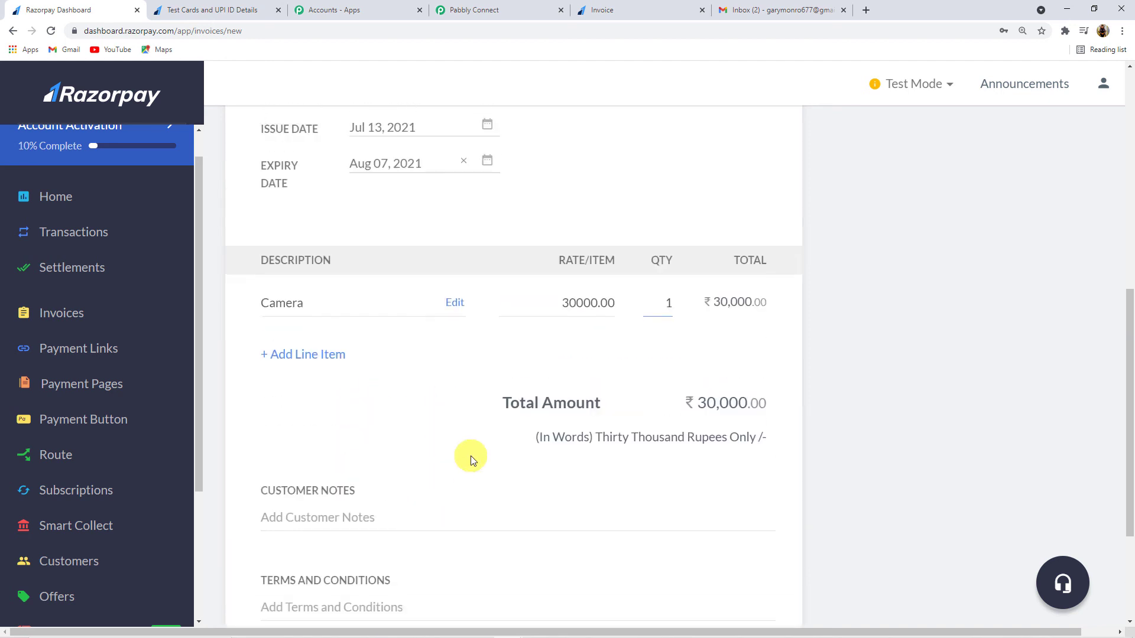
{"action": "scroll", "coordinate": [471, 453], "scroll_direction": "up", "scroll_amount": 3}
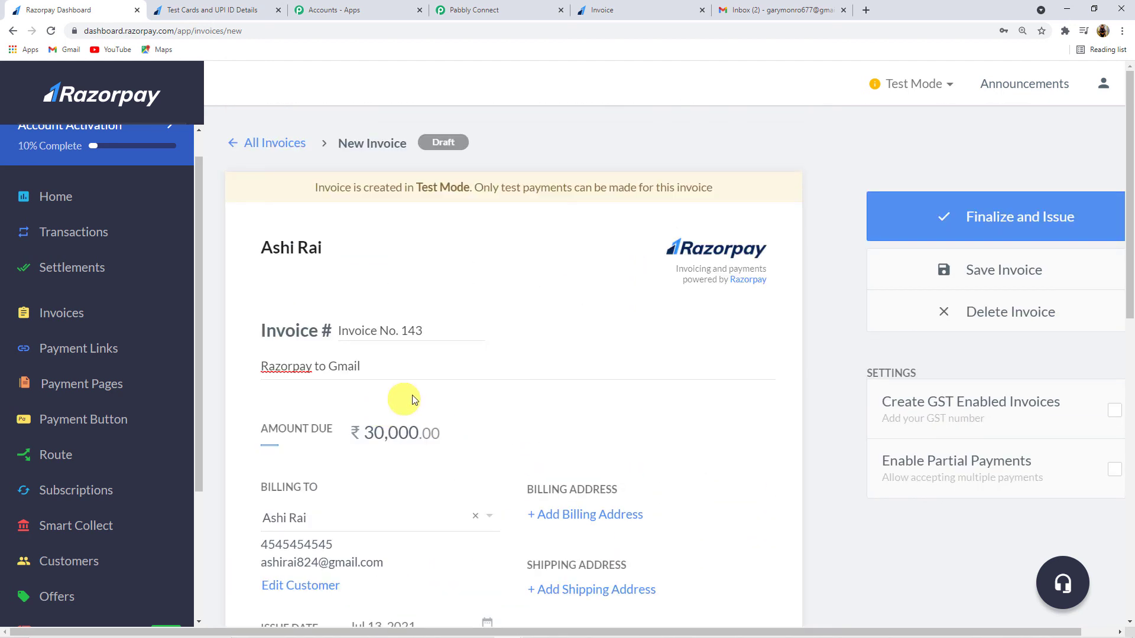
Step: Issue the ₹30,000 Invoice No. 143 and copy its payment link
{"action": "left_click", "coordinate": [1036, 235]}
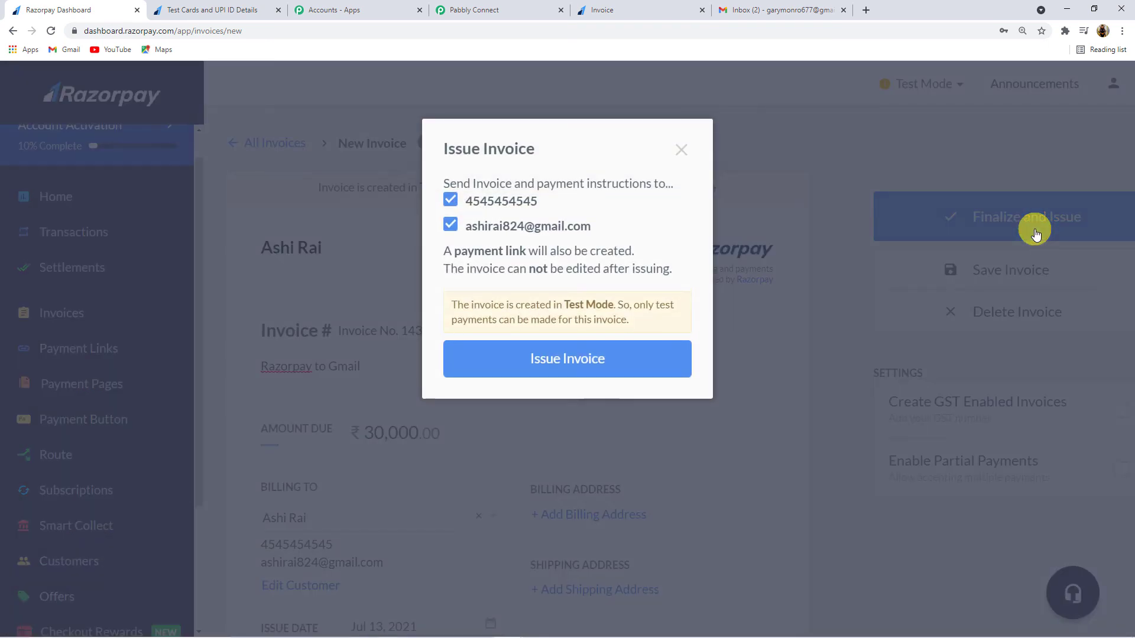
{"action": "left_click", "coordinate": [579, 371]}
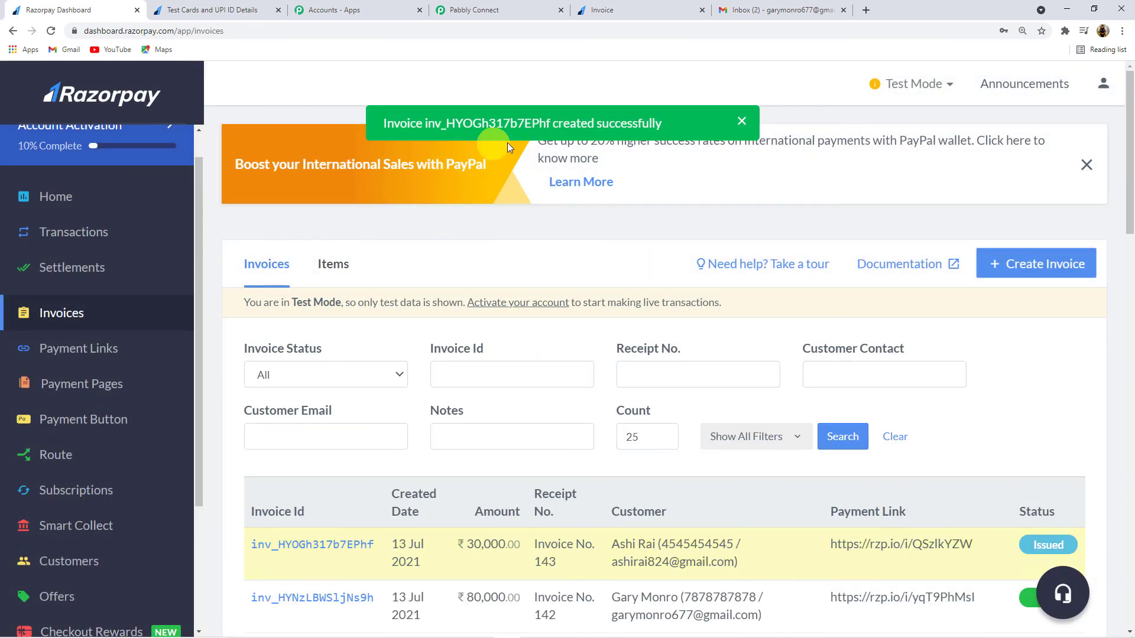
{"action": "left_click", "coordinate": [742, 123]}
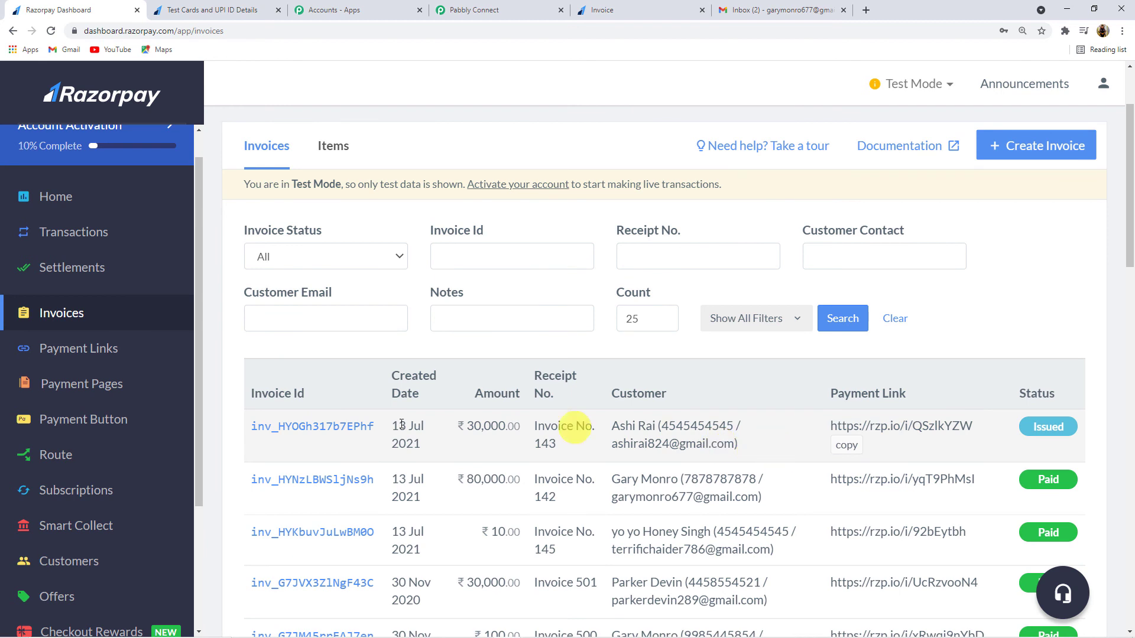
{"action": "left_click", "coordinate": [859, 451]}
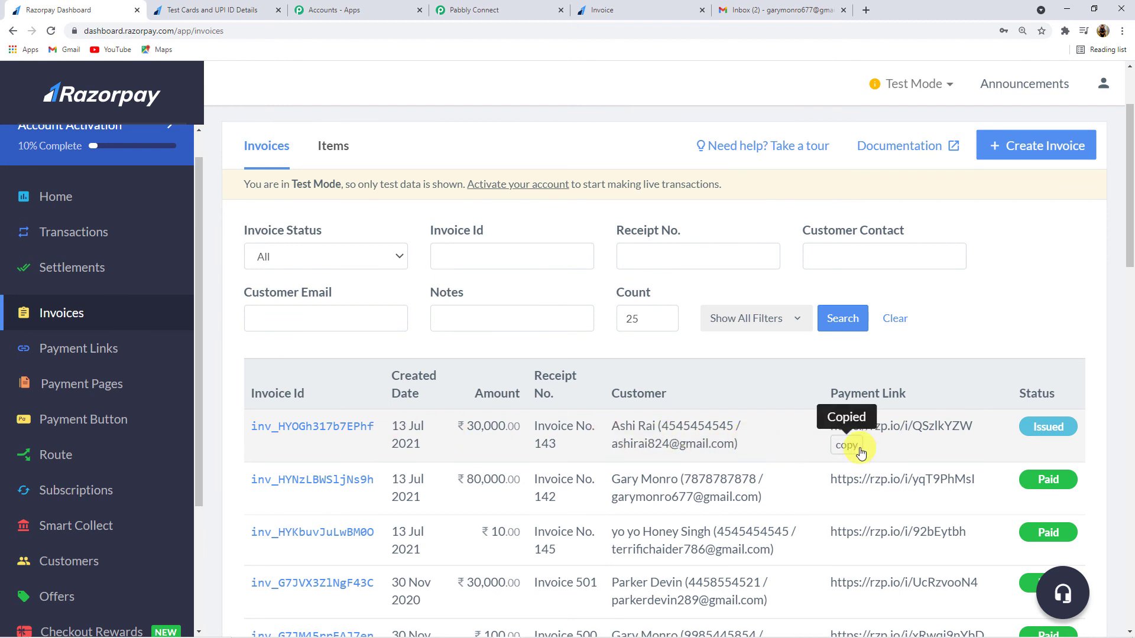
Step: Load the invoice payment link in a new tab and choose to pay by card
{"action": "left_click", "coordinate": [865, 10]}
{"action": "key", "text": "ctrl+v"}
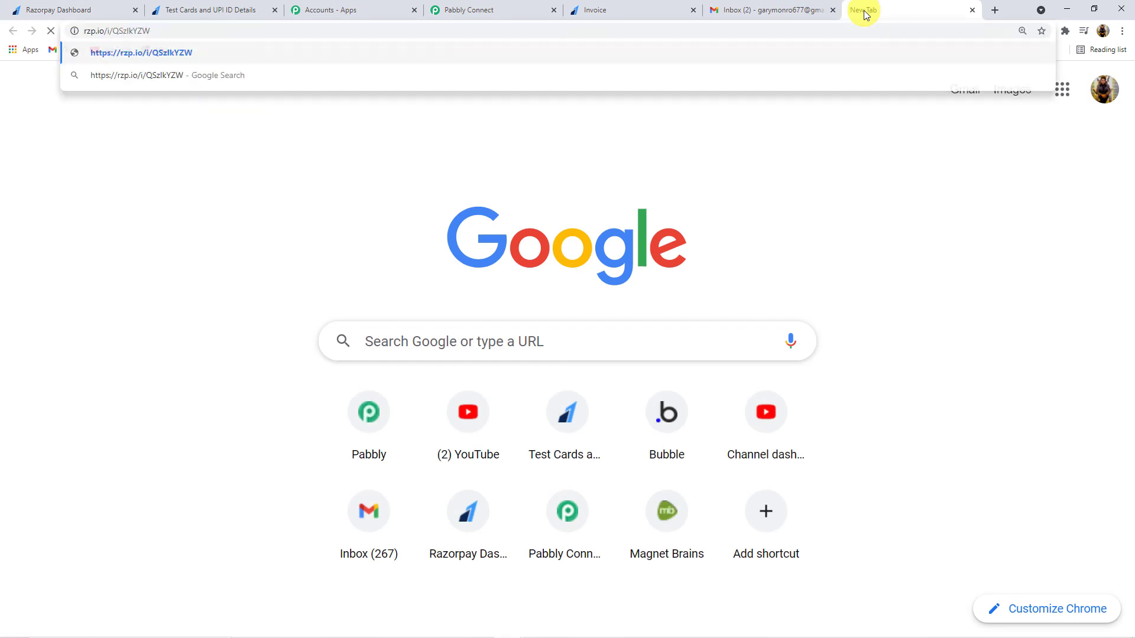
{"action": "key", "text": "Return"}
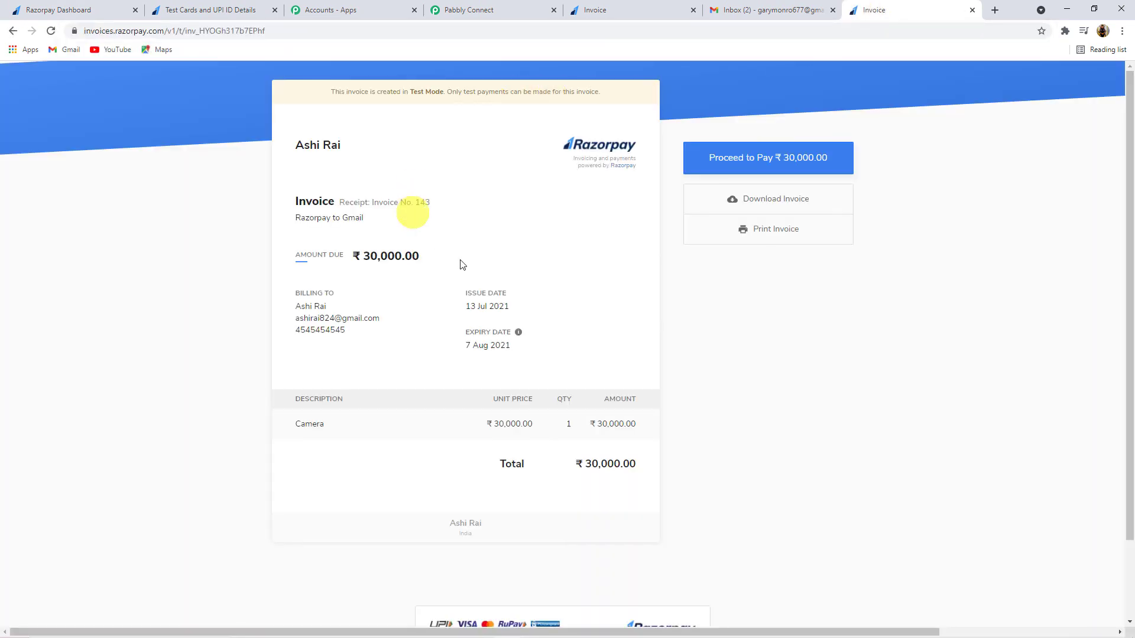
{"action": "scroll", "coordinate": [492, 246], "scroll_direction": "down", "scroll_amount": 1}
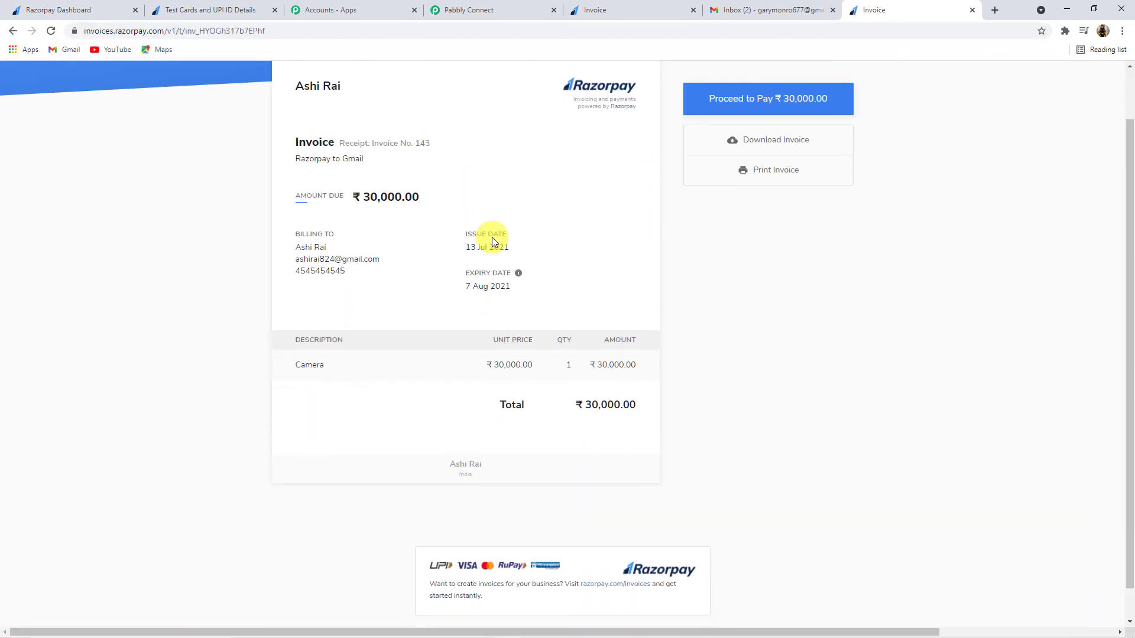
{"action": "scroll", "coordinate": [491, 240], "scroll_direction": "up", "scroll_amount": 1}
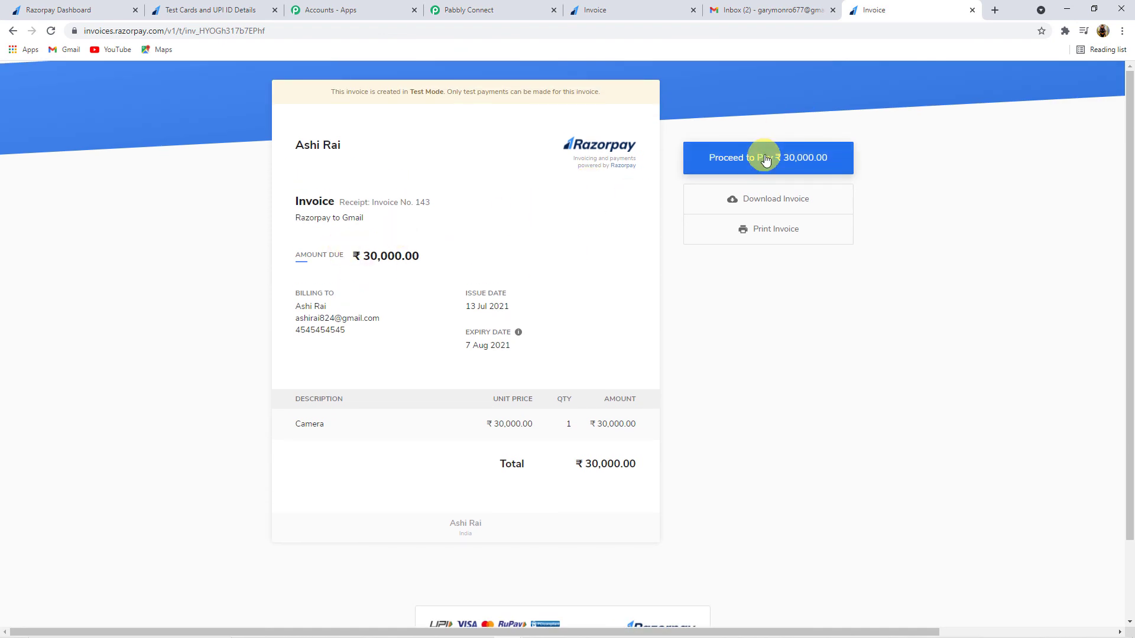
{"action": "left_click", "coordinate": [762, 158]}
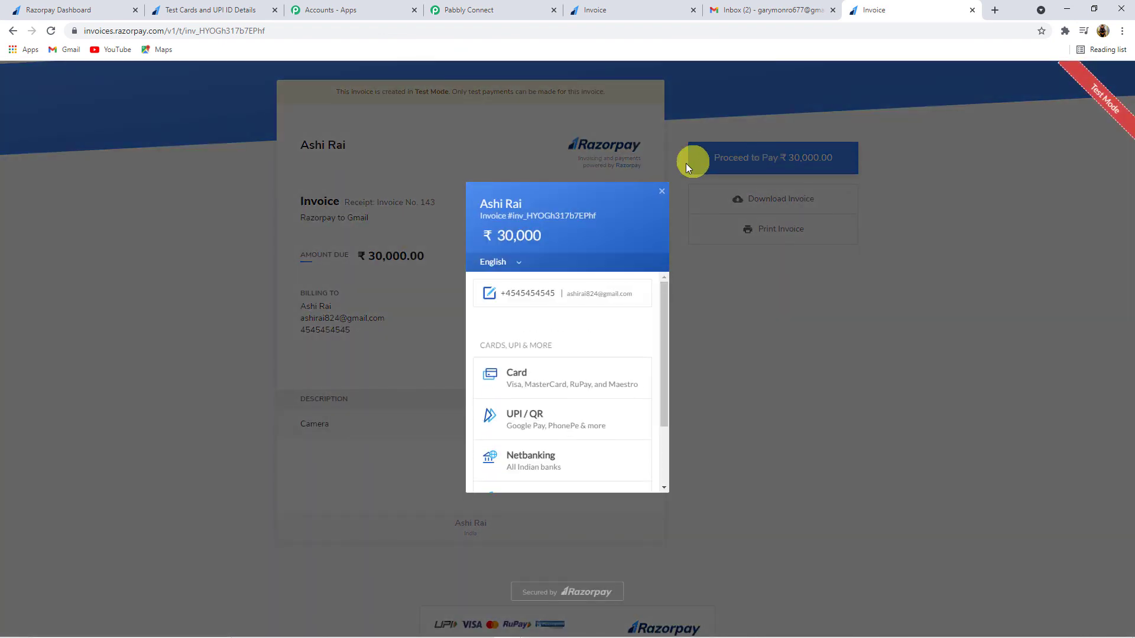
{"action": "left_click", "coordinate": [501, 361]}
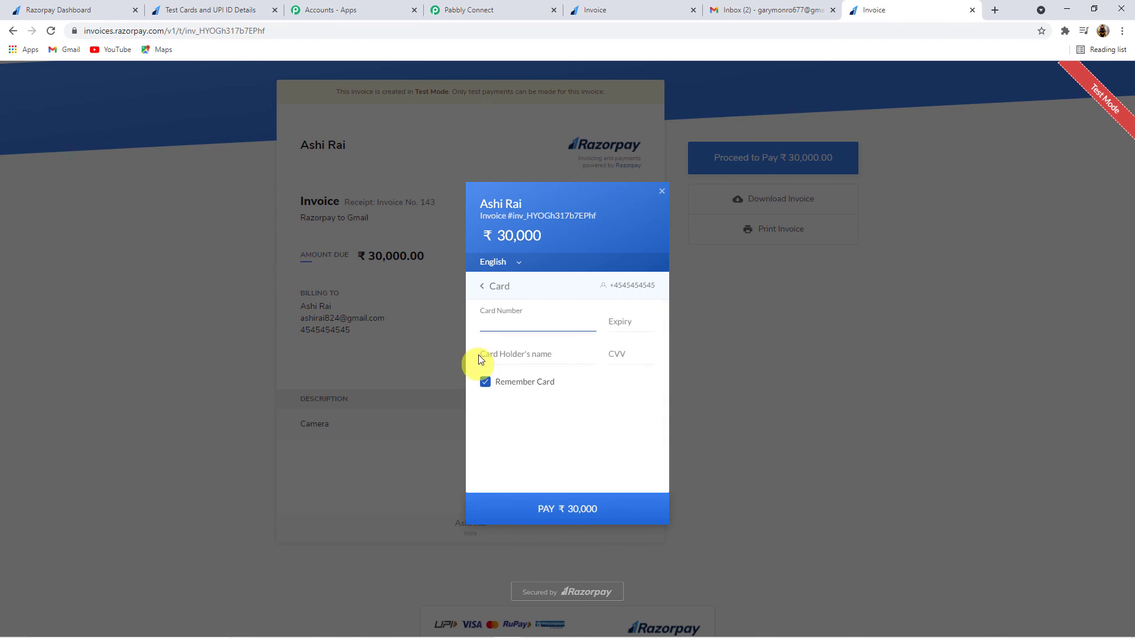
Step: Enter the Visa test card number, expiry 05/56, the cardholder's name and CVV
{"action": "left_click", "coordinate": [514, 319]}
{"action": "left_click", "coordinate": [235, 10]}
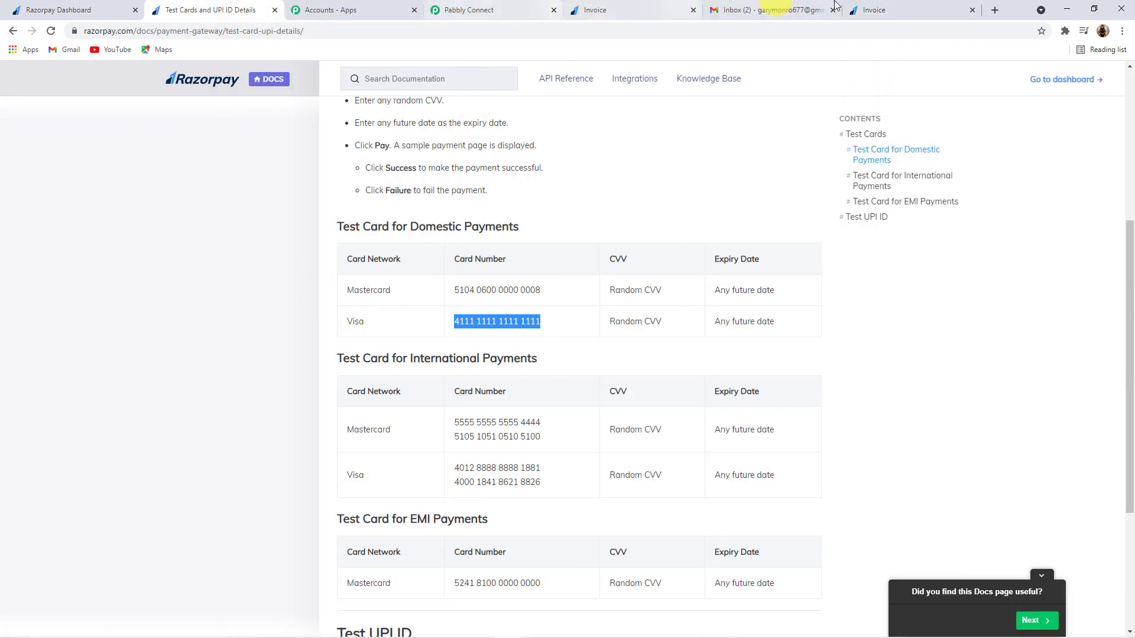
{"action": "left_click", "coordinate": [858, 7]}
{"action": "left_click", "coordinate": [528, 331]}
{"action": "key", "text": "ctrl+v"}
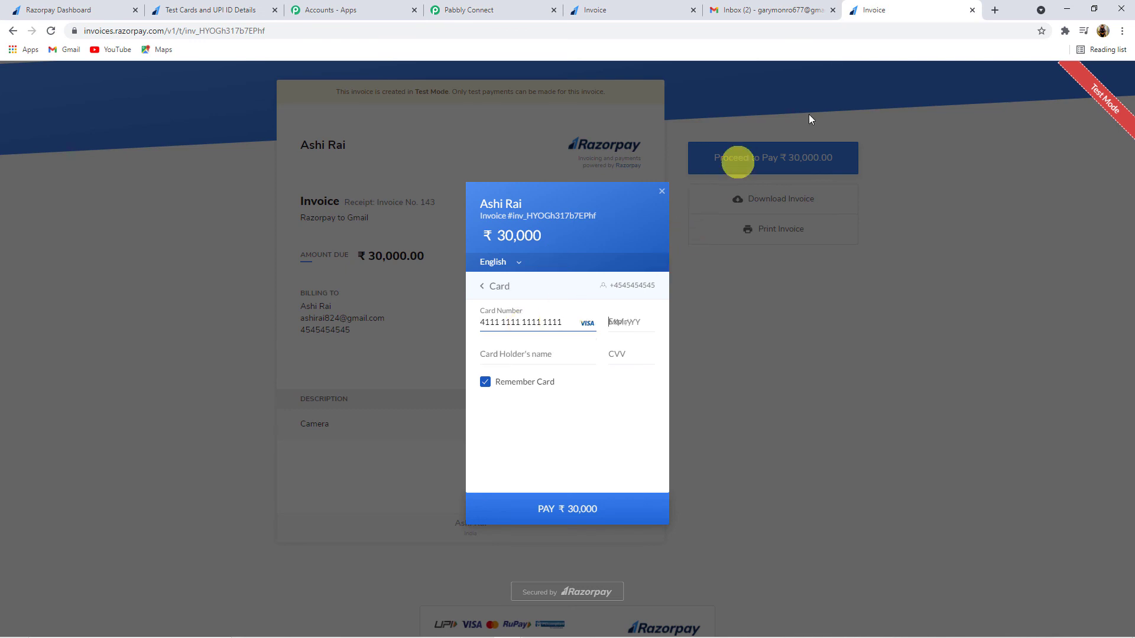
{"action": "left_click_drag", "start_coordinate": [899, 12], "coordinate": [760, 12]}
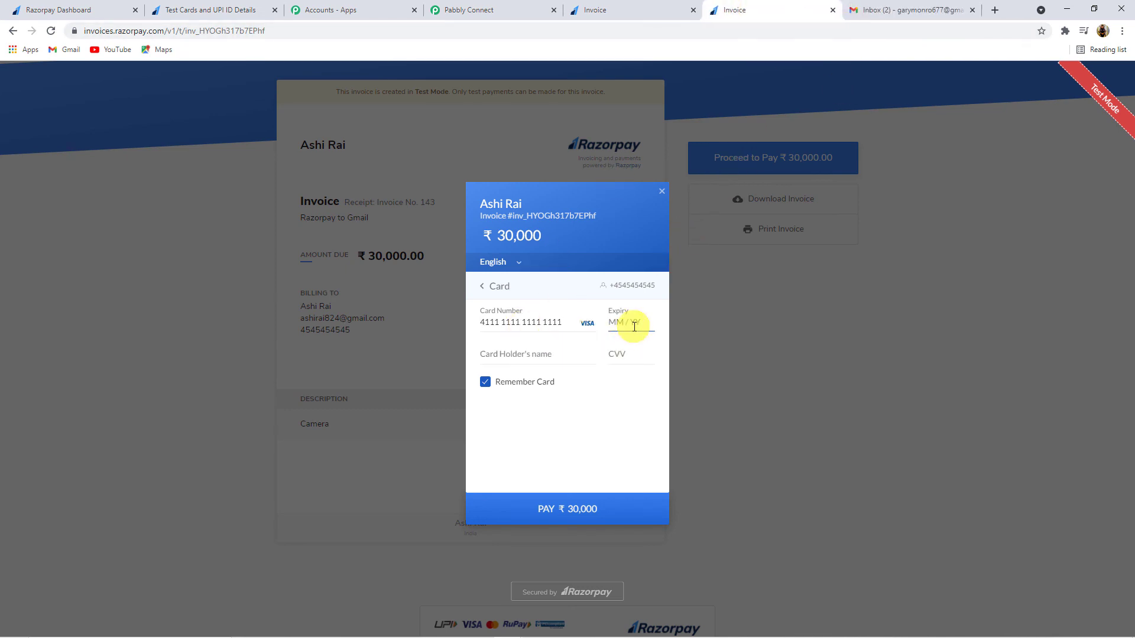
{"action": "type", "text": "05565"}
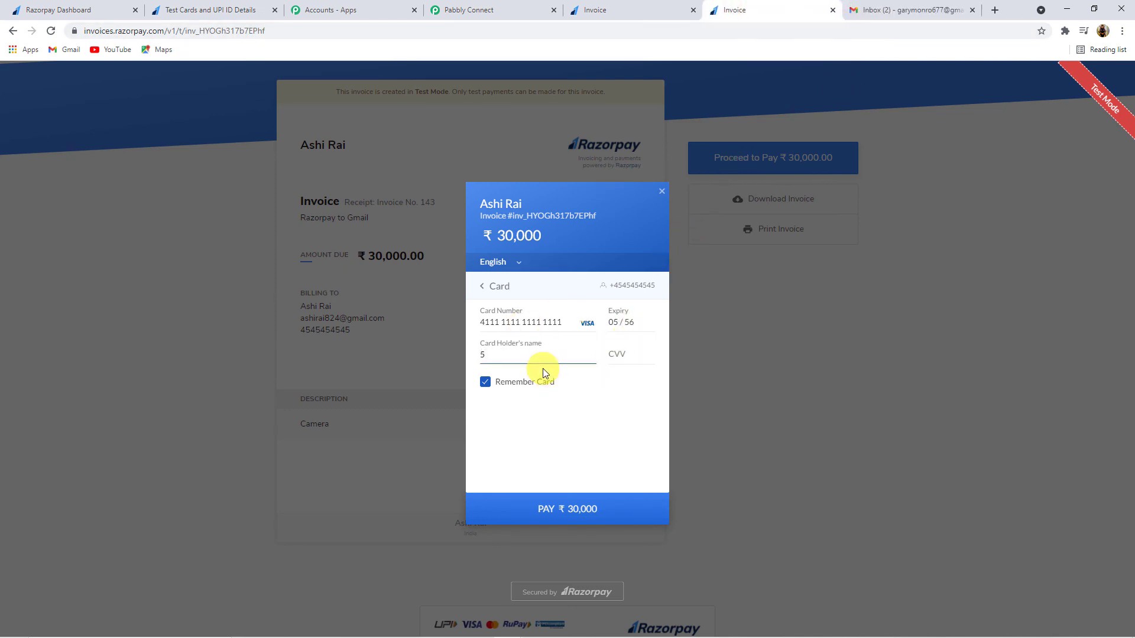
{"action": "type", "text": "Ashi"}
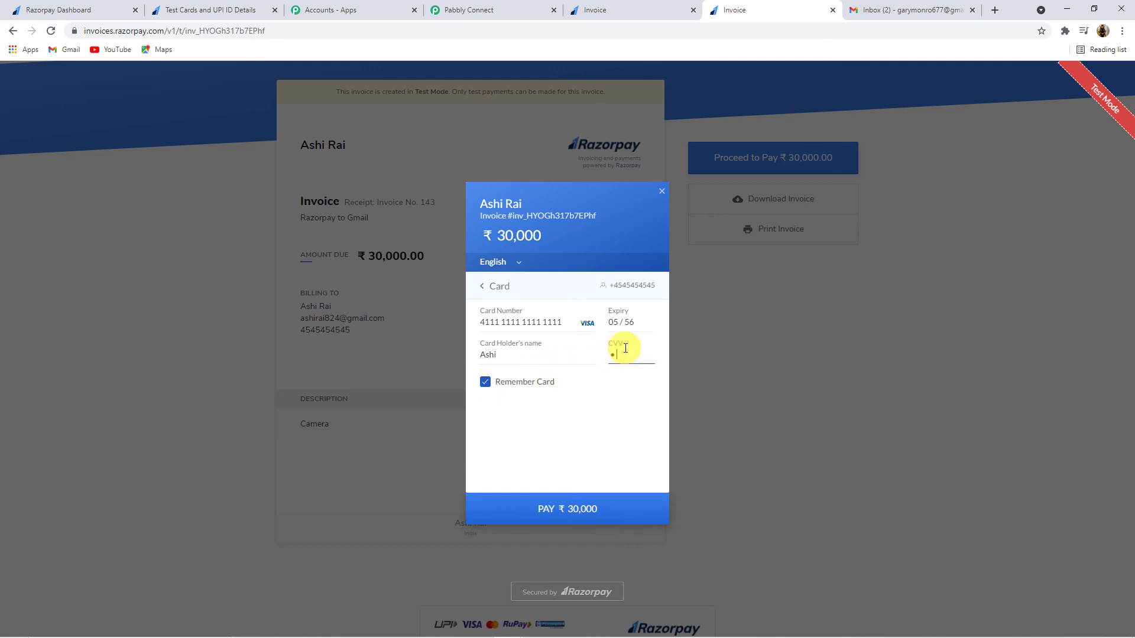
Step: Pay ₹30,000 with the test card, skipping card saving, and approve it on the demo bank page
{"action": "left_click", "coordinate": [587, 509]}
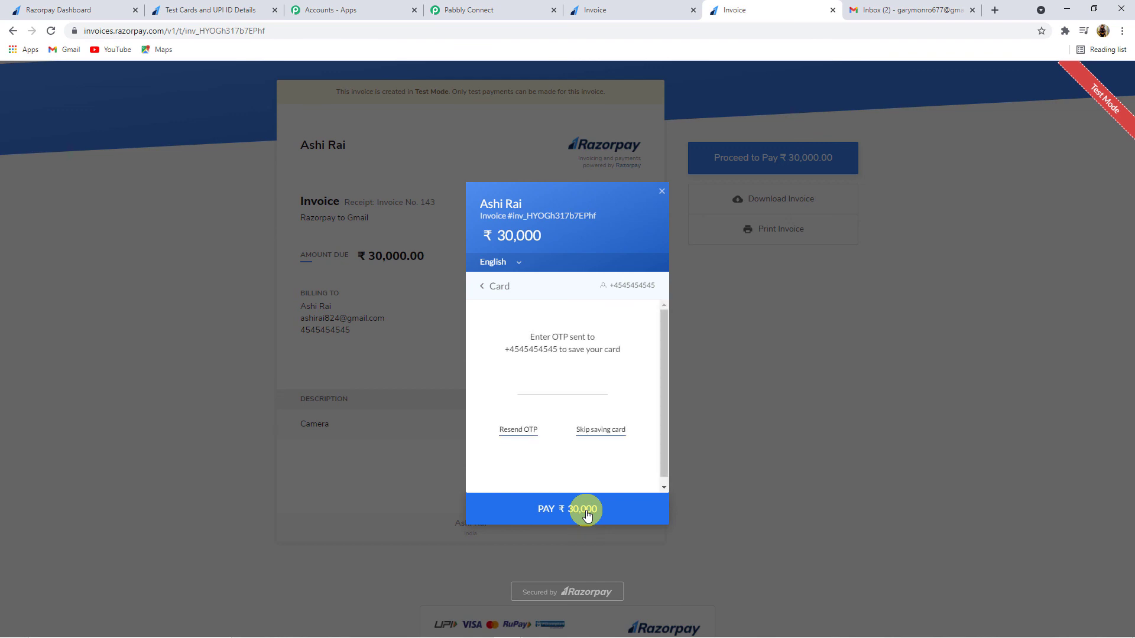
{"action": "left_click", "coordinate": [600, 430]}
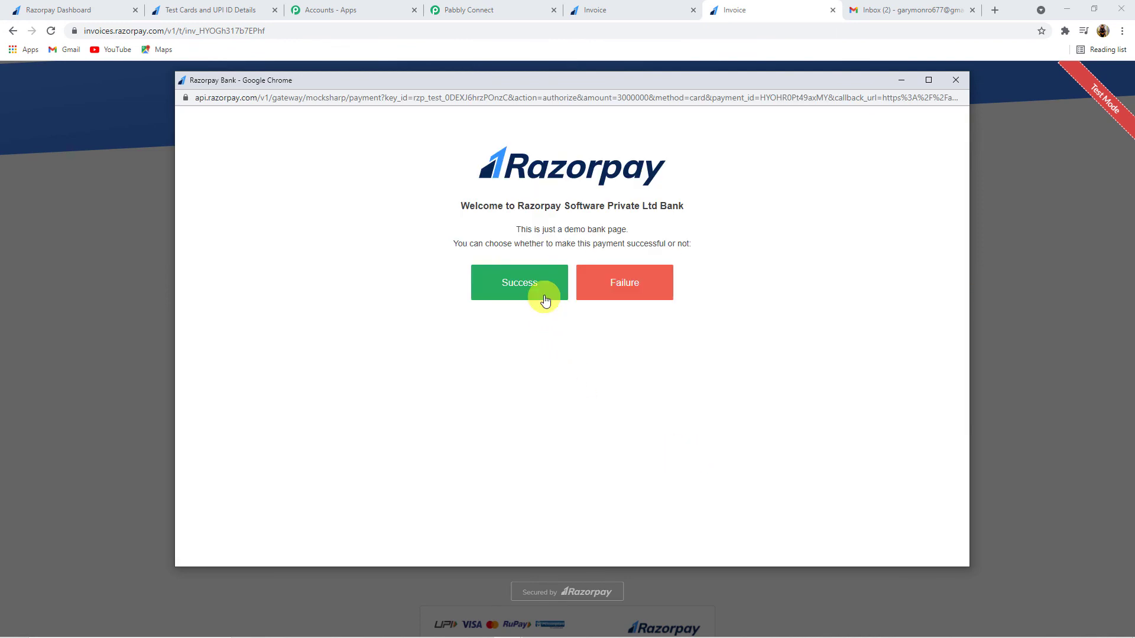
{"action": "left_click", "coordinate": [545, 295]}
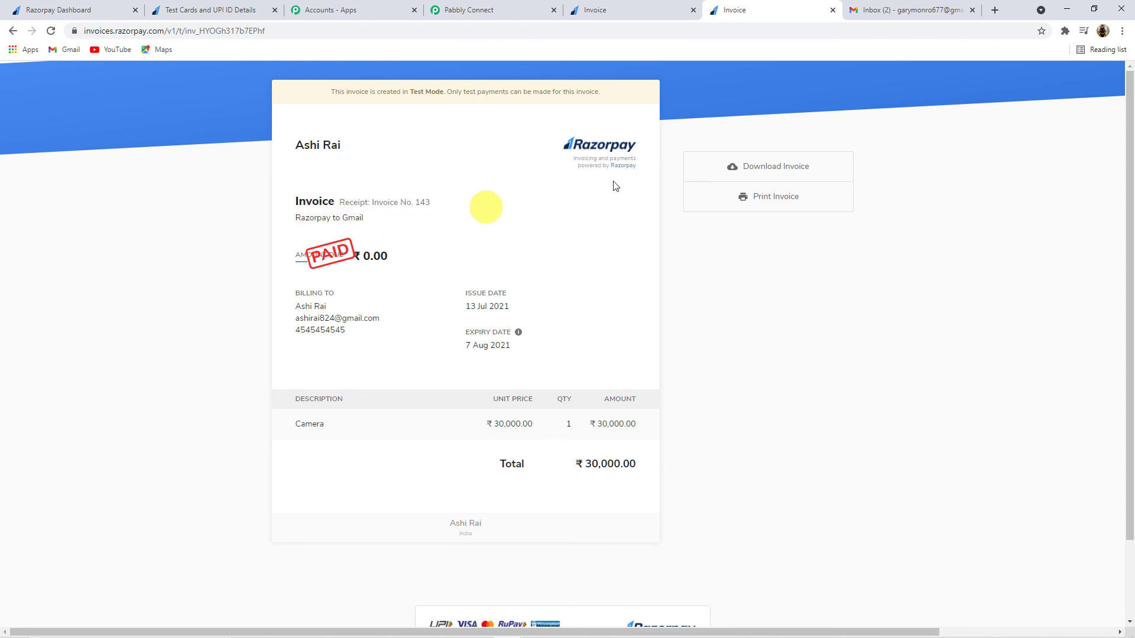
Step: In the customer's Gmail, read Pabbly's Invoice No. 143 paid email confirming Camera at 30000
{"action": "left_click", "coordinate": [994, 10]}
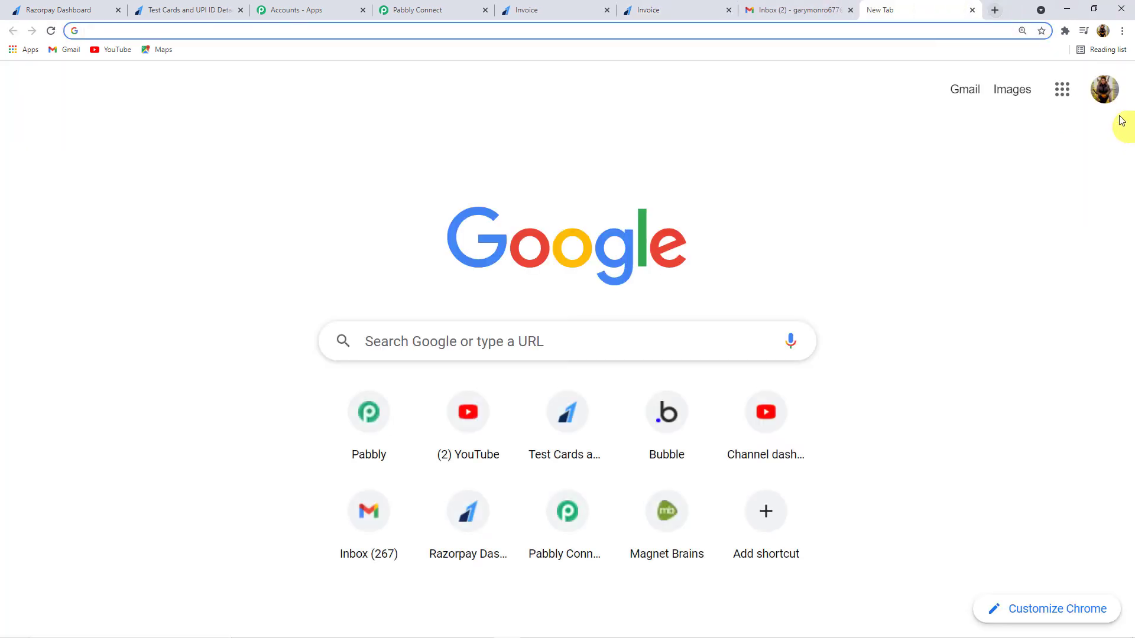
{"action": "left_click", "coordinate": [1111, 96]}
{"action": "scroll", "coordinate": [952, 398], "scroll_direction": "down", "scroll_amount": 1}
{"action": "left_click", "coordinate": [952, 398]}
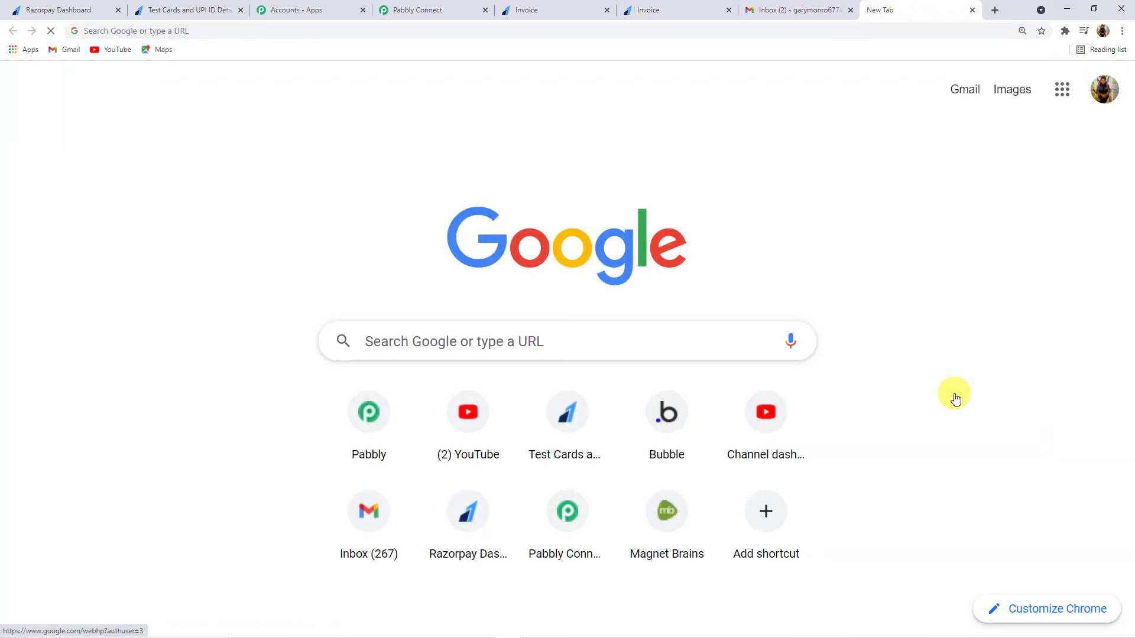
{"action": "left_click", "coordinate": [961, 88]}
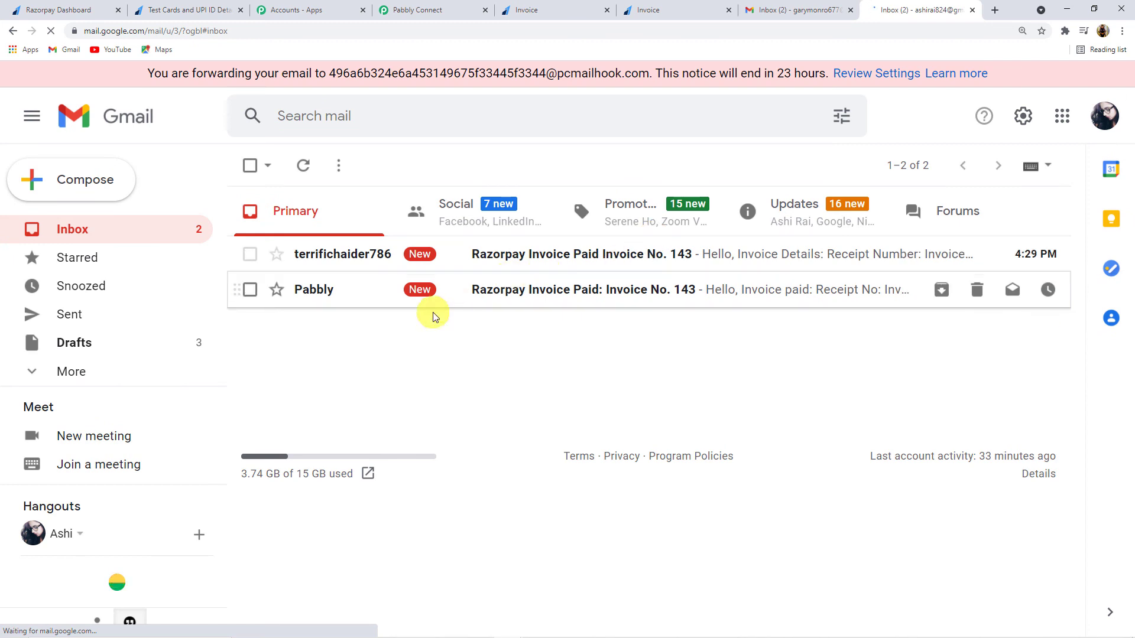
{"action": "left_click", "coordinate": [521, 294]}
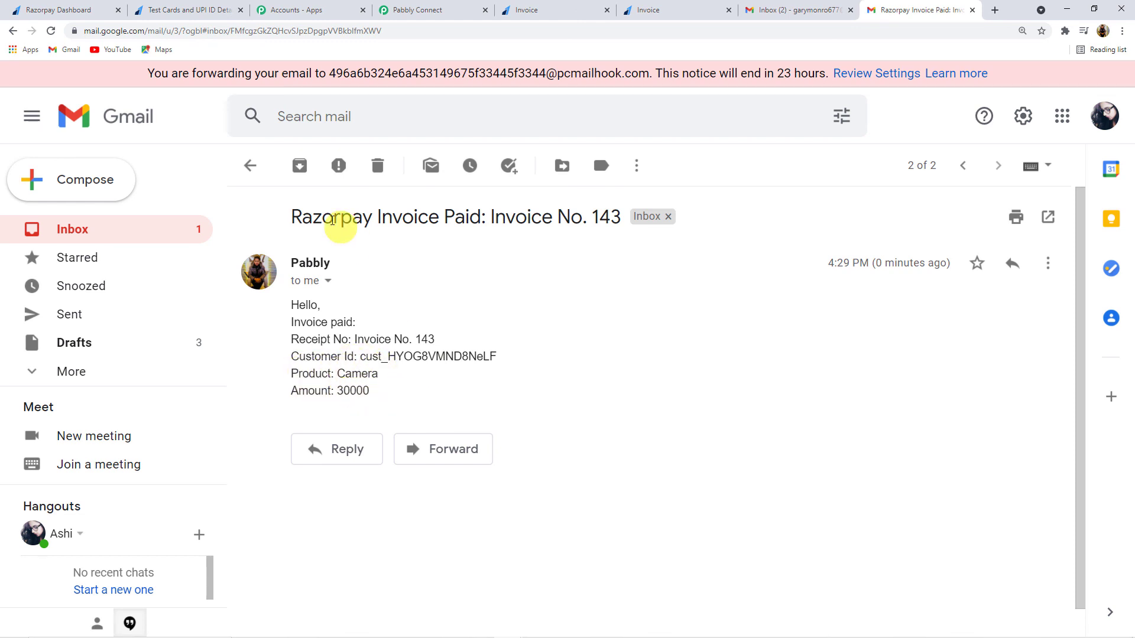
{"action": "left_click", "coordinate": [249, 165]}
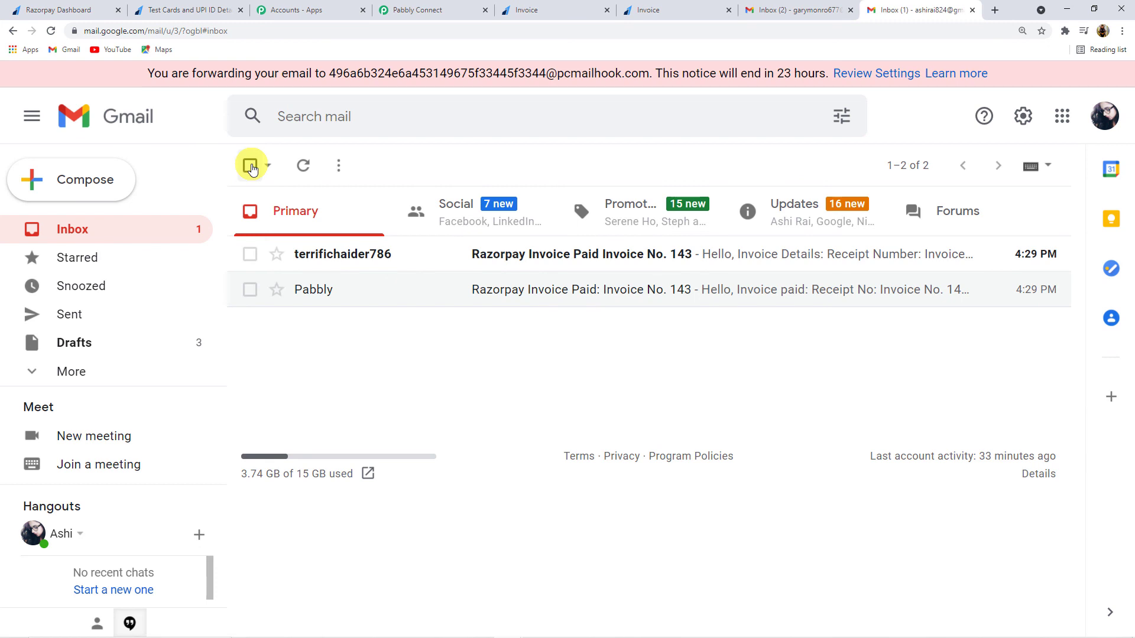
Step: Review the Razorpay to Gmail workflow's four steps, from Invoice Paid trigger to Send an Email
{"action": "left_click", "coordinate": [455, 13]}
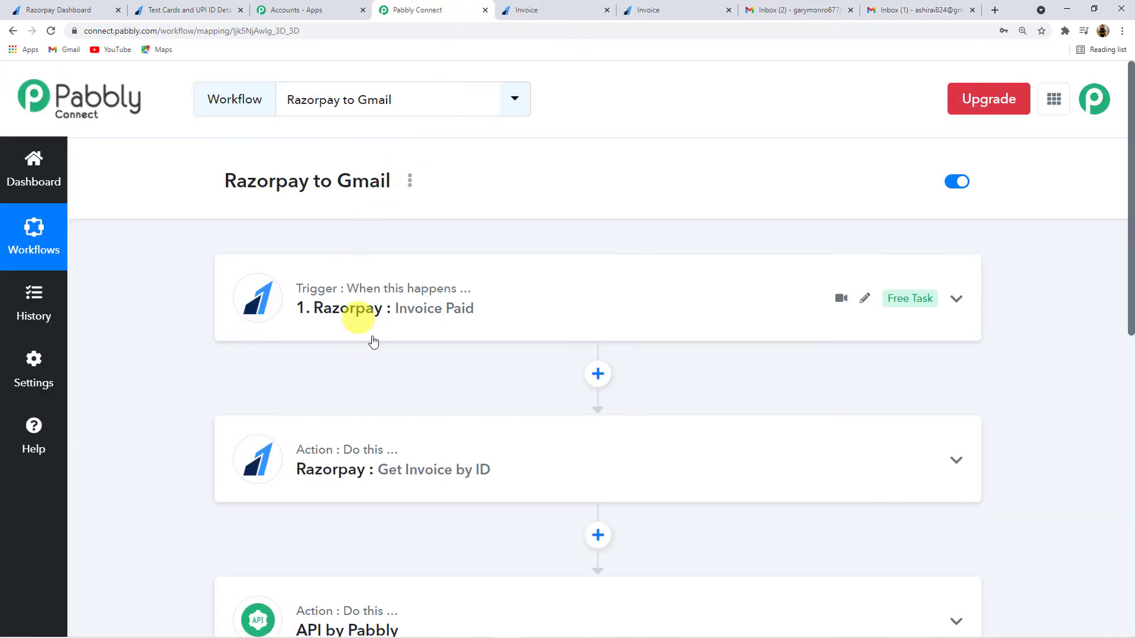
{"action": "scroll", "coordinate": [400, 330], "scroll_direction": "down", "scroll_amount": 3}
{"action": "scroll", "coordinate": [400, 329], "scroll_direction": "up", "scroll_amount": 3}
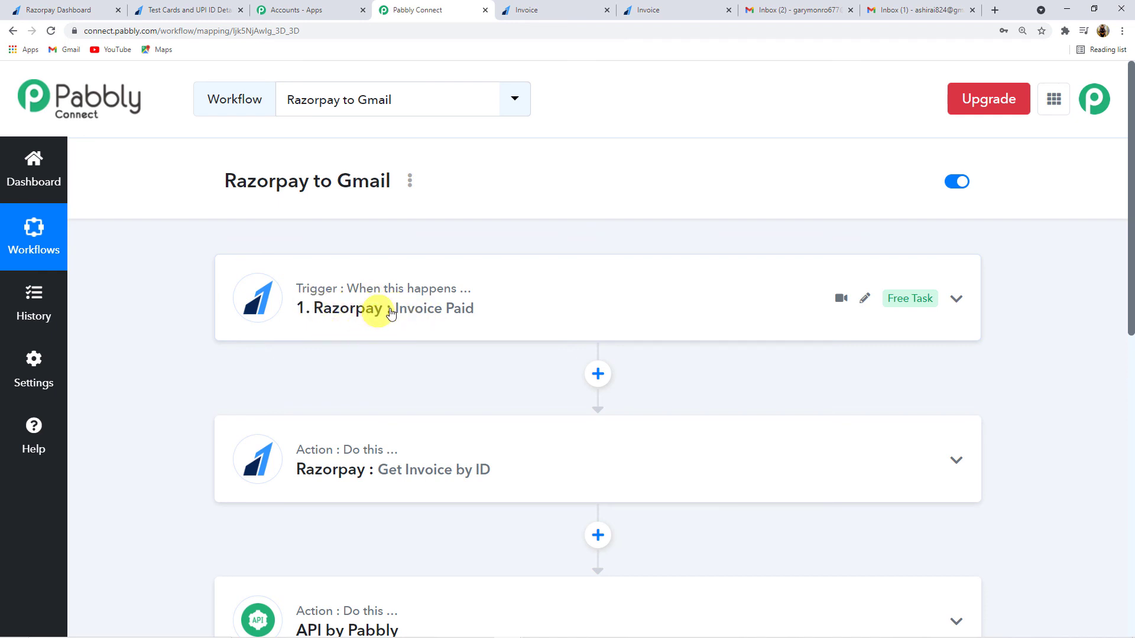
{"action": "scroll", "coordinate": [382, 370], "scroll_direction": "down", "scroll_amount": 2}
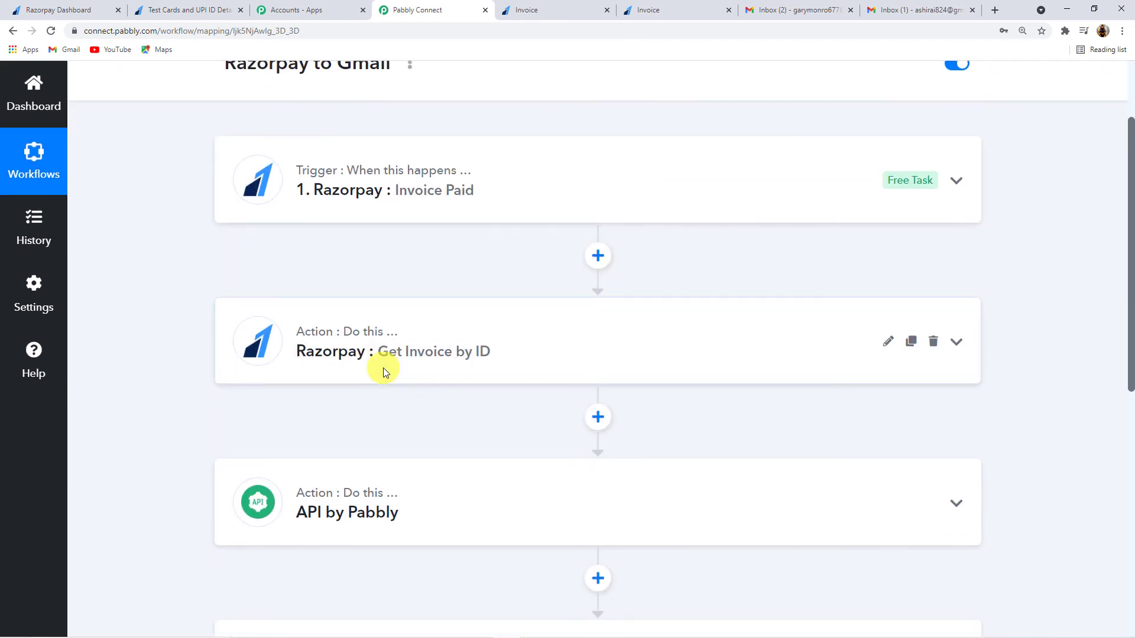
{"action": "scroll", "coordinate": [383, 371], "scroll_direction": "down", "scroll_amount": 3}
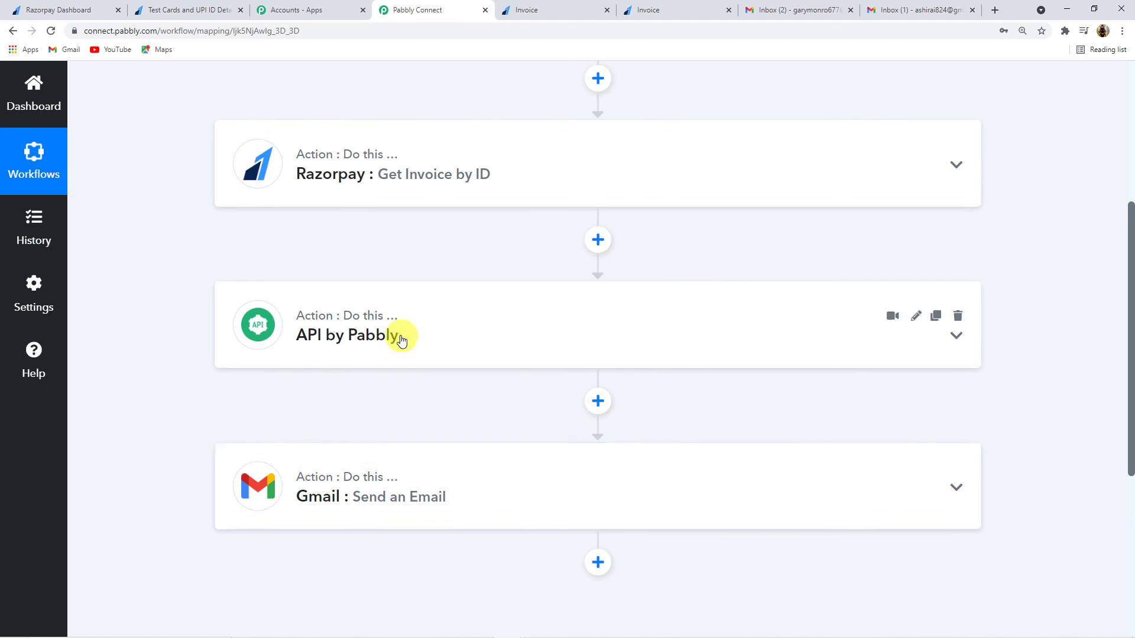
{"action": "scroll", "coordinate": [402, 341], "scroll_direction": "up", "scroll_amount": 5}
{"action": "scroll", "coordinate": [397, 305], "scroll_direction": "down", "scroll_amount": 4}
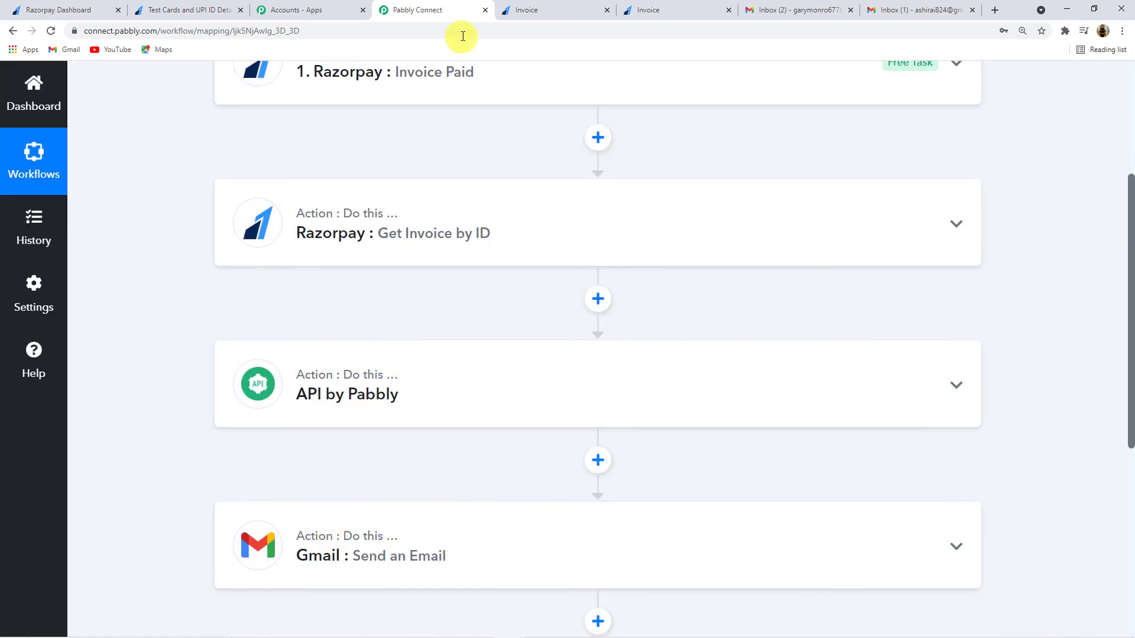
{"action": "scroll", "coordinate": [422, 422], "scroll_direction": "up", "scroll_amount": 3}
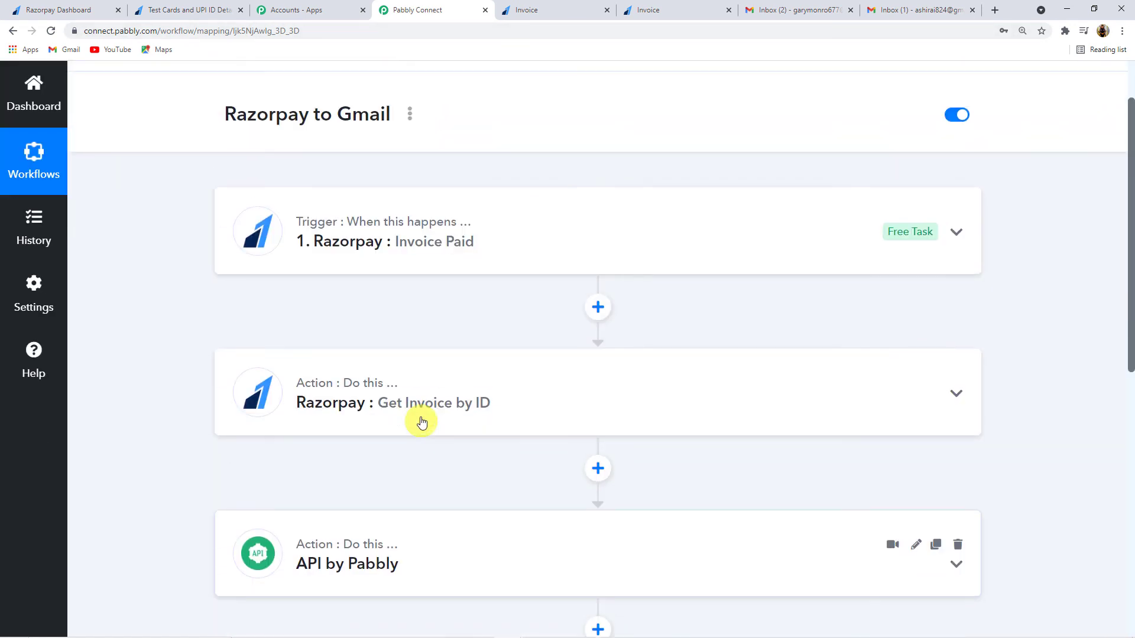
{"action": "scroll", "coordinate": [422, 422], "scroll_direction": "up", "scroll_amount": 1}
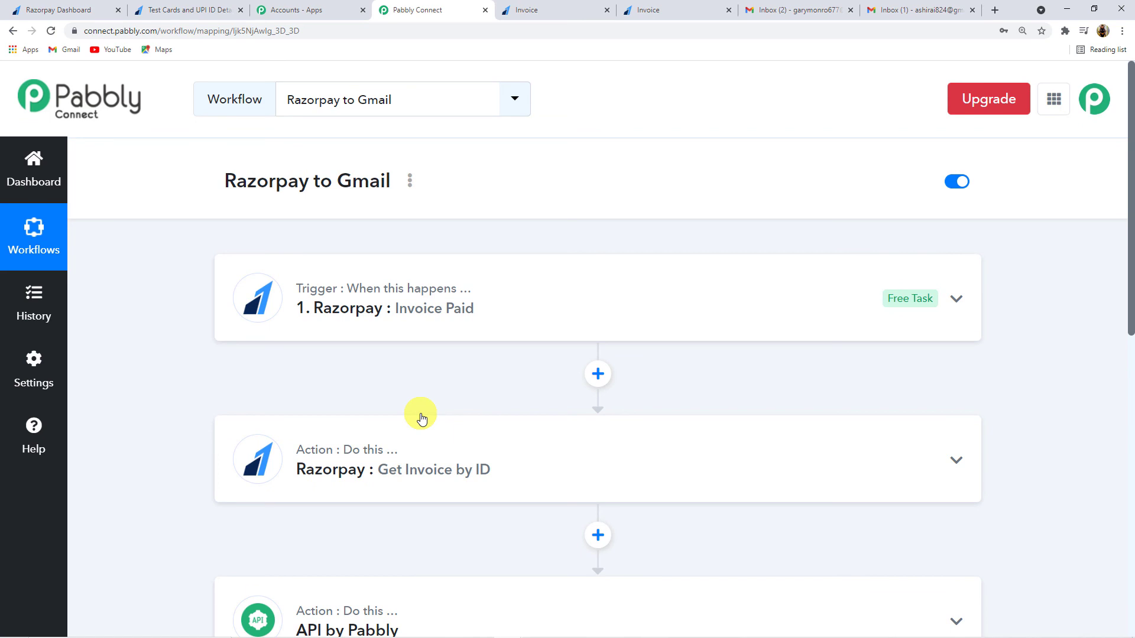
{"action": "scroll", "coordinate": [380, 337], "scroll_direction": "down", "scroll_amount": 4}
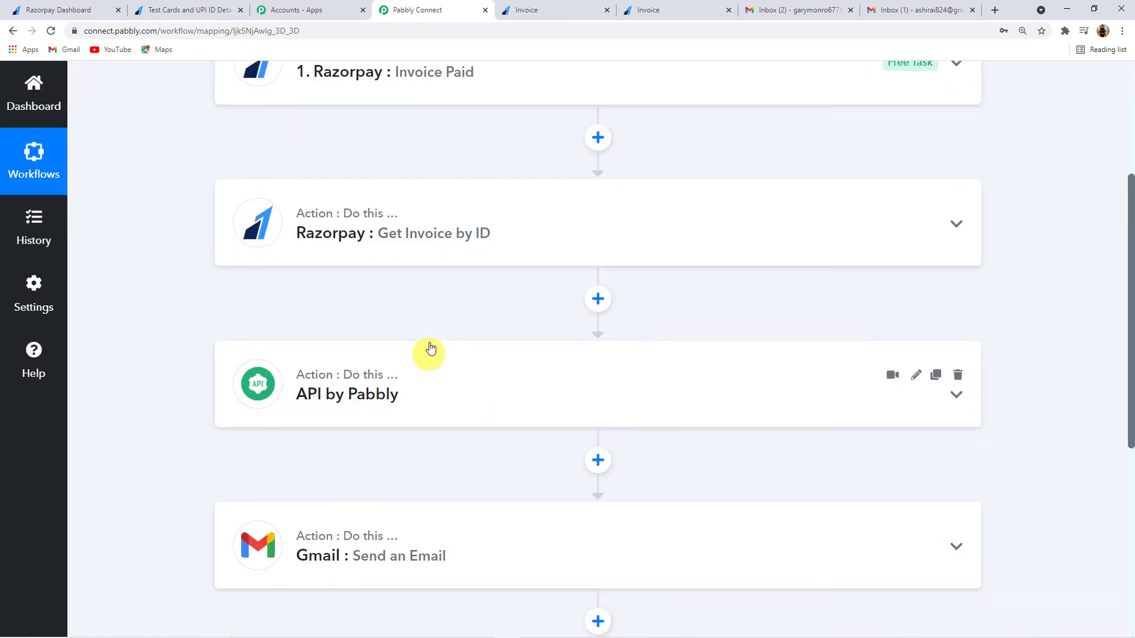
{"action": "scroll", "coordinate": [430, 349], "scroll_direction": "up", "scroll_amount": 3}
{"action": "scroll", "coordinate": [429, 339], "scroll_direction": "up", "scroll_amount": 1}
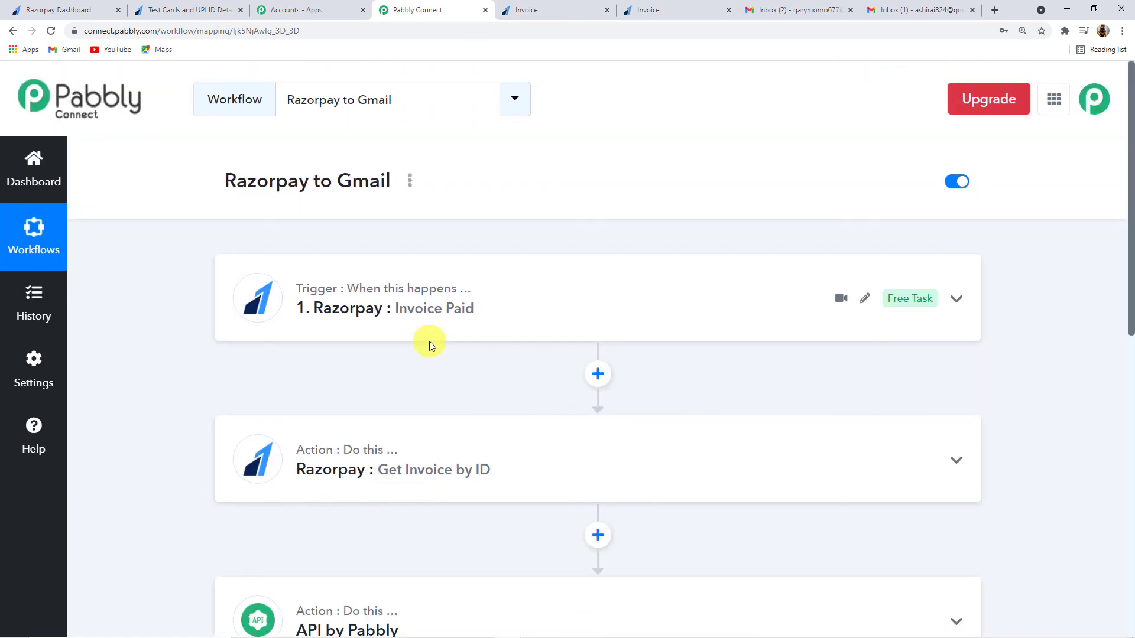